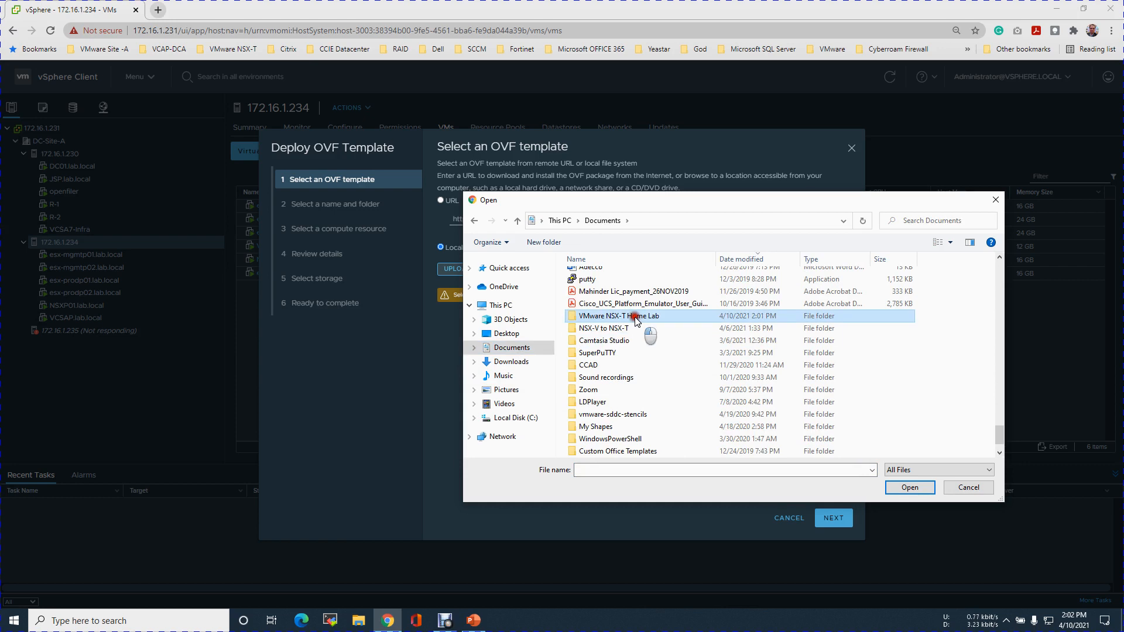
Choose the local file vyos-1.1.8-amd64.ova from the Downloads folder as the OVF template.
double_click(625, 305)
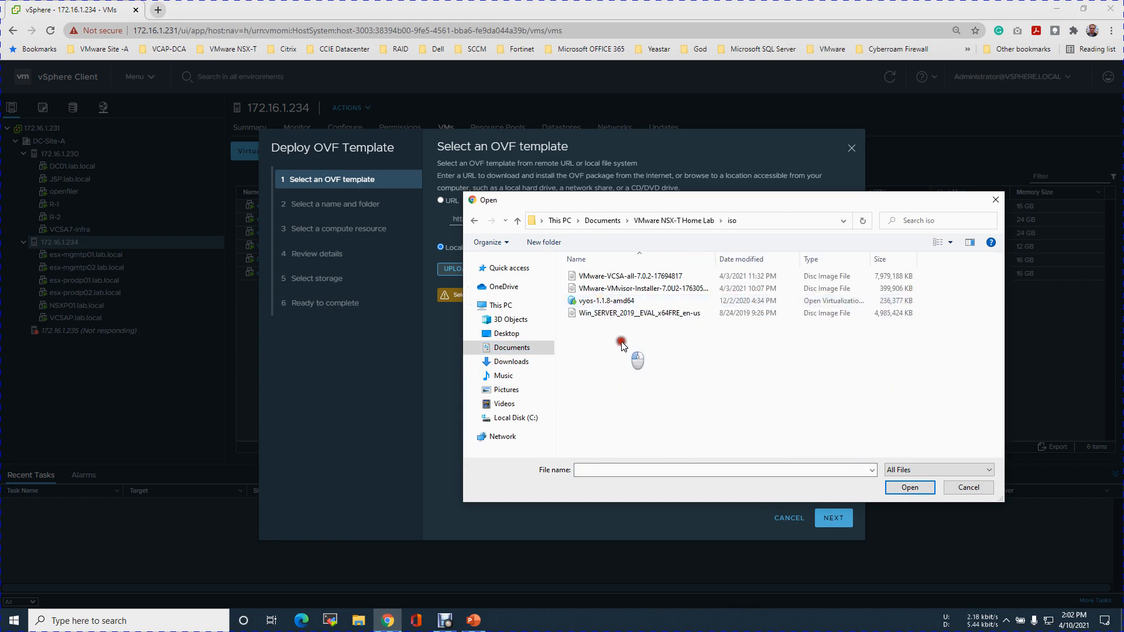
left_click(623, 301)
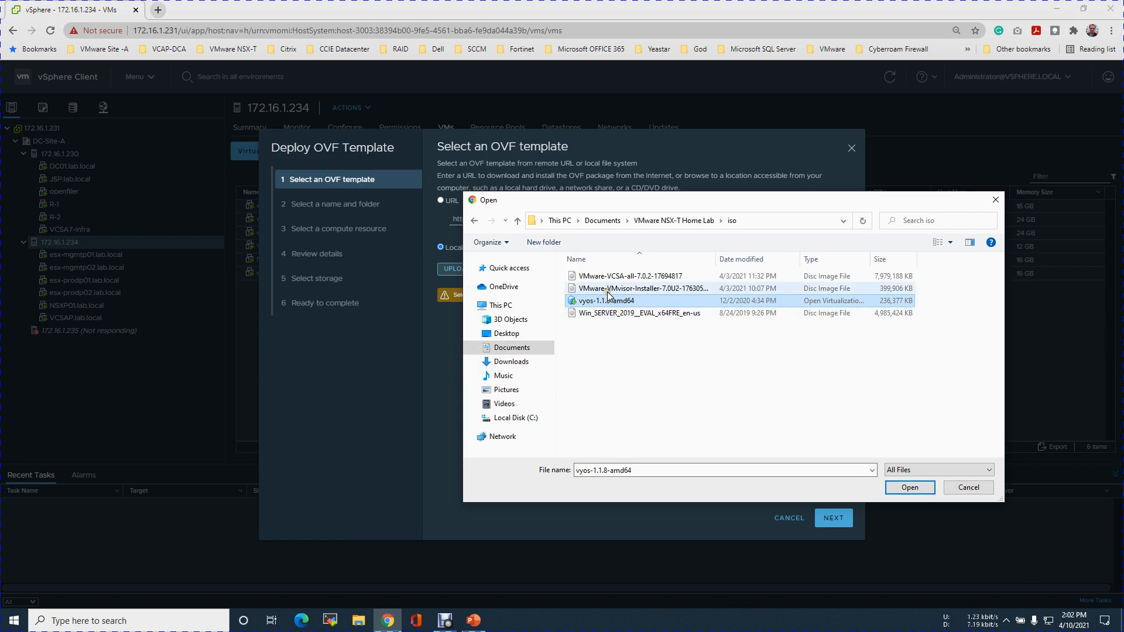
left_click(511, 361)
left_click(658, 339)
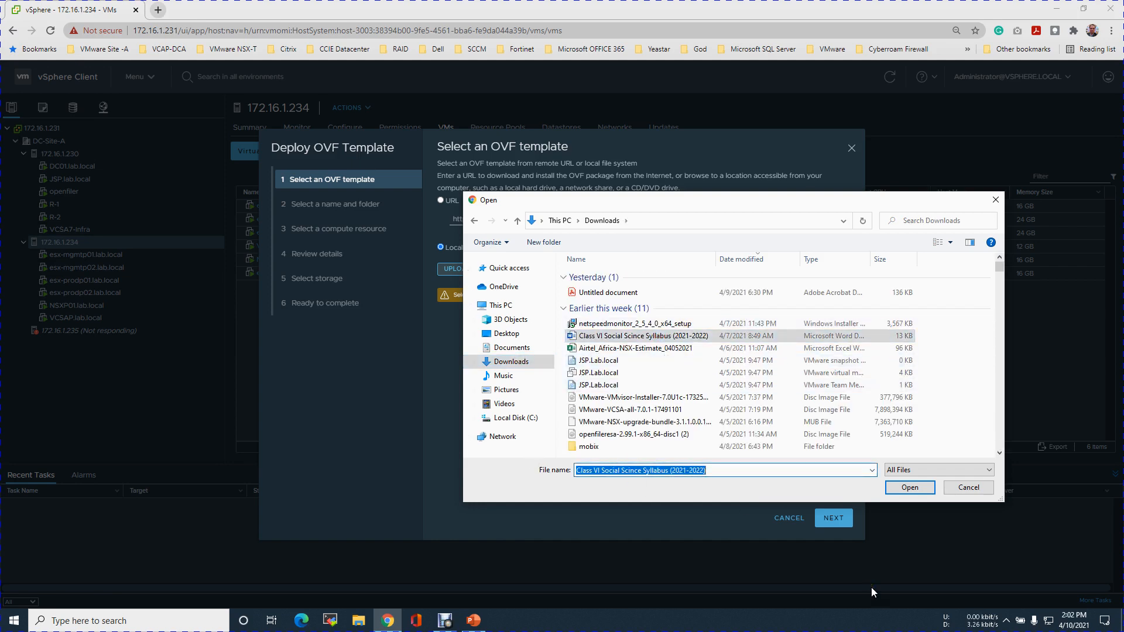
type("vy")
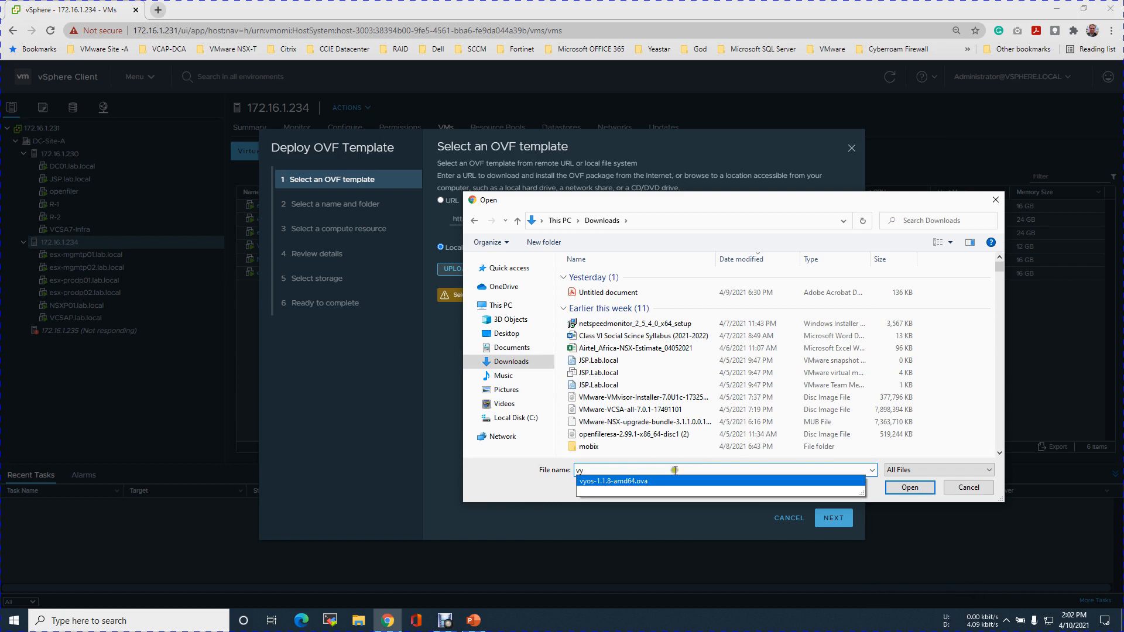
left_click(646, 482)
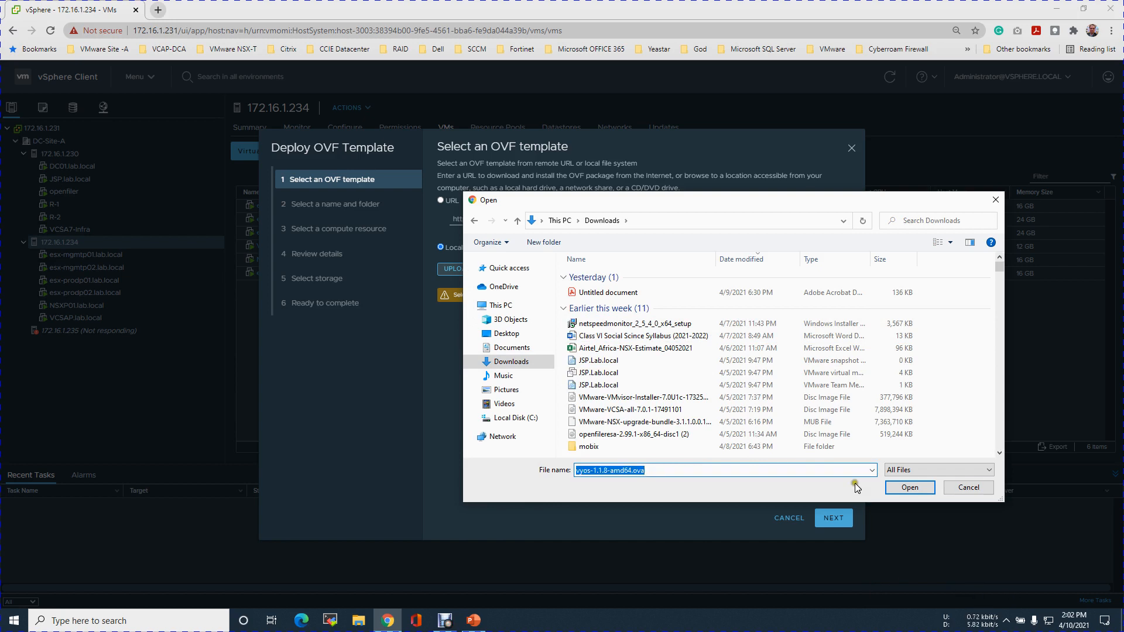
left_click(902, 487)
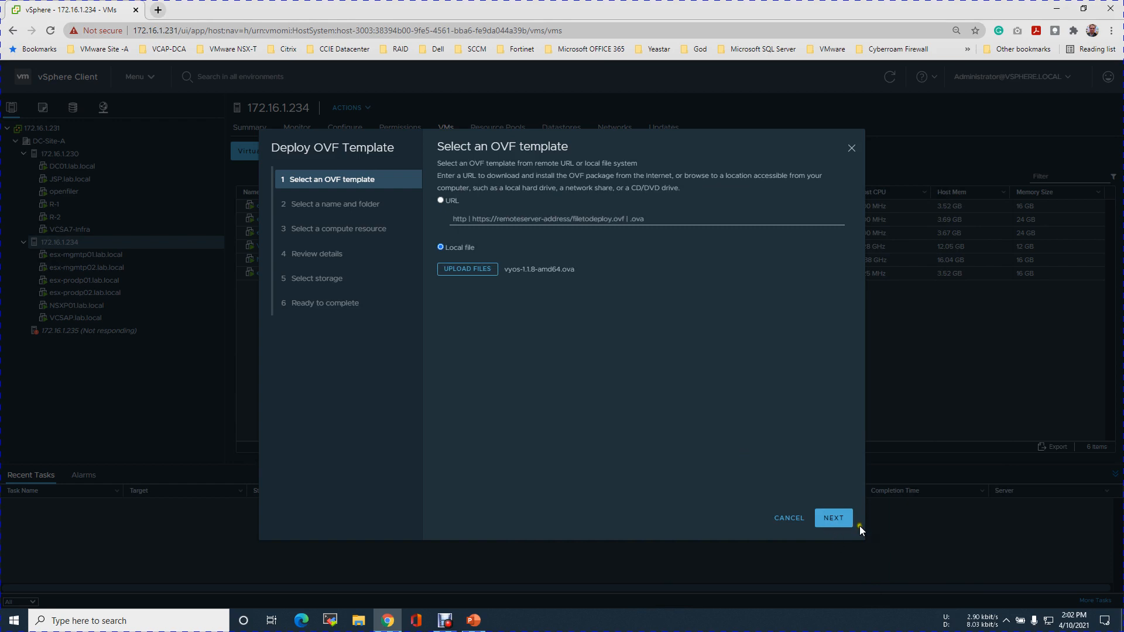
left_click(832, 518)
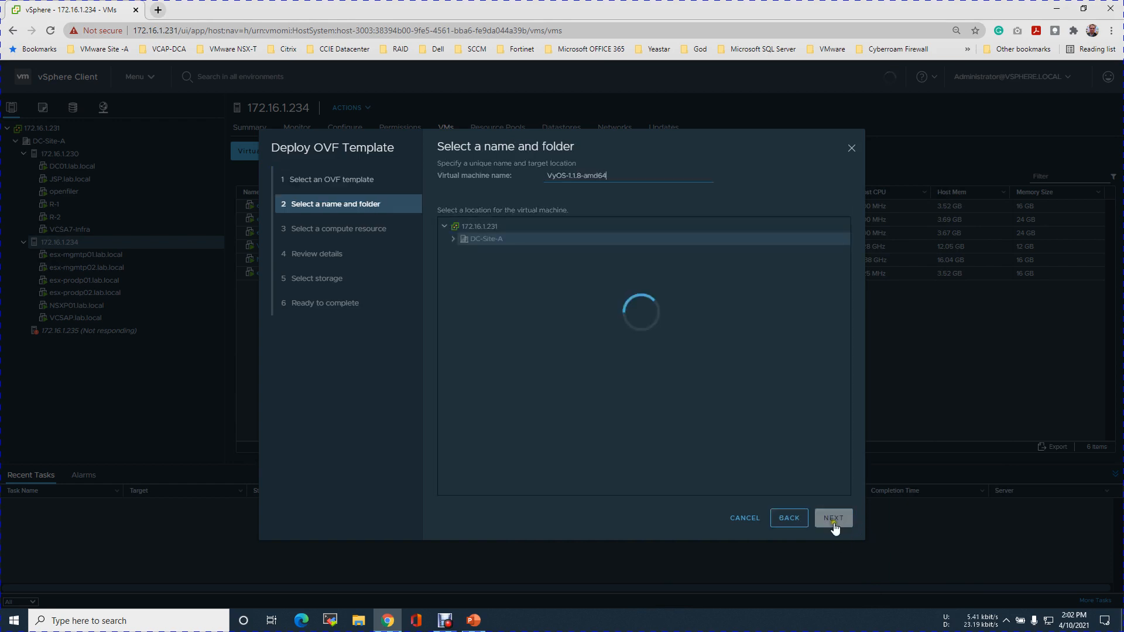
Name the virtual machine R-1.1 in DC-Site-A and accept host 172.16.1.234 as its compute resource.
left_click_drag(614, 176, 526, 175)
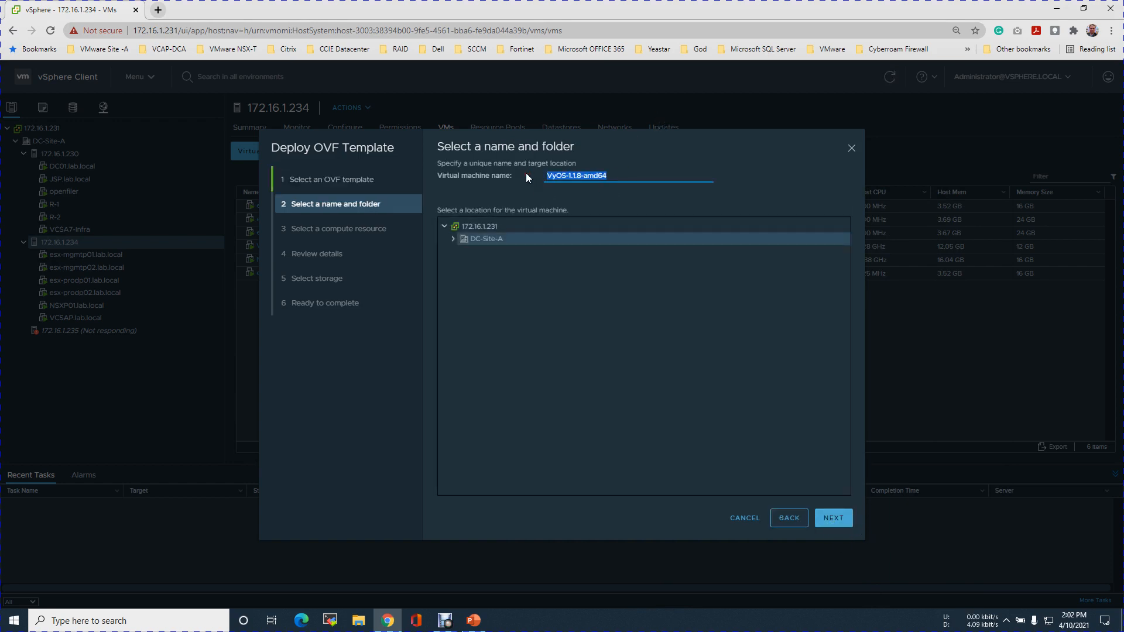
type("R")
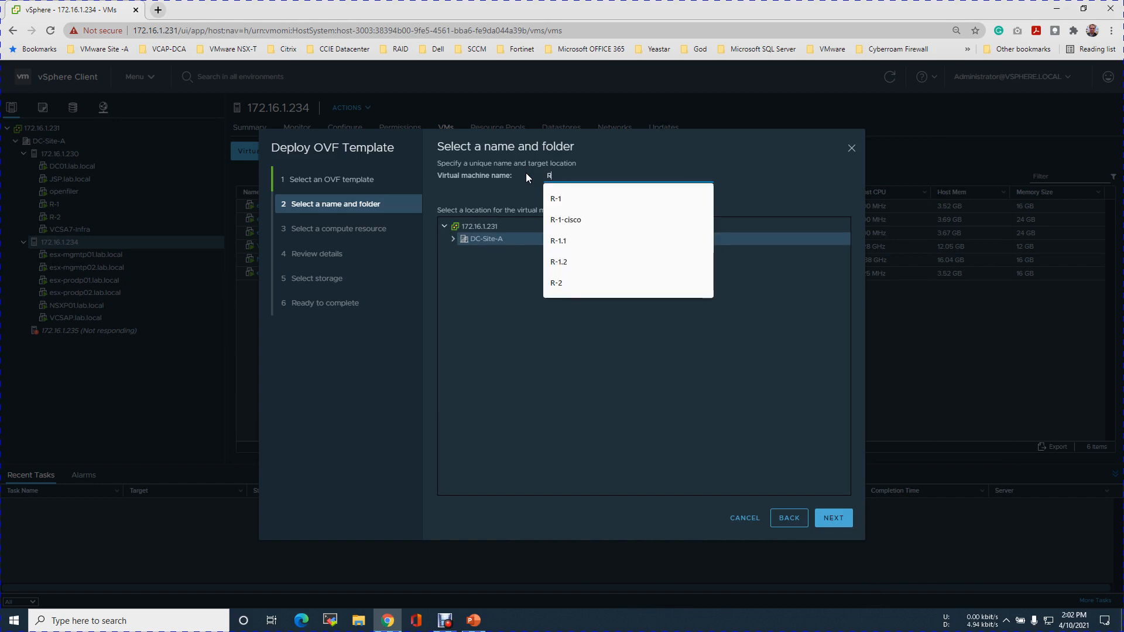
left_click(578, 236)
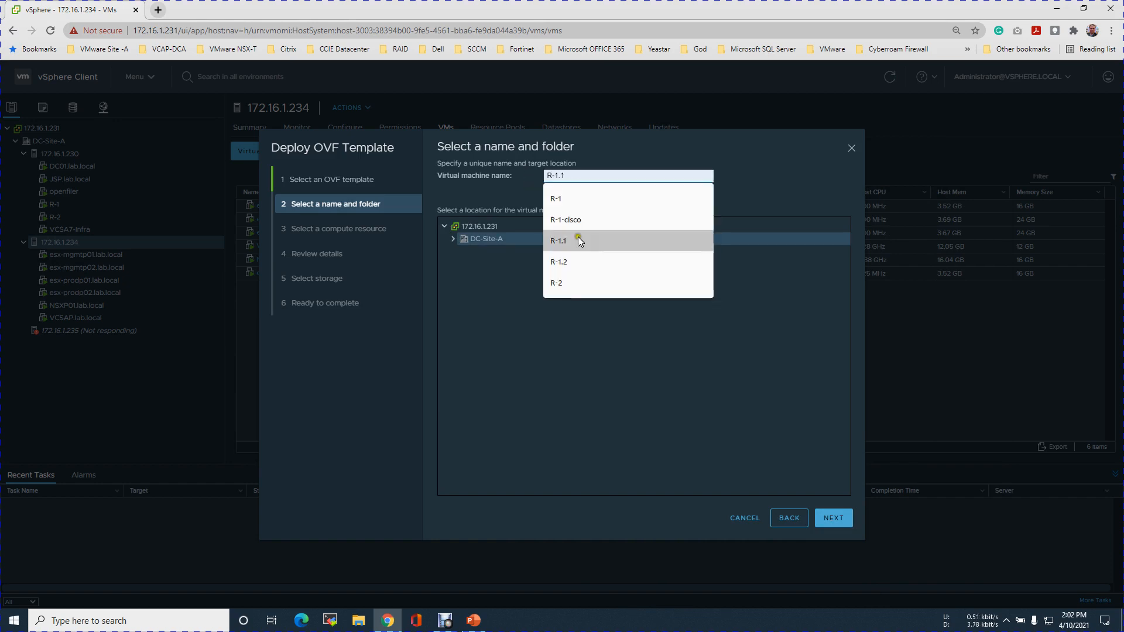
left_click(821, 519)
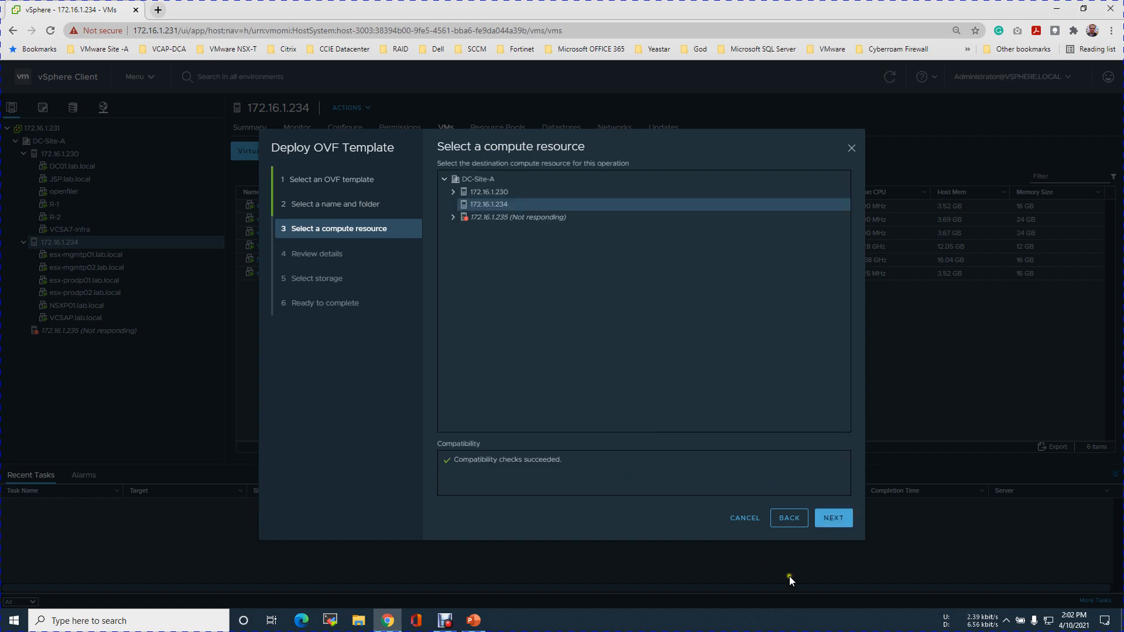
left_click(829, 521)
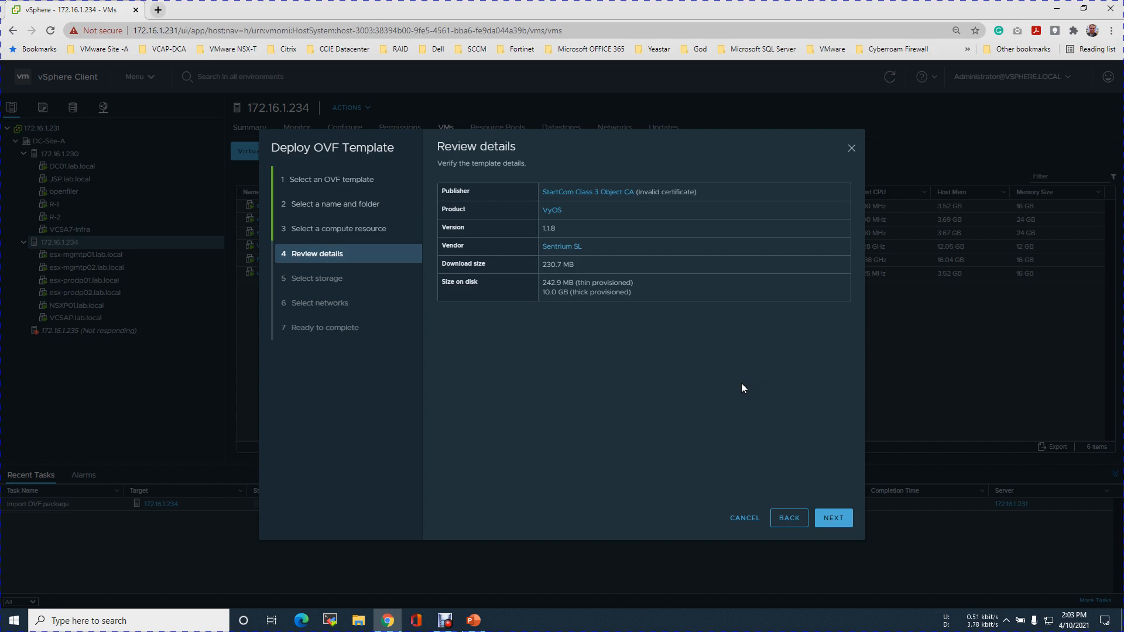
Store the virtual machine on datastore LS-234-512GB-P and finish the deployment with the default network mappings.
left_click(832, 528)
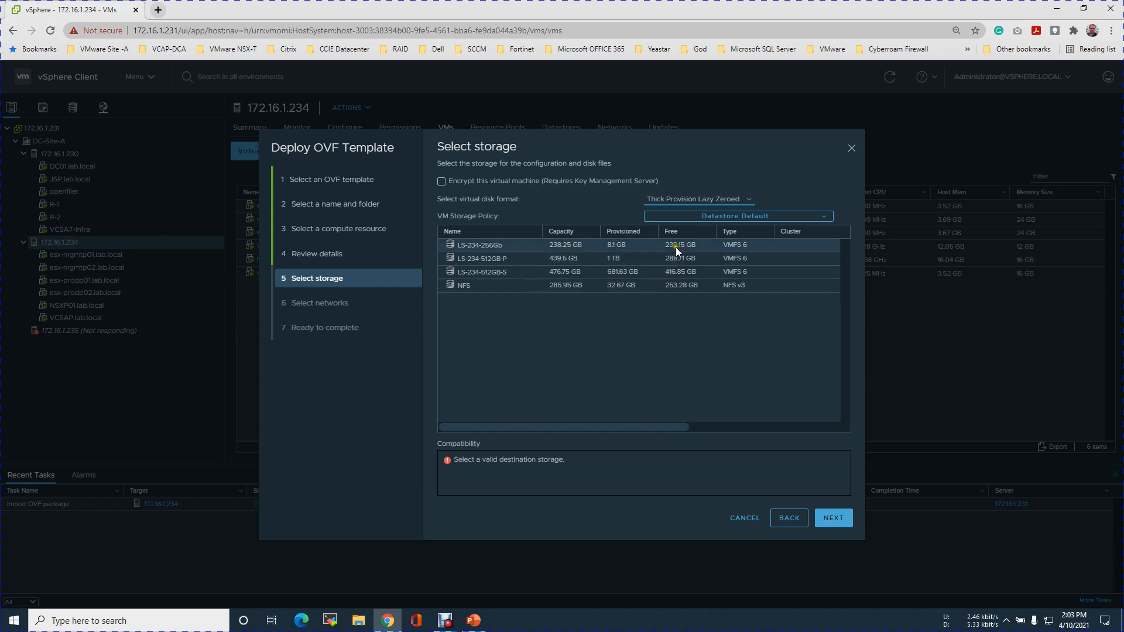
left_click(687, 263)
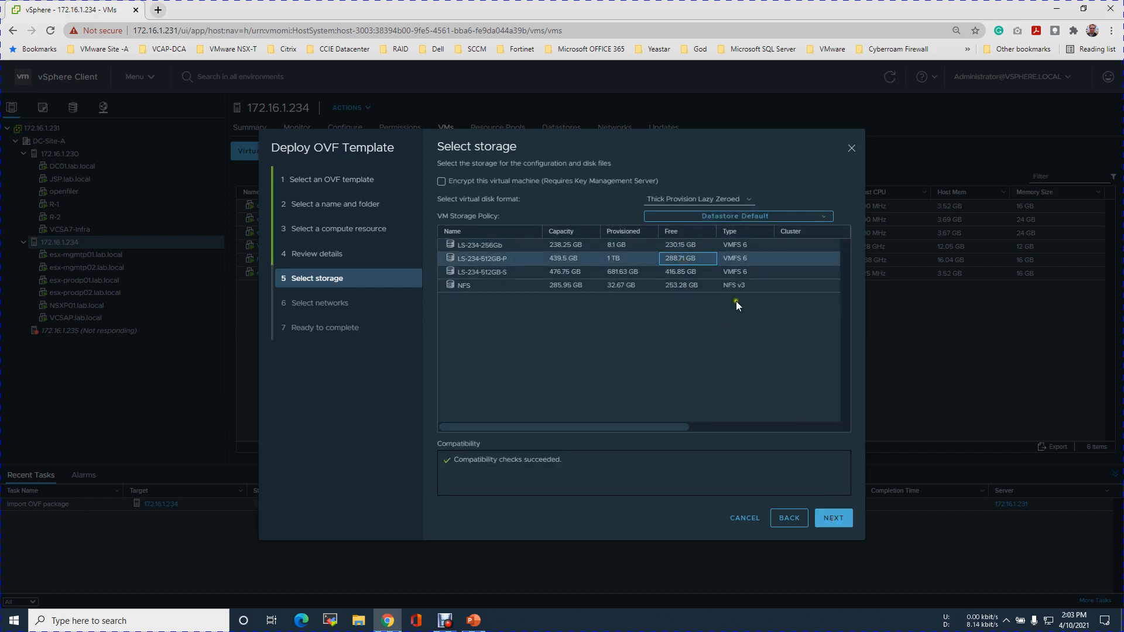
left_click(832, 518)
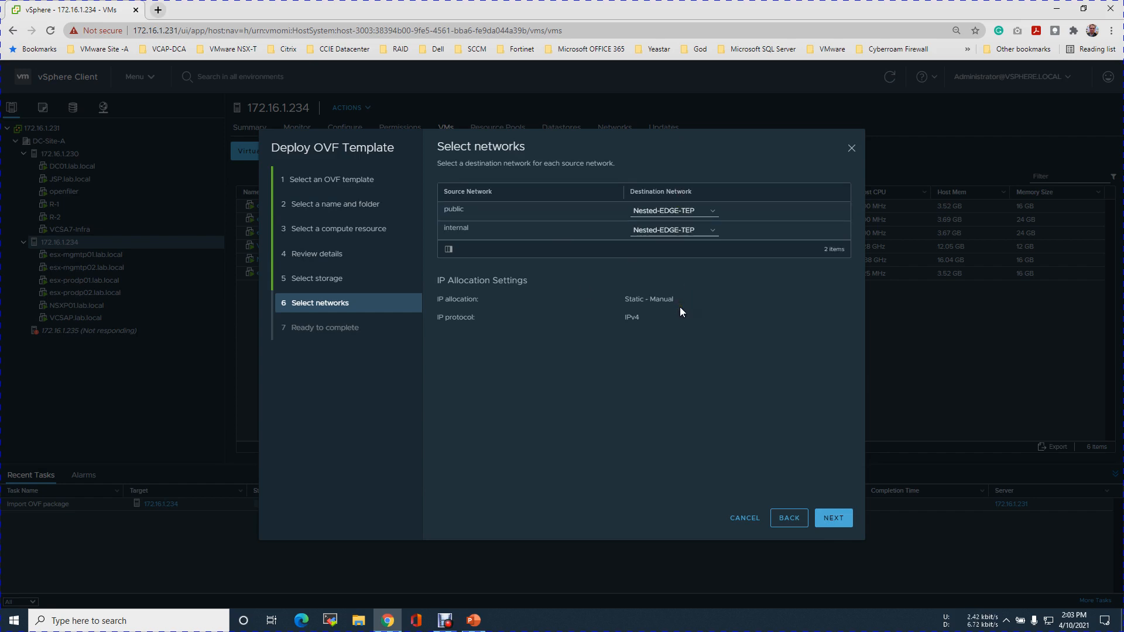
left_click(835, 518)
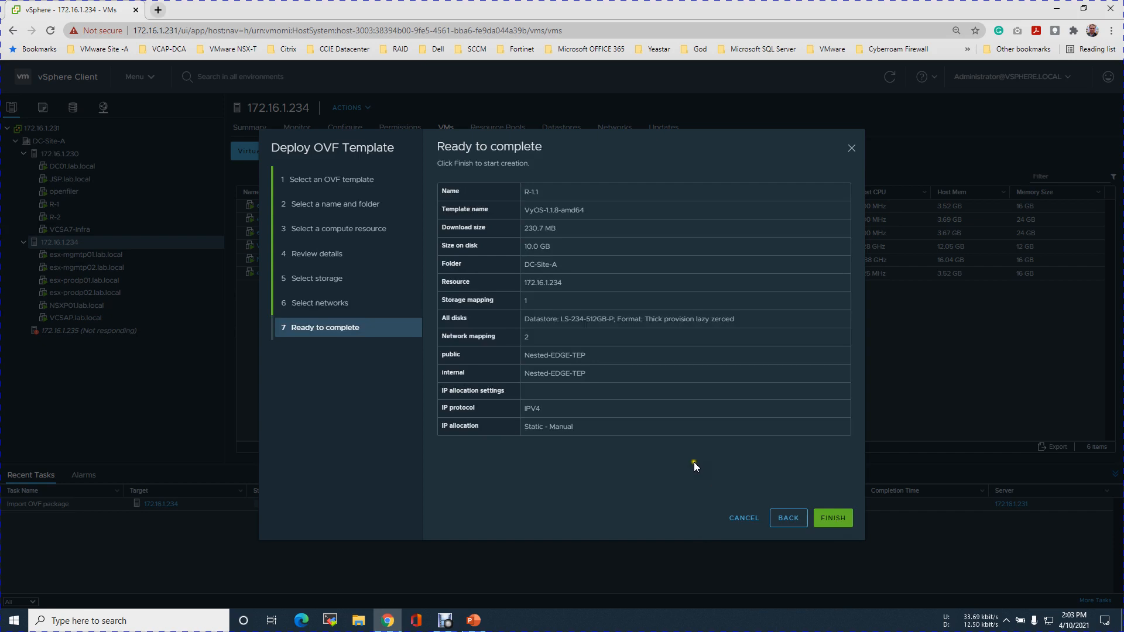
left_click(828, 517)
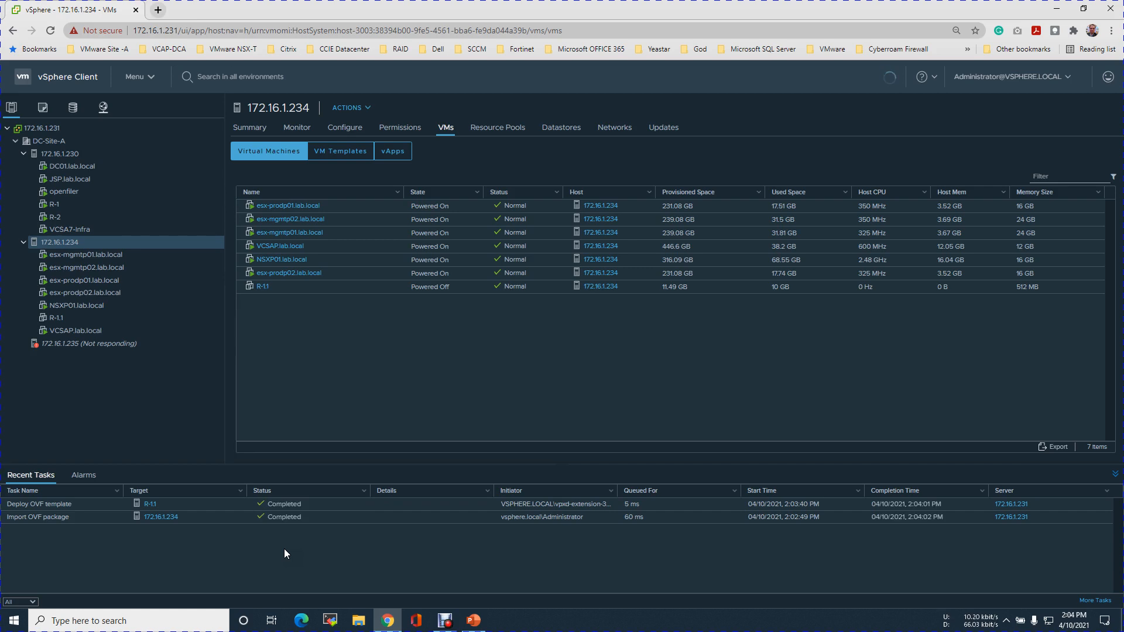
Open the settings of virtual machine R-1.1 for editing and turn off the connection of Network adapter 1.
left_click(41, 317)
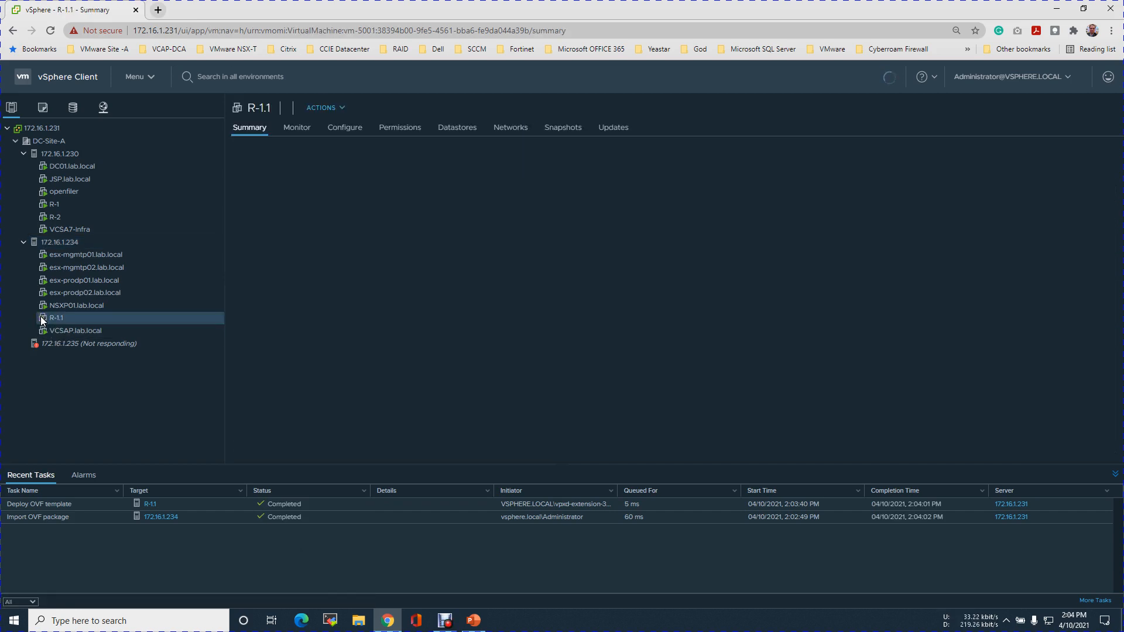
right_click(40, 316)
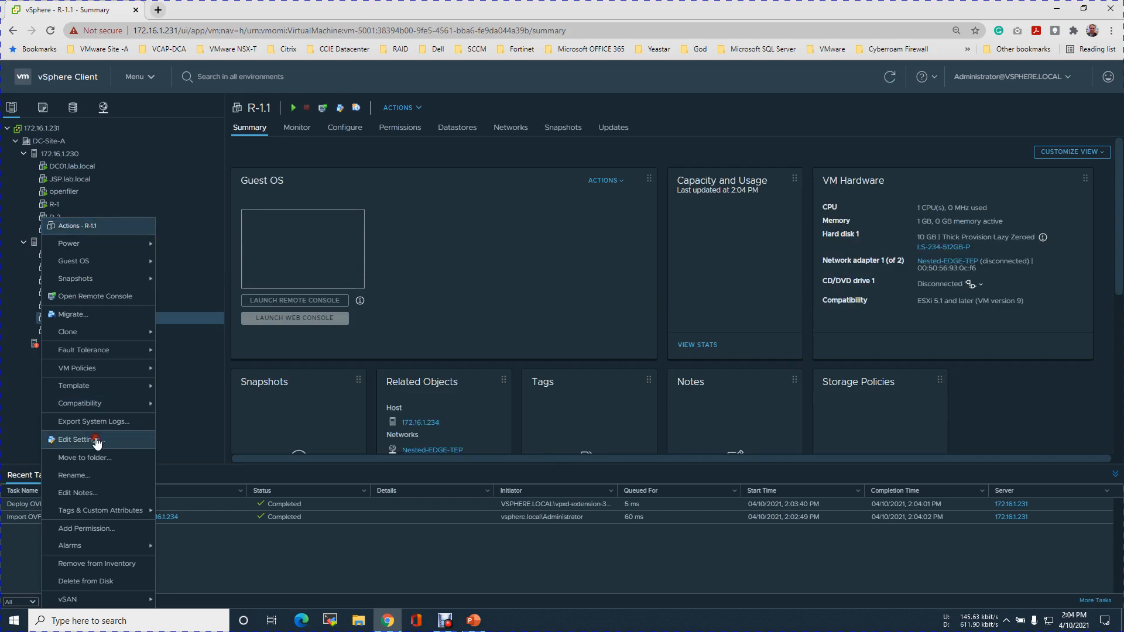
left_click(97, 441)
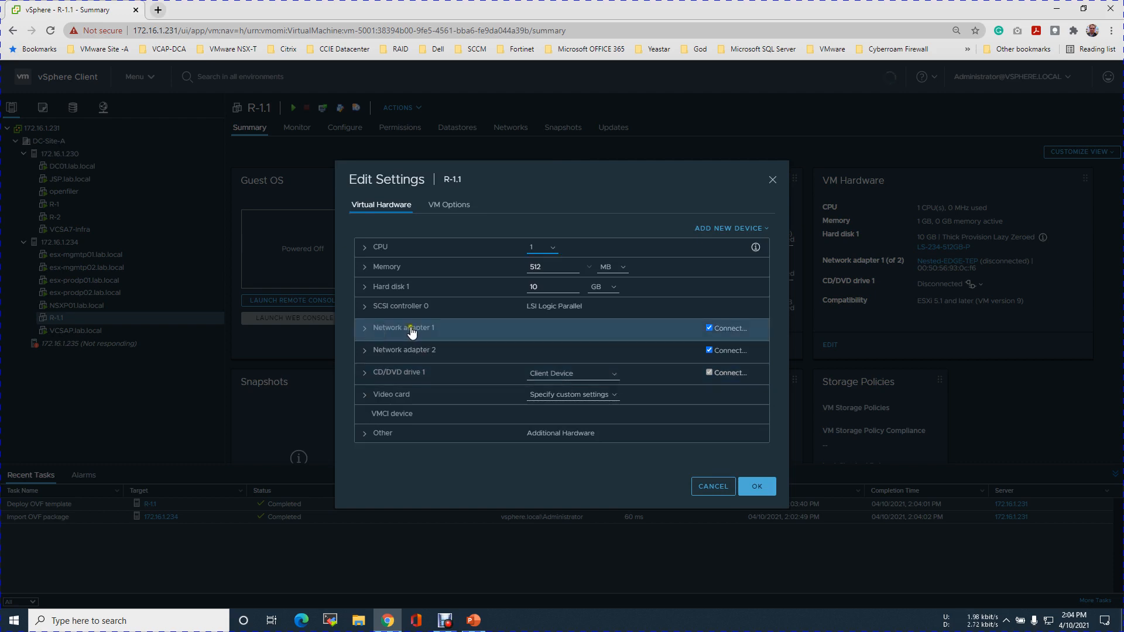
left_click(710, 328)
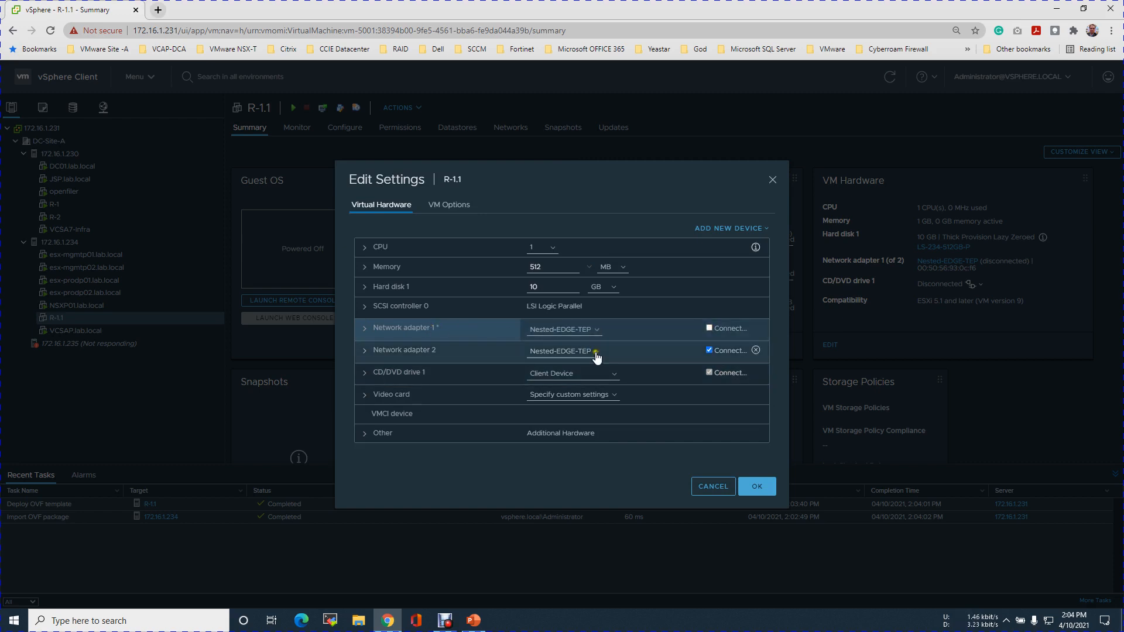
Add three new network adapters to the R-1.1 virtual hardware.
left_click(760, 228)
left_click(738, 459)
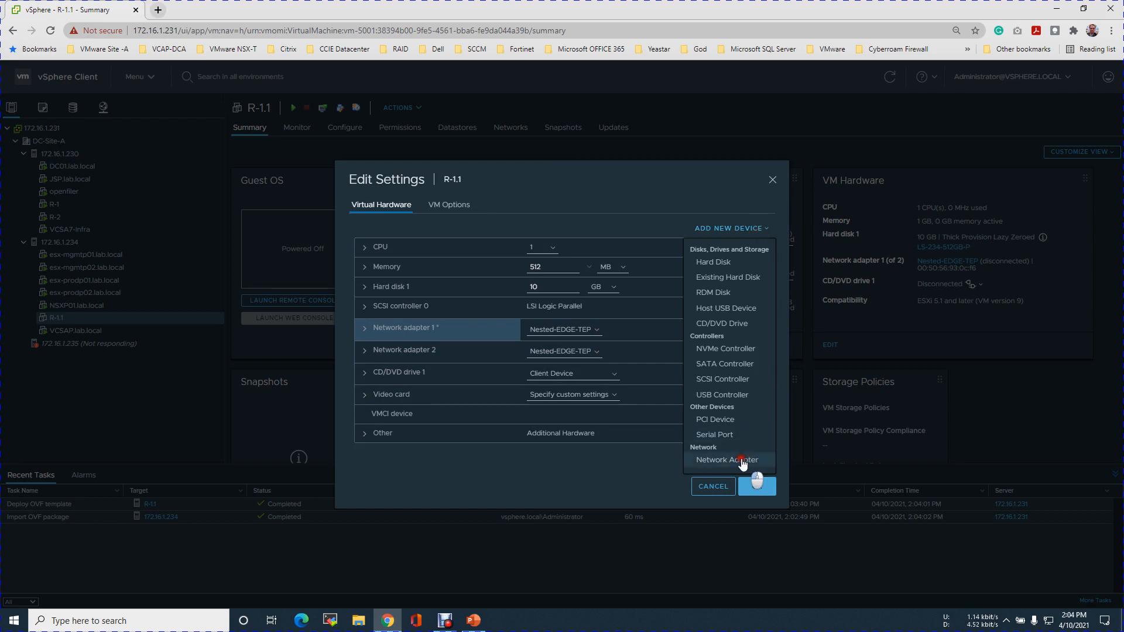
left_click(753, 230)
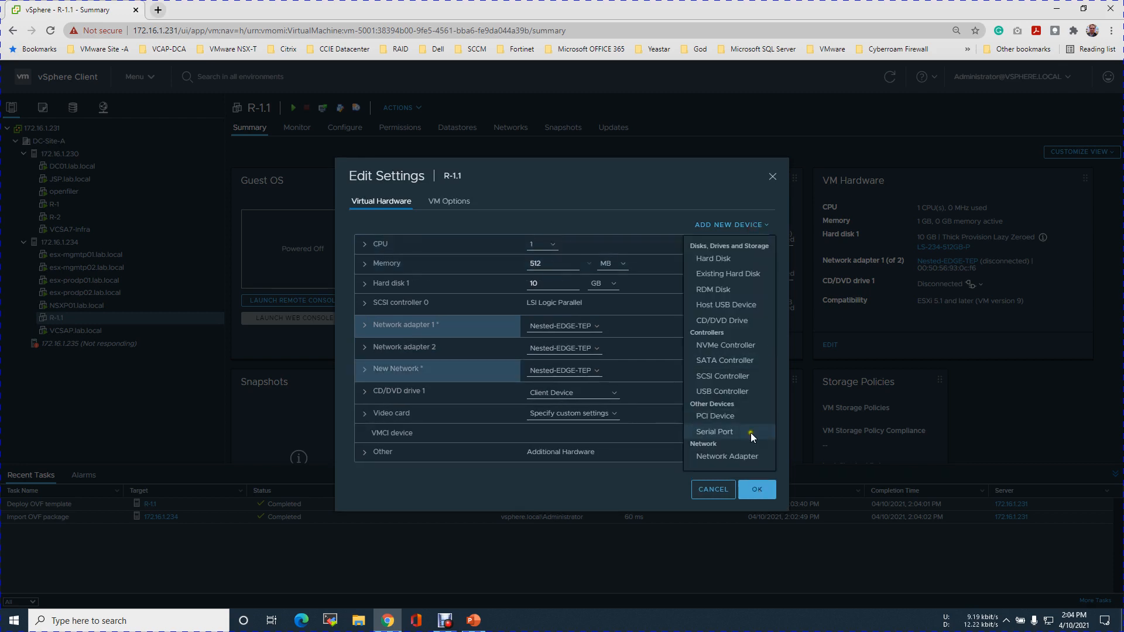
left_click(739, 459)
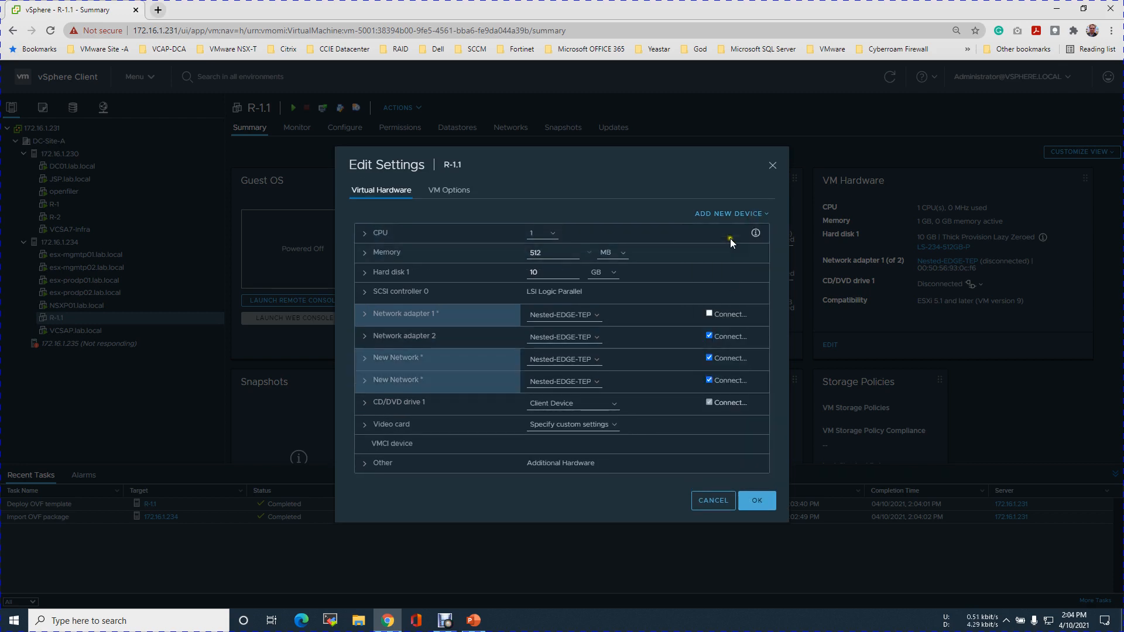
left_click(754, 215)
left_click(739, 448)
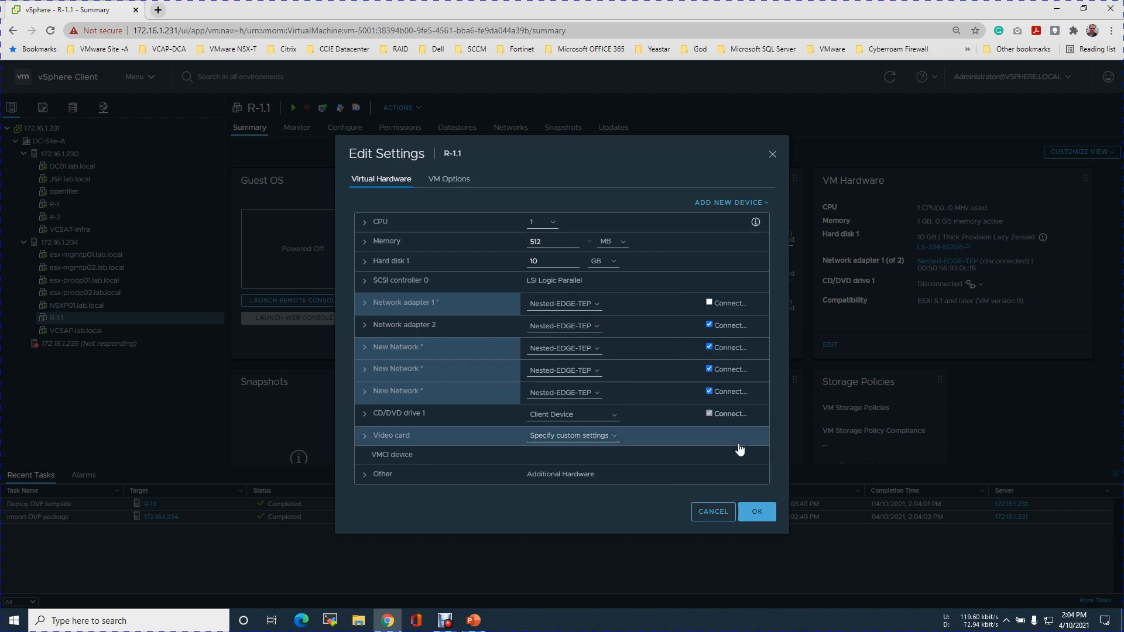
Set the adapter type of the first new network adapter to VMXNET 3.
left_click(364, 349)
left_click(572, 359)
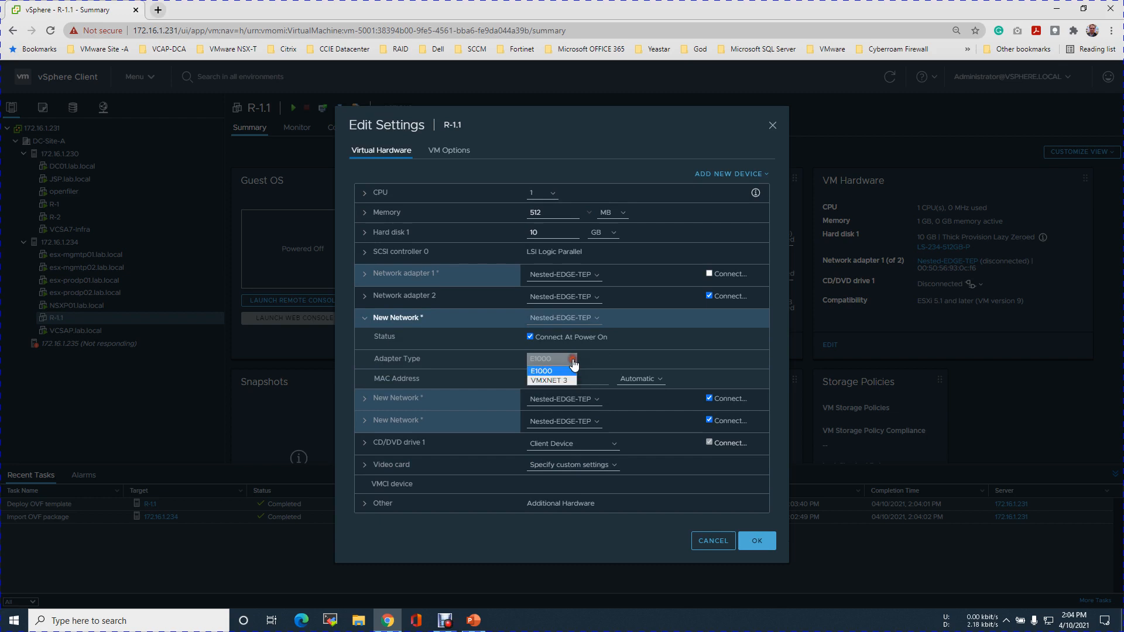
left_click(561, 381)
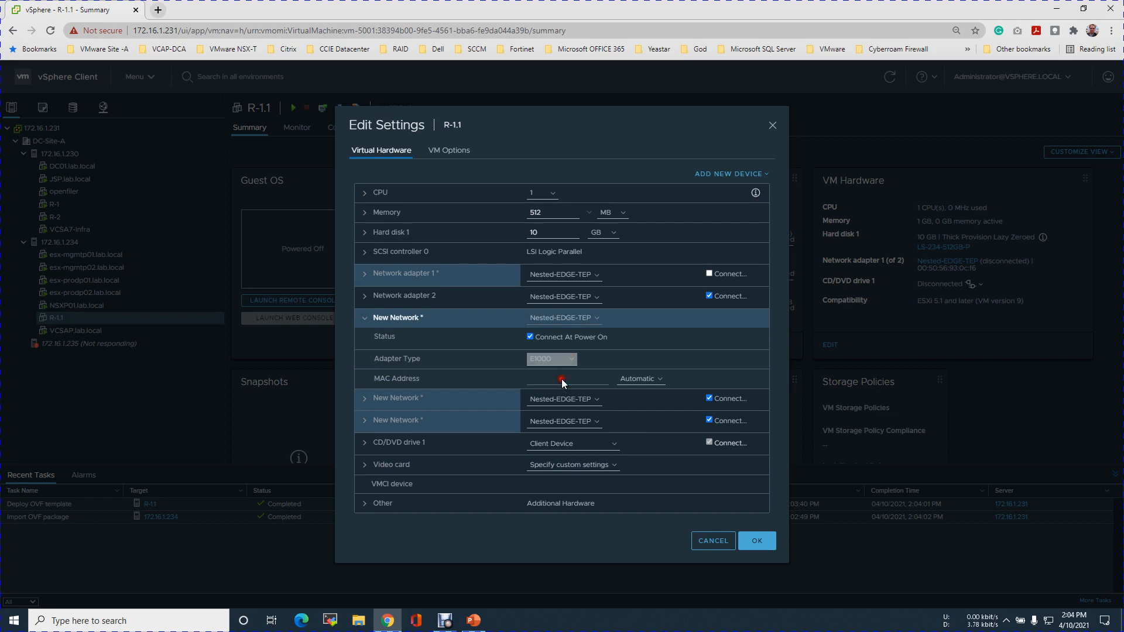
left_click(365, 317)
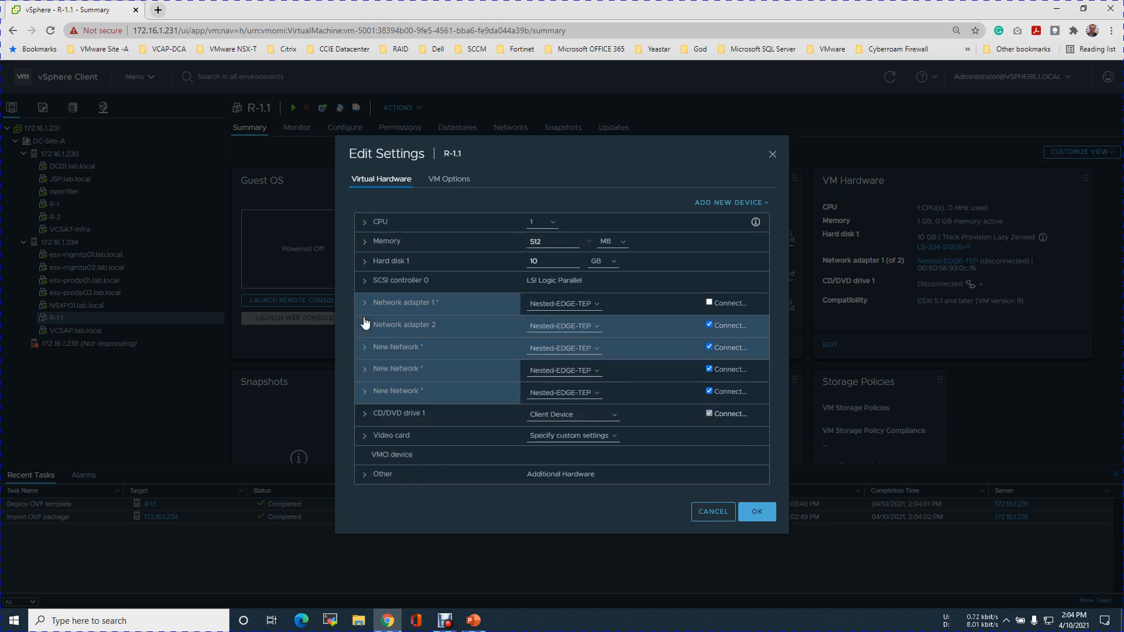
left_click(365, 350)
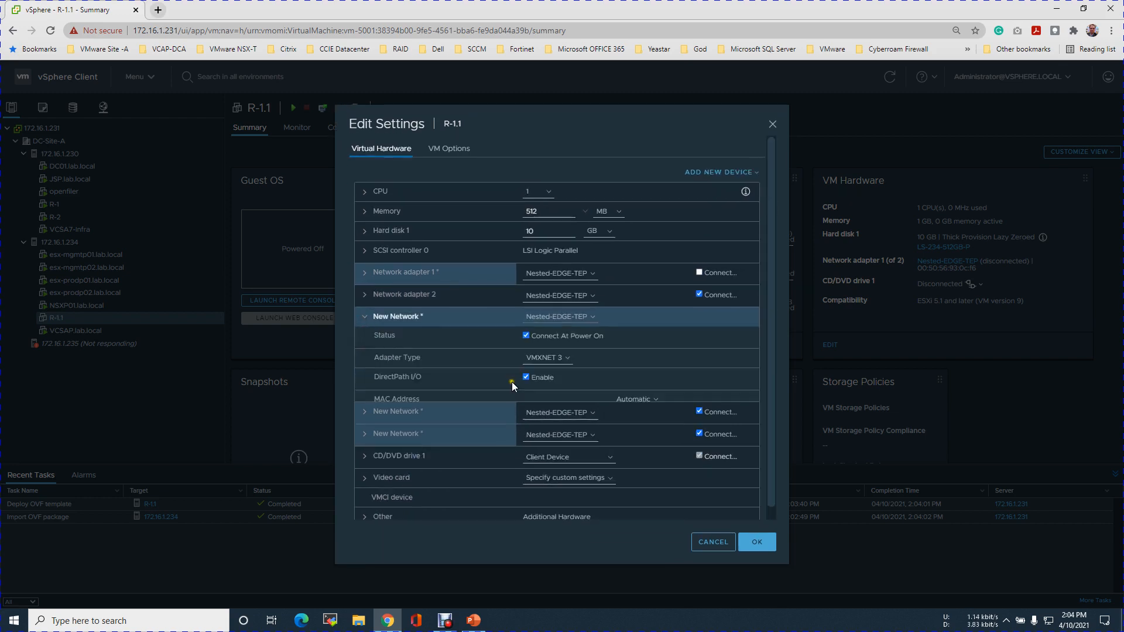
left_click(365, 319)
Set the adapter type of the second and third new network adapters to VMXNET 3.
left_click(364, 339)
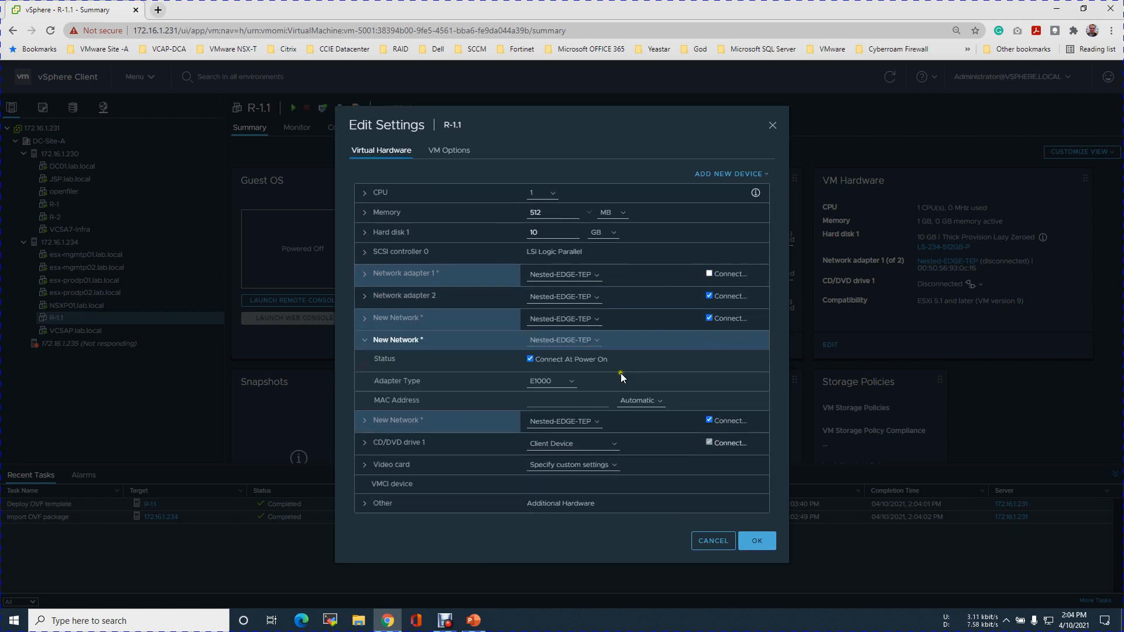
left_click(578, 383)
left_click(561, 409)
left_click(359, 339)
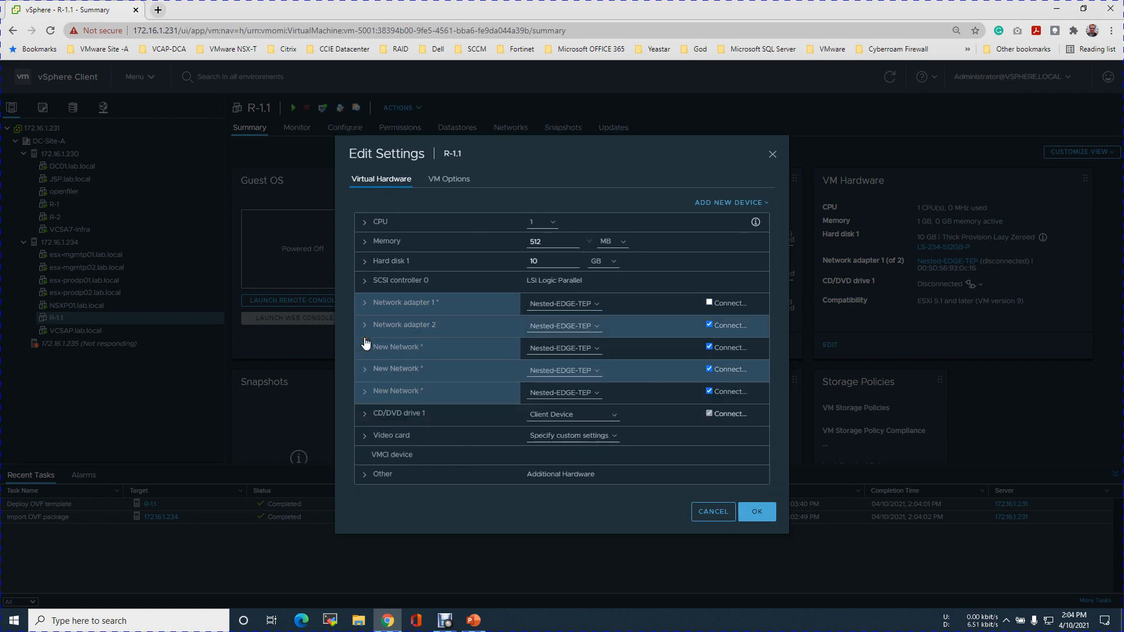
left_click(364, 391)
left_click(571, 404)
left_click(555, 425)
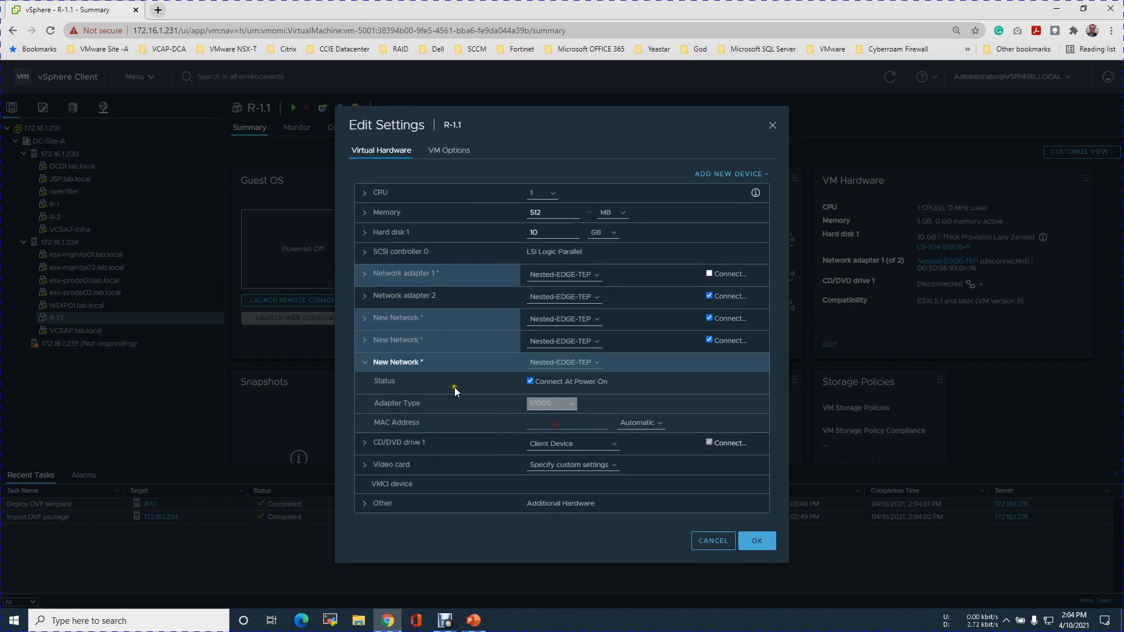
left_click(365, 363)
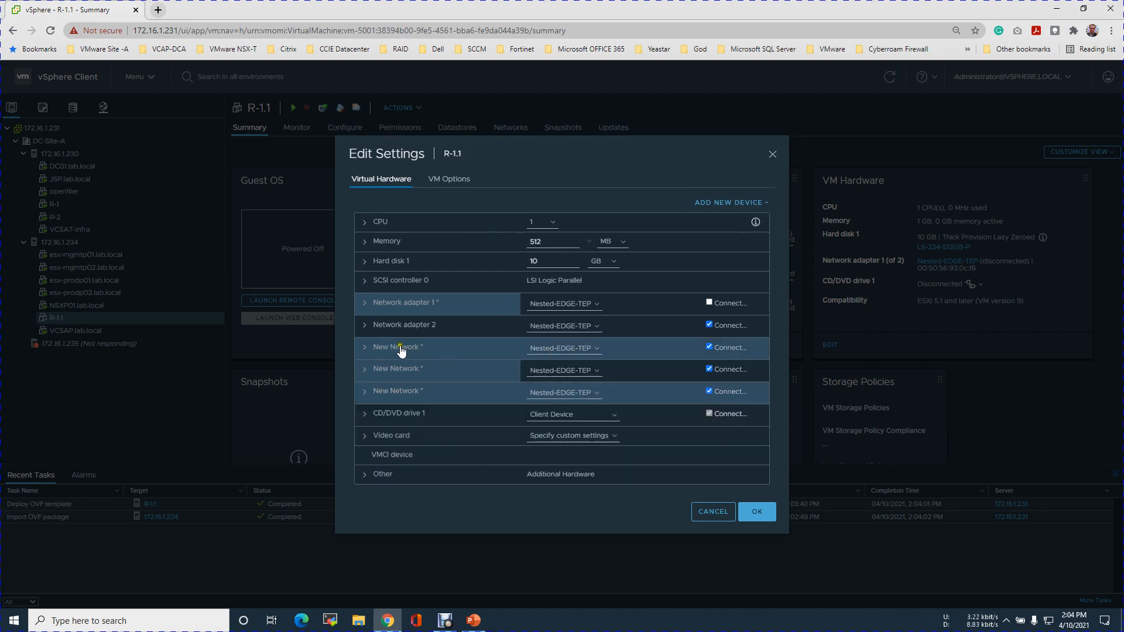
Connect Network adapter 2 of R-1.1 to the Nested-Trunk network.
left_click(597, 326)
left_click(560, 347)
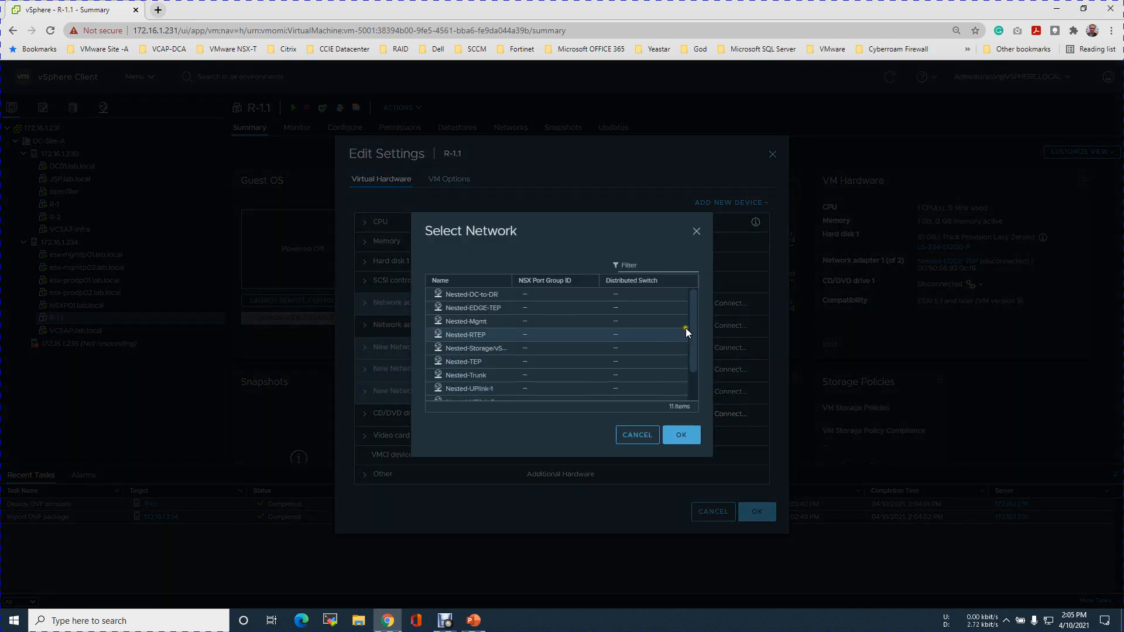
left_click_drag(691, 326, 650, 357)
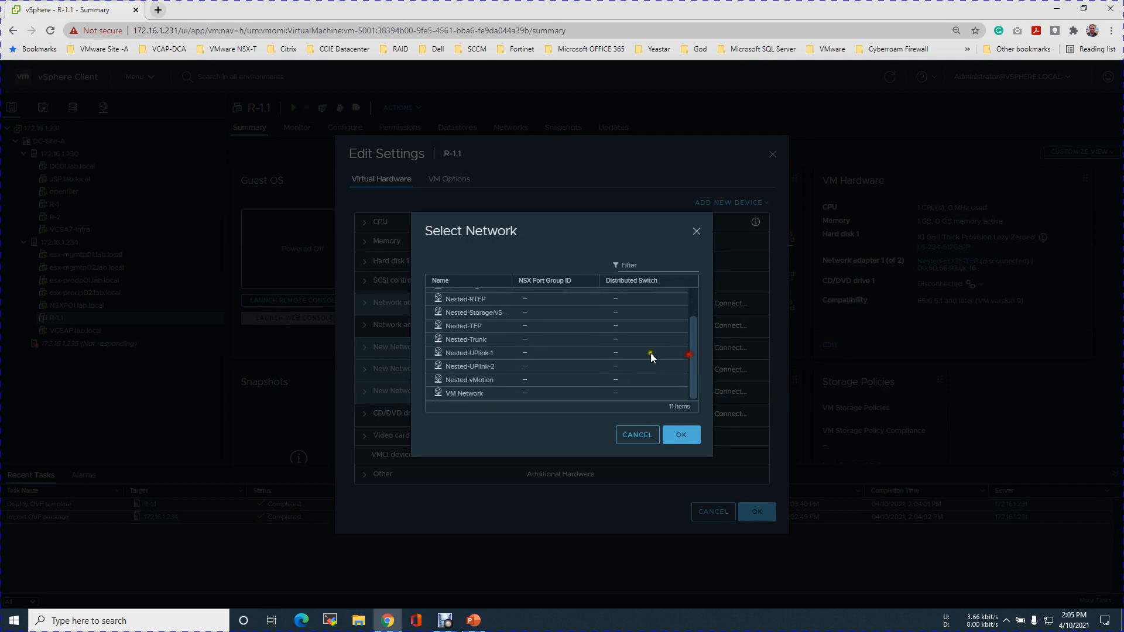
left_click(490, 338)
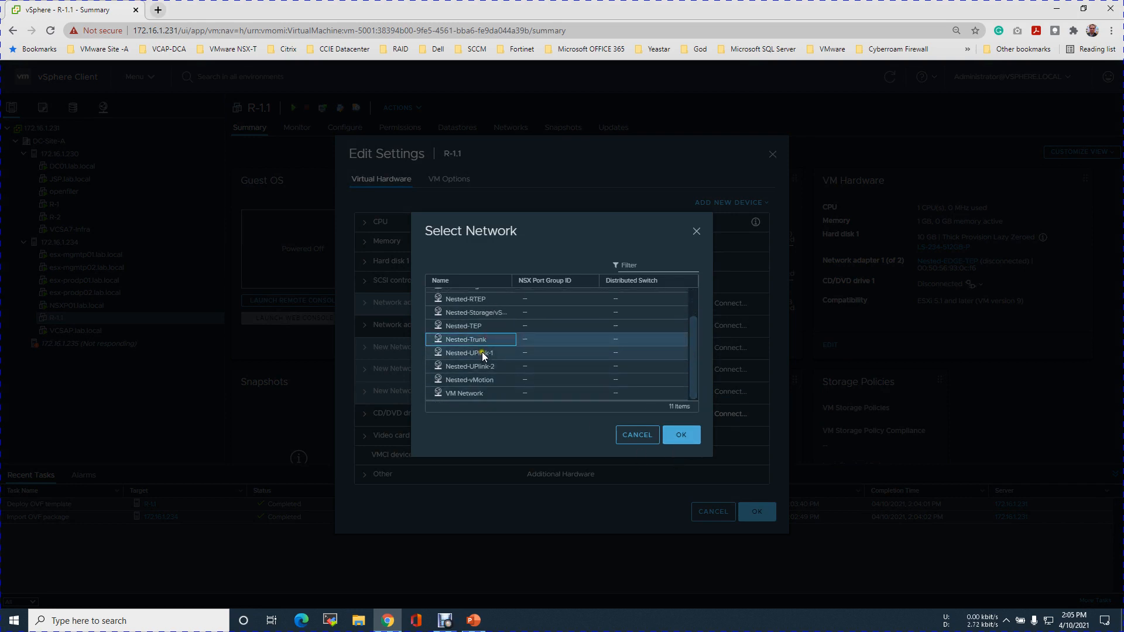
left_click(686, 435)
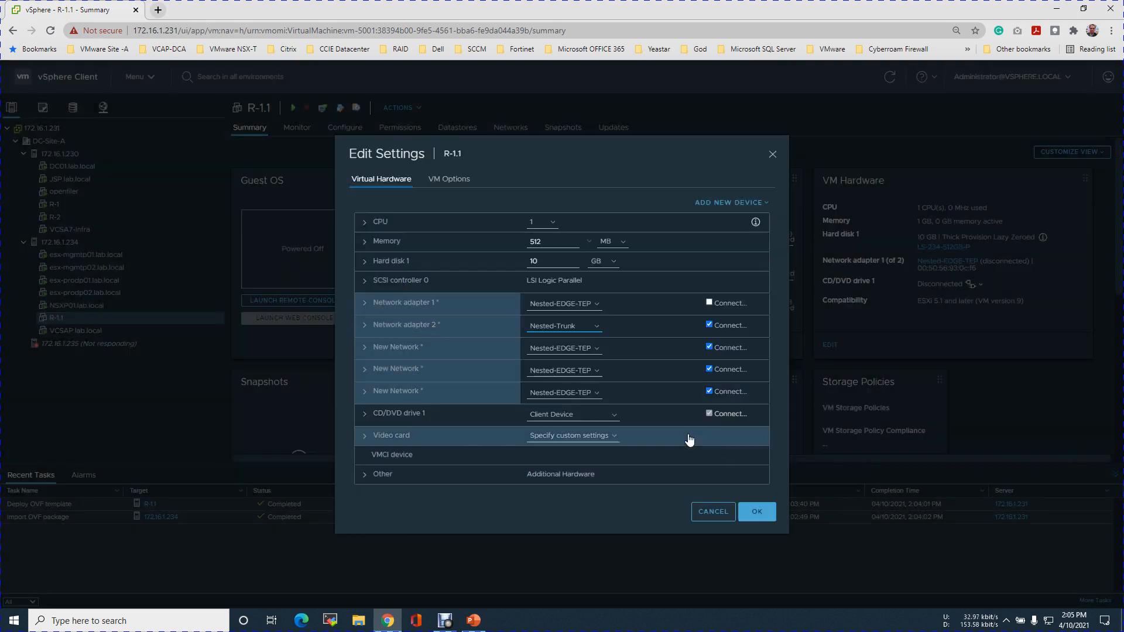
Switch to PowerPoint to check R-1.1's interface connections in the topology diagram, and return to the vSphere Client in Chrome.
left_click(601, 355)
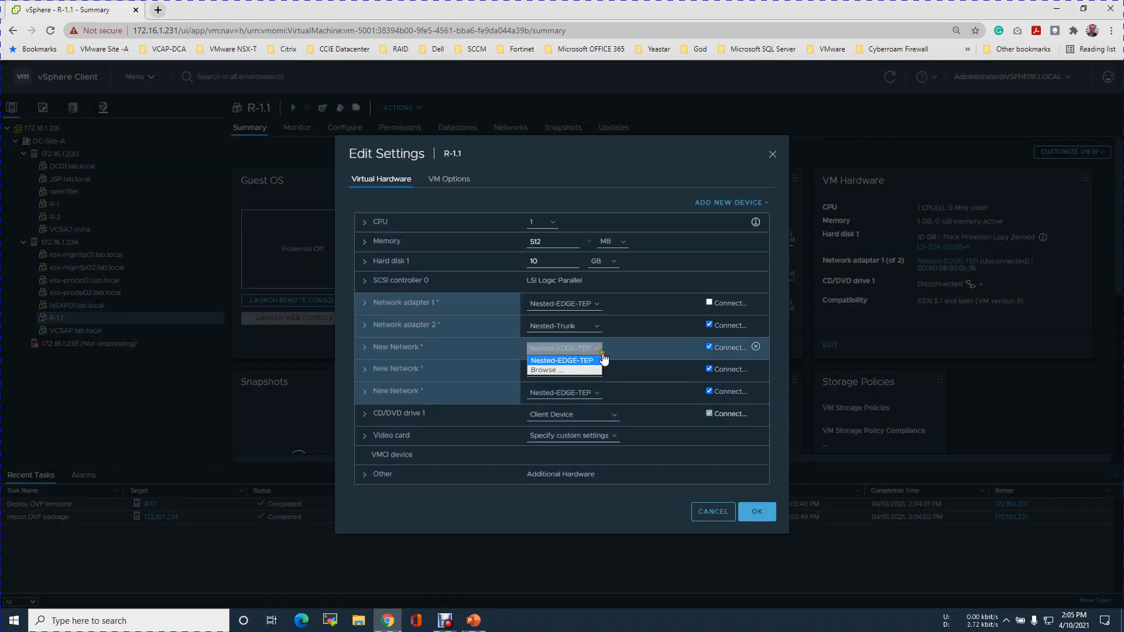
left_click(474, 620)
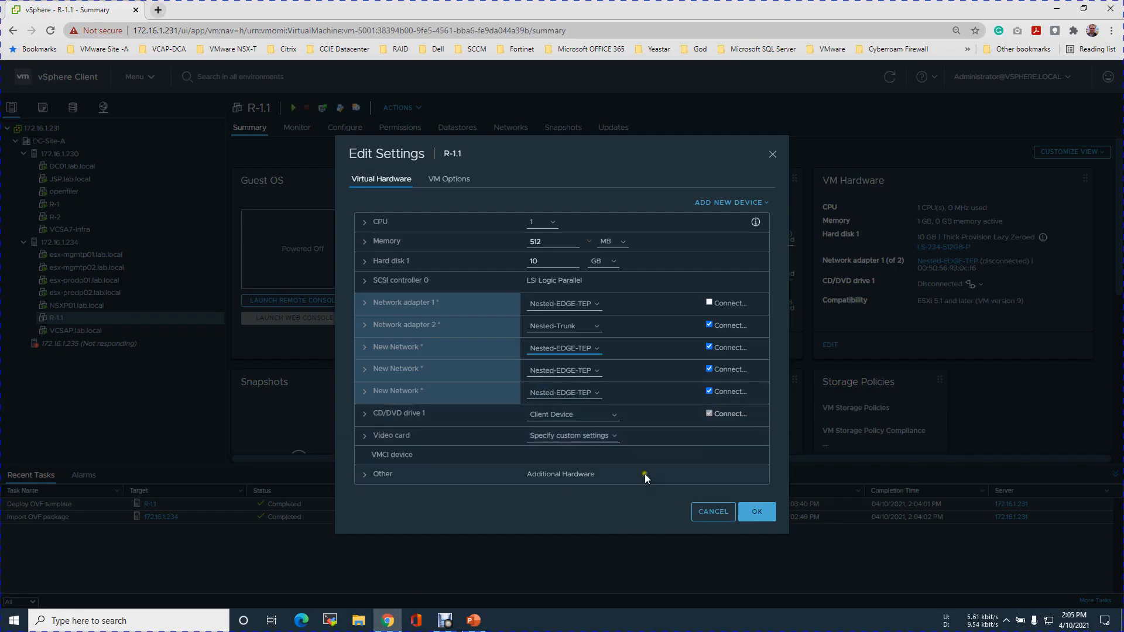
left_click(471, 621)
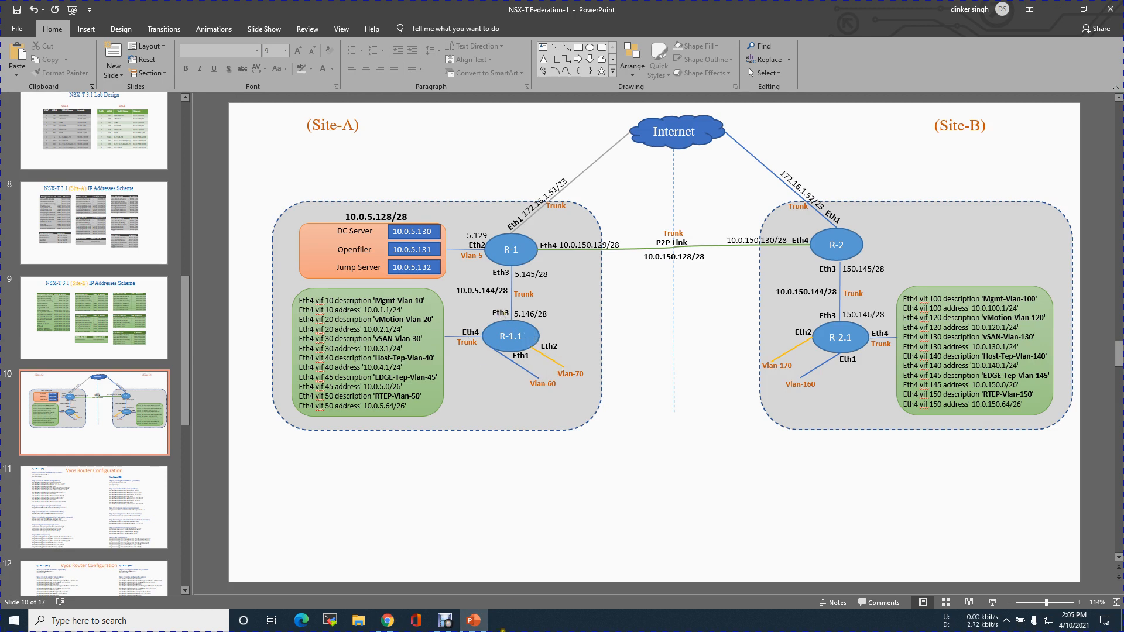
left_click(399, 623)
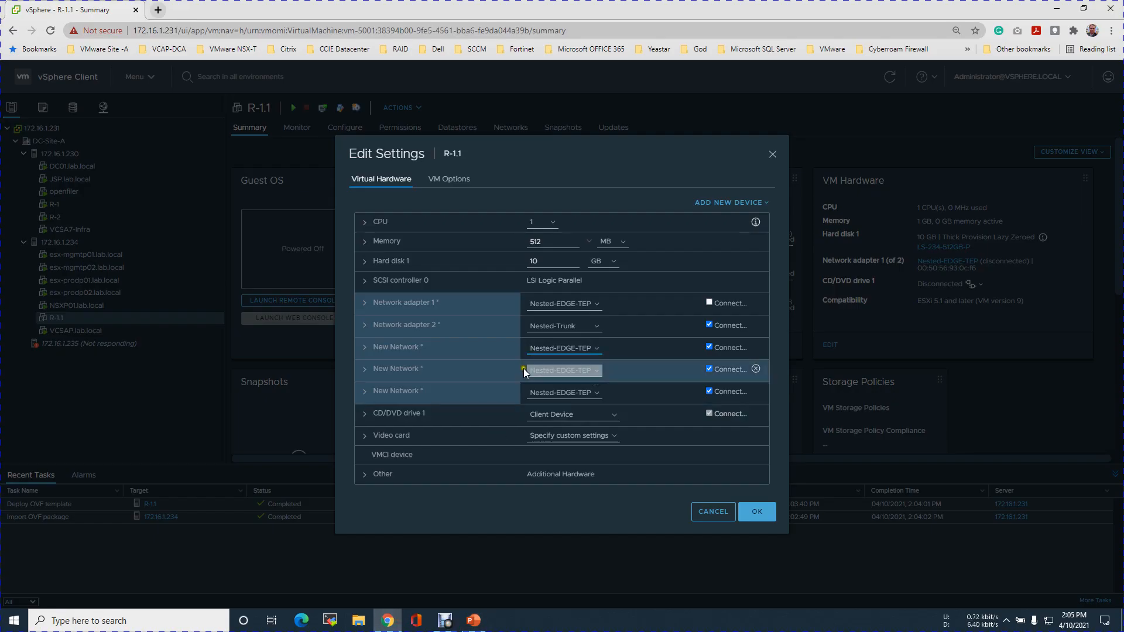
Connect the second new network adapter to the Nested-Trunk network.
left_click(595, 372)
left_click(573, 385)
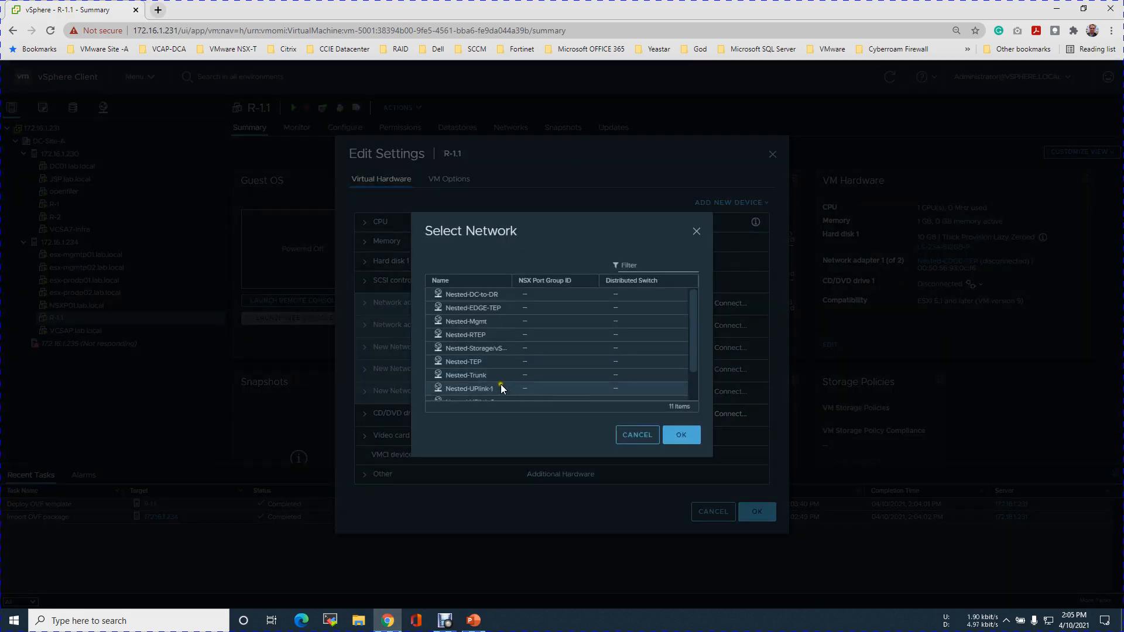
left_click(492, 374)
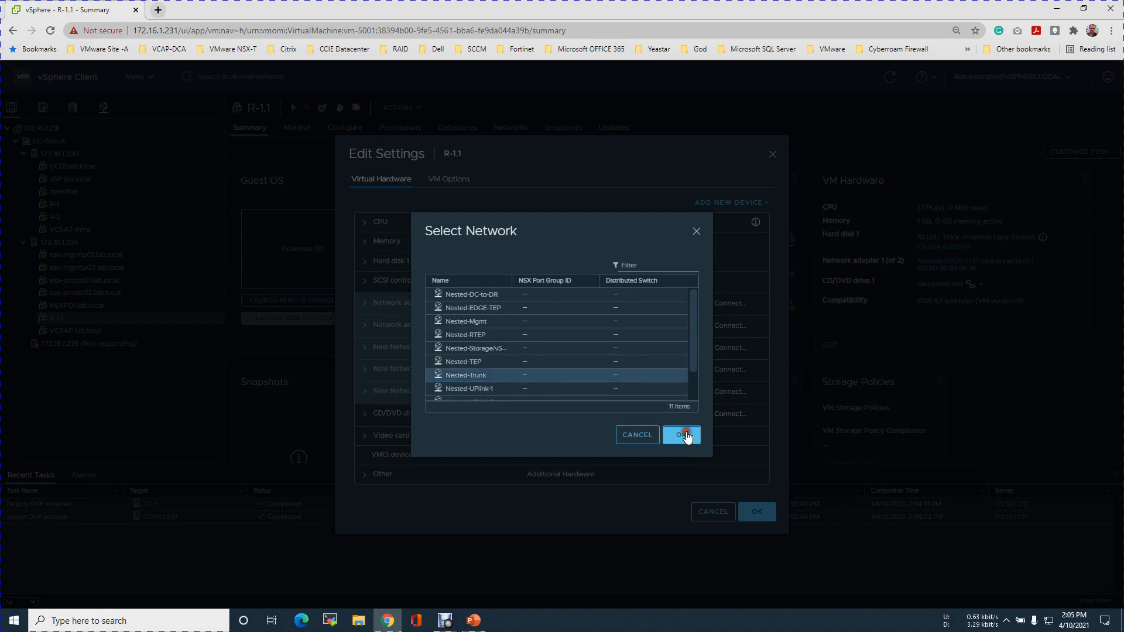
left_click(684, 434)
Connect the third new network adapter to the Nested-Trunk network.
left_click(585, 393)
left_click(555, 410)
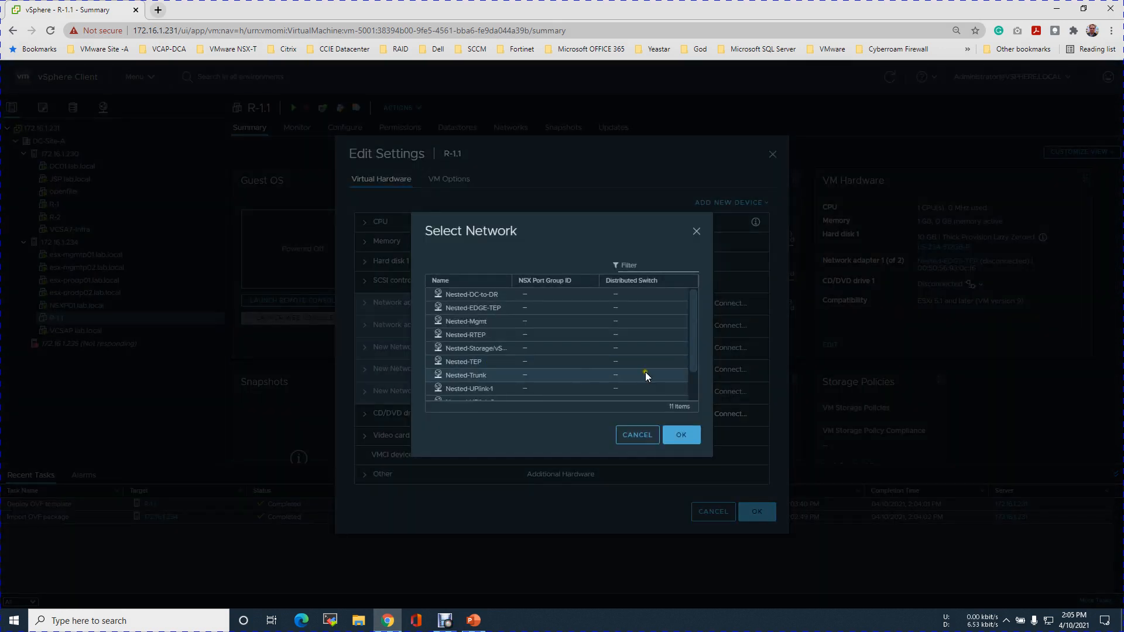
scroll(645, 371, "down", 3)
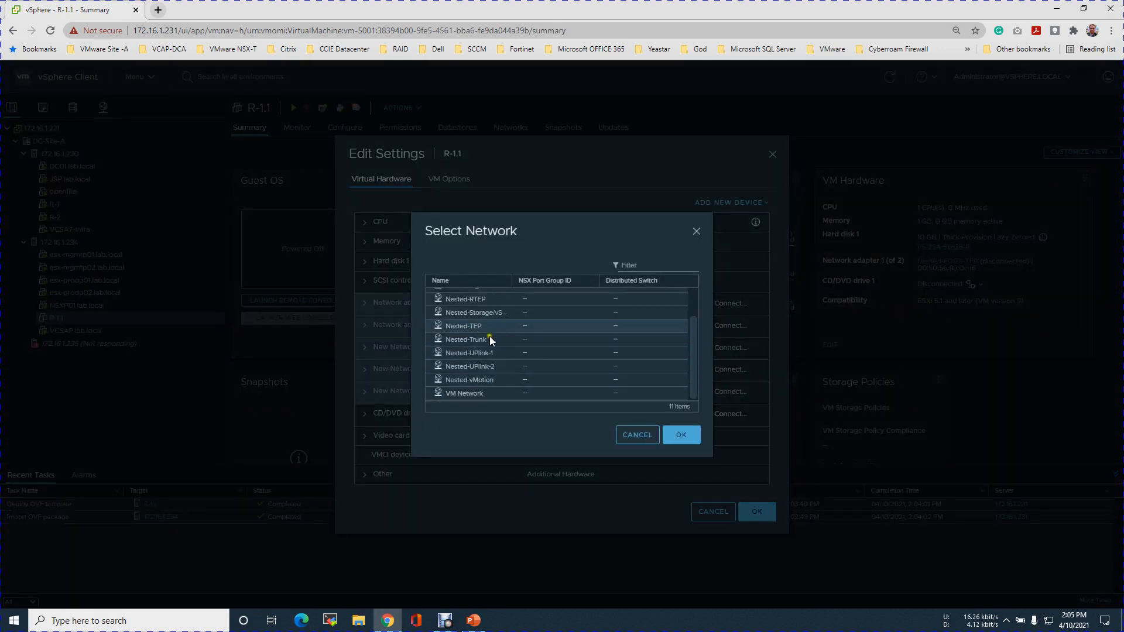
left_click(503, 341)
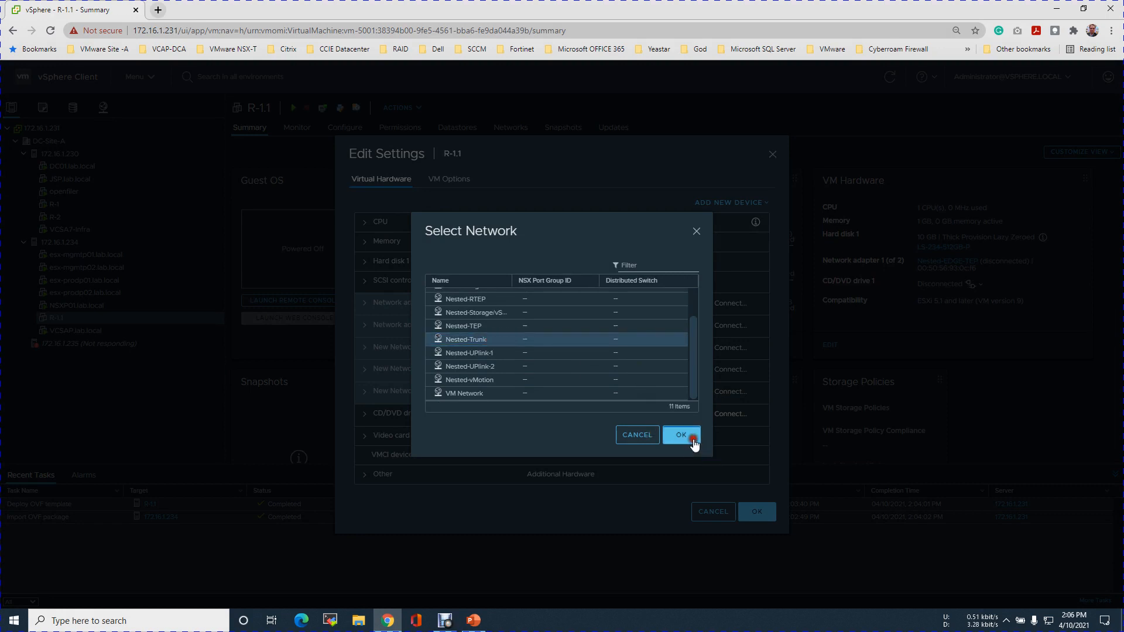
left_click(693, 442)
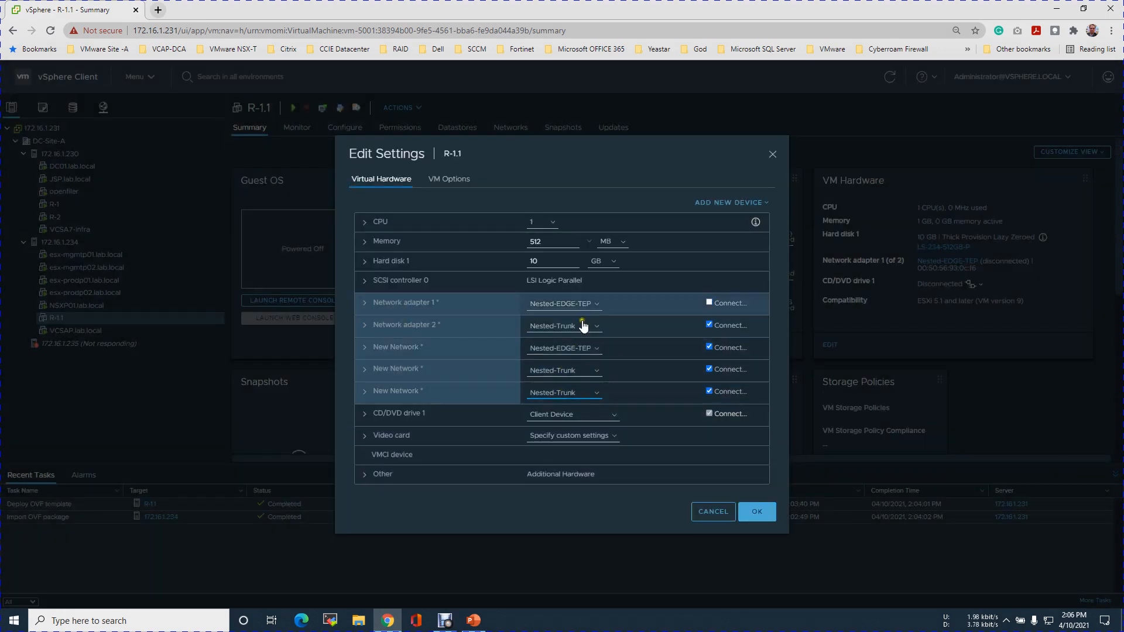
Turn off the connection of Network adapter 2 and the first new network adapter, and save R-1.1's settings.
left_click(709, 347)
left_click(708, 325)
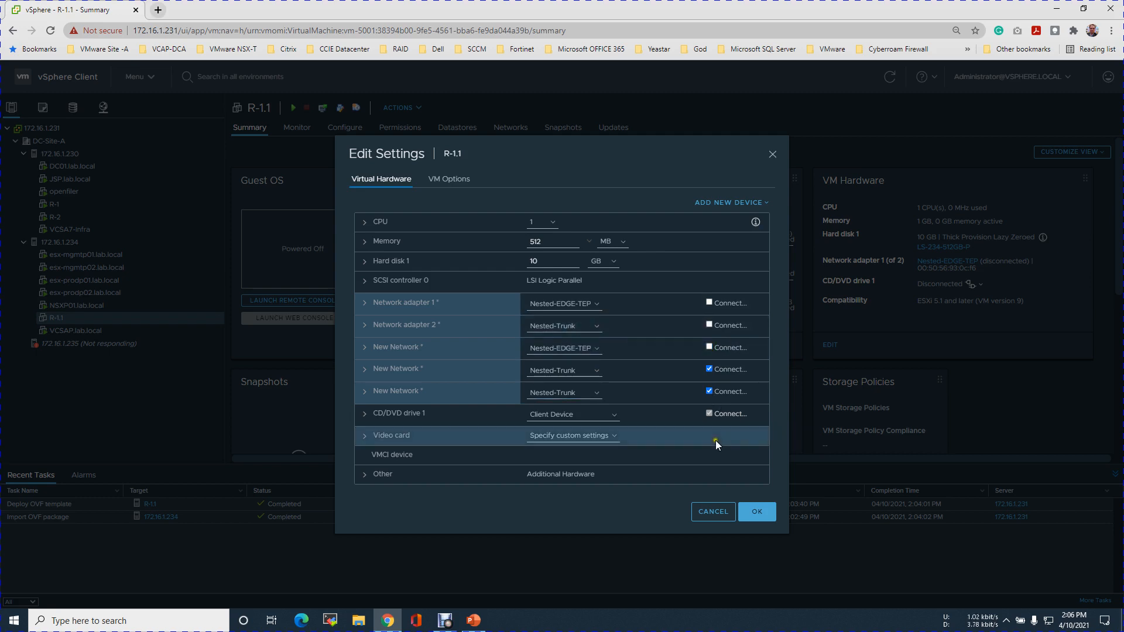
left_click(754, 512)
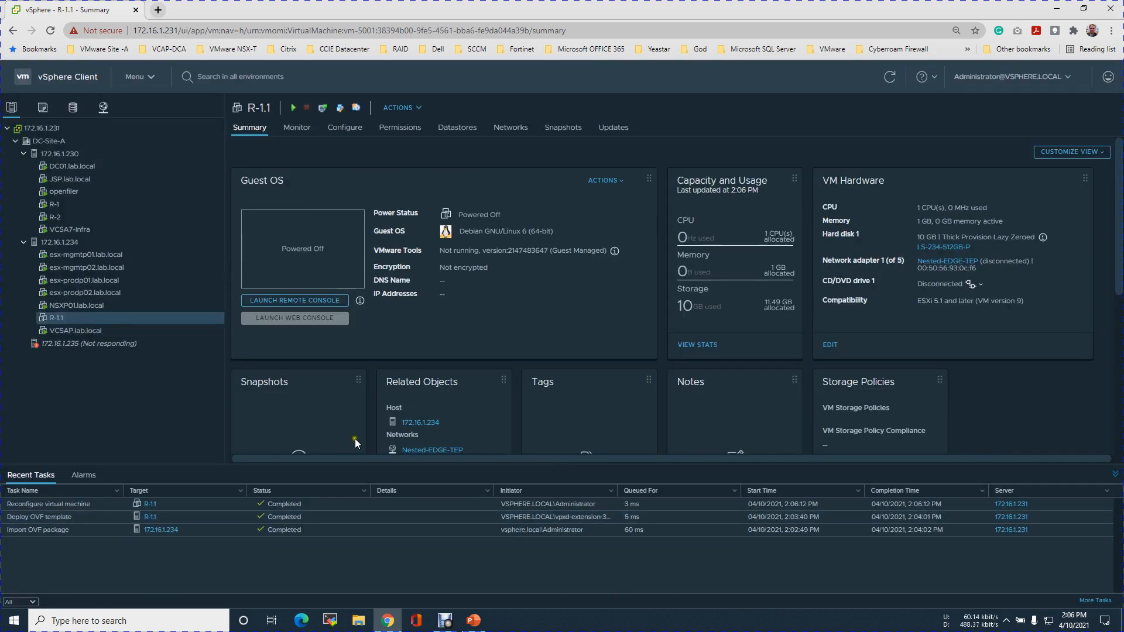
Review the datacenter's network list, and open the virtual switches configuration of host 172.16.1.234.
left_click(82, 243)
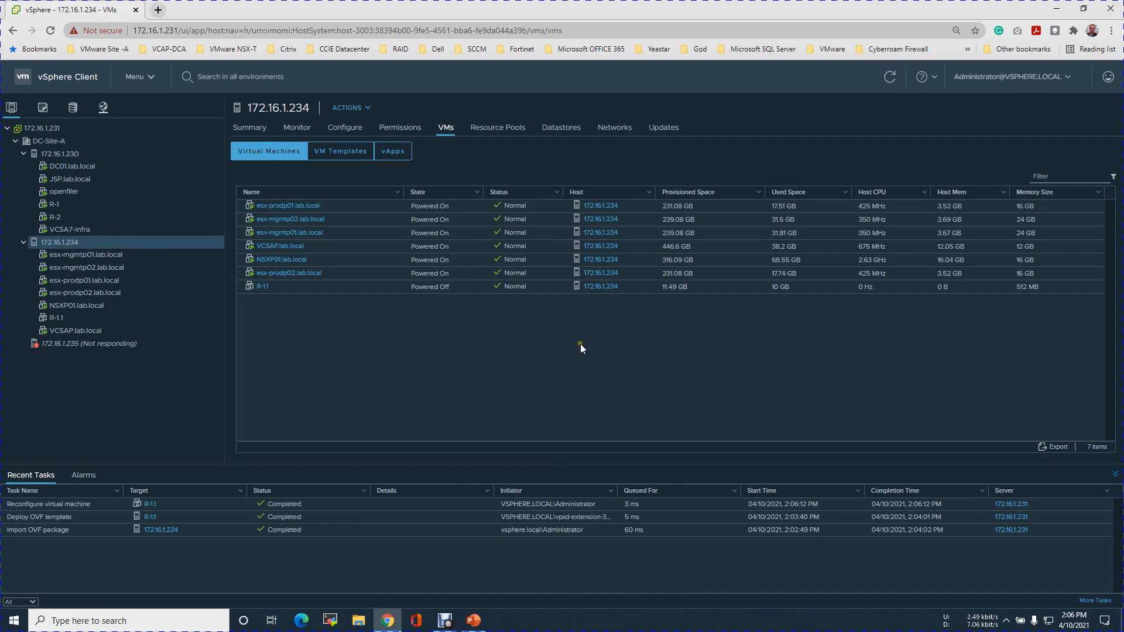
left_click(103, 108)
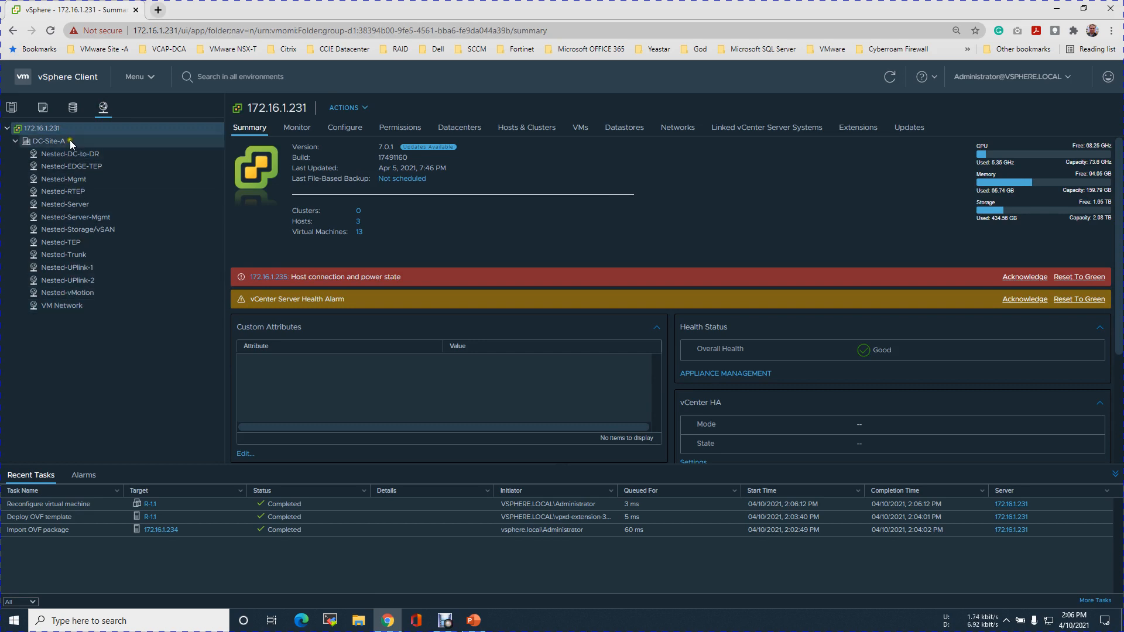
left_click(13, 109)
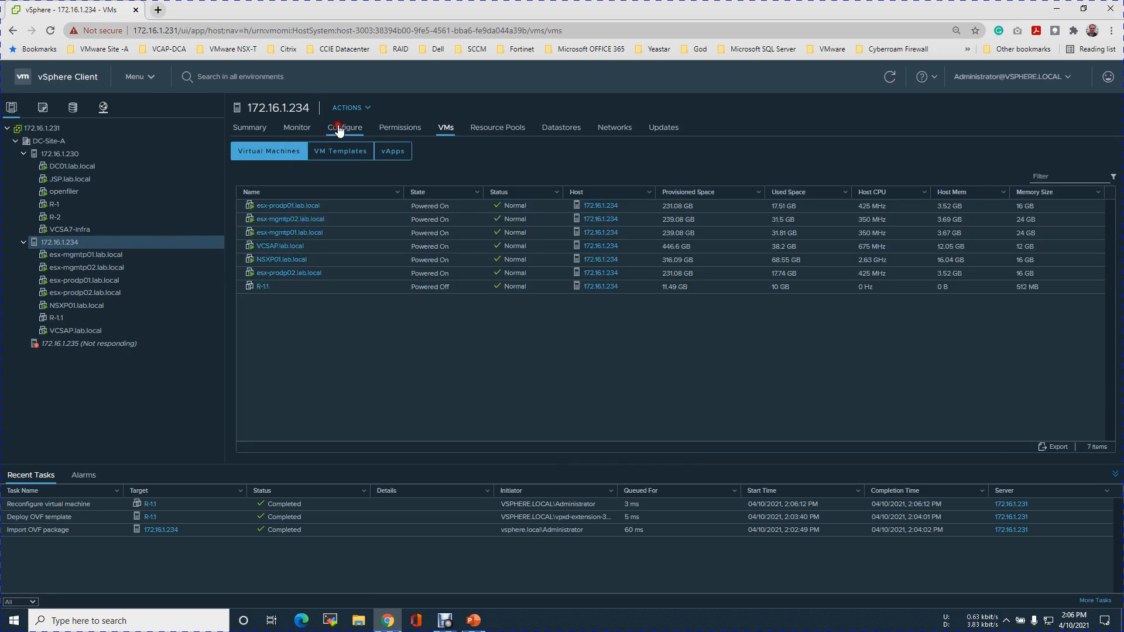
left_click(340, 130)
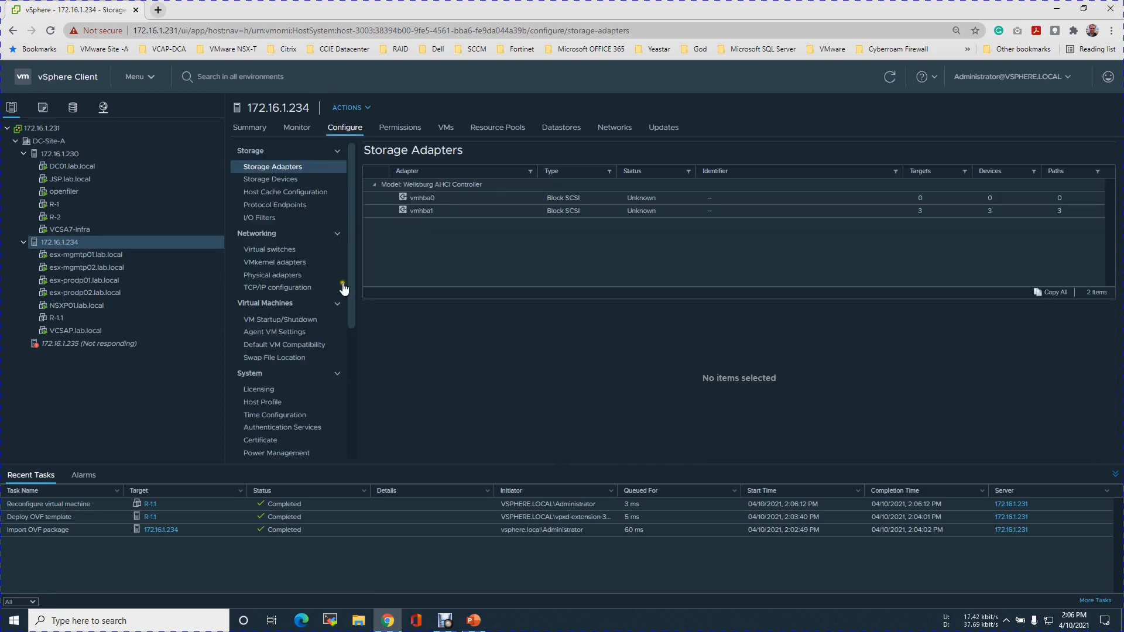
left_click(293, 250)
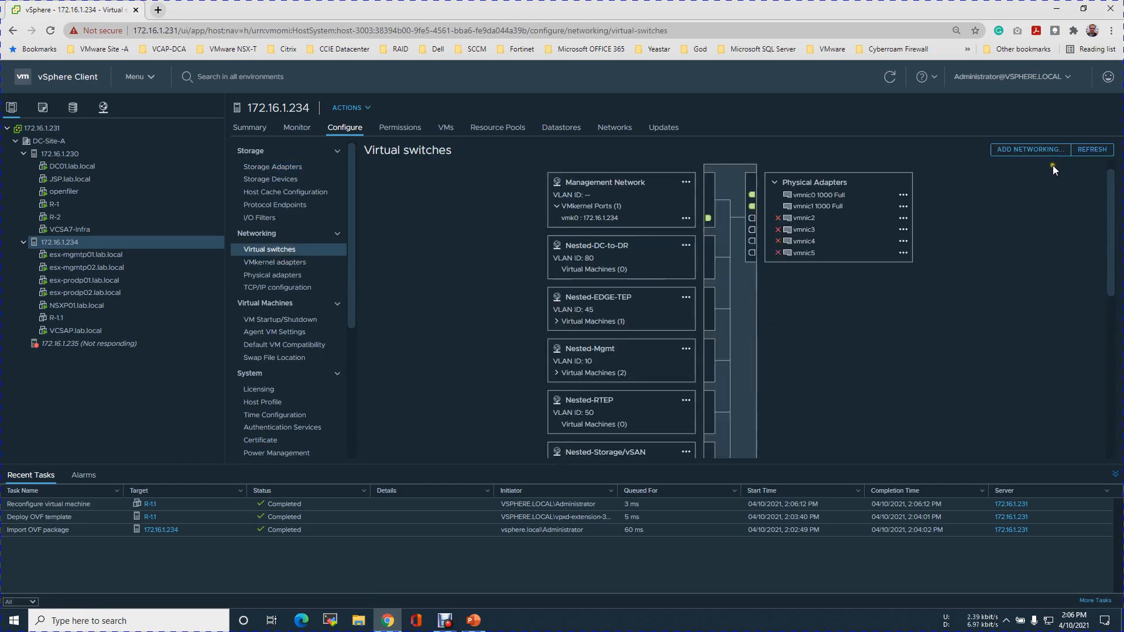
Start adding a virtual machine port group for a standard switch on host 172.16.1.234, with vSwitch0 as target.
left_click(1044, 151)
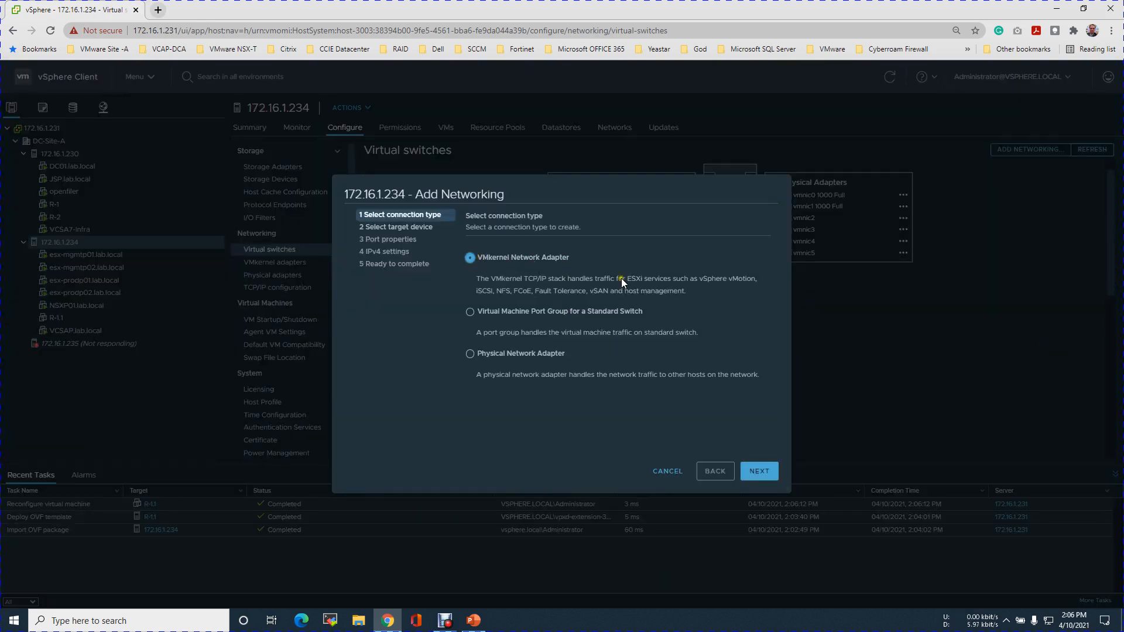
left_click(518, 312)
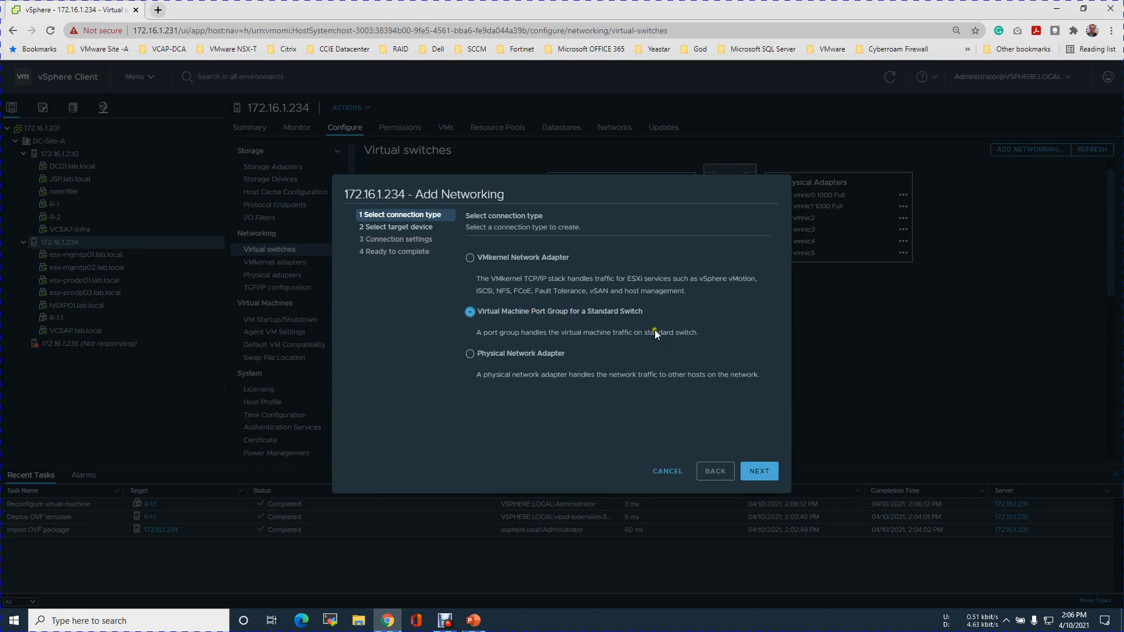
left_click(771, 472)
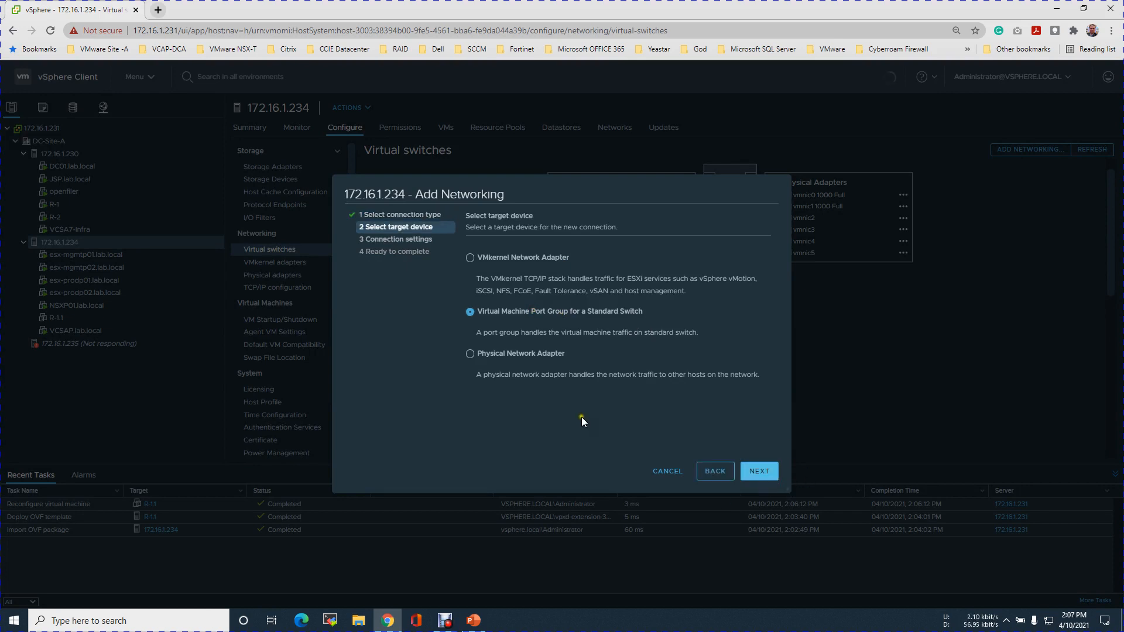
left_click(703, 287)
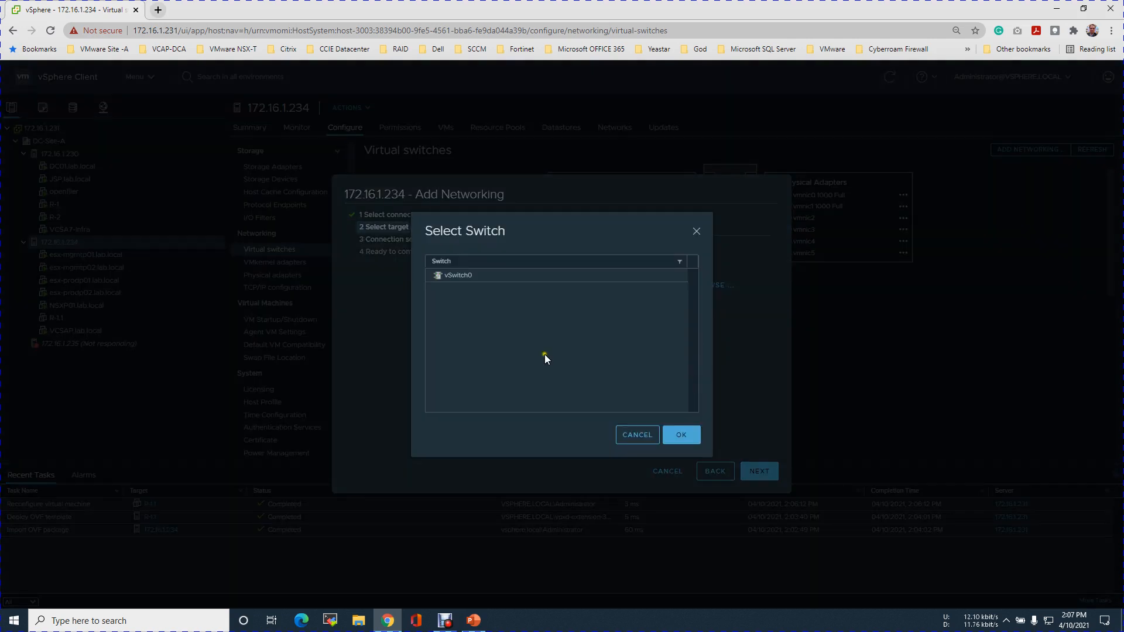
left_click(475, 275)
left_click(676, 435)
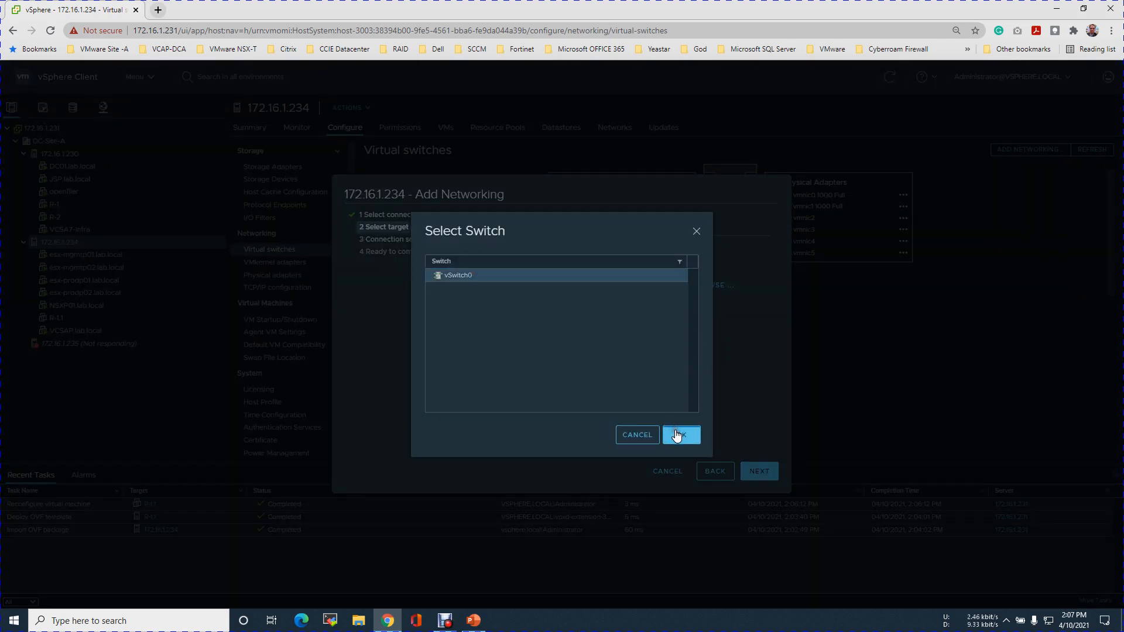
left_click(759, 471)
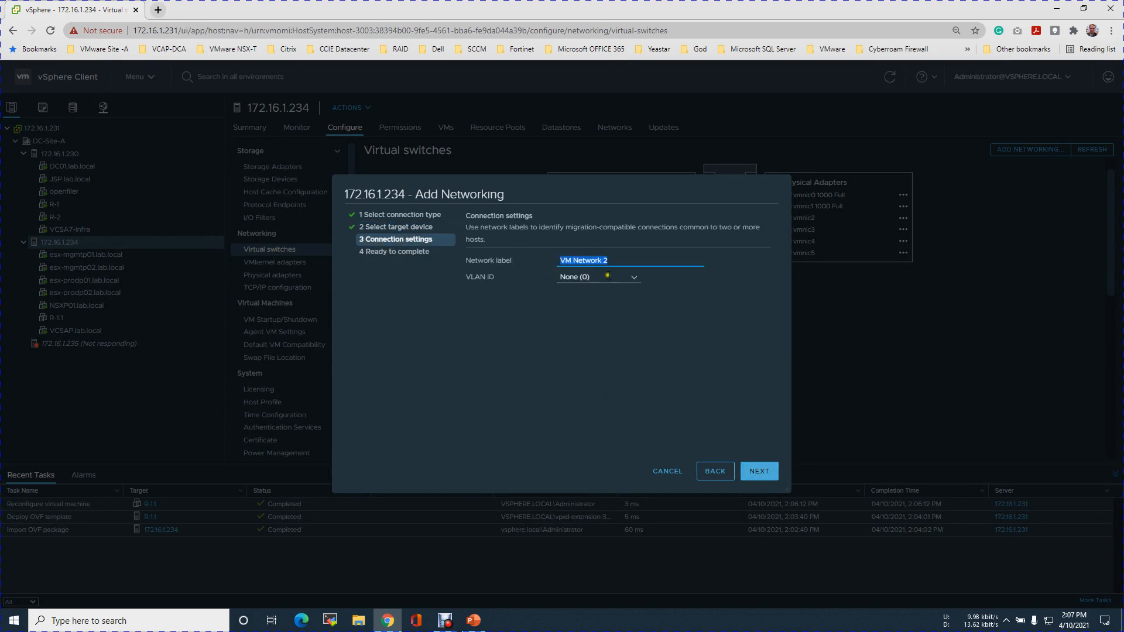
Label the port group UPlink-1-VLAN-60, set its VLAN ID to 60, and finish creating it.
key("BackSpace")
type("UPlink-1-VLAN-6")
type("0")
left_click(757, 472)
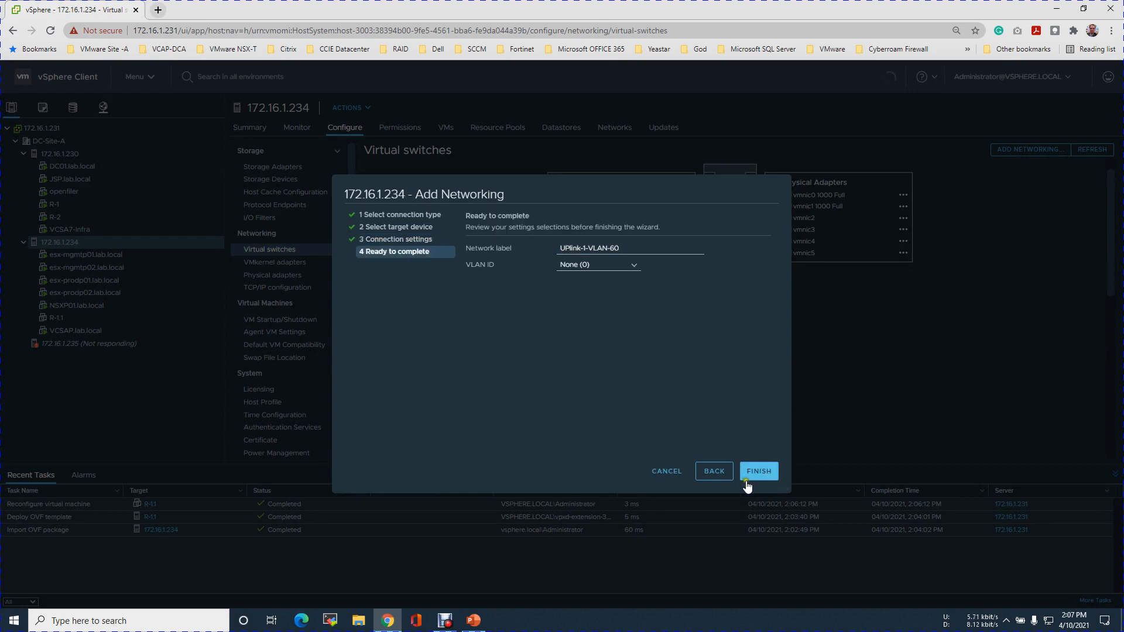
left_click(714, 471)
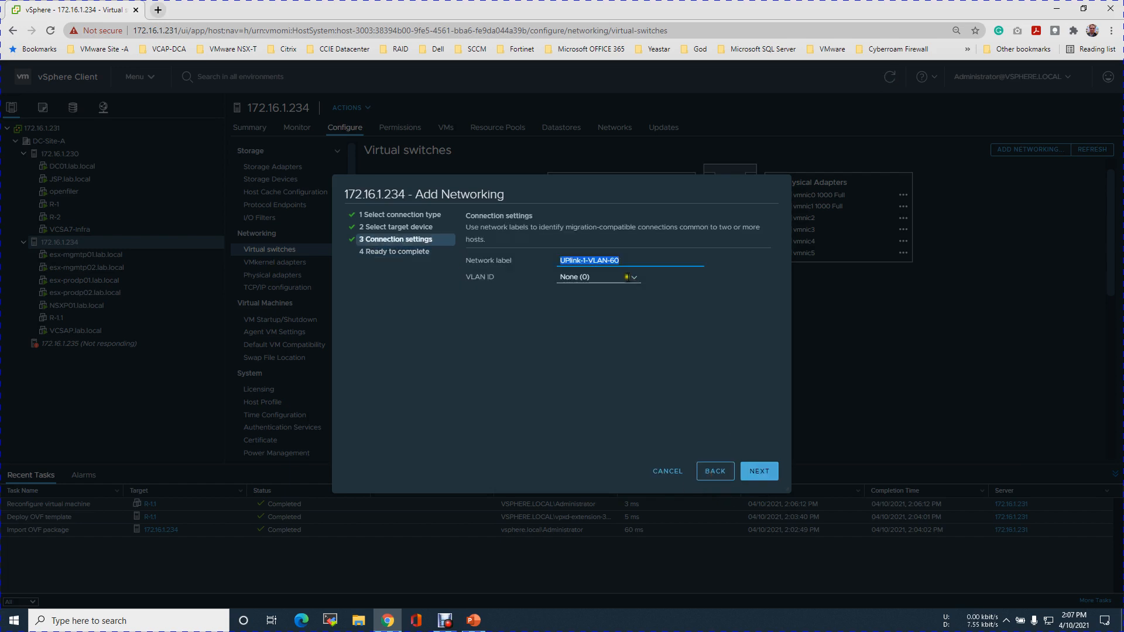
left_click(627, 277)
scroll(621, 313, "down", 2)
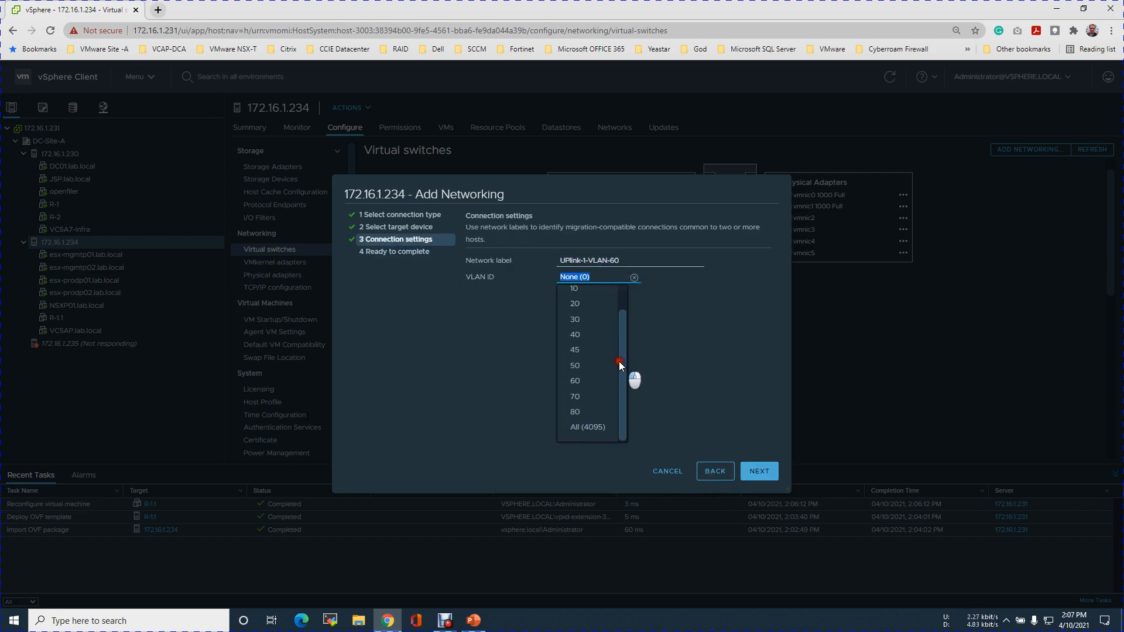
left_click(581, 380)
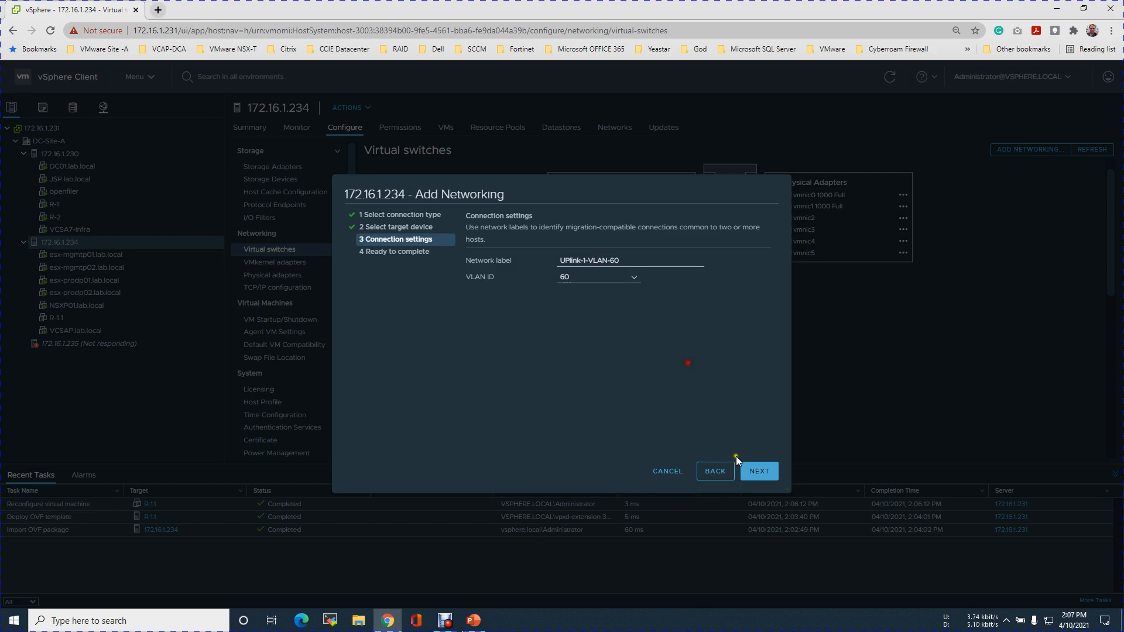
left_click(763, 472)
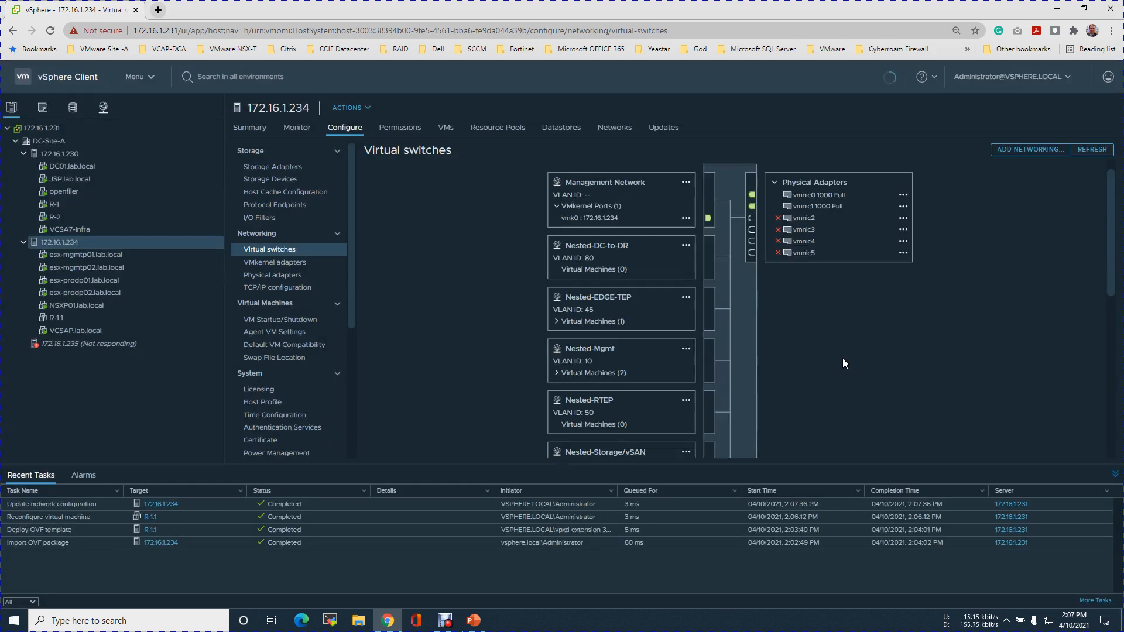
Examine the UPlink-1-VLAN-60 port group in the vSwitch0 diagram alongside the nested uplink port groups.
scroll(845, 358, "down", 10)
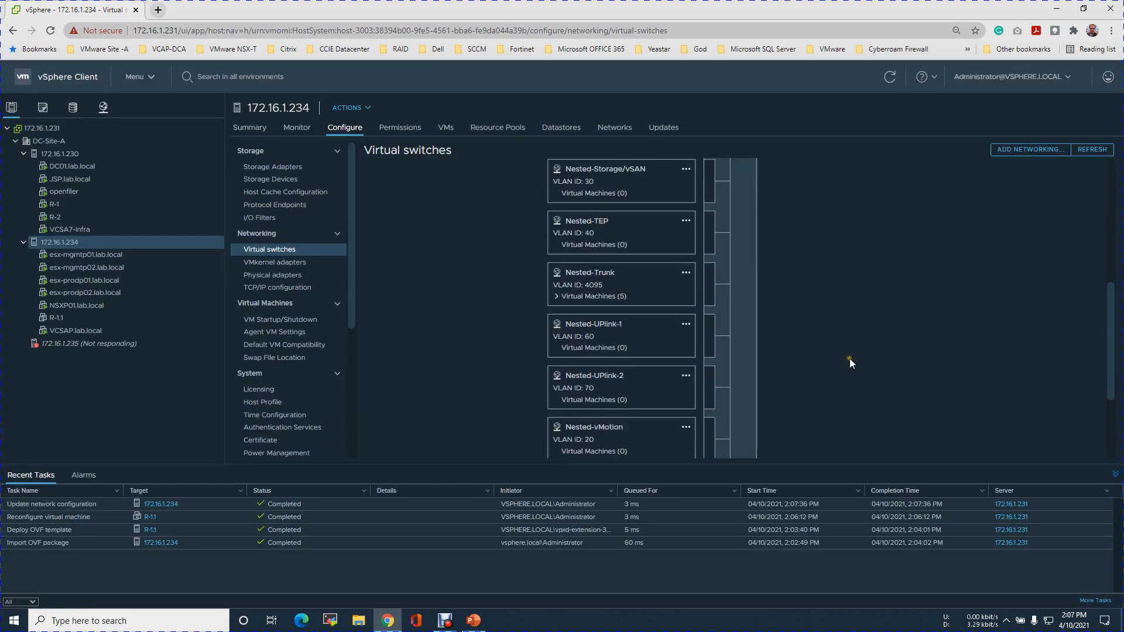
scroll(850, 358, "down", 1)
left_click(828, 373)
left_click(597, 338)
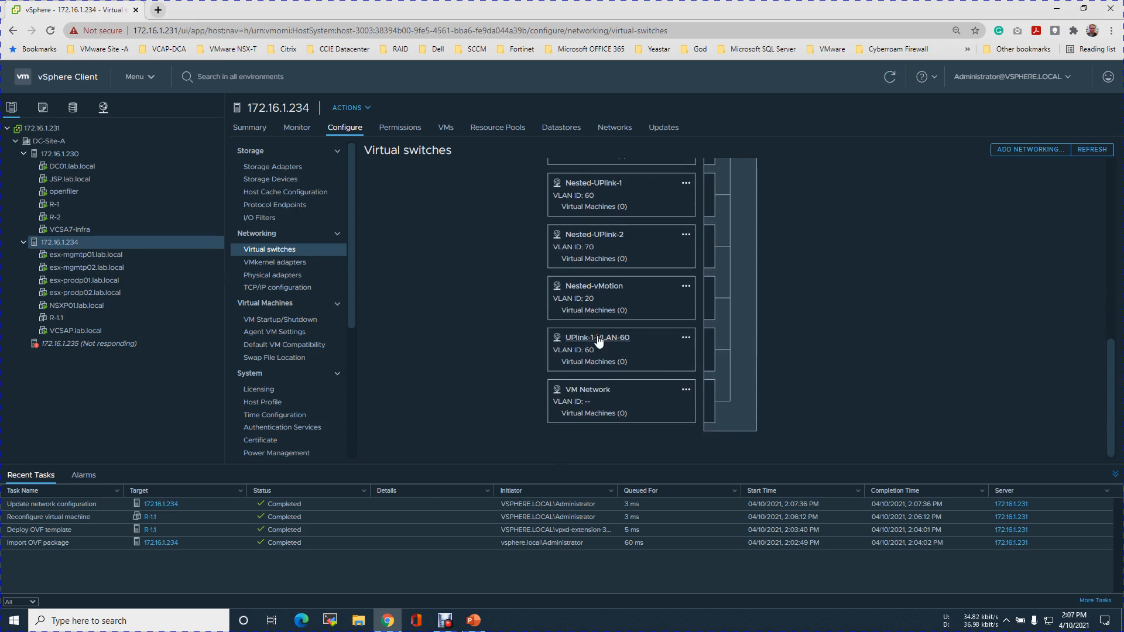
left_click(599, 347)
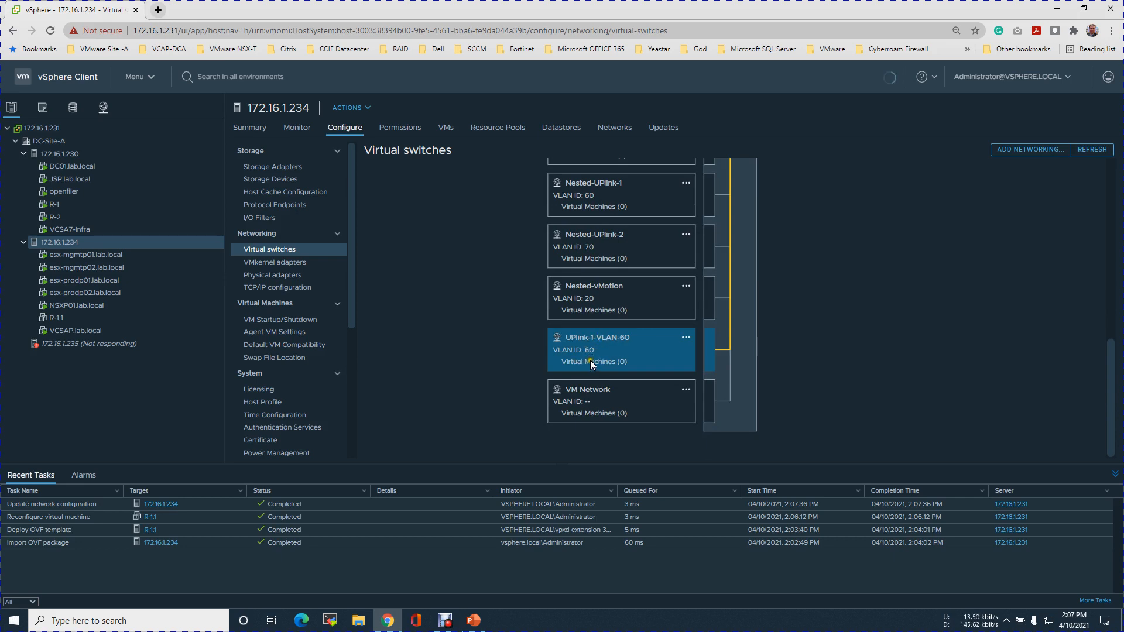
left_click_drag(1112, 433, 1115, 413)
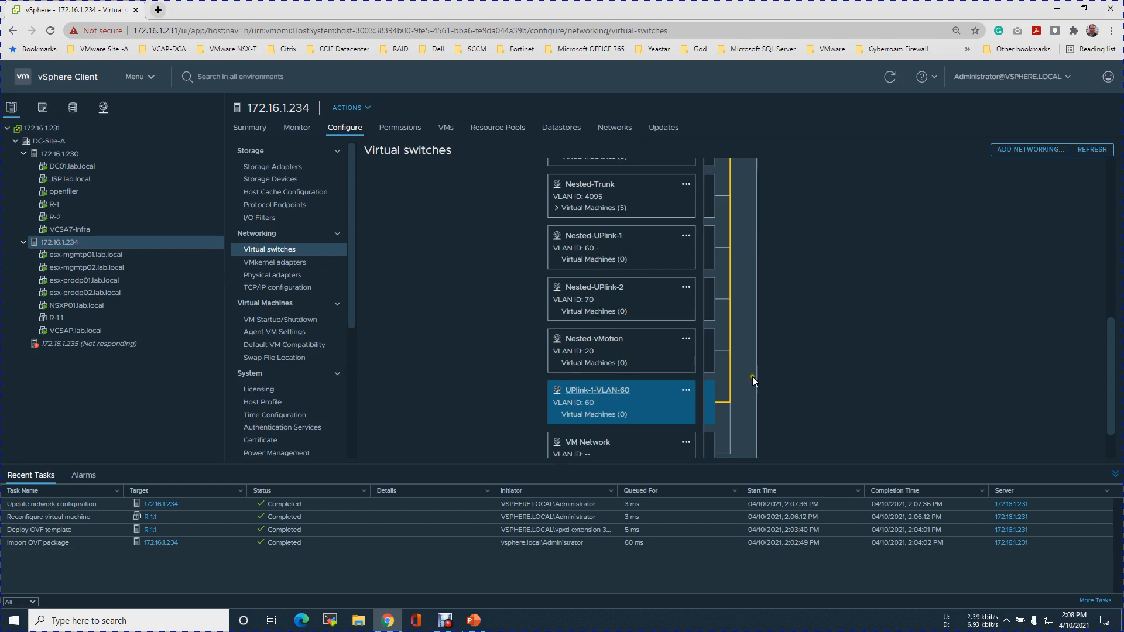
Start adding another virtual machine port group on host 172.16.1.234, choosing the existing standard switch vSwitch0 as target.
left_click(1031, 149)
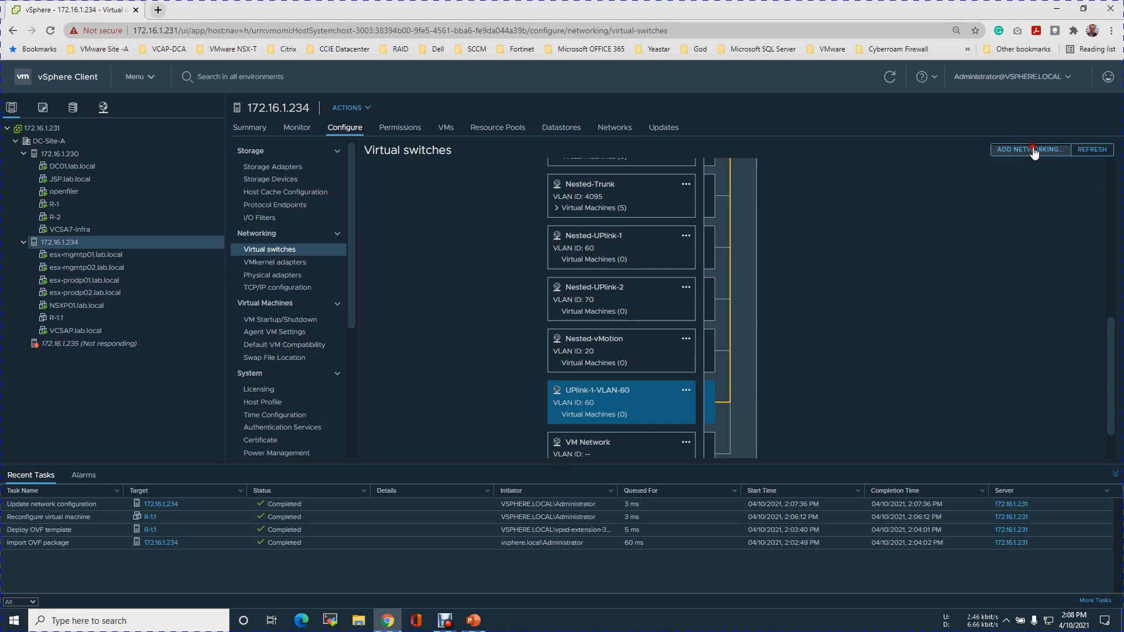
left_click(545, 312)
left_click(759, 474)
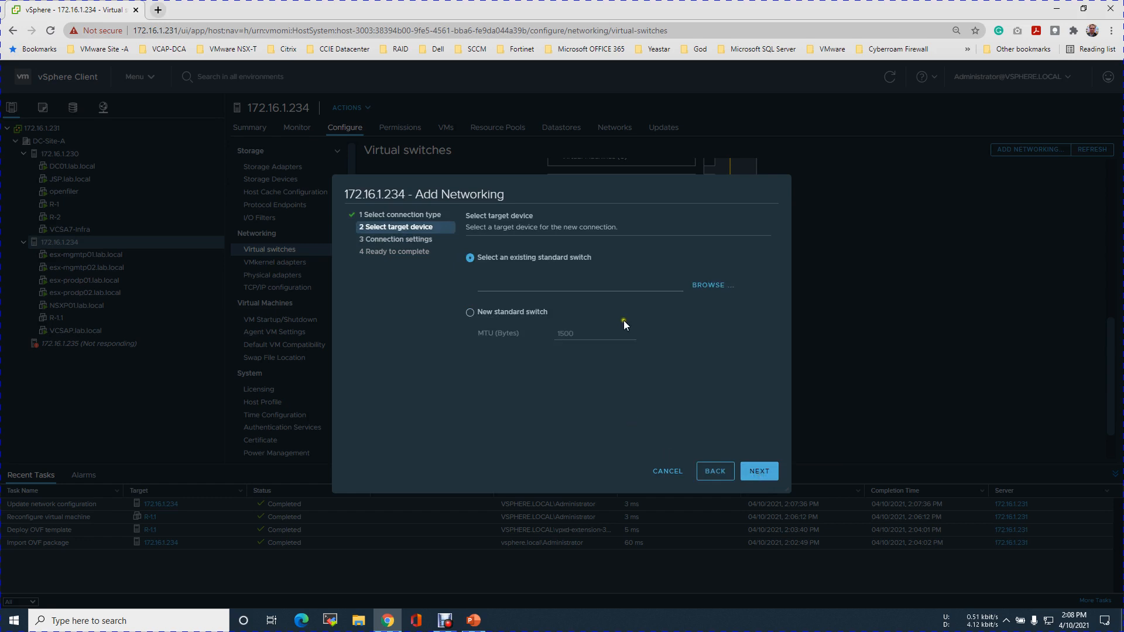
left_click(715, 287)
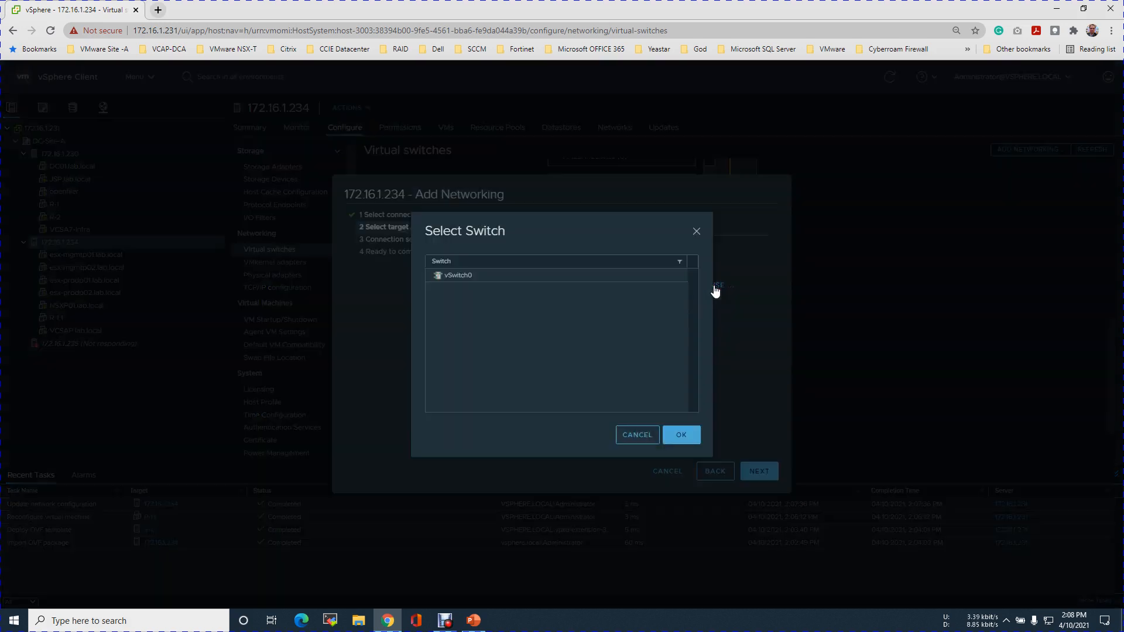
left_click(525, 272)
left_click(687, 440)
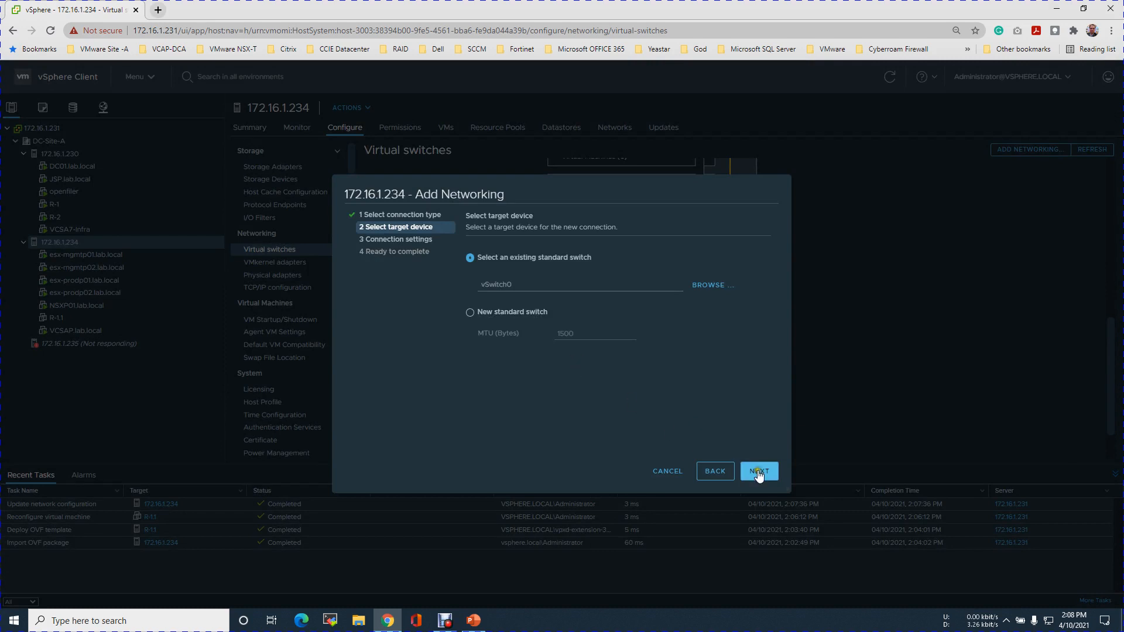
left_click(759, 472)
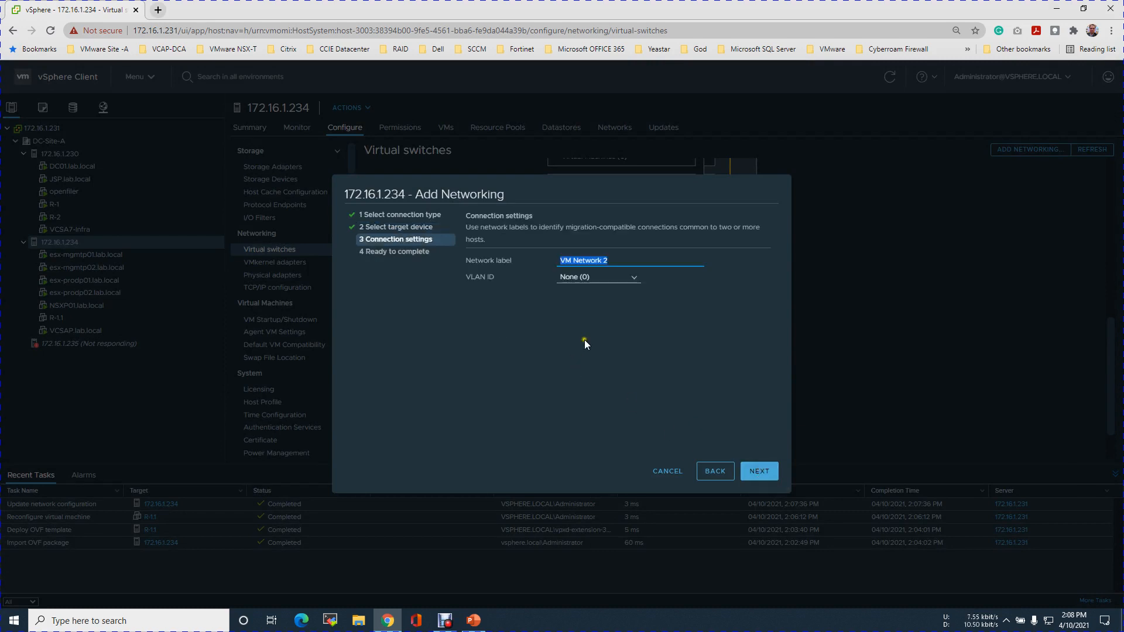
Label the new port group UPlink-2-VLAN-70, set its VLAN ID to 70, and finish creating it.
type("UPlink-2-VLAN-70")
left_click(646, 280)
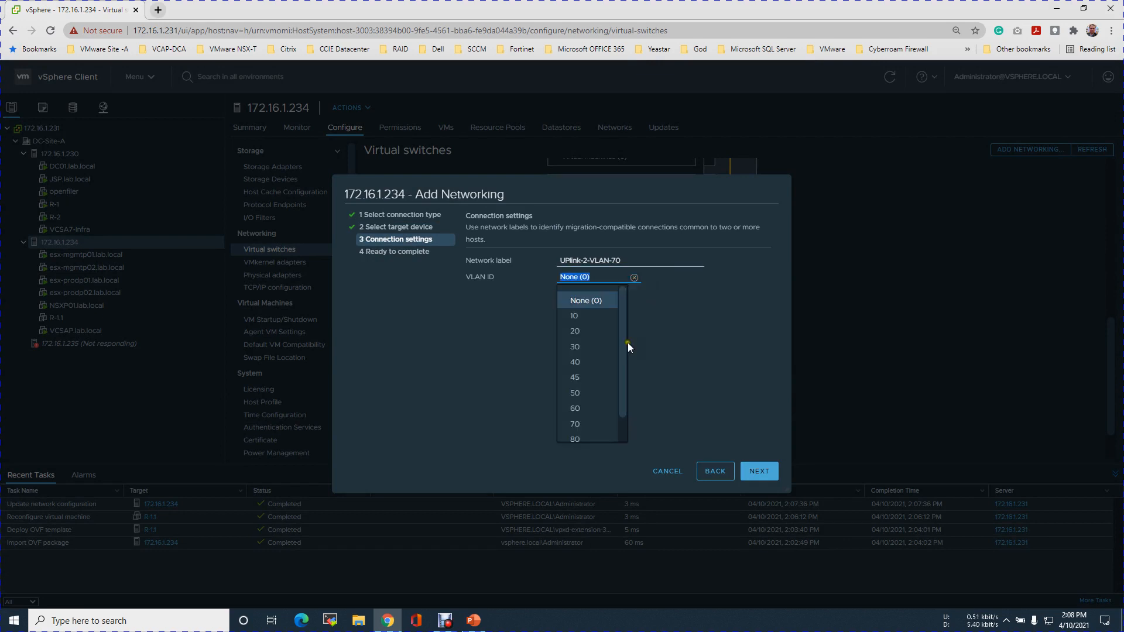
left_click(623, 402)
left_click(575, 396)
left_click(759, 471)
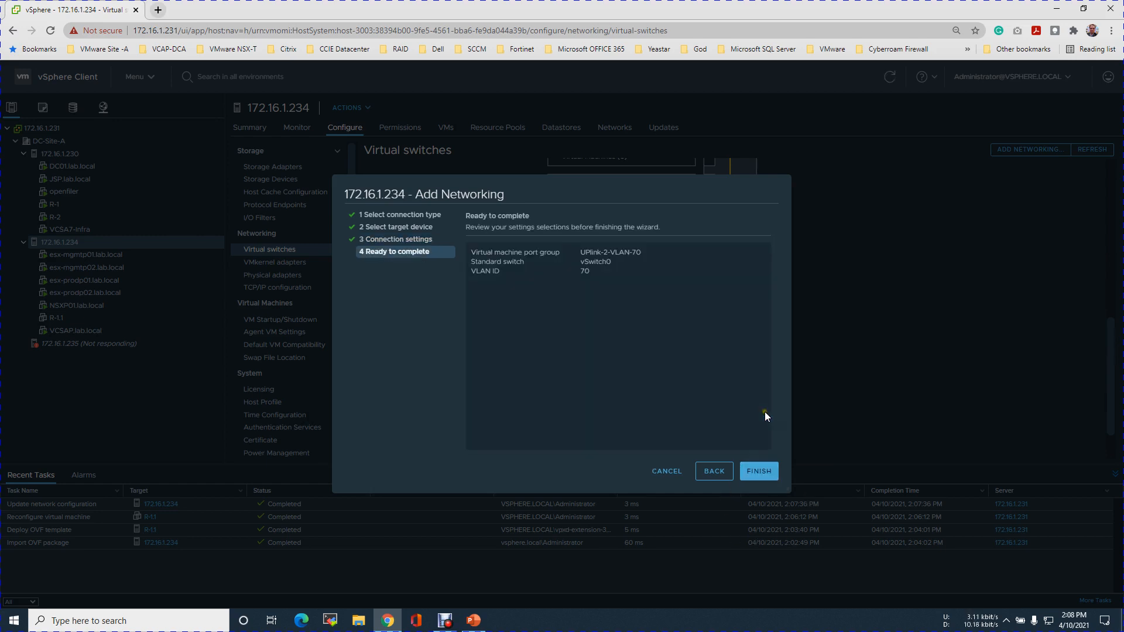
left_click(760, 471)
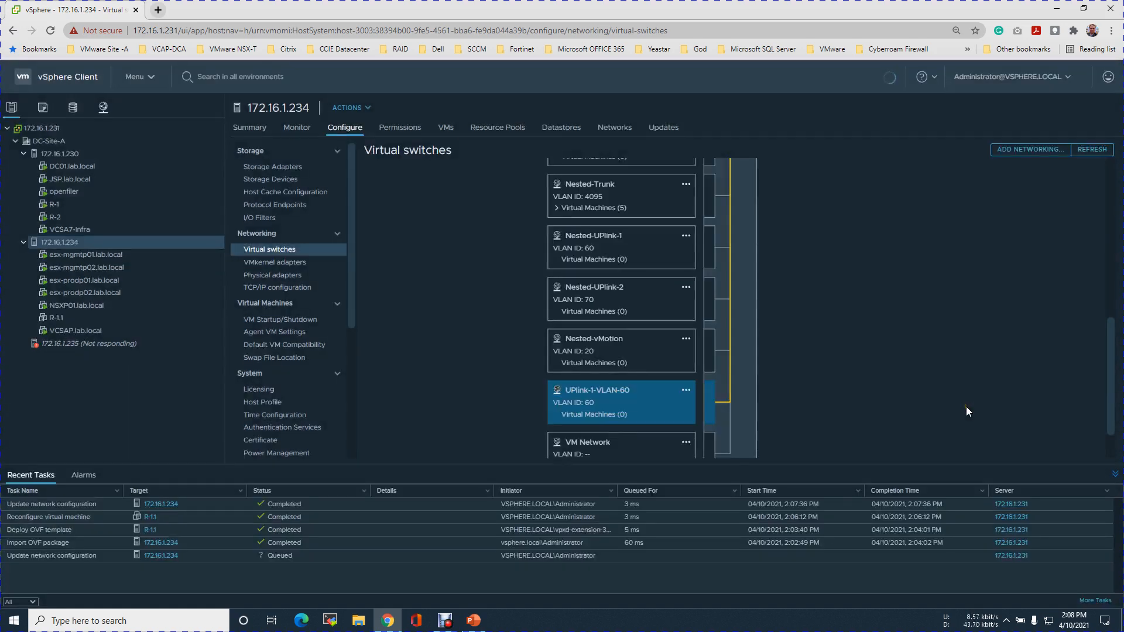
Examine the UPlink-1-VLAN-60 and UPlink-2-VLAN-70 port groups in the vSwitch0 diagram.
left_click_drag(1110, 388, 1112, 430)
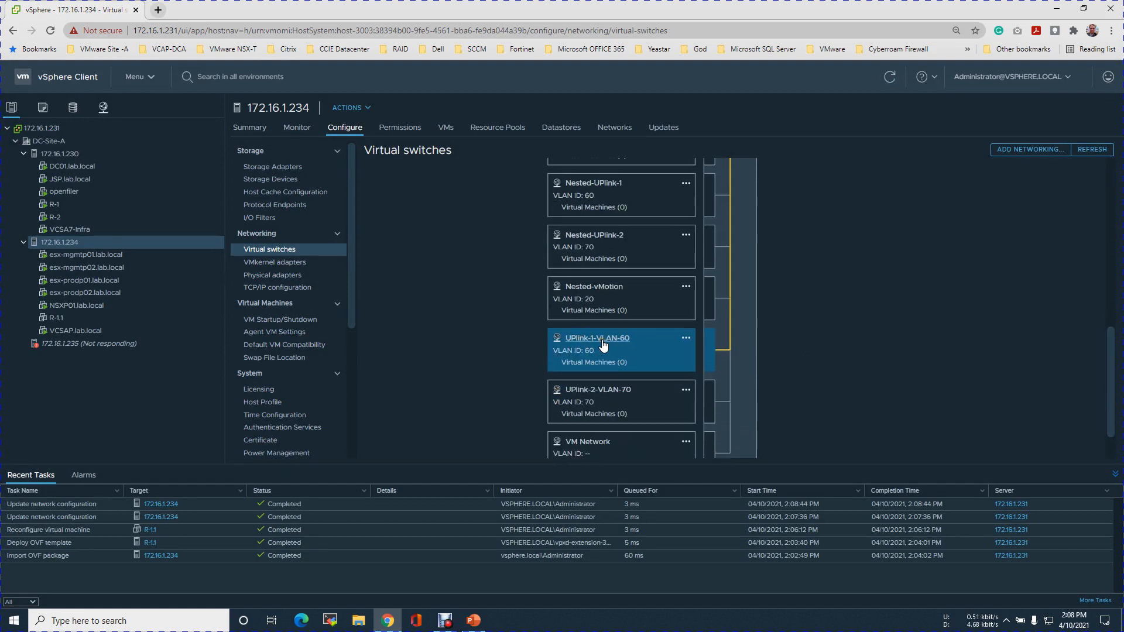
left_click(638, 393)
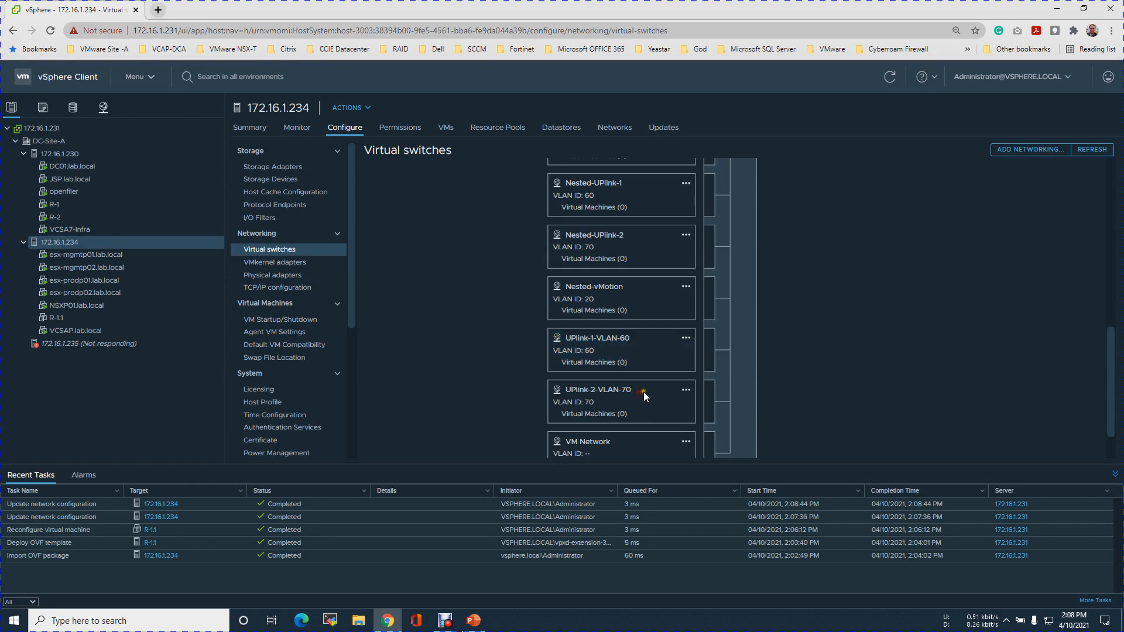
left_click_drag(1121, 402, 1119, 217)
left_click_drag(1120, 263, 1119, 450)
left_click(869, 276)
scroll(961, 275, "up", 1)
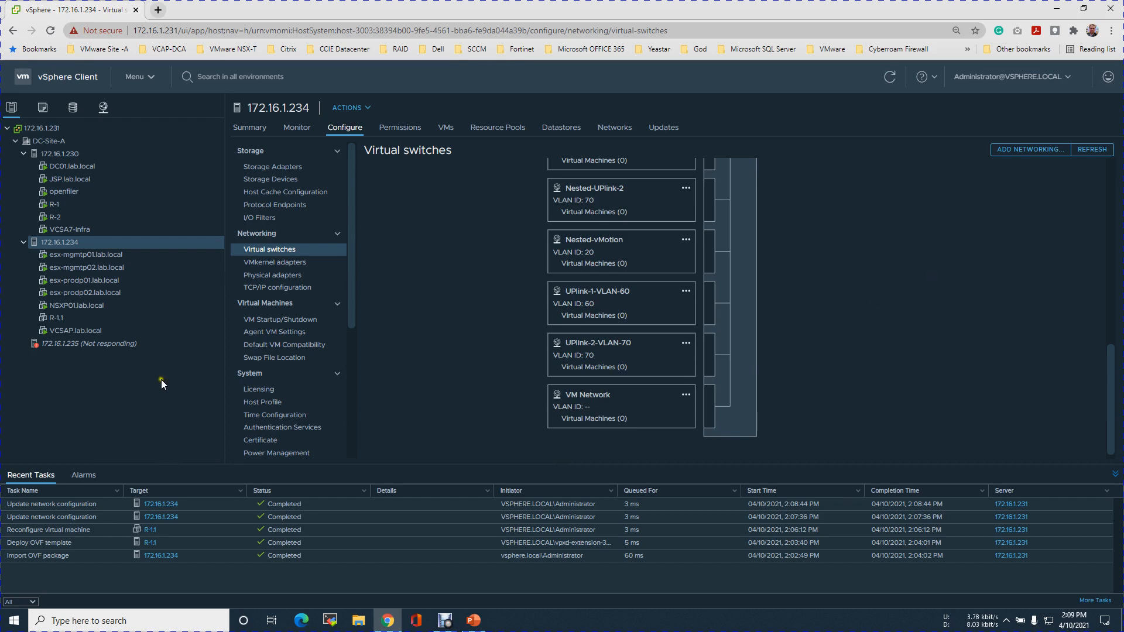
Edit the settings of VM R-1.1, assigning network adapter 2 to UPlink-1-VLAN-60 and enabling its connection.
left_click(65, 324)
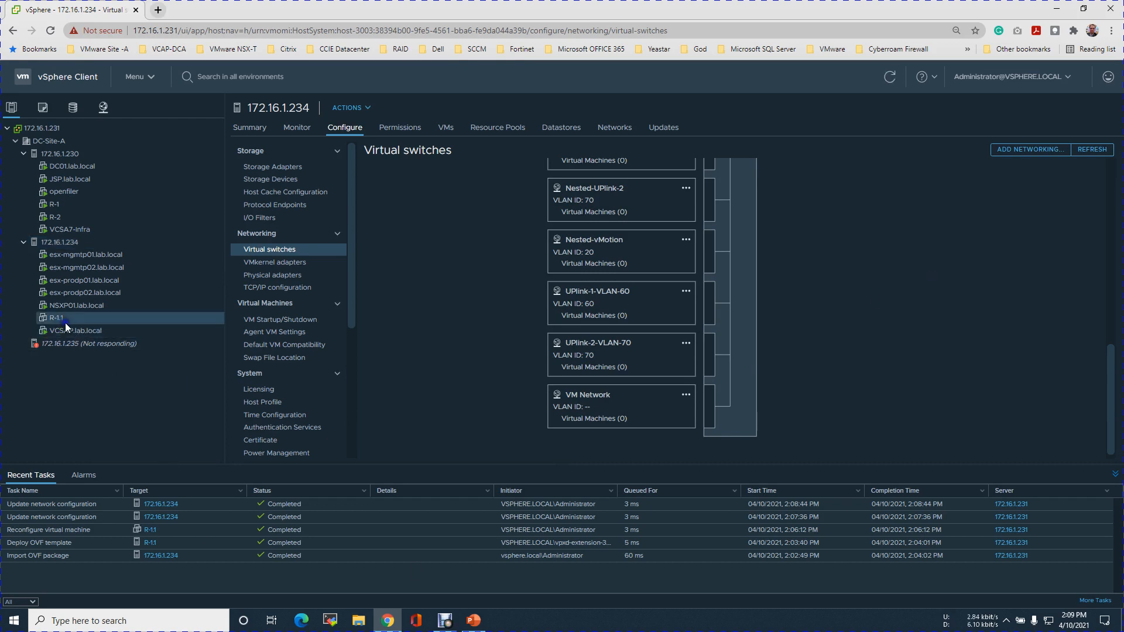
right_click(65, 322)
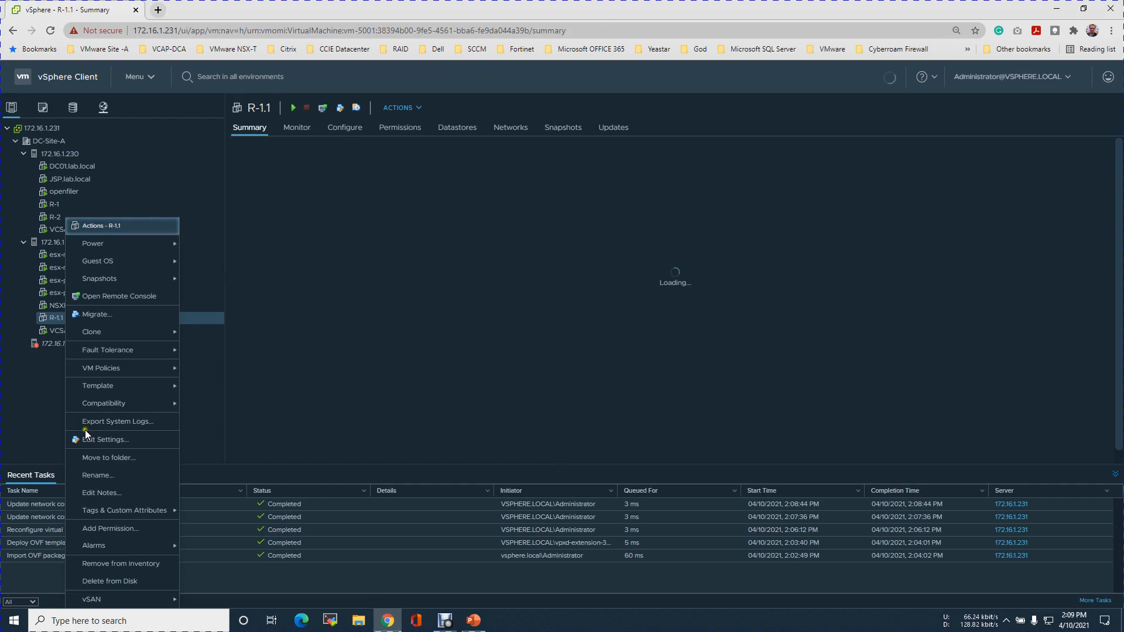
key("Return")
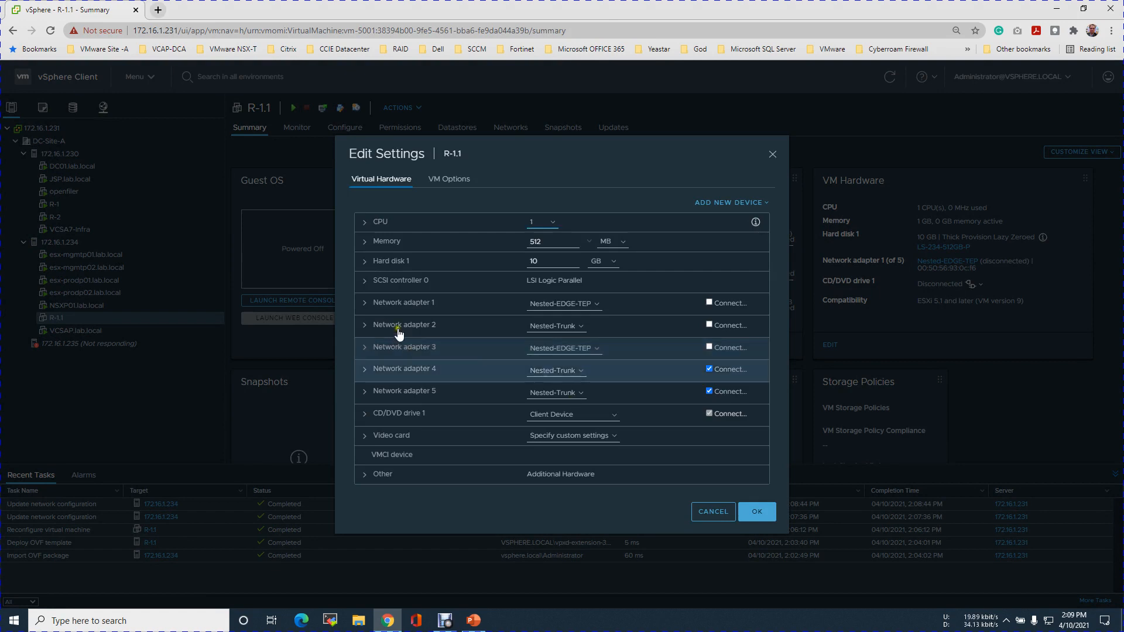
left_click(578, 326)
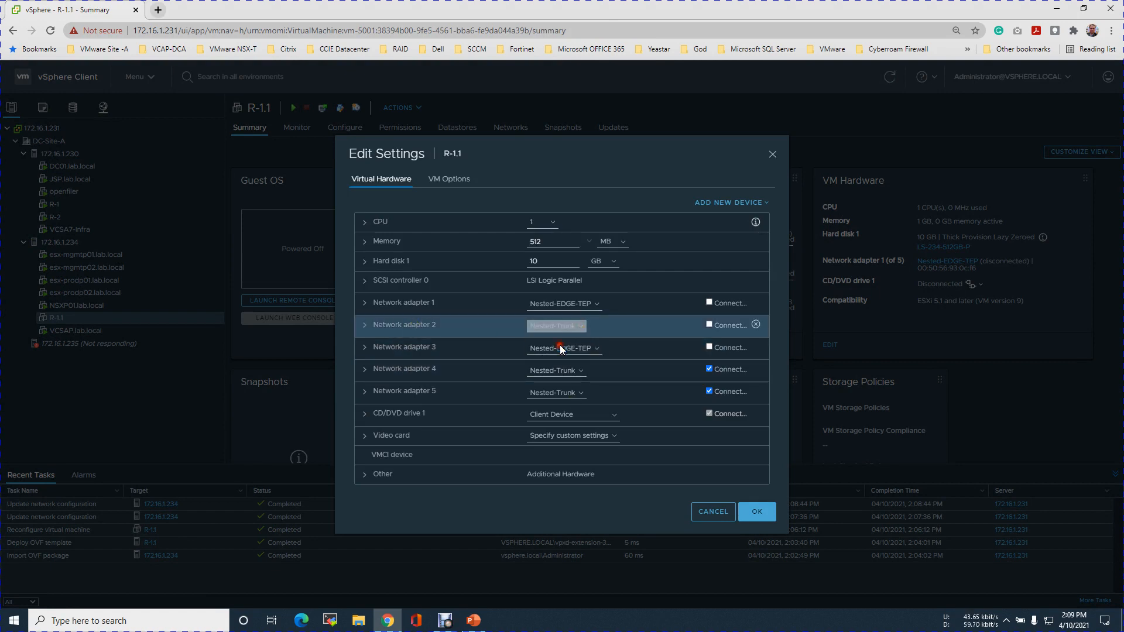
left_click(658, 363)
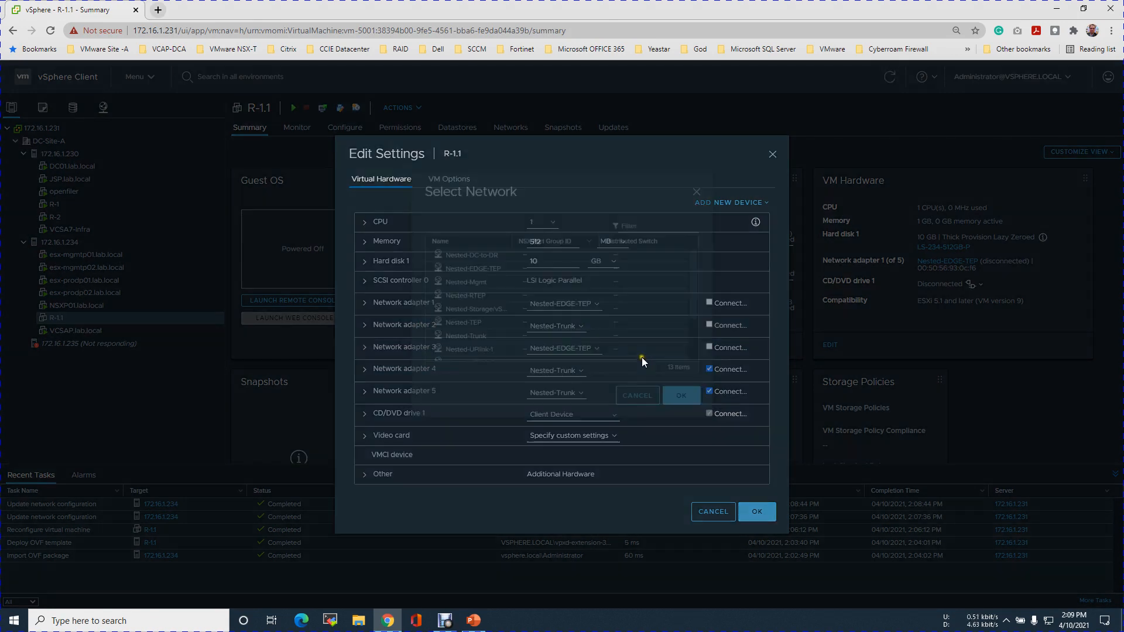
left_click_drag(690, 322, 688, 375)
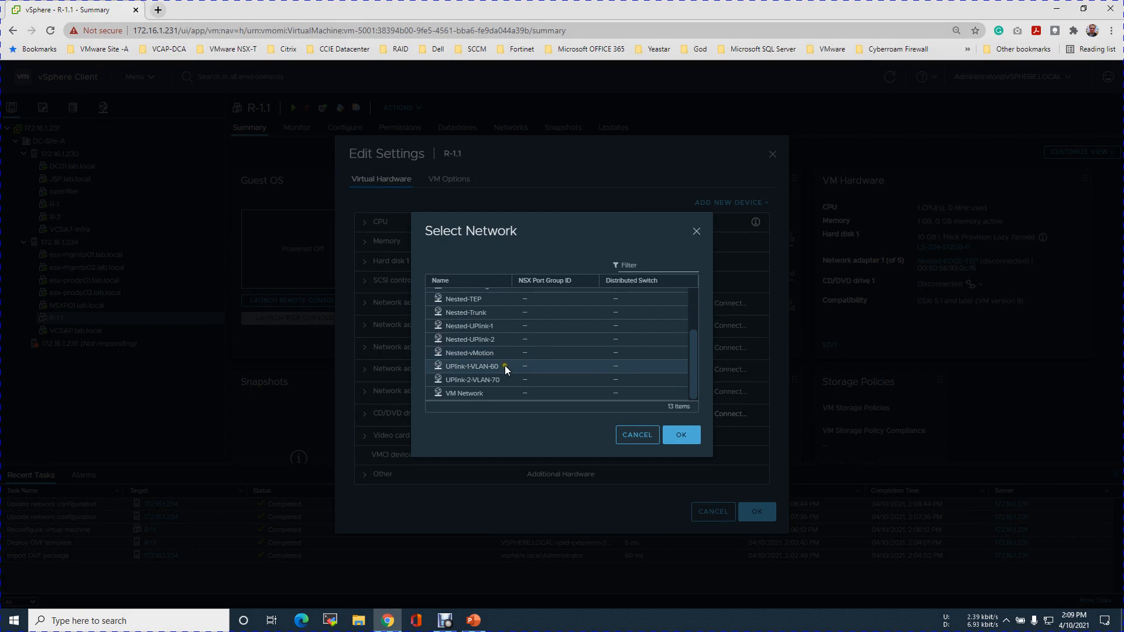
left_click(542, 366)
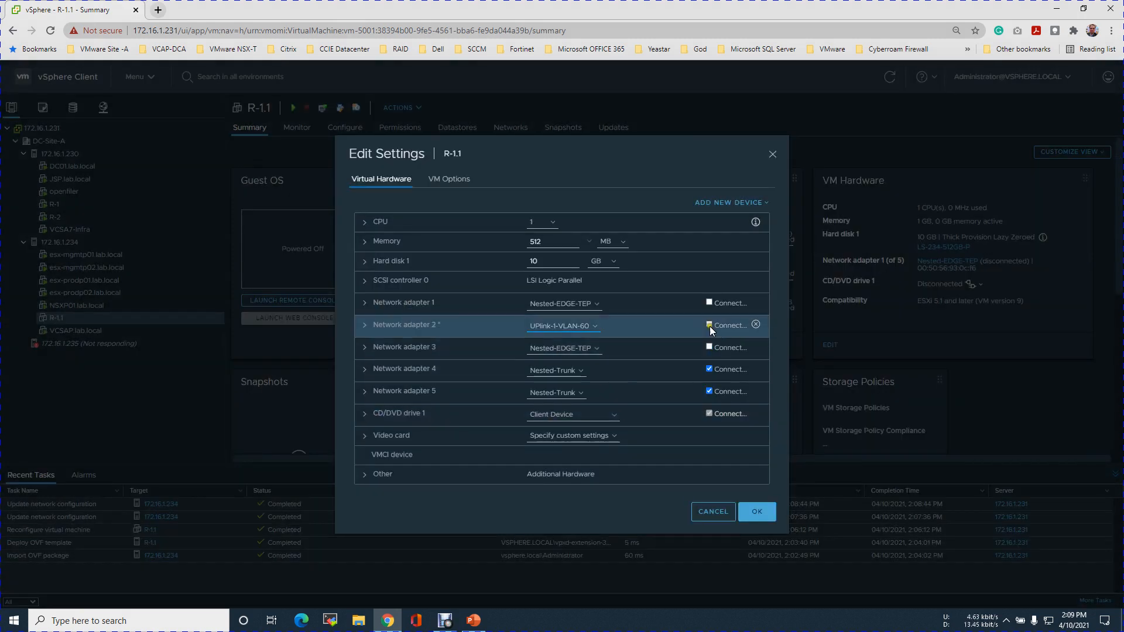
left_click(709, 324)
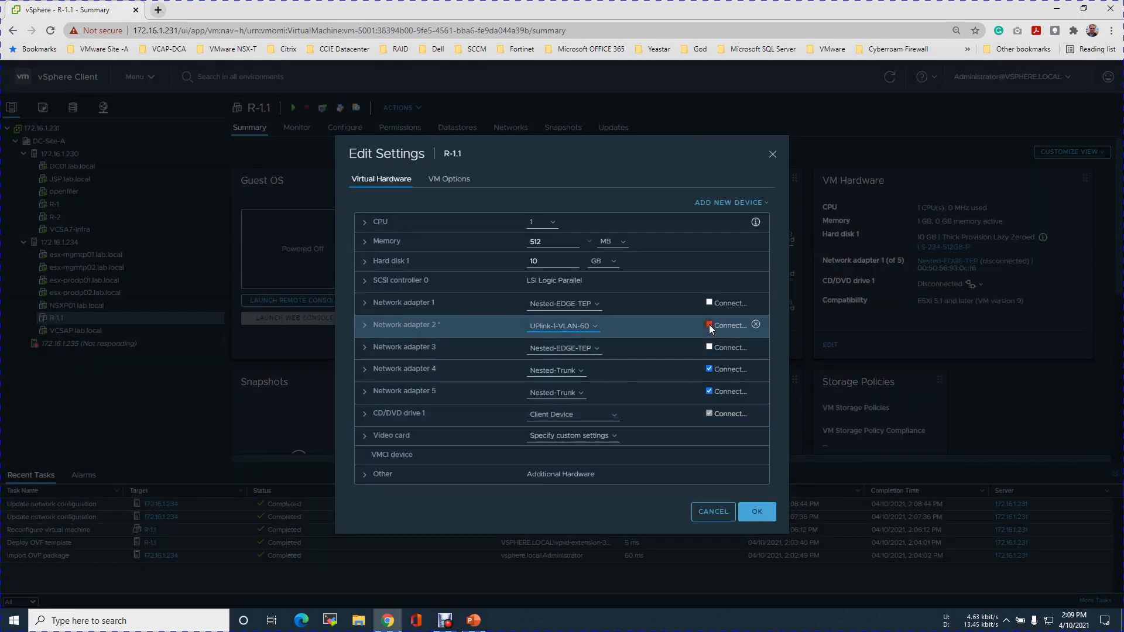
Assign network adapter 3 of R-1.1 to UPlink-2-VLAN-70 and enable its connection.
left_click(596, 350)
left_click(559, 360)
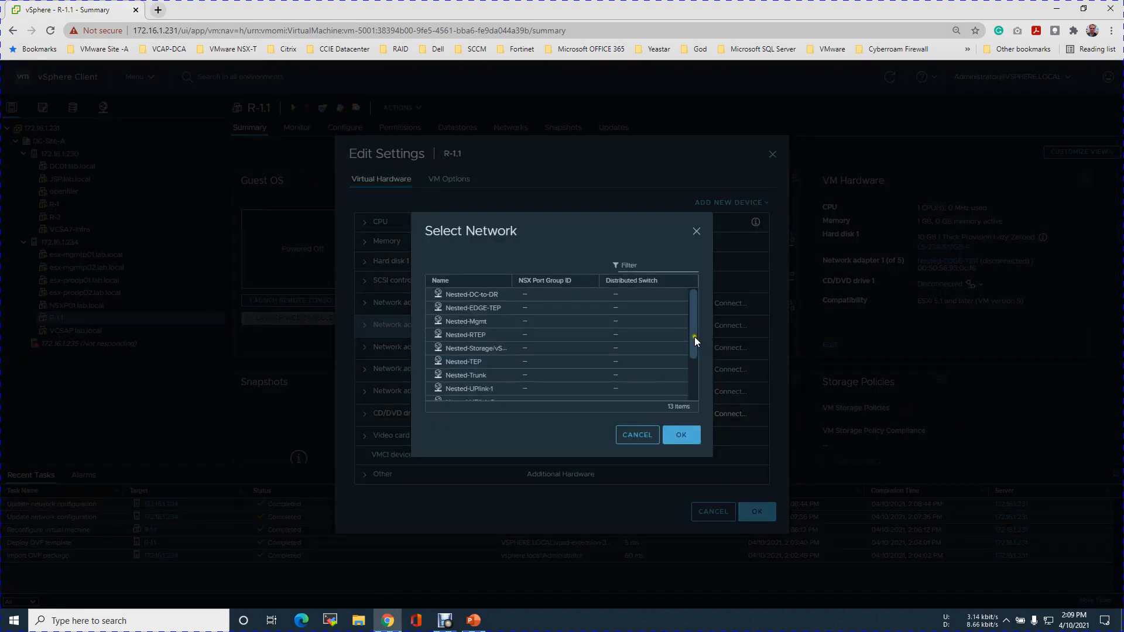
left_click_drag(693, 349, 693, 390)
left_click(527, 377)
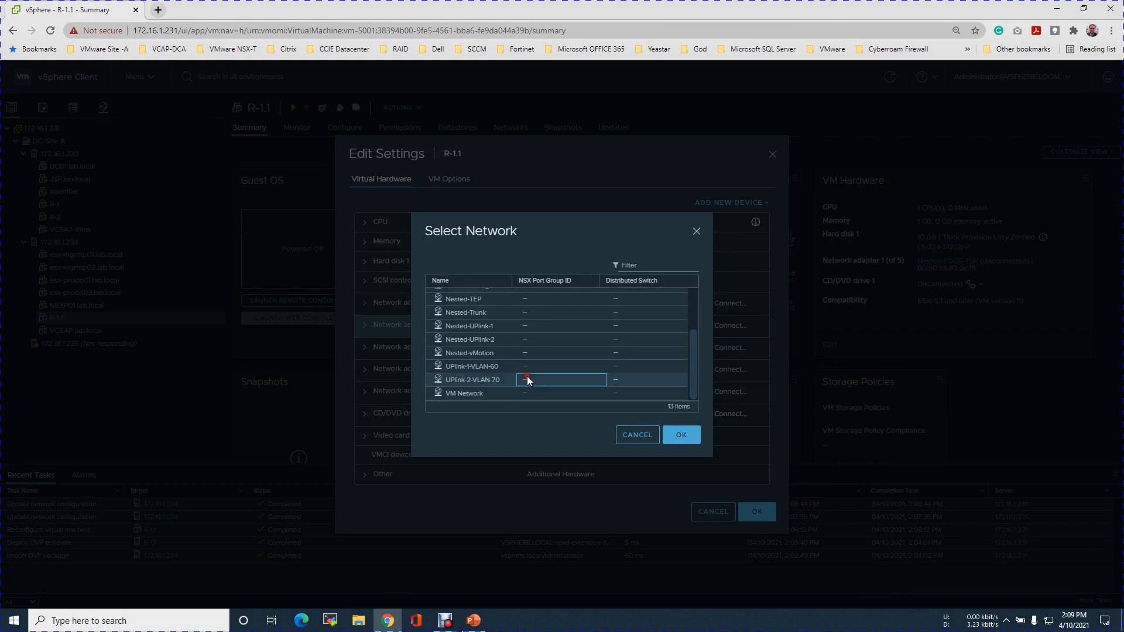
left_click(689, 432)
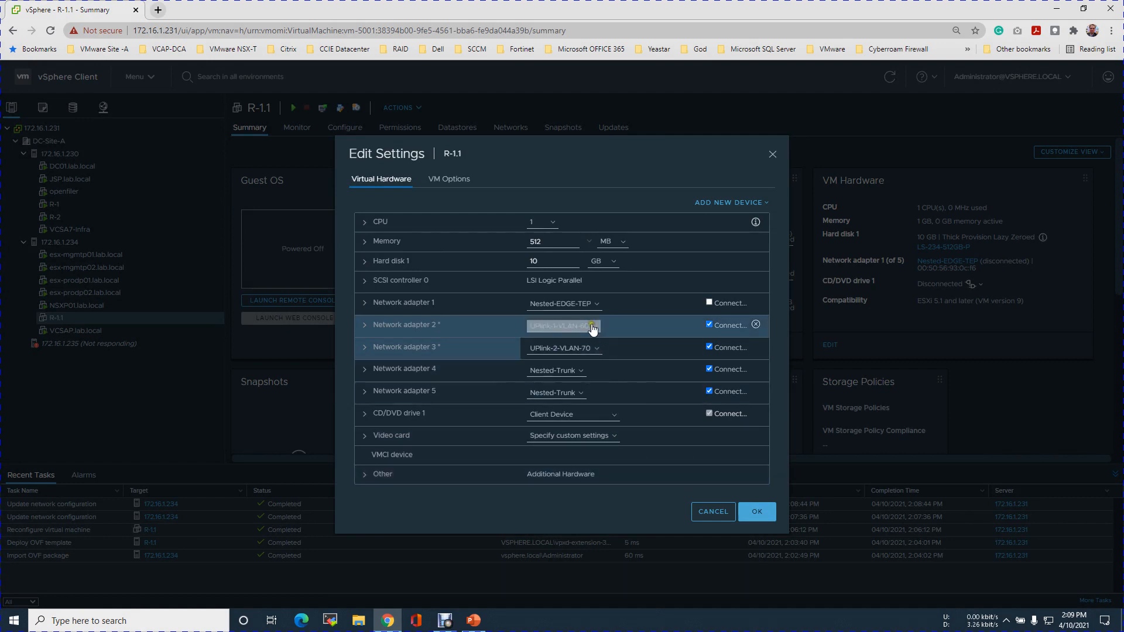
Check R-1.1's interfaces on the topology slide in PowerPoint, and save the VM's adapter settings in the vSphere Client.
left_click(474, 621)
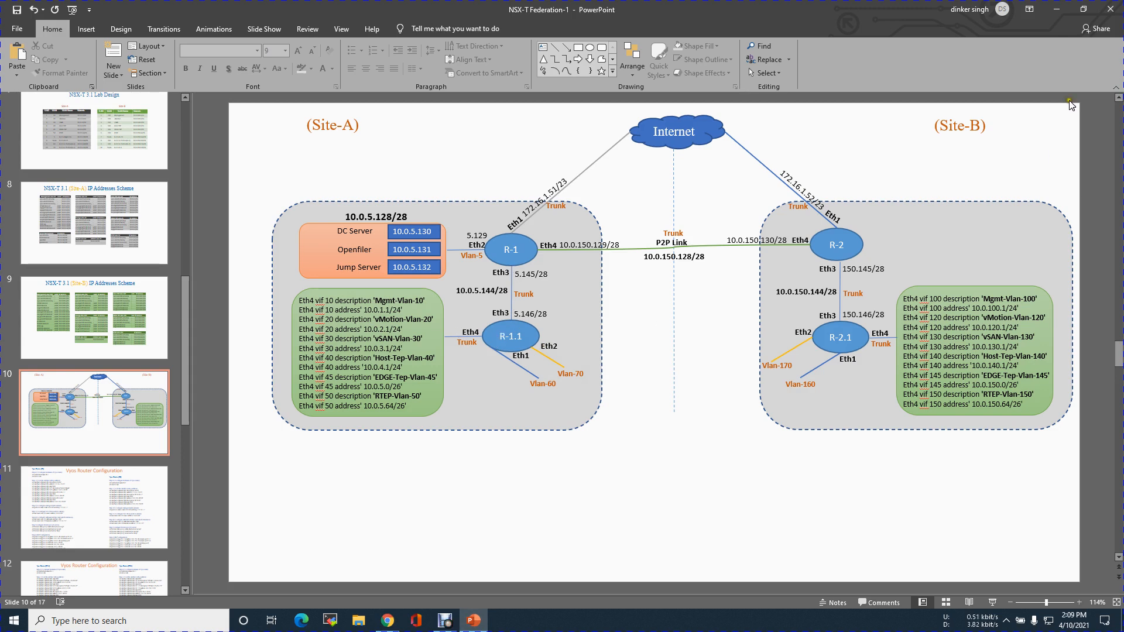
left_click(1056, 9)
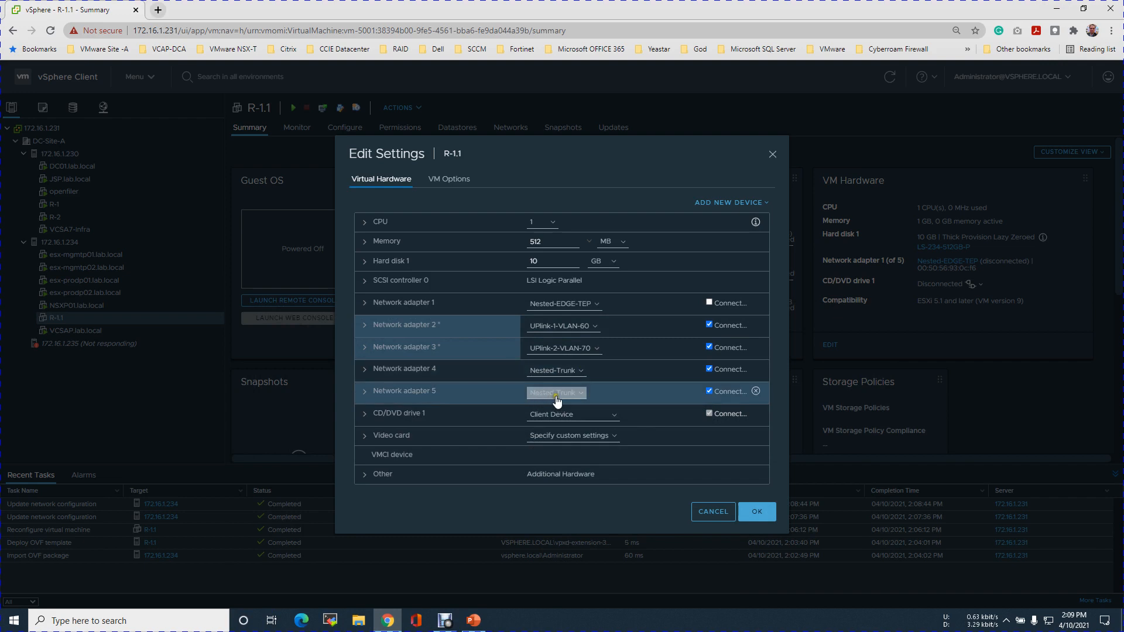
left_click(755, 513)
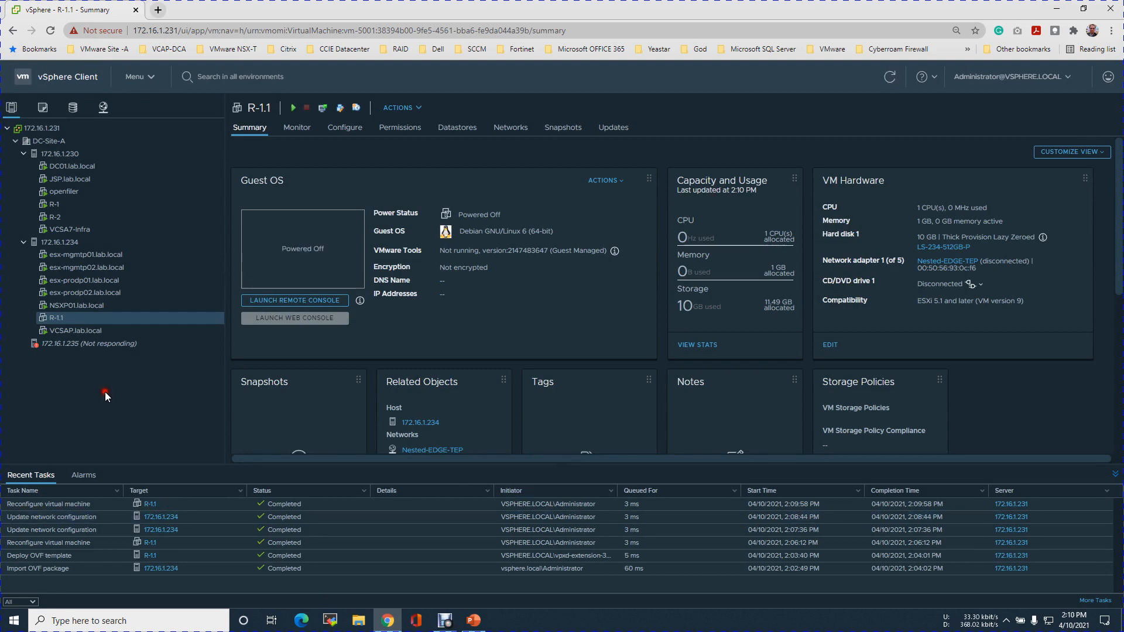
Power on R-1.1 and launch its remote console, keeping only one console window and moving it clear of the inventory.
right_click(128, 317)
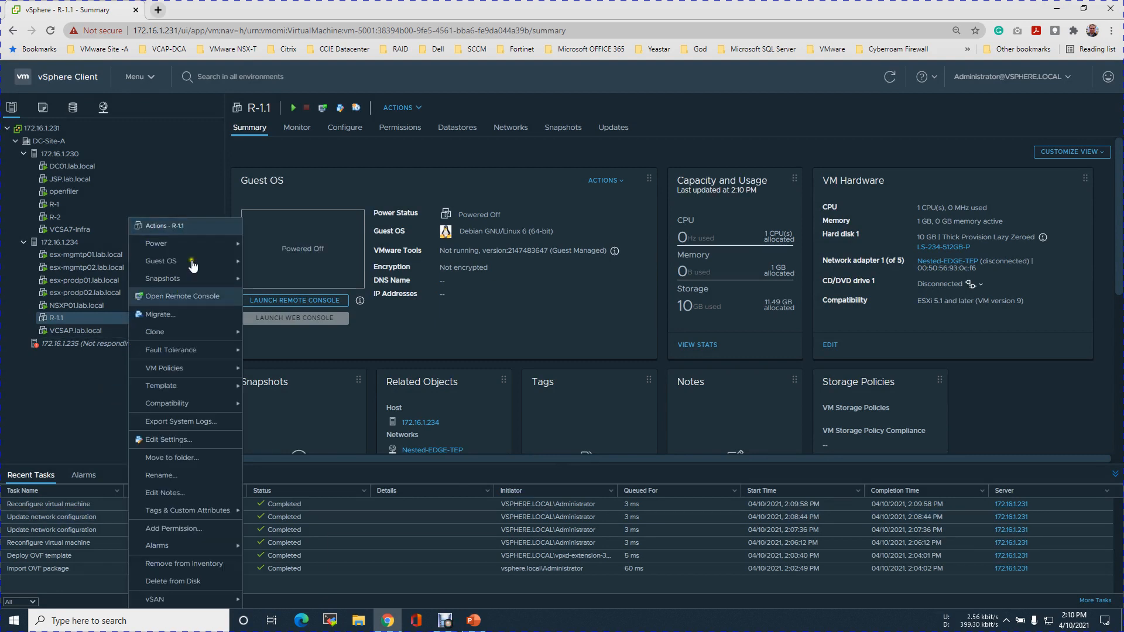
left_click(545, 264)
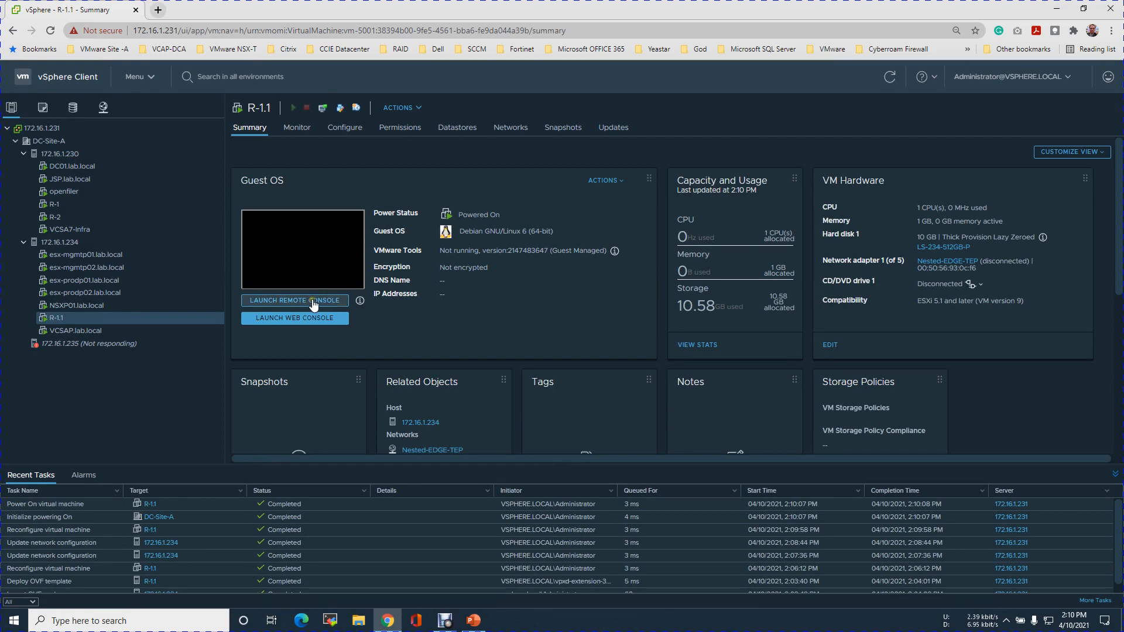
left_click(288, 301)
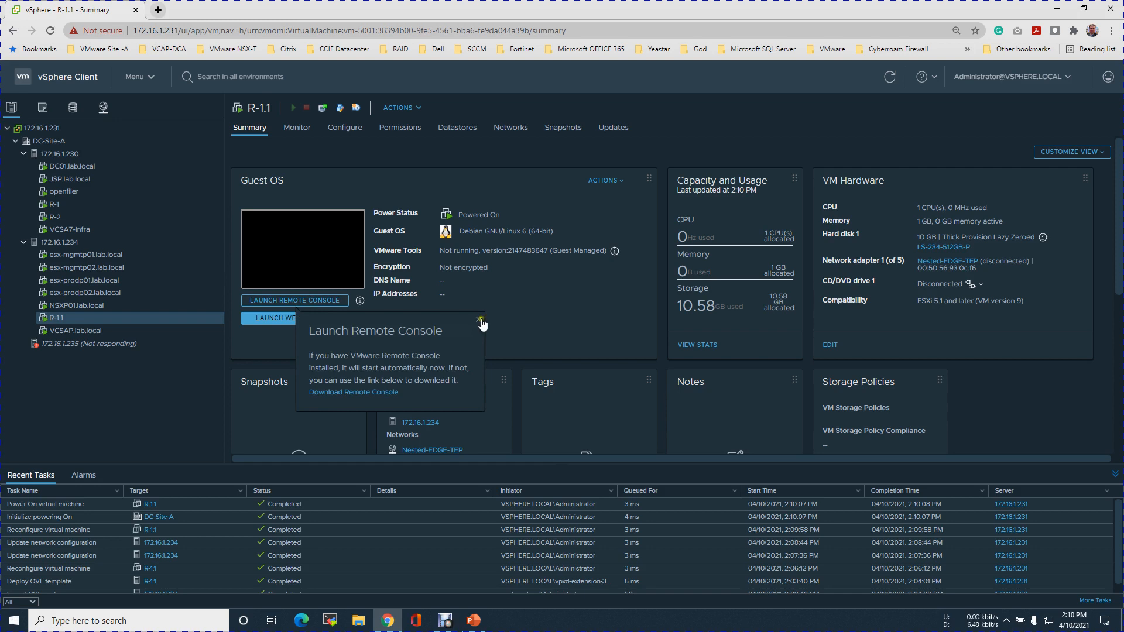
left_click(477, 321)
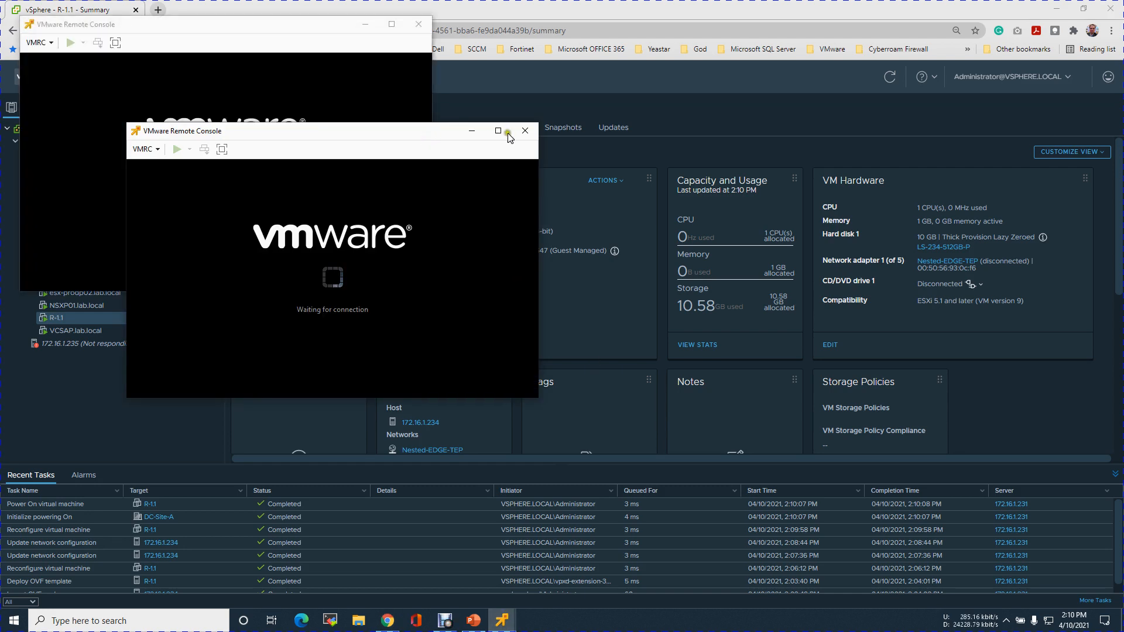
left_click(520, 132)
left_click_drag(286, 24, 920, 193)
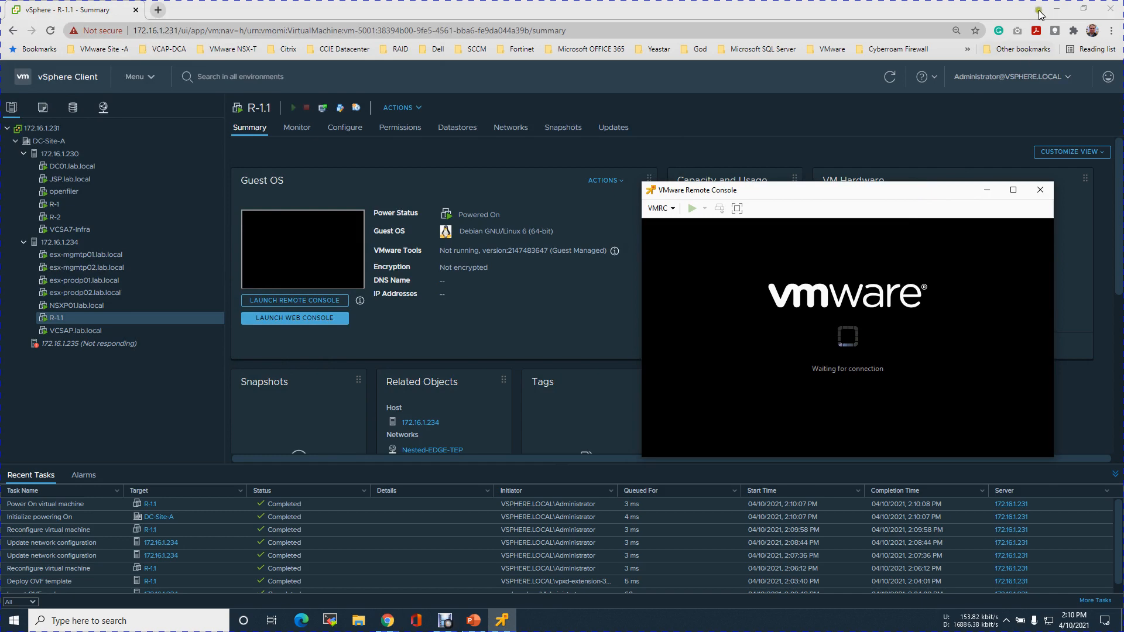
Switch to the NSX-T Federation-1 presentation in PowerPoint and show slide 12 with the R-1.1 Vyos router configuration.
left_click(1057, 8)
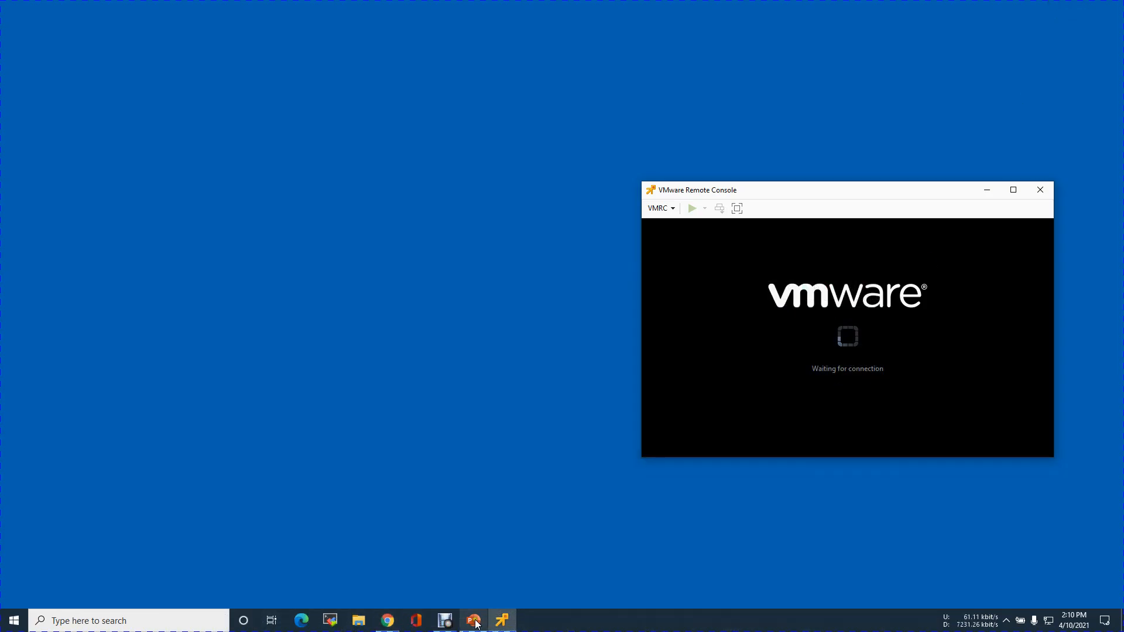
left_click(474, 621)
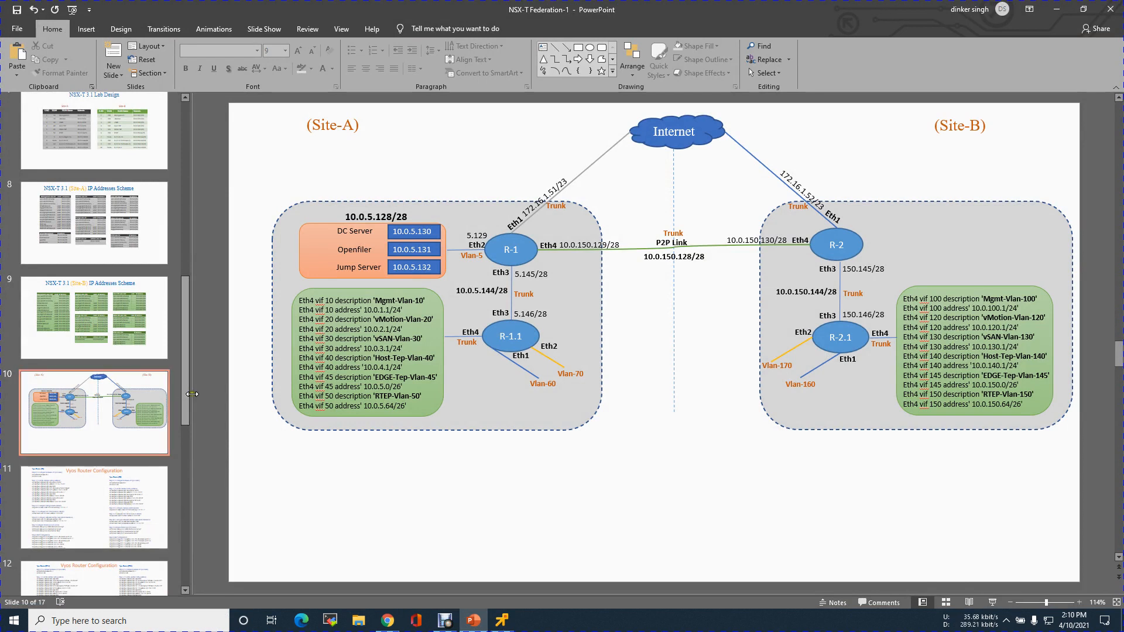
left_click_drag(186, 409, 186, 465)
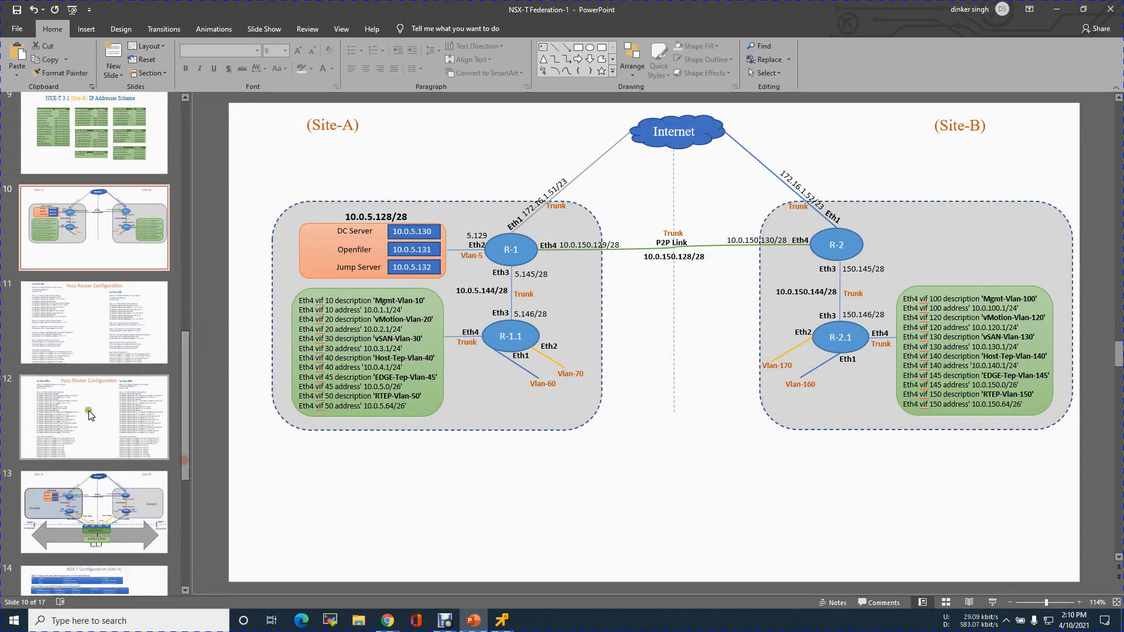
left_click(129, 431)
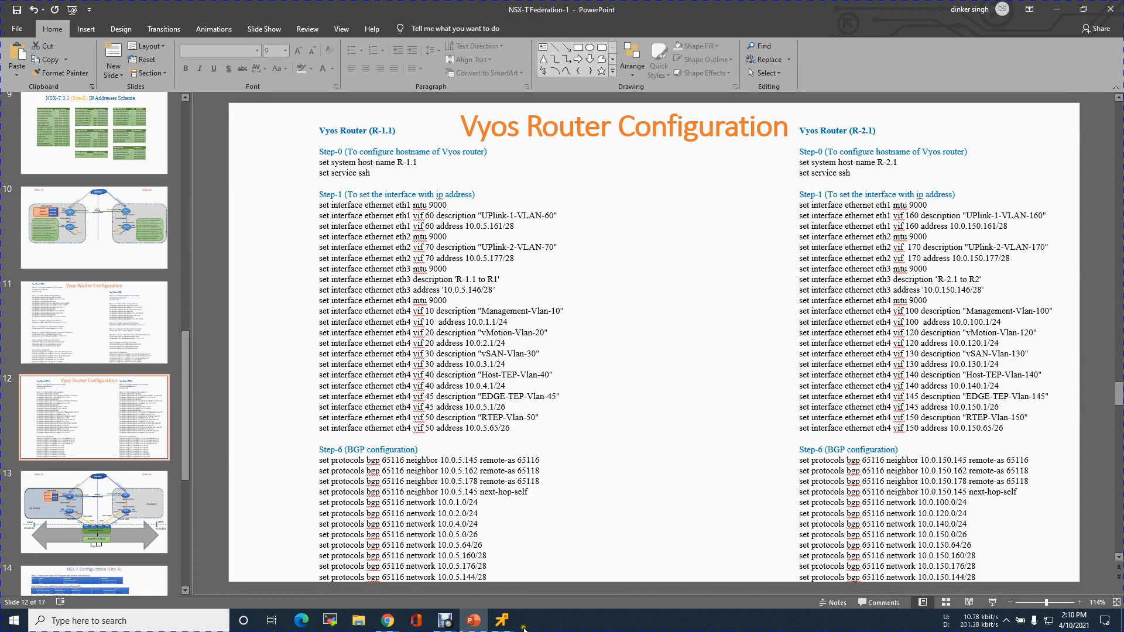
Switch to R-1.1's VMware Remote Console and log in with the username vyos and the account password.
left_click(504, 624)
left_click(767, 405)
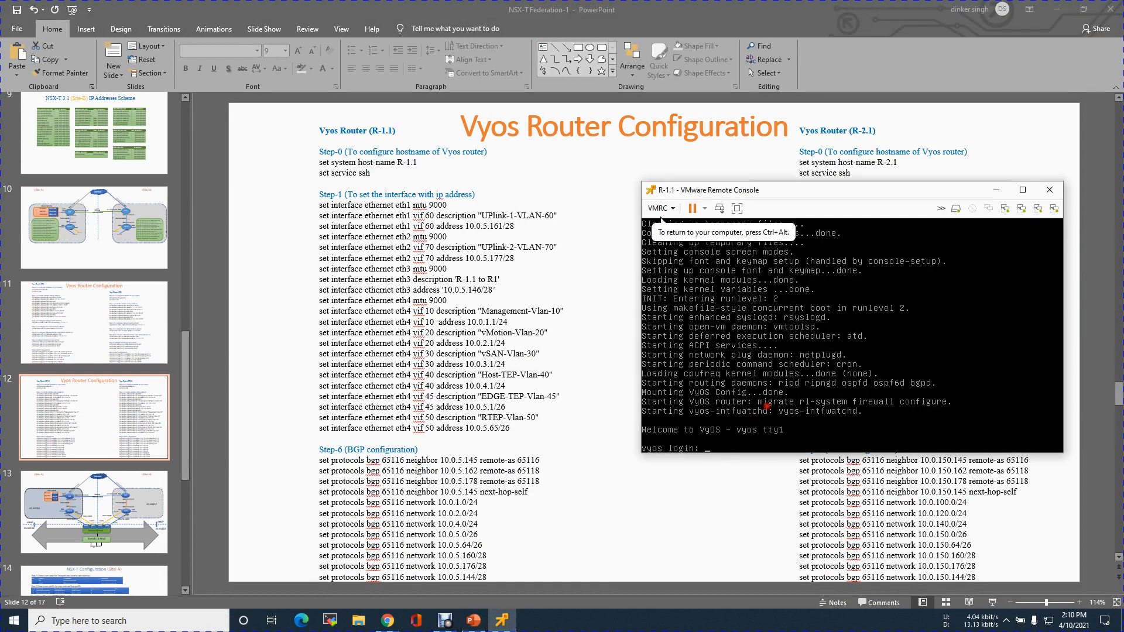
type("vyos")
key("Return")
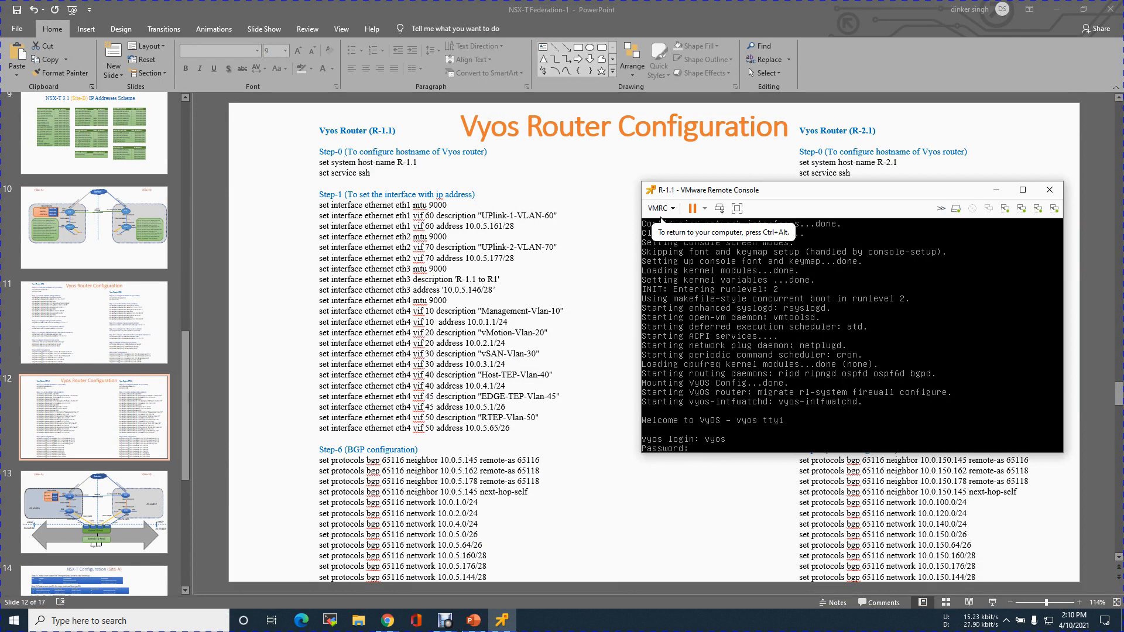
key("Return")
key("Return")
key("Return")
key("Return")
key("Return")
key("Return")
key("Return")
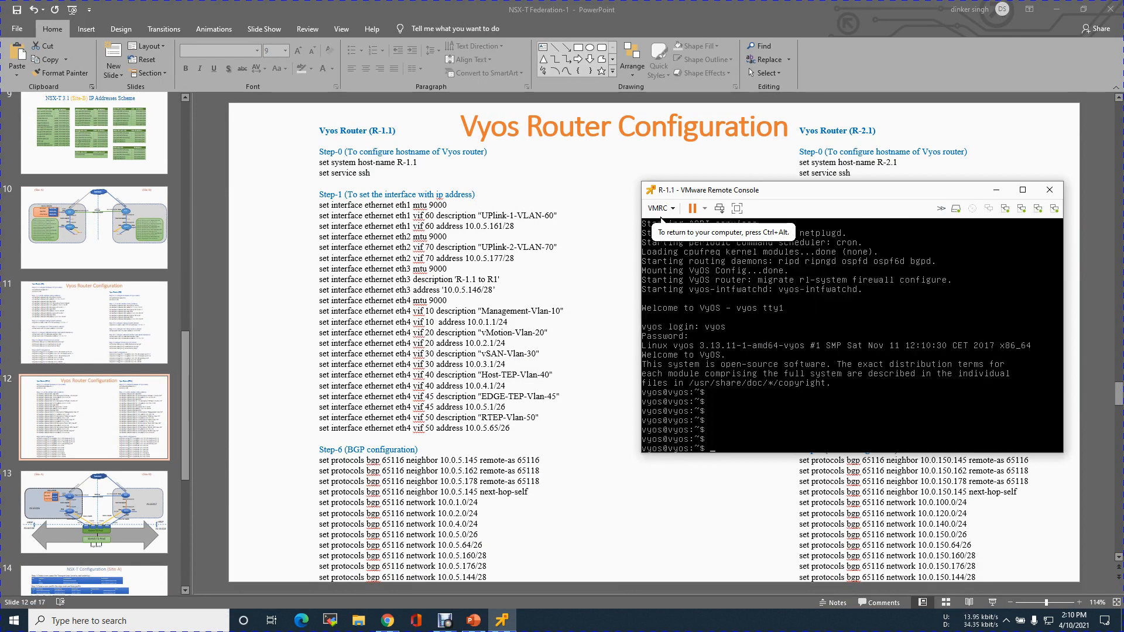
Enter VyOS configuration mode and set the system host name to R-1.1.
type("configure")
key("Return")
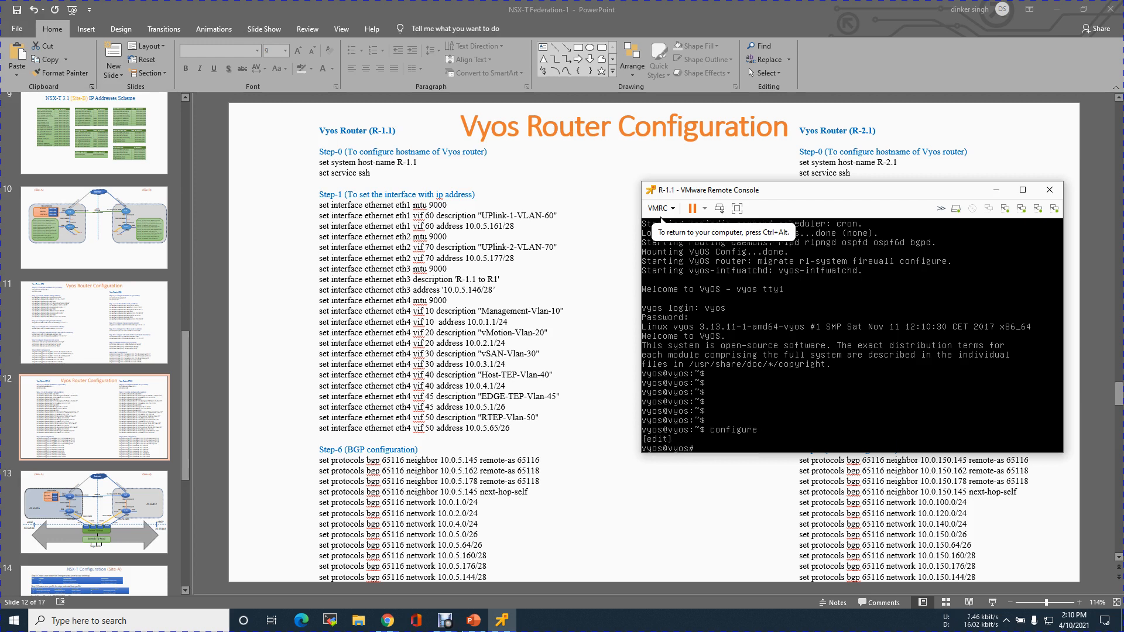
type("set se")
type("stem")
type(" ho")
key("Tab")
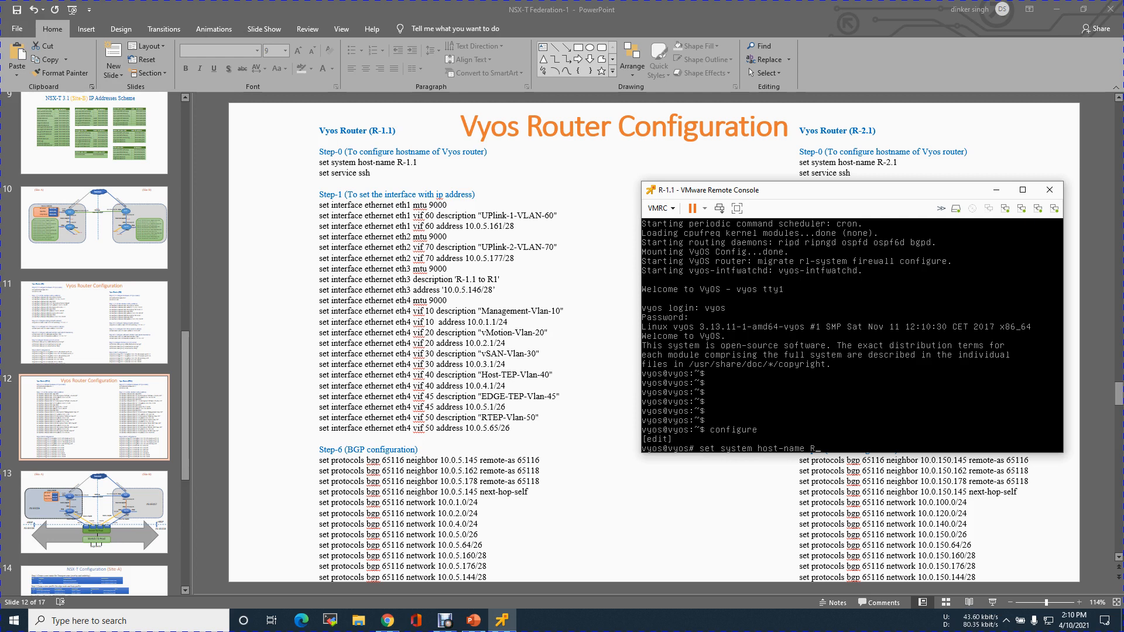
type("R-1.1")
key("Return")
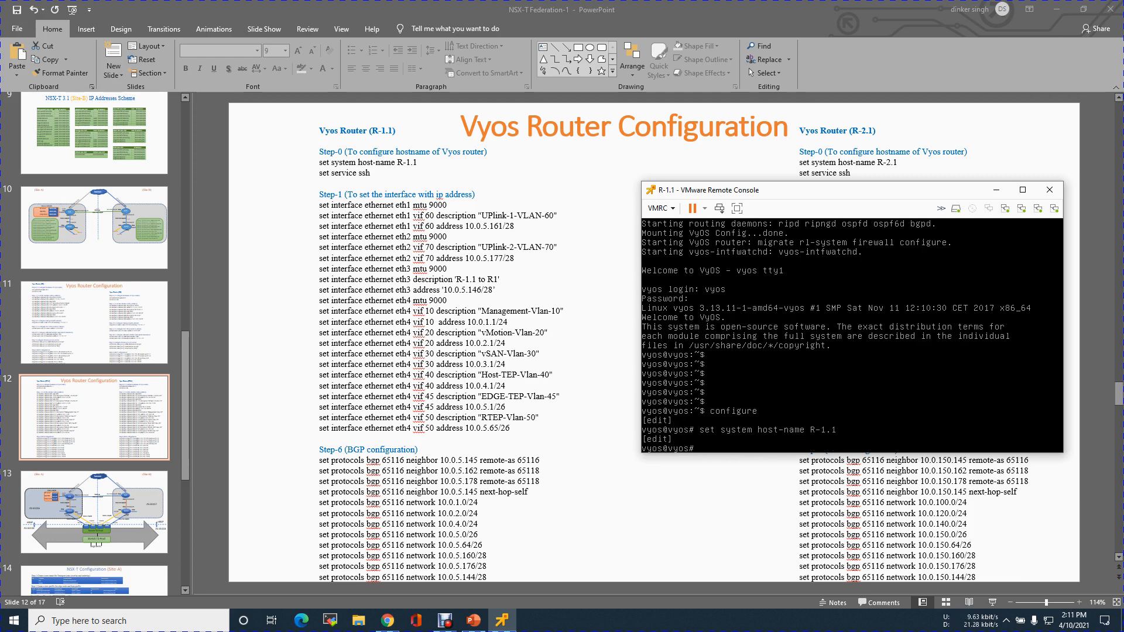
Enable the SSH service on the router, and commit and save the configuration.
key("Return")
type("set ser")
key("Tab")
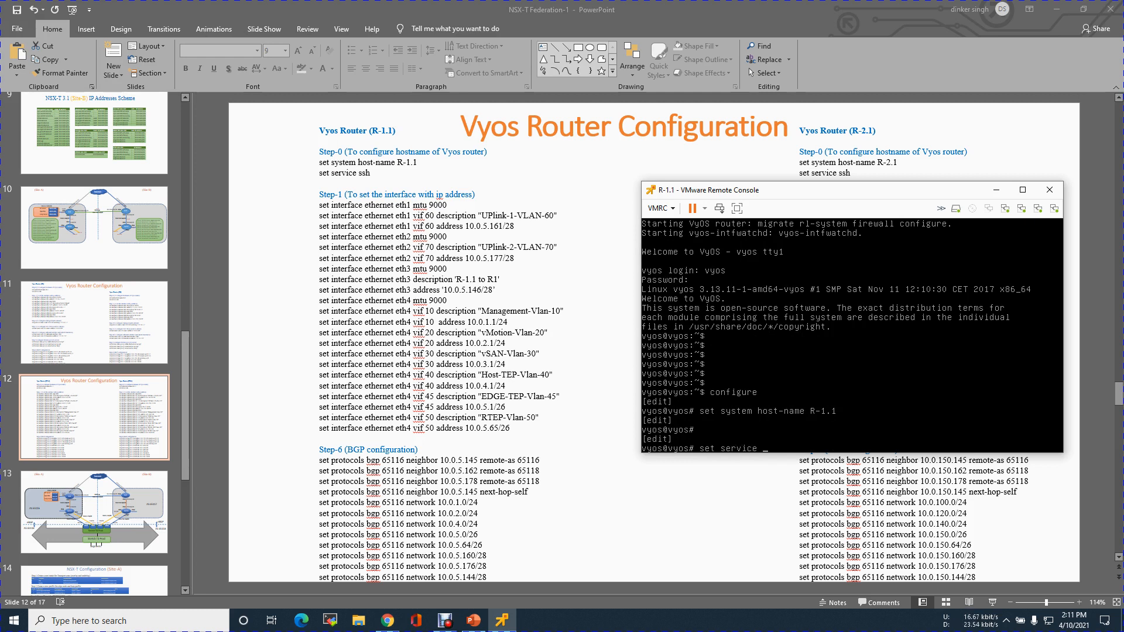
key("Return")
type("commit")
key("Return")
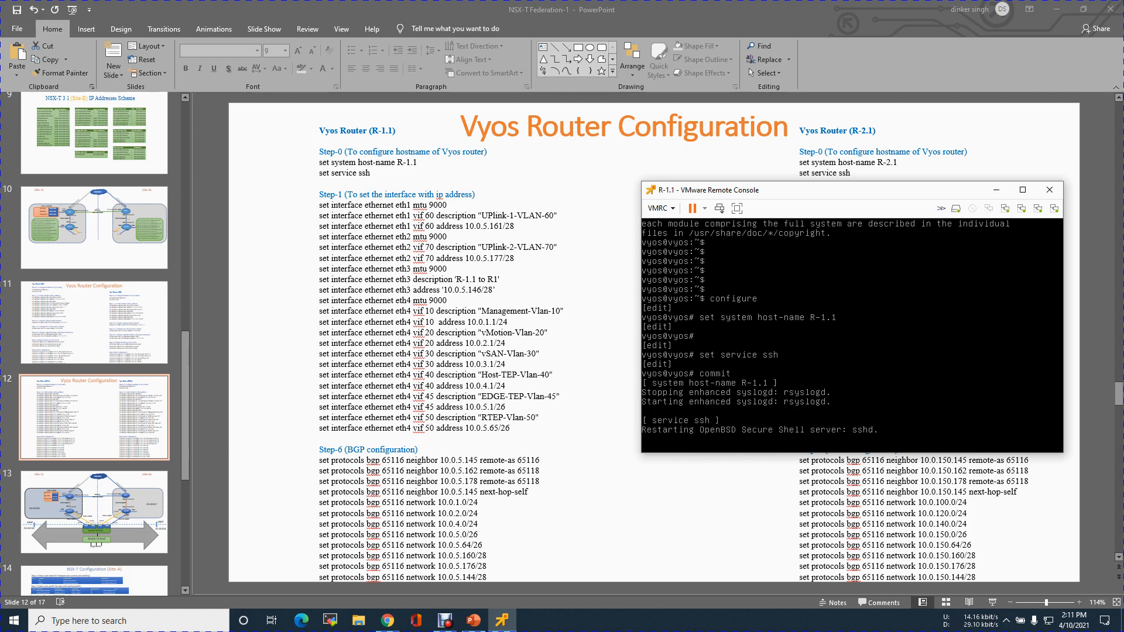
type("save")
key("Return")
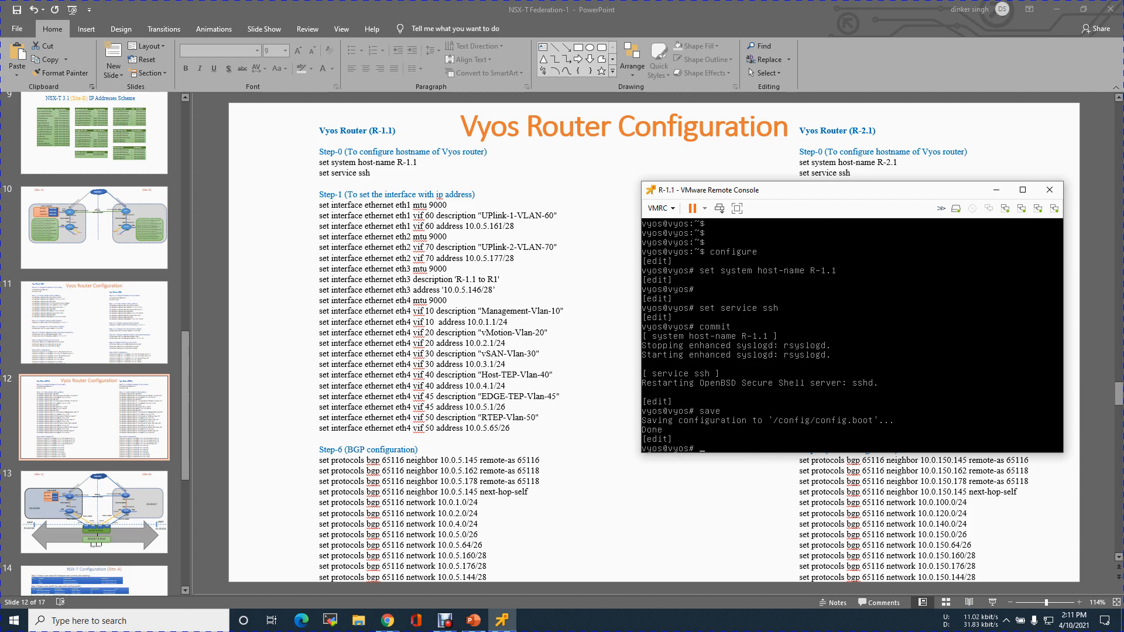
key("Return")
key("Return")
key("Return")
key("Return")
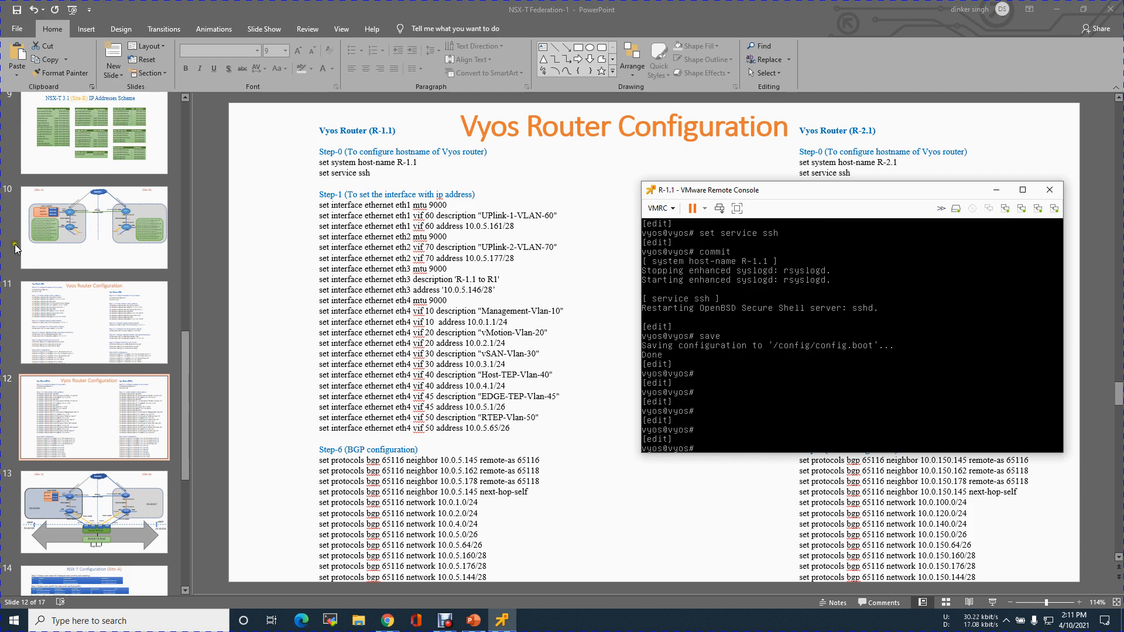
Check R-1.1's links on topology slide 10 in PowerPoint, and set the eth1 MTU to 9000 in the VMware Remote Console.
left_click(100, 238)
left_click(100, 238)
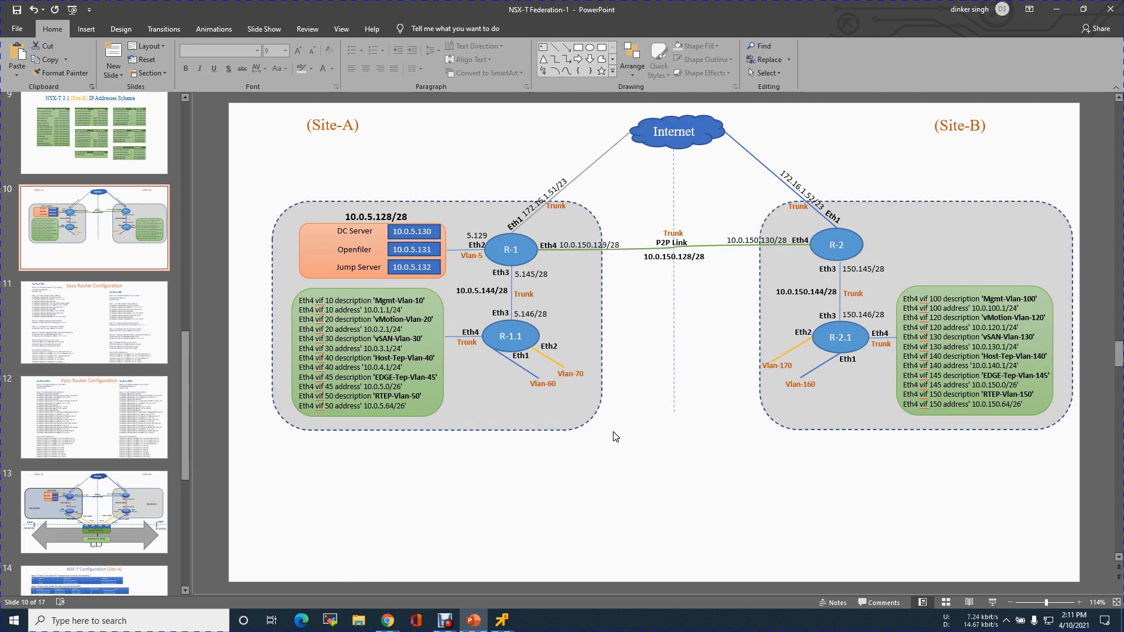
left_click(110, 432)
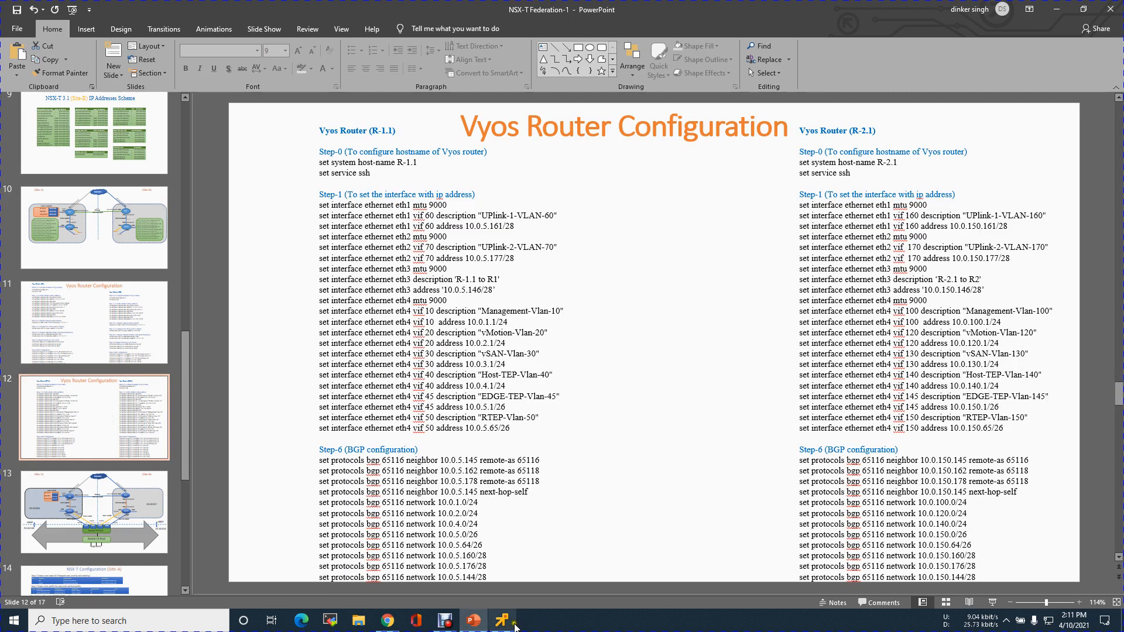
left_click(513, 623)
type("set interfaces et")
key("Tab")
type("e")
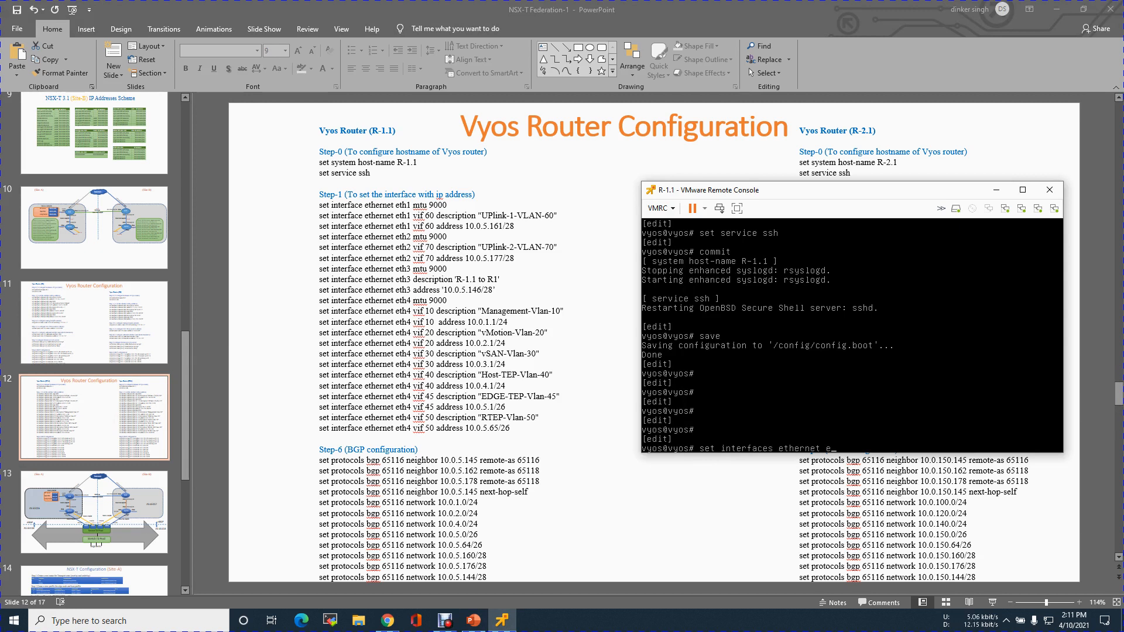
key("Tab")
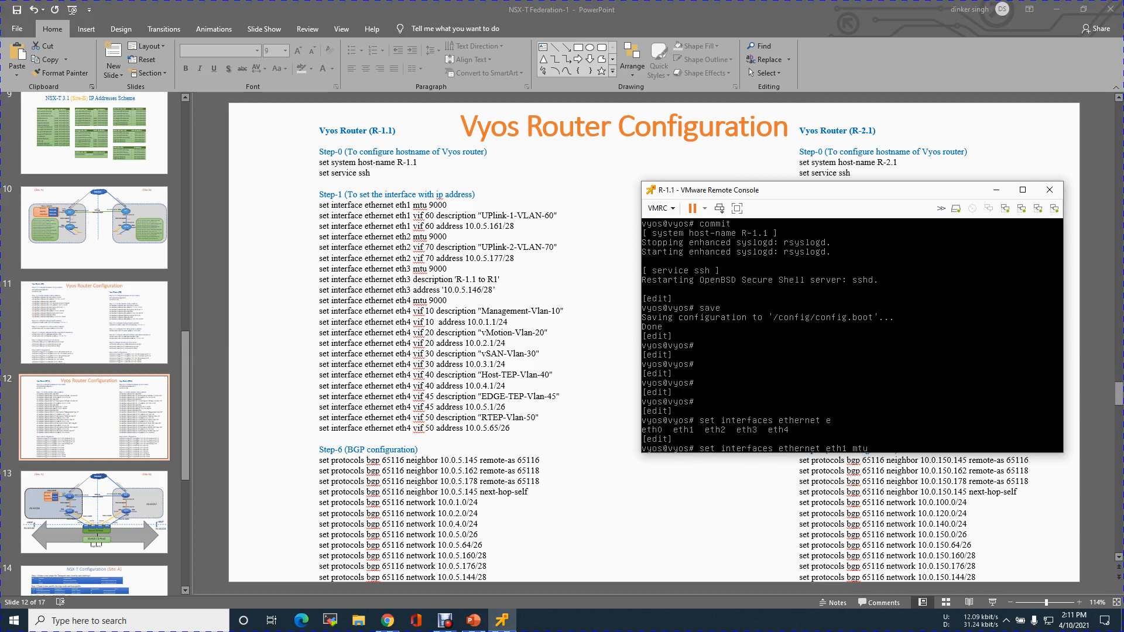
type("1 mtu 9000")
key("Return")
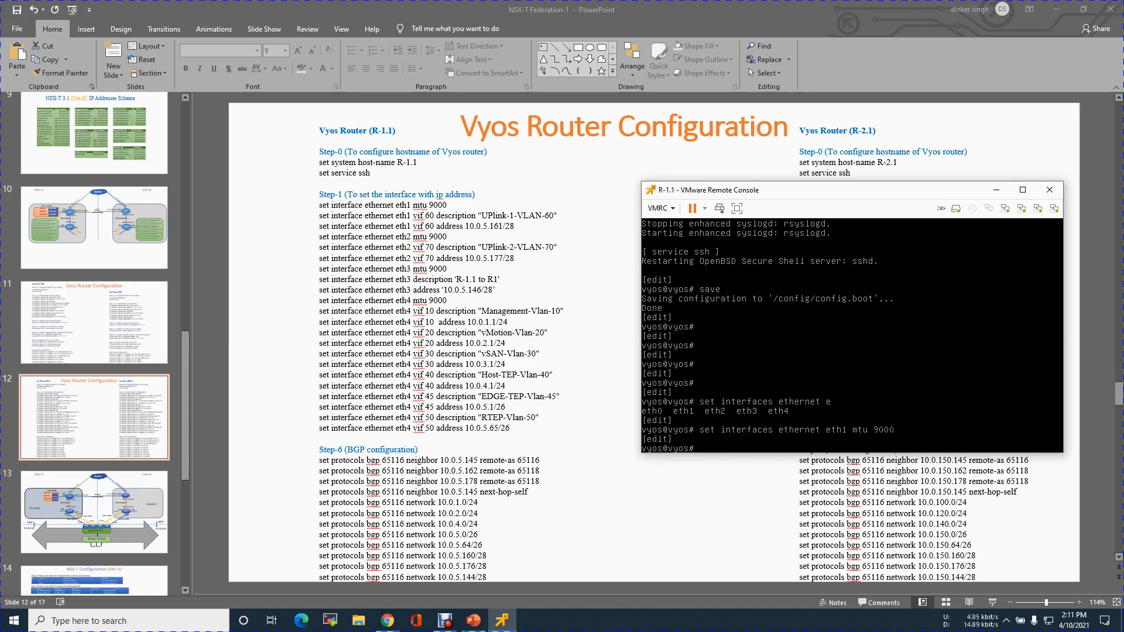
Set the description of VLAN interface vif 60 on eth1 to "UPlink-1-VLAN-60".
type("set interfaces ethernet et")
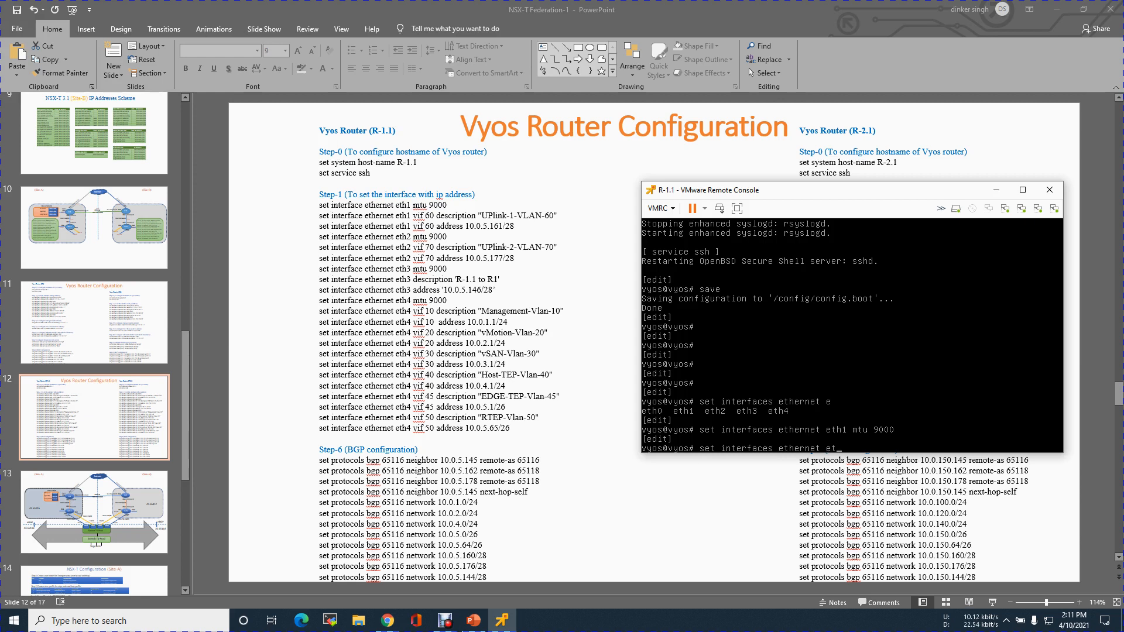
key("Tab")
type("h1")
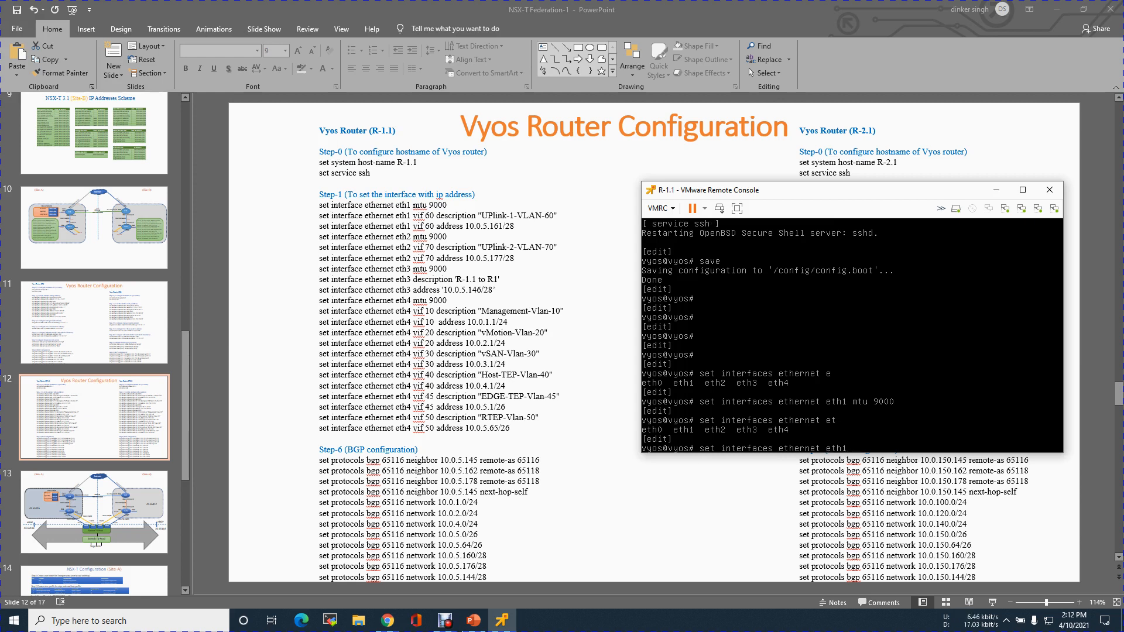
type(" vi")
key("Tab")
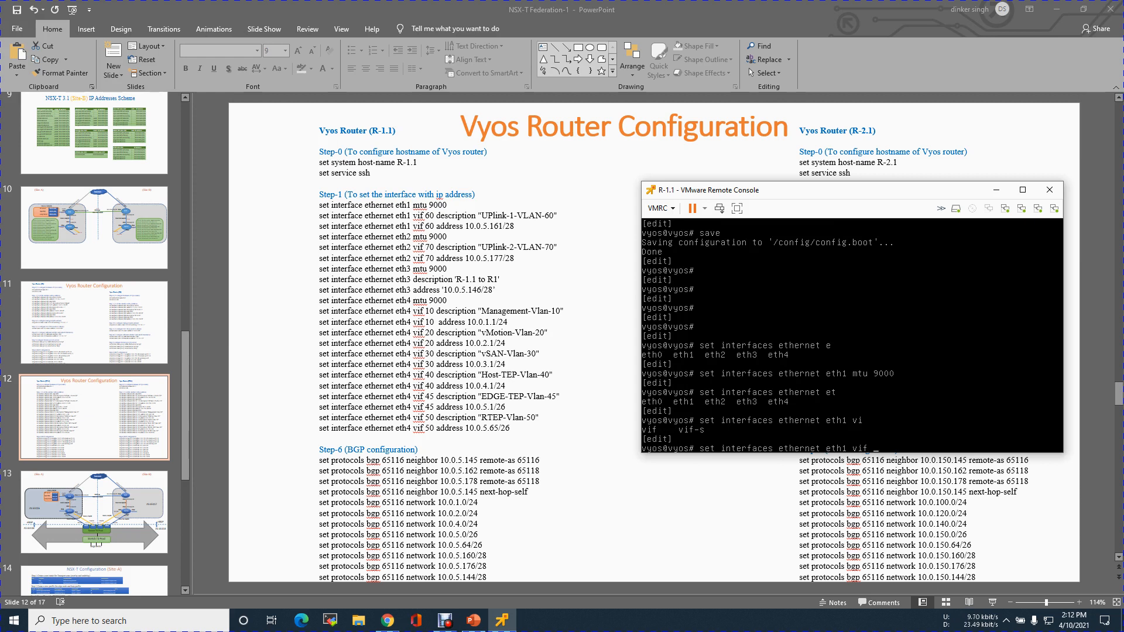
key("Tab")
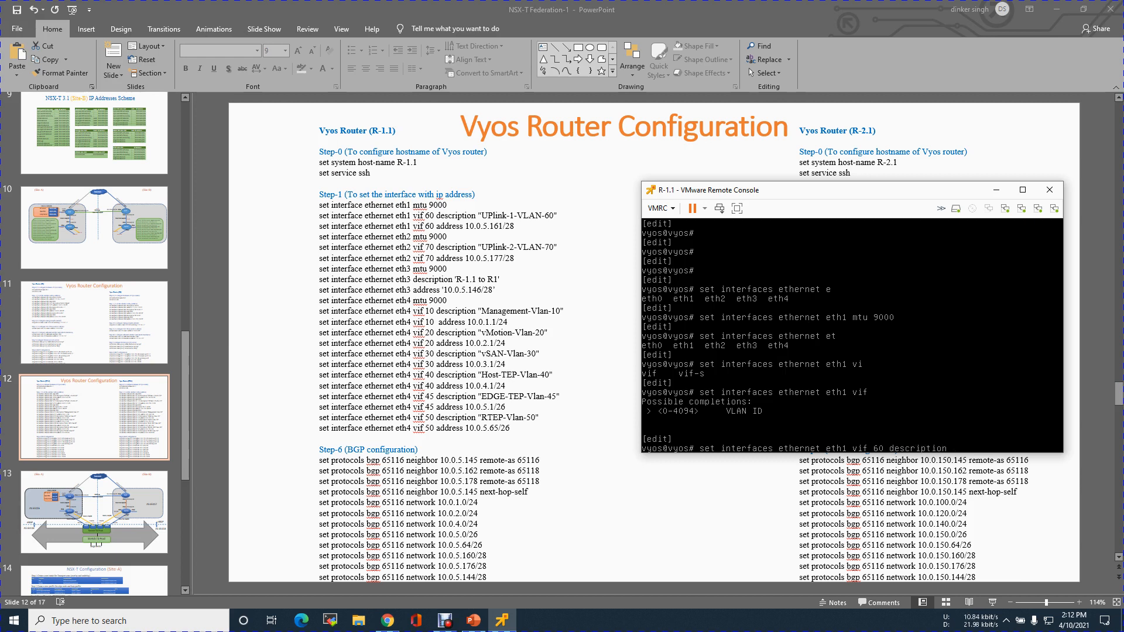
type("UPlink-1-VLAN-60\"")
key("Return")
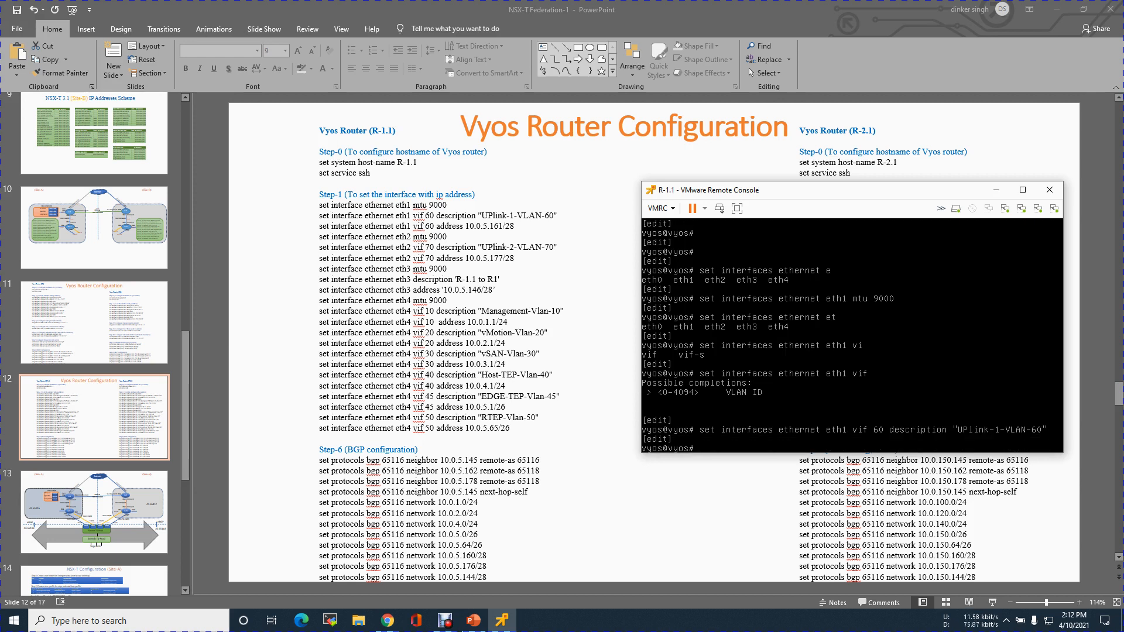
Assign the address 10.0.5.161/28 to eth1 vif 60.
key("Up")
key("BackSpace")
key("BackSpace")
key("BackSpace")
key("BackSpace")
key("BackSpace")
key("BackSpace")
key("BackSpace")
key("BackSpace")
key("BackSpace")
key("BackSpace")
key("BackSpace")
key("BackSpace")
key("BackSpace")
key("BackSpace")
key("BackSpace")
key("BackSpace")
key("BackSpace")
key("BackSpace")
key("BackSpace")
key("BackSpace")
key("BackSpace")
key("BackSpace")
key("BackSpace")
key("BackSpace")
key("BackSpace")
key("BackSpace")
key("BackSpace")
key("BackSpace")
key("BackSpace")
key("BackSpace")
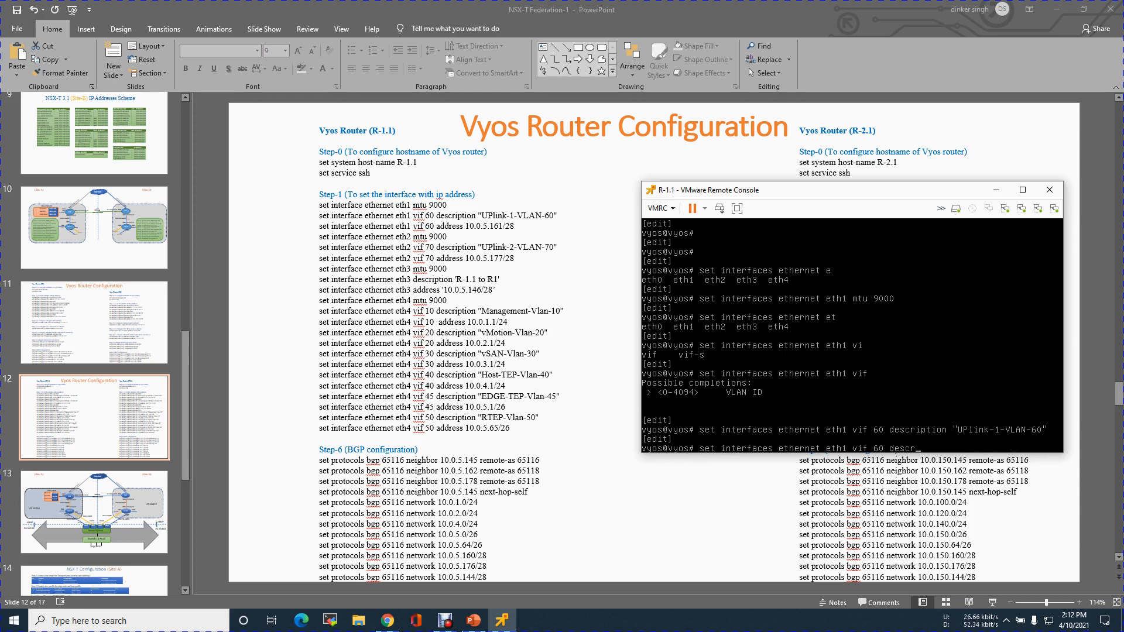
type("address 10.0.5.161/28")
key("Return")
Commit and save the eth1 configuration.
type("commit")
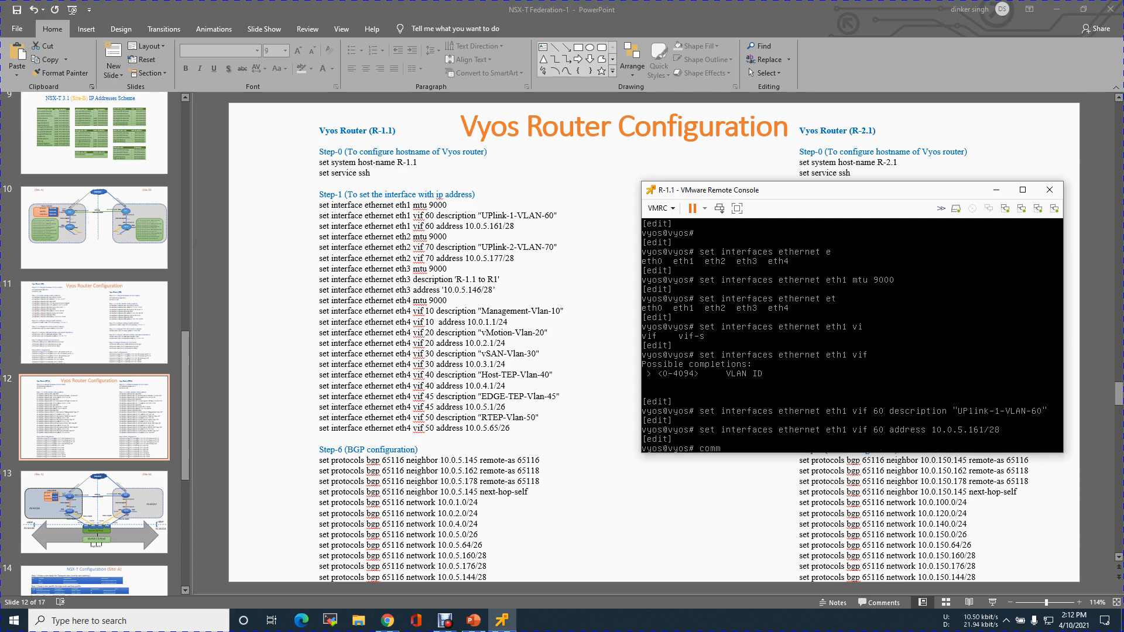
key("Return")
type("save")
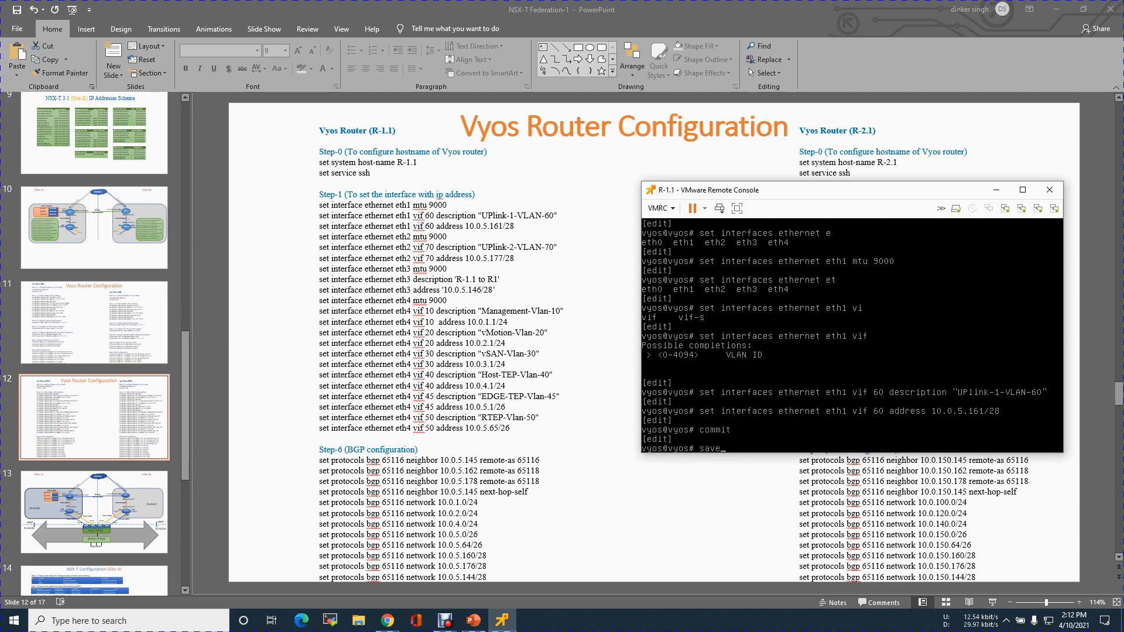
key("Return")
key("Return")
key("Return")
Exit configuration mode and list the router's interfaces to check eth1.60.
type("exit")
key("Return")
type("show interfaces")
key("Return")
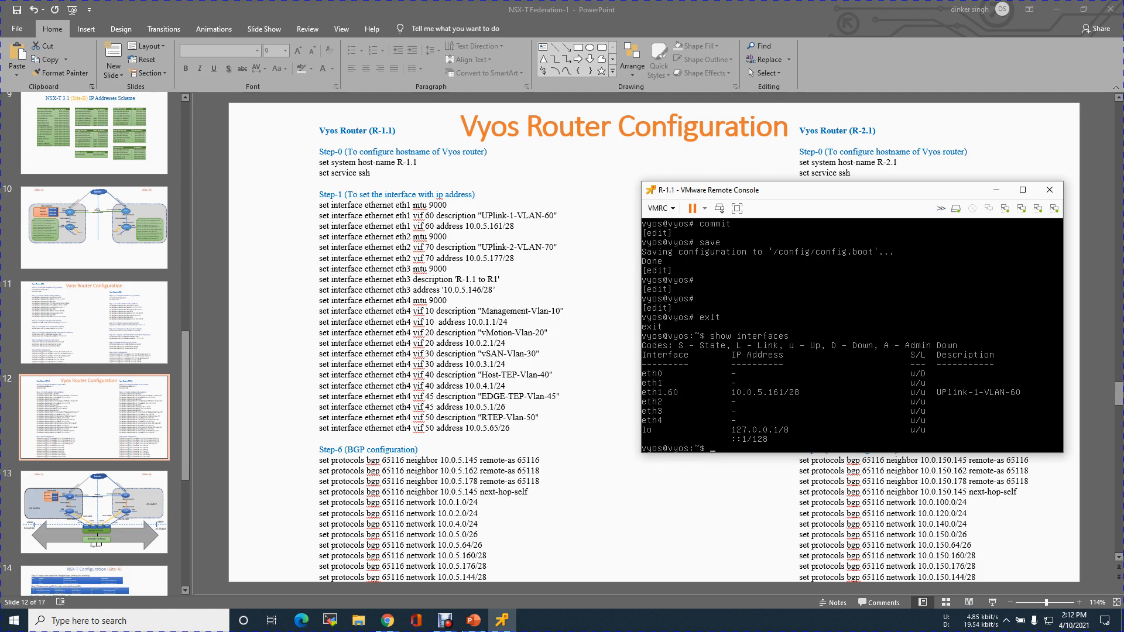
key("Return")
Return to configuration mode and set the eth2 MTU to 9000.
type("confg")
key("Return")
type("confg")
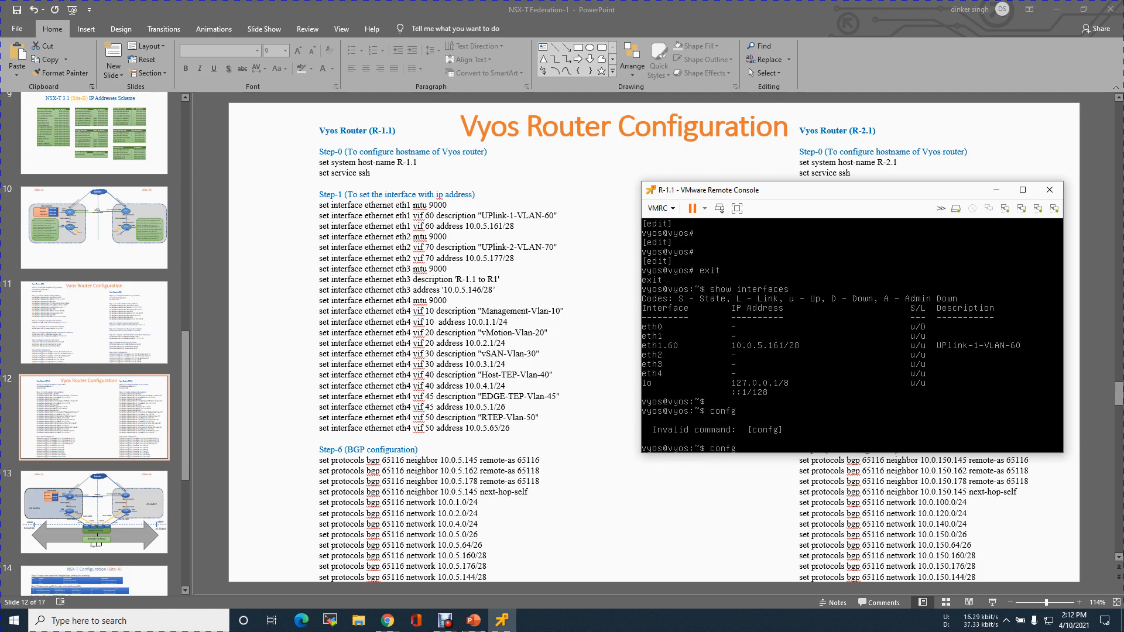
key("BackSpace")
type("igure")
key("Return")
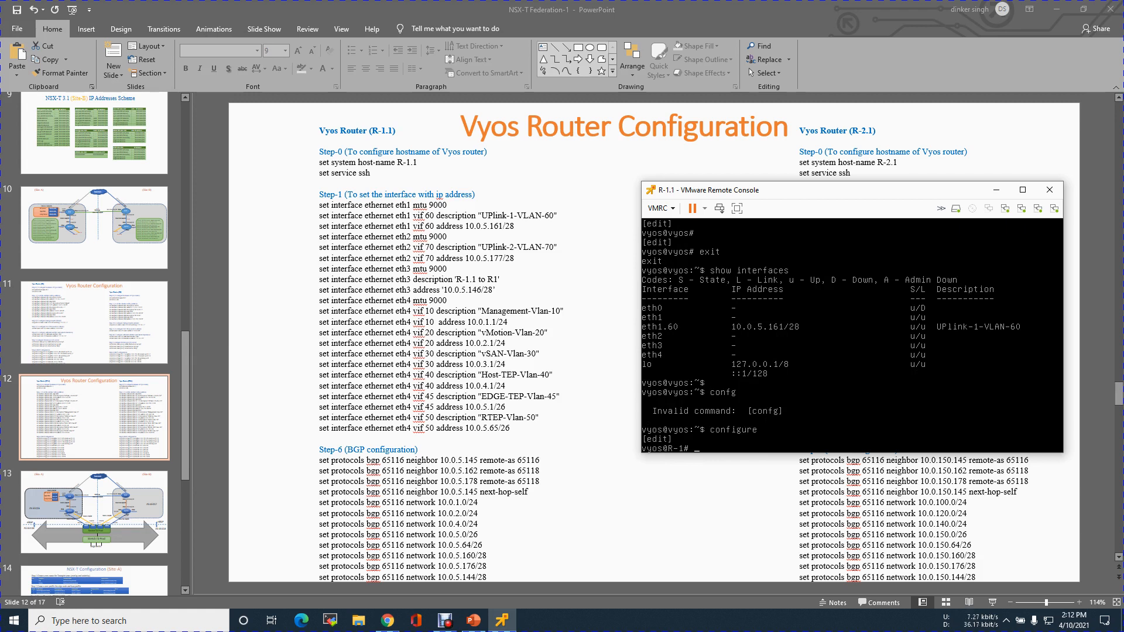
type("set interfaces ethernet et")
key("Tab")
type("2 mtu 9000")
key("Return")
Set the description of VLAN interface vif 70 on eth2 to "UPlink-2-VLAN-70".
key("Up")
key("BackSpace")
key("BackSpace")
key("BackSpace")
key("BackSpace")
key("BackSpace")
key("BackSpace")
key("BackSpace")
key("BackSpace")
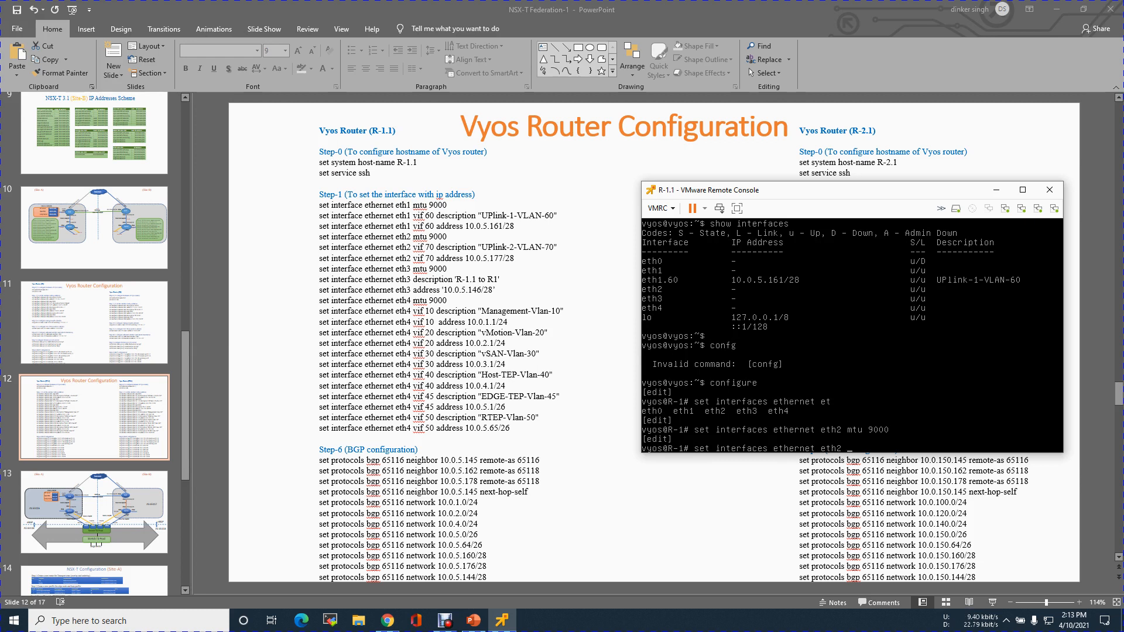
type("vif 70 description \"UPlink")
key("BackSpace")
type("nk-2-VLAN-70\"")
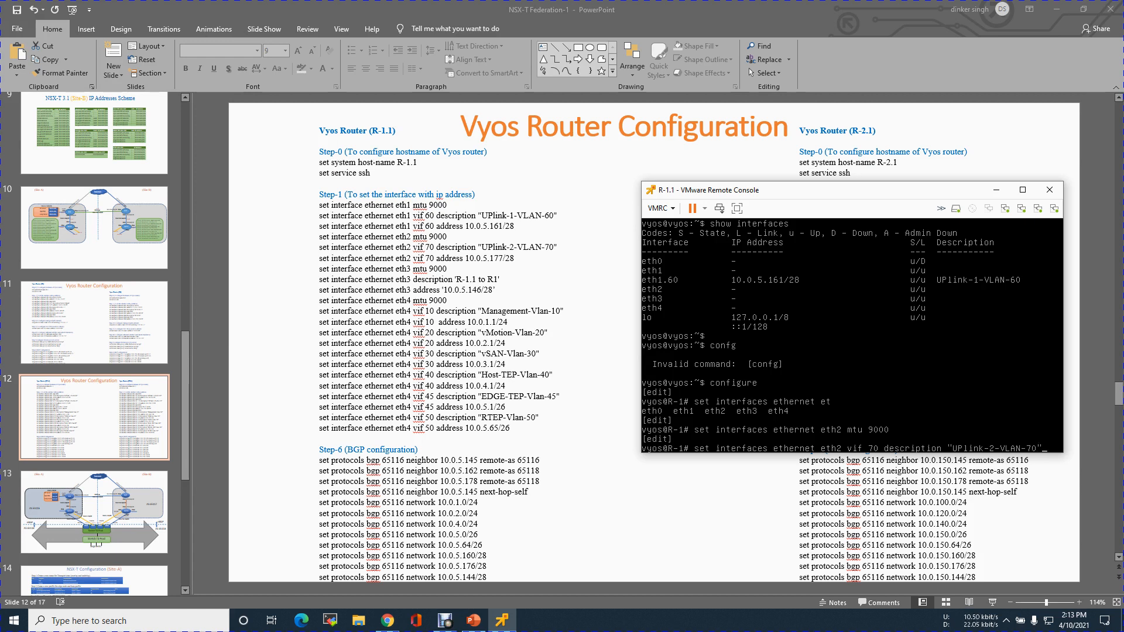
key("Return")
Assign the address 10.0.5.177/28 to eth2 vif 70.
key("Up")
key("BackSpace")
key("BackSpace")
key("BackSpace")
key("BackSpace")
key("BackSpace")
key("BackSpace")
key("BackSpace")
key("BackSpace")
key("BackSpace")
key("BackSpace")
key("BackSpace")
key("BackSpace")
key("BackSpace")
key("BackSpace")
key("BackSpace")
key("BackSpace")
key("BackSpace")
key("BackSpace")
key("BackSpace")
key("BackSpace")
key("BackSpace")
key("BackSpace")
key("BackSpace")
key("BackSpace")
key("BackSpace")
key("BackSpace")
key("BackSpace")
key("BackSpace")
key("BackSpace")
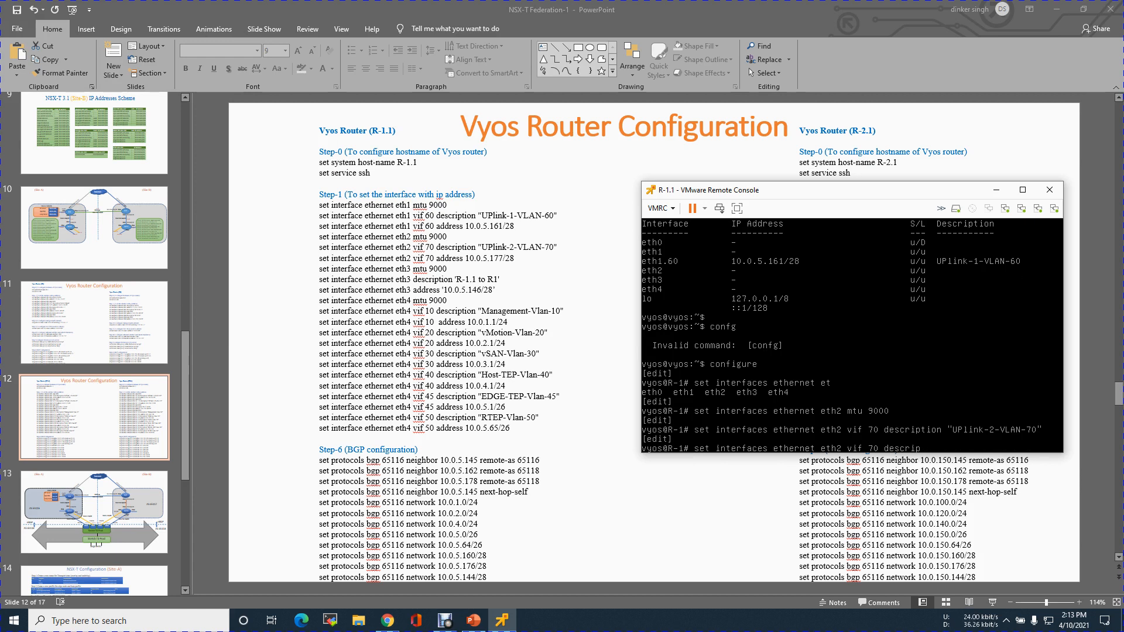
key("BackSpace")
type("address 10.0.5.177/28")
key("Return")
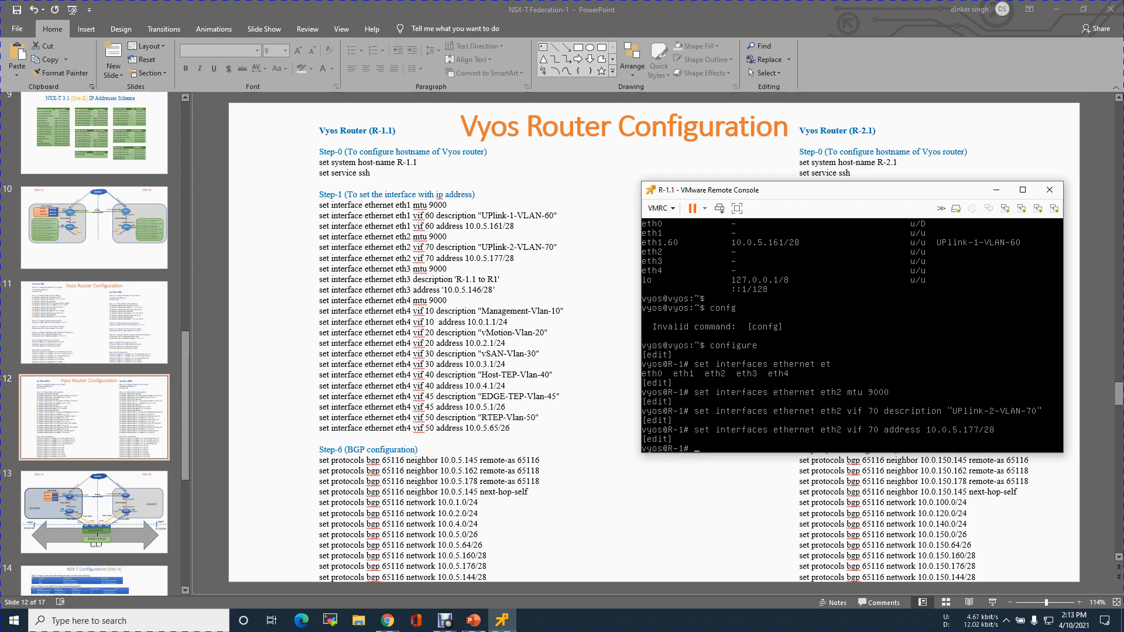
Commit and save the eth2 configuration.
type("commit")
key("Return")
type("save")
key("Return")
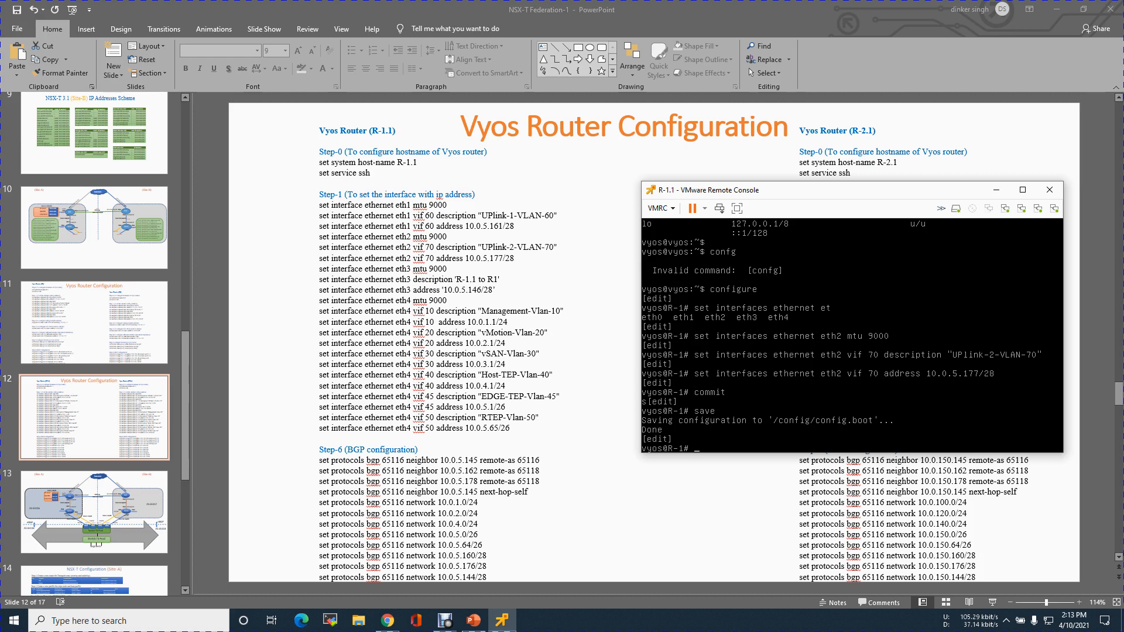
Review the topology slide in PowerPoint, and try to set an MTU of 9000 on "ethernet 3" in the VMware Remote Console.
left_click(114, 242)
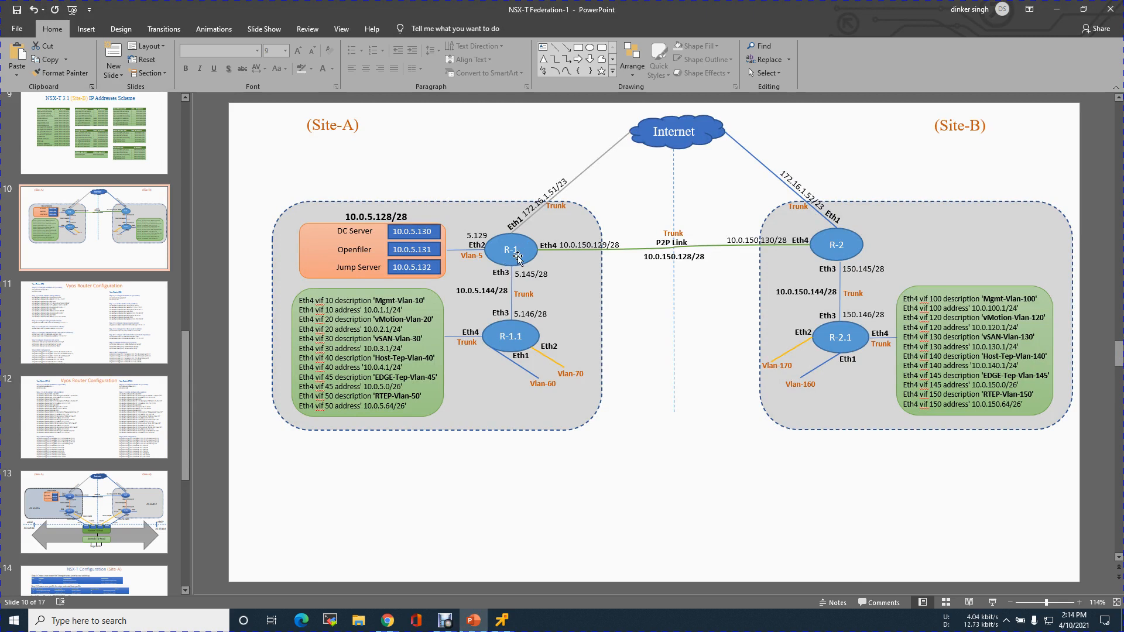
left_click(130, 409)
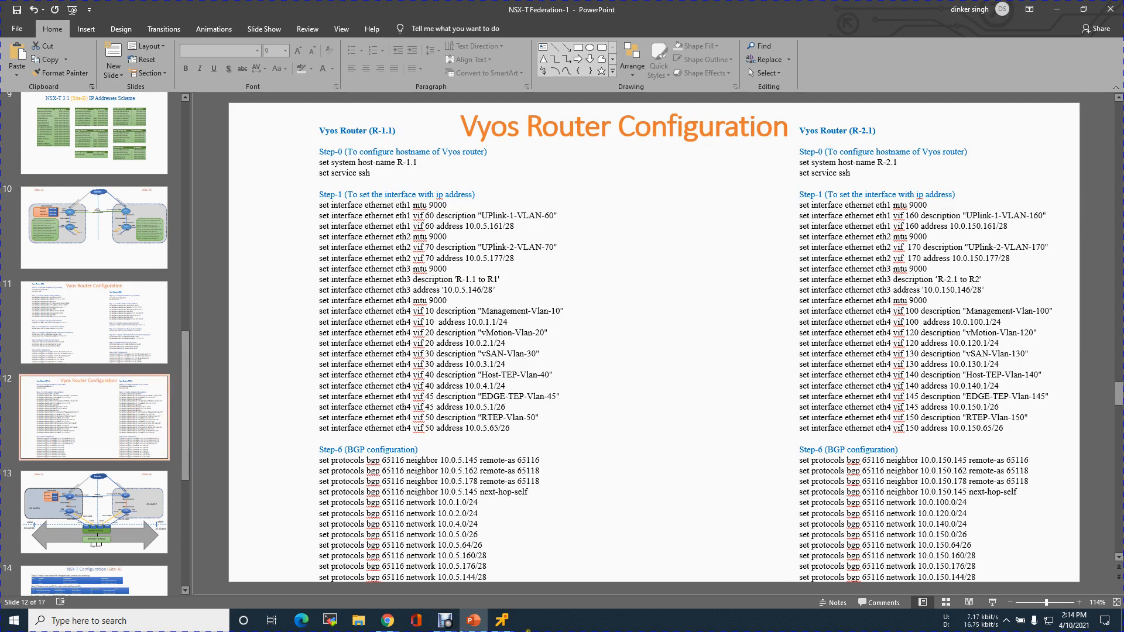
left_click(502, 620)
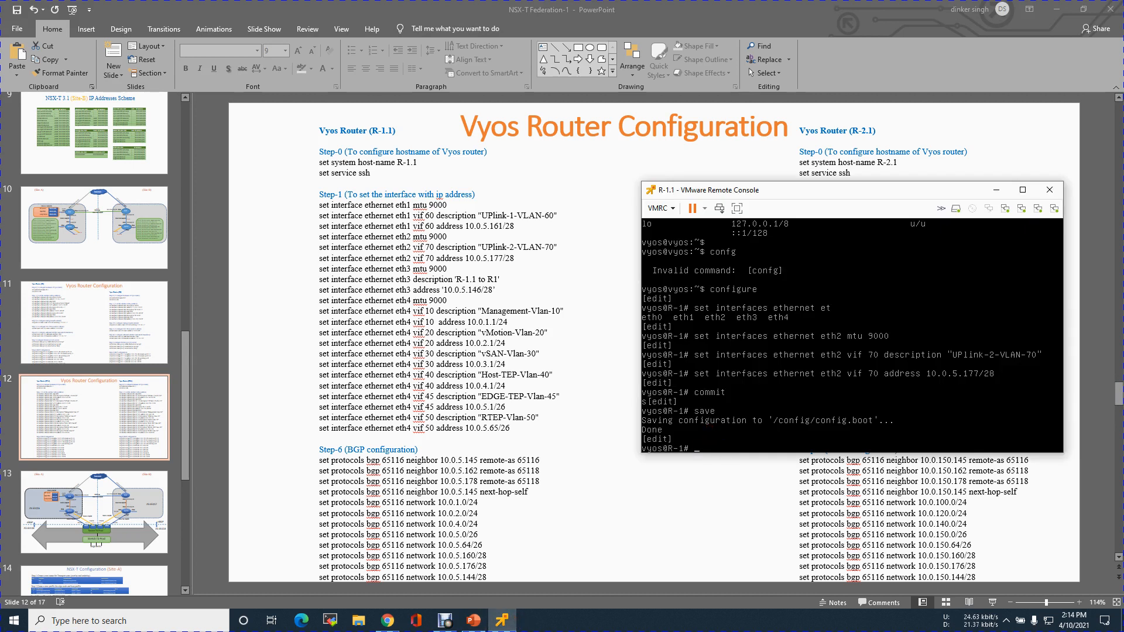
type("set interfaces et")
key("Tab")
type("3 mtu 9000")
key("Return")
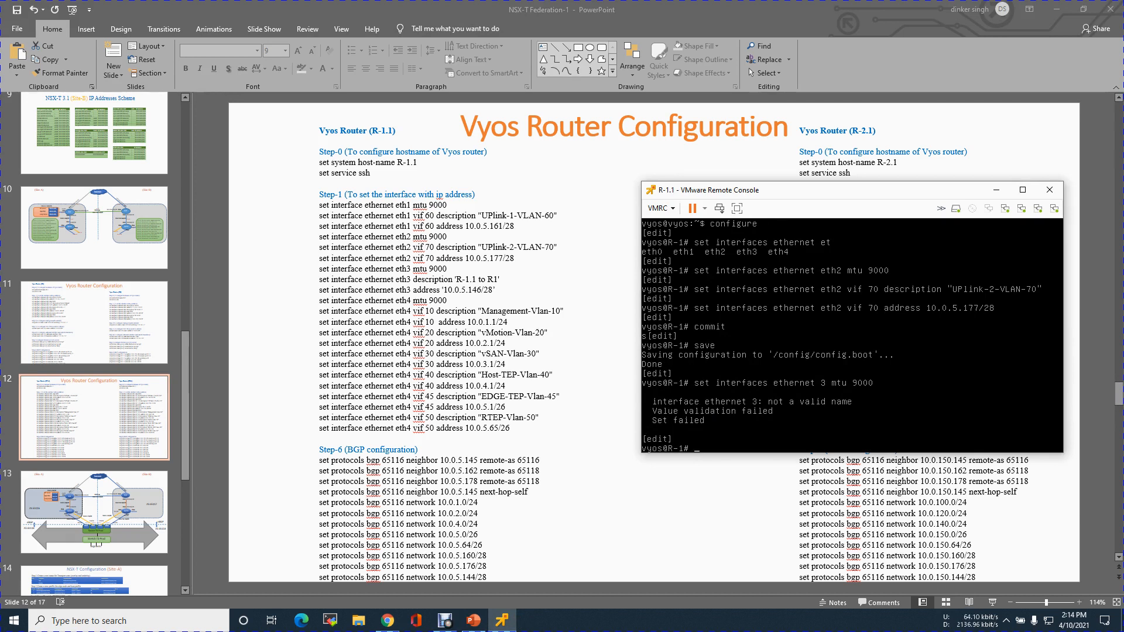
Set the MTU of Ethernet interface eth3 to 9000, correcting the interface name in the previous command.
key("Up")
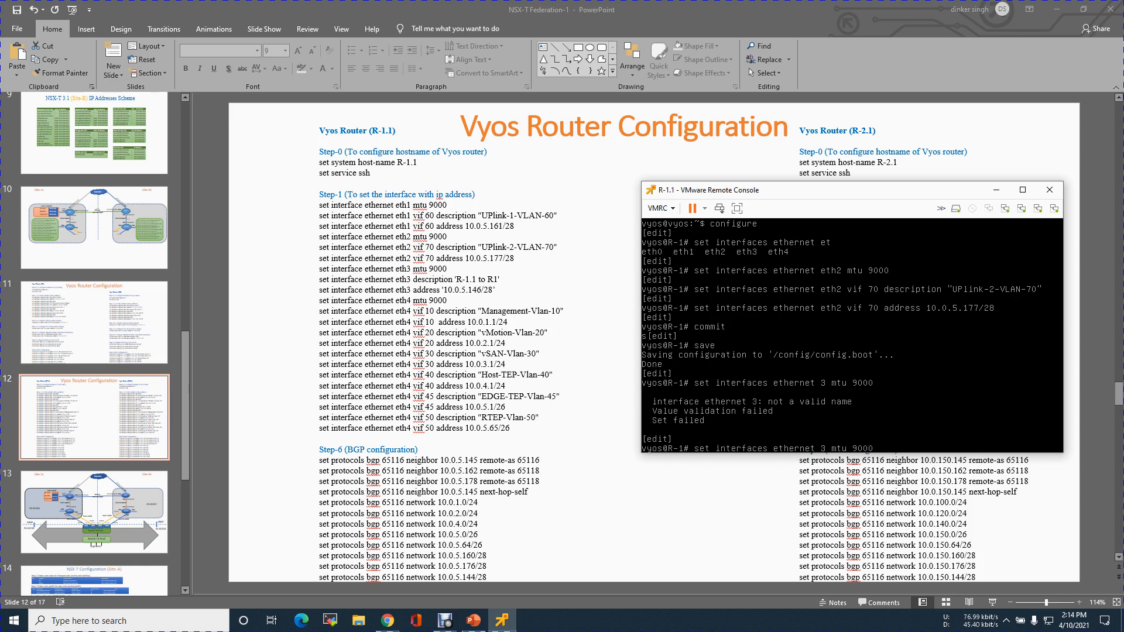
type("eth")
key("Return")
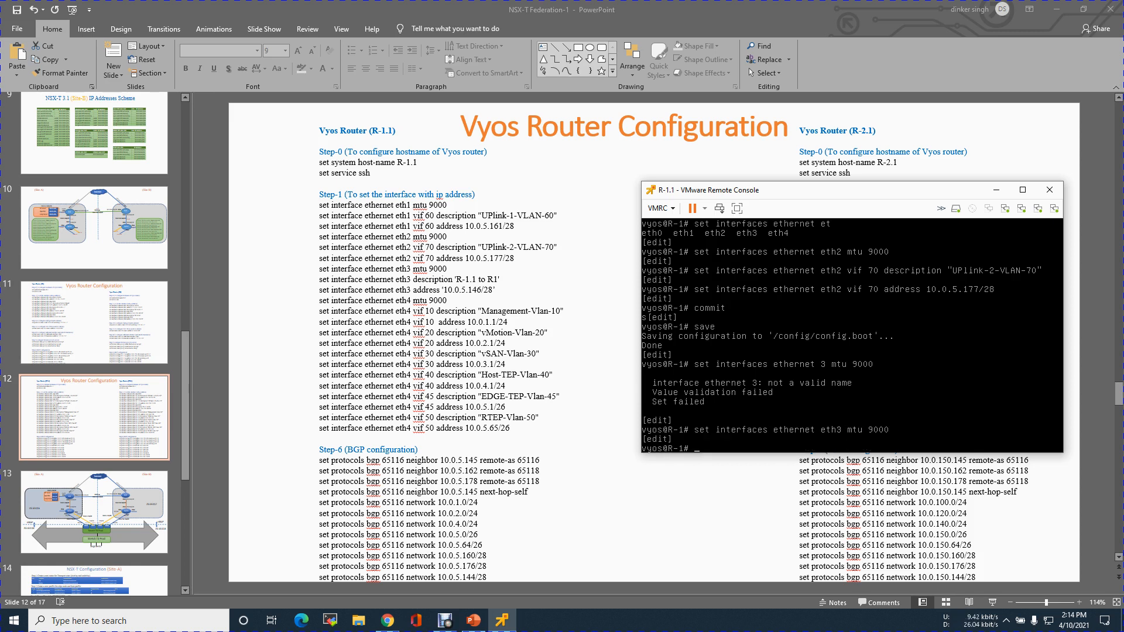
Assign the address 10.0.5.146/28 directly to Ethernet interface eth3, without a VLAN vif.
key("Up")
key("BackSpace")
key("BackSpace")
key("BackSpace")
key("BackSpace")
key("BackSpace")
key("BackSpace")
key("BackSpace")
key("BackSpace")
key("BackSpace")
type("vif")
key("Tab")
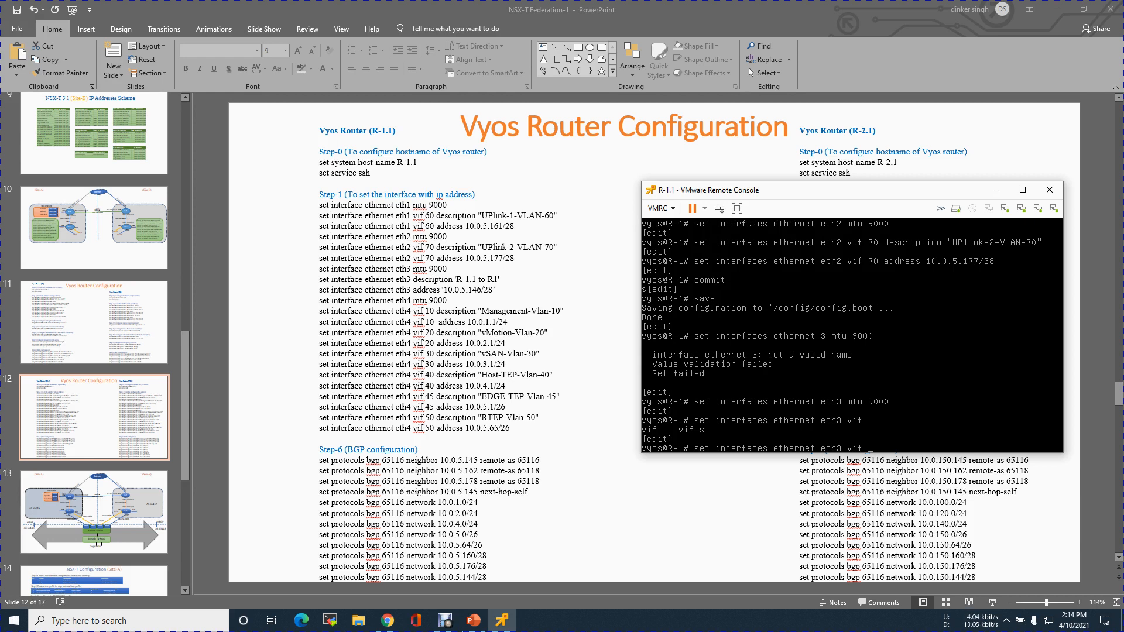
key("BackSpace")
key("BackSpace")
key("BackSpace")
key("BackSpace")
type("address 10.0.5.146/28")
key("Return")
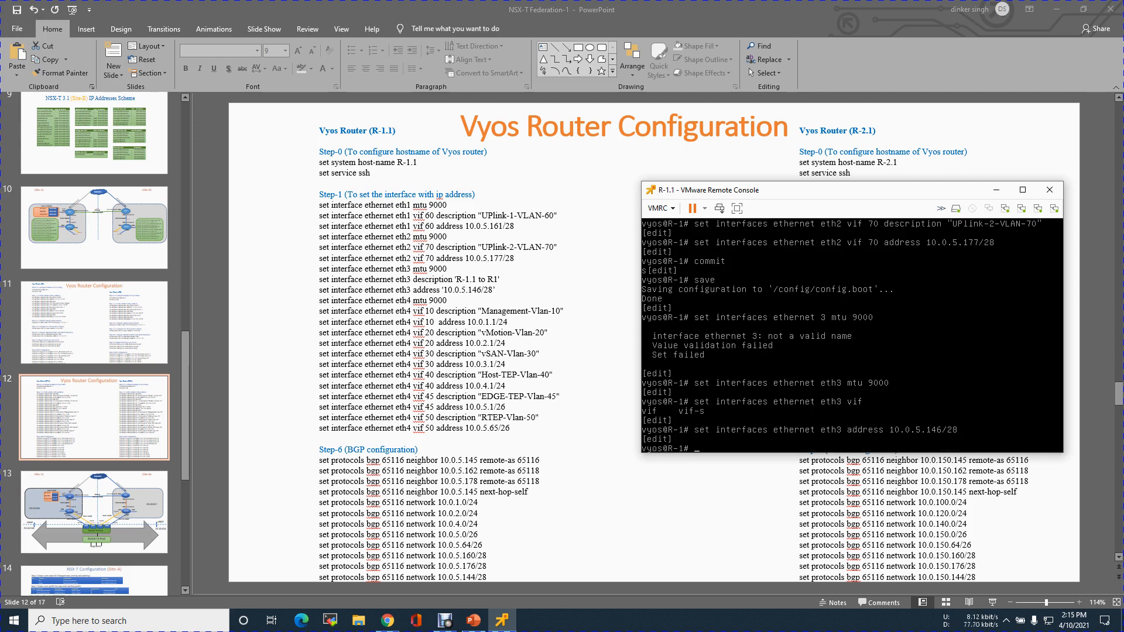
Set the description of Ethernet interface eth3 to "R-1.1 to R-1".
key("Up")
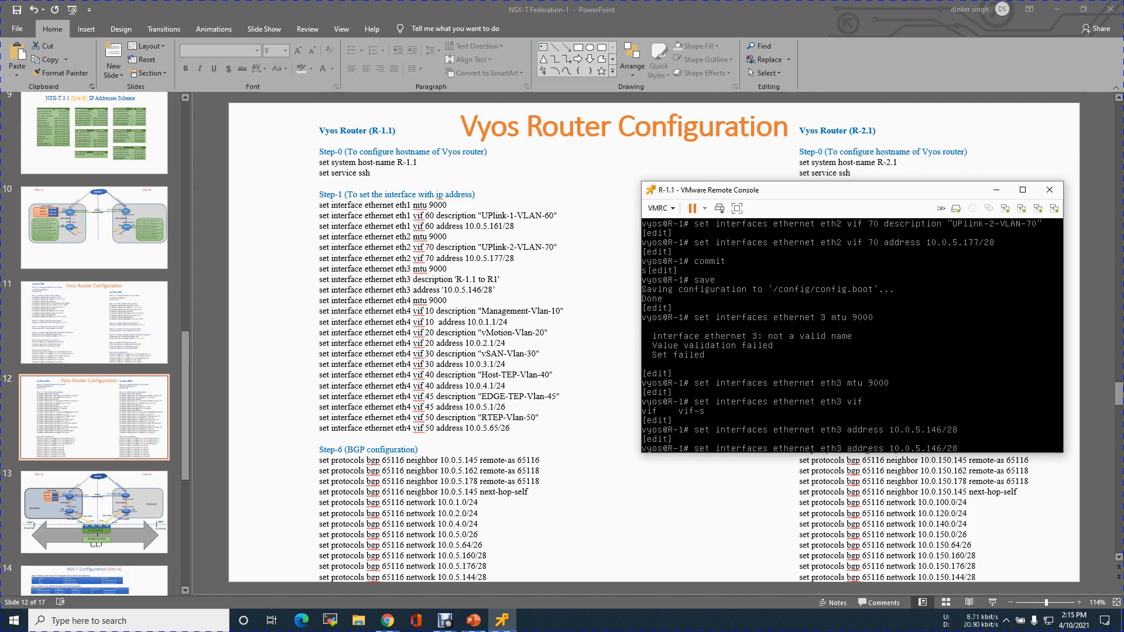
key("BackSpace")
key("BackSpace")
key("BackSpace")
key("BackSpace")
key("BackSpace")
key("BackSpace")
key("BackSpace")
key("BackSpace")
key("BackSpace")
key("BackSpace")
key("BackSpace")
key("BackSpace")
key("BackSpace")
key("BackSpace")
key("BackSpace")
key("BackSpace")
key("BackSpace")
key("BackSpace")
key("BackSpace")
key("BackSpace")
key("BackSpace")
type("description \"R-1.1 to R-1\"")
key("Return")
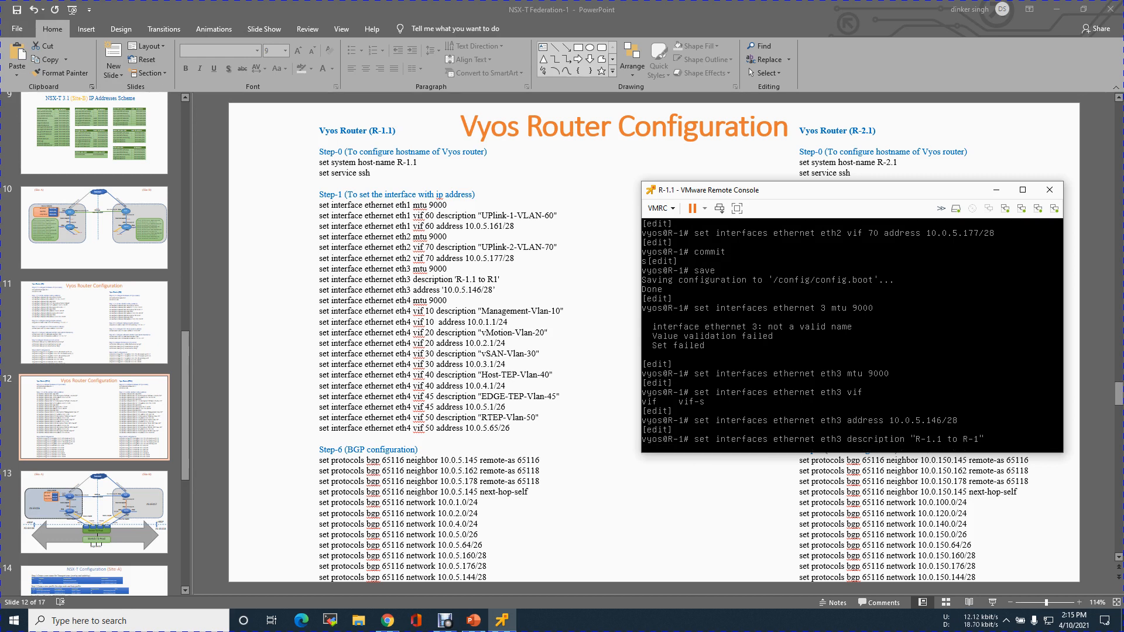
Commit the eth3 changes and save the router configuration.
type("commit")
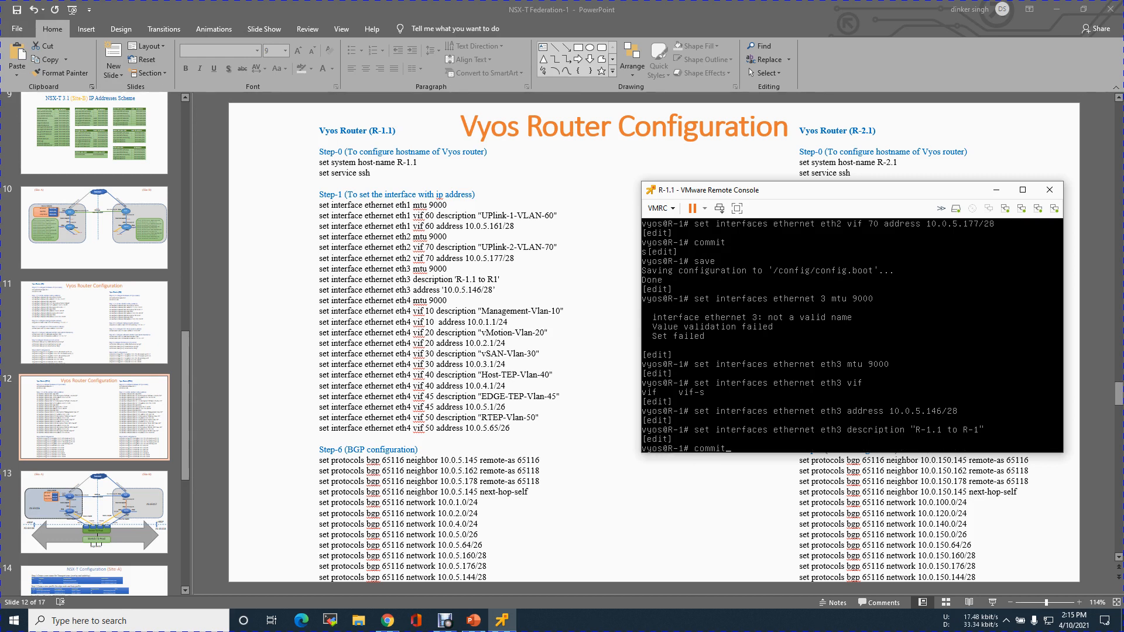
key("Return")
type("save")
key("Return")
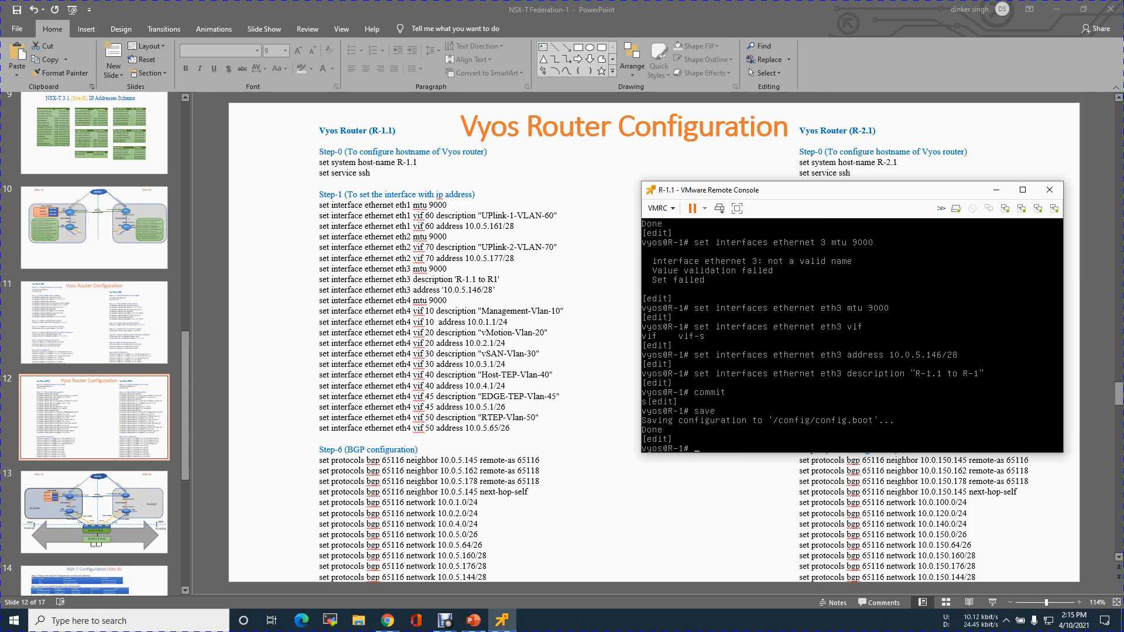
Exit configuration mode and show the router's interfaces to check their addresses and descriptions.
key("Return")
key("Return")
key("Return")
type("exit")
key("Return")
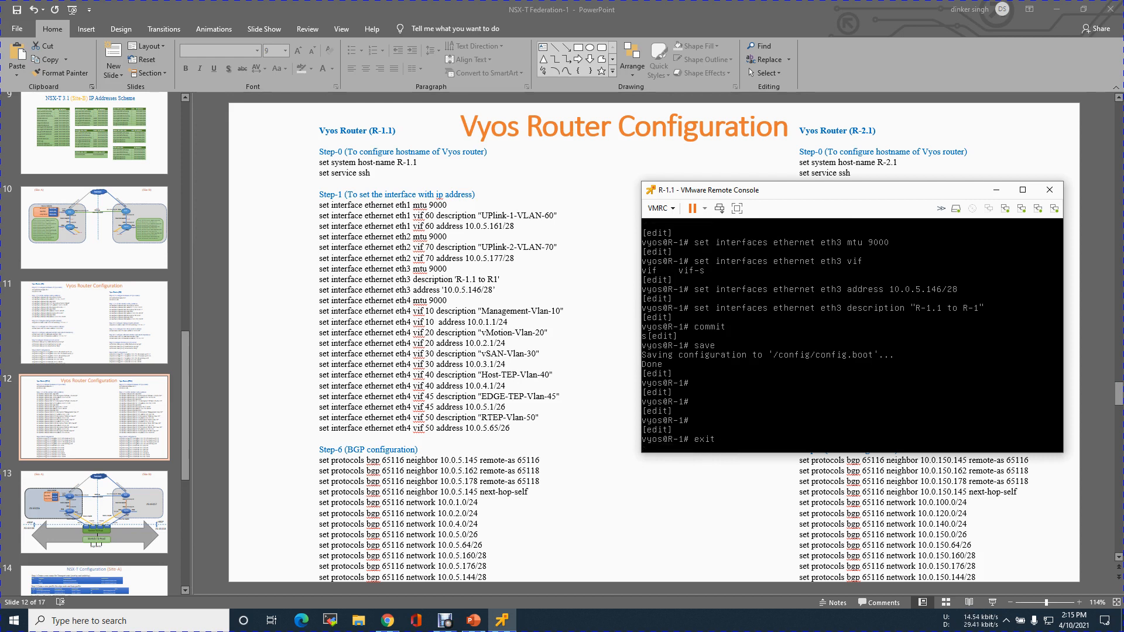
type("show interfaces")
key("Return")
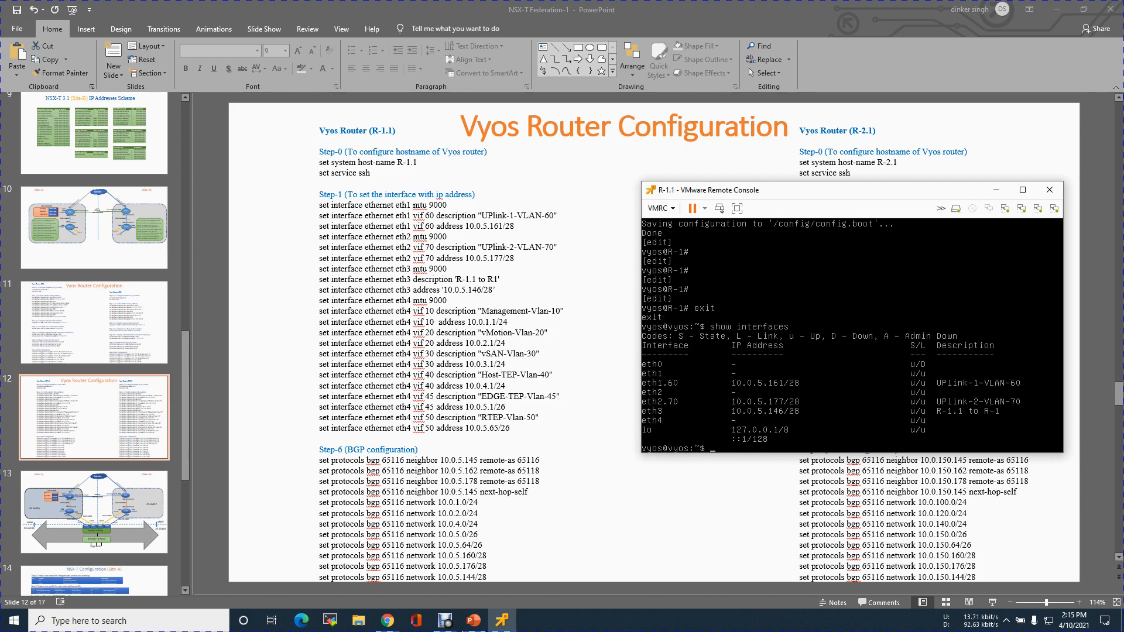
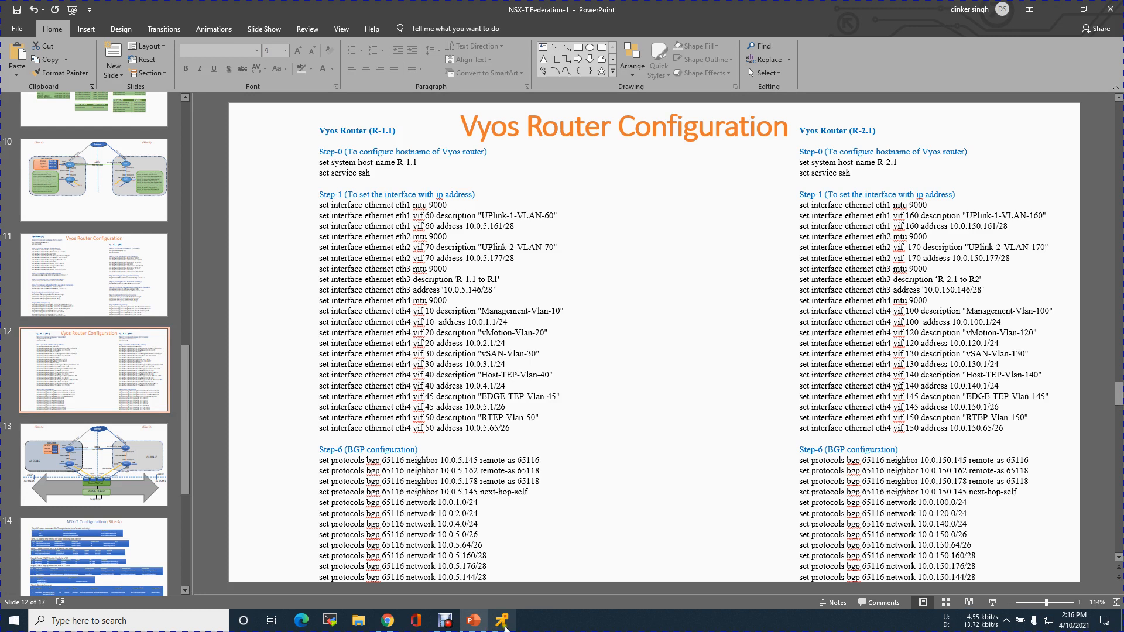
Switch to the R-1.1 remote console and enter configuration mode on the router.
key("Return")
key("Return")
key("Return")
key("Return")
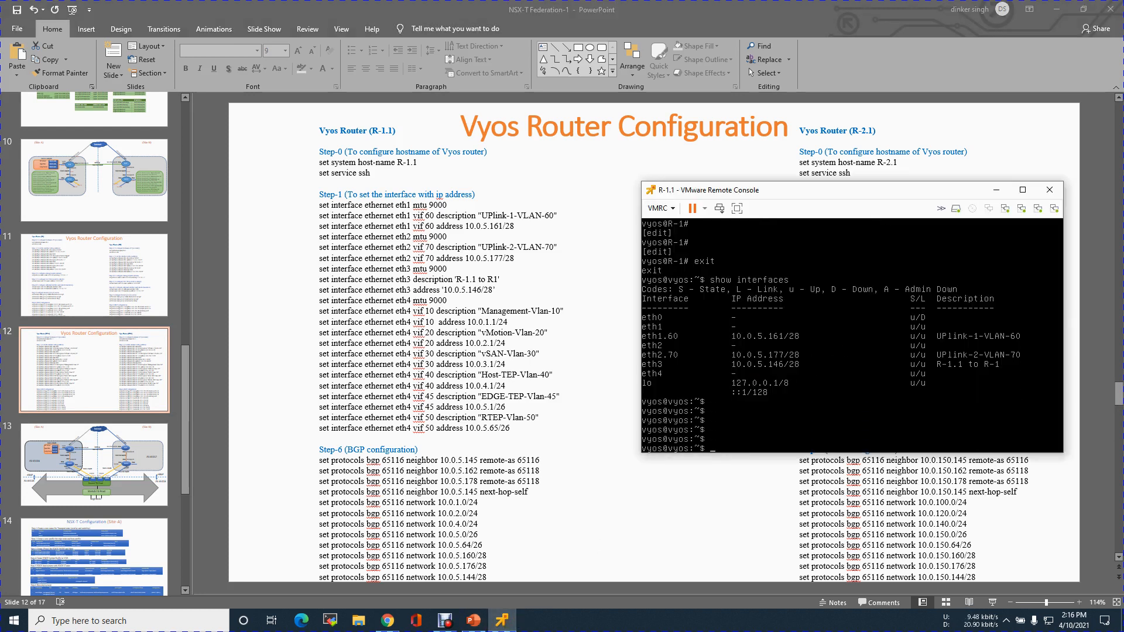
type("confi")
key("BackSpace")
key("BackSpace")
type("igure")
key("Return")
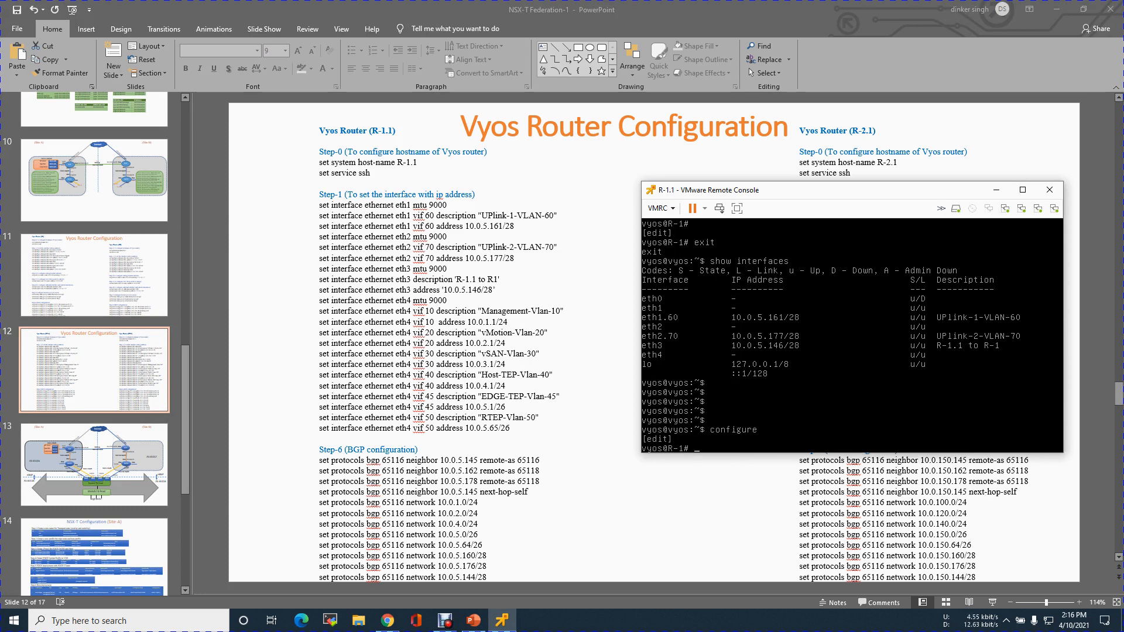
key("Return")
Set the MTU of Ethernet interface eth4 to 9000.
type("set int")
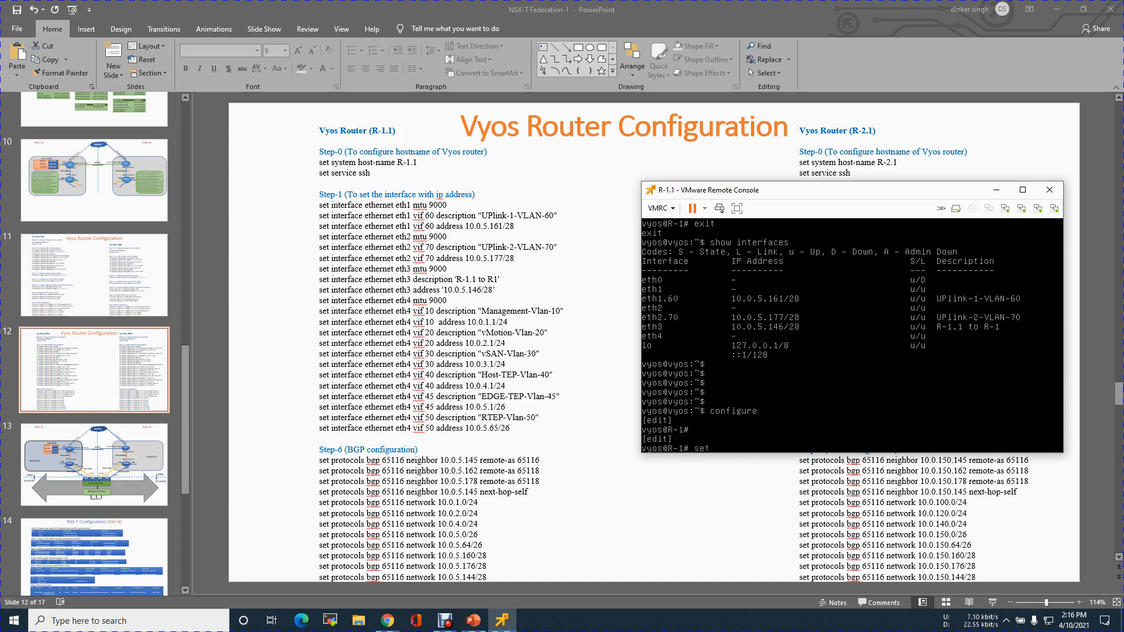
key("Tab")
type("eth")
key("Tab")
type("et")
key("Tab")
key("Tab")
type("4 mtu 9000")
key("Return")
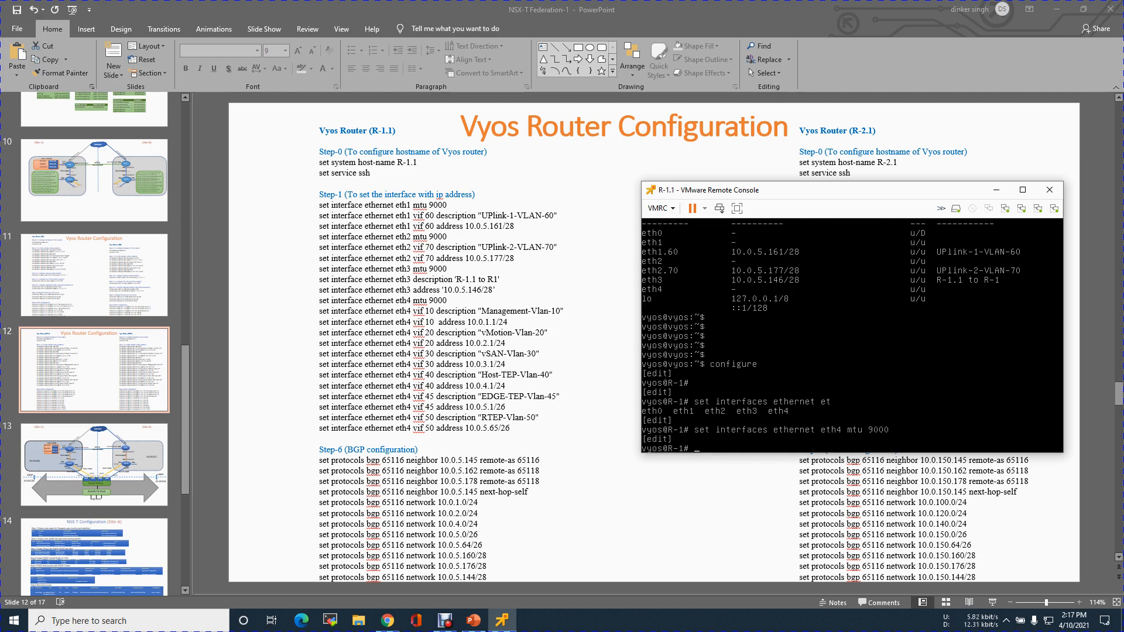
Create VLAN vif 10 on Ethernet interface eth4 with the description "Management-Vlan-10".
key("Up")
key("BackSpace")
key("BackSpace")
key("BackSpace")
key("BackSpace")
key("BackSpace")
key("BackSpace")
key("BackSpace")
key("BackSpace")
type("vif")
key("Tab")
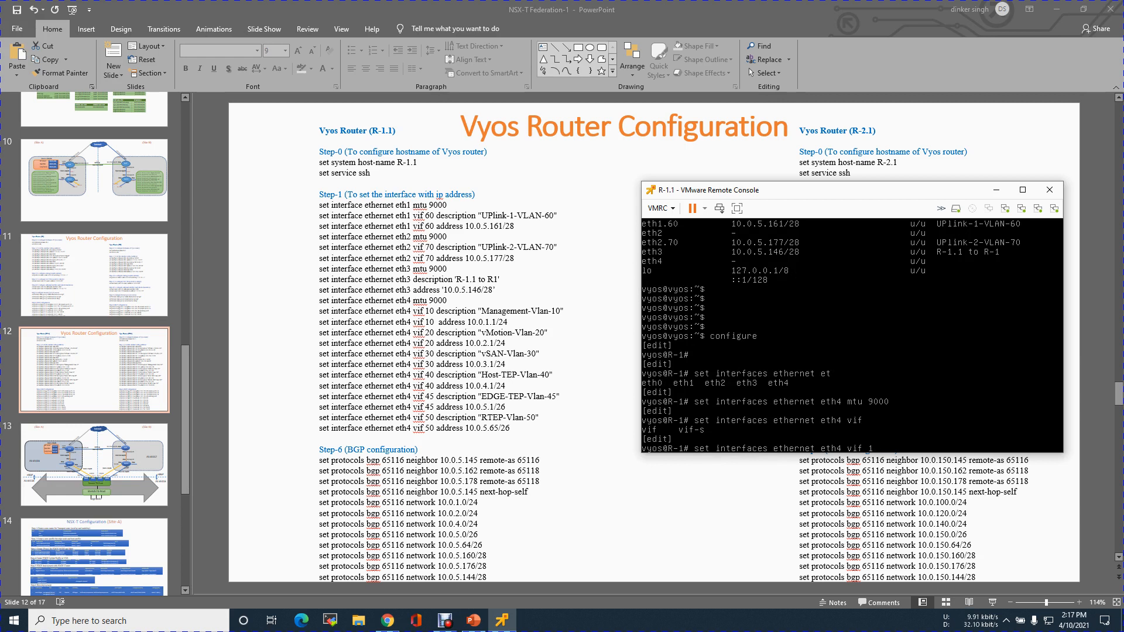
type("10 description \"Management-Vlan-10")
key("Return")
Assign the address 10.0.1.1/24 to VLAN vif 10 on Ethernet interface eth4.
key("Up")
key("BackSpace")
key("BackSpace")
key("BackSpace")
key("BackSpace")
key("BackSpace")
key("BackSpace")
key("BackSpace")
key("BackSpace")
key("BackSpace")
key("BackSpace")
key("BackSpace")
key("BackSpace")
key("BackSpace")
key("BackSpace")
key("BackSpace")
key("BackSpace")
key("BackSpace")
key("BackSpace")
key("BackSpace")
key("BackSpace")
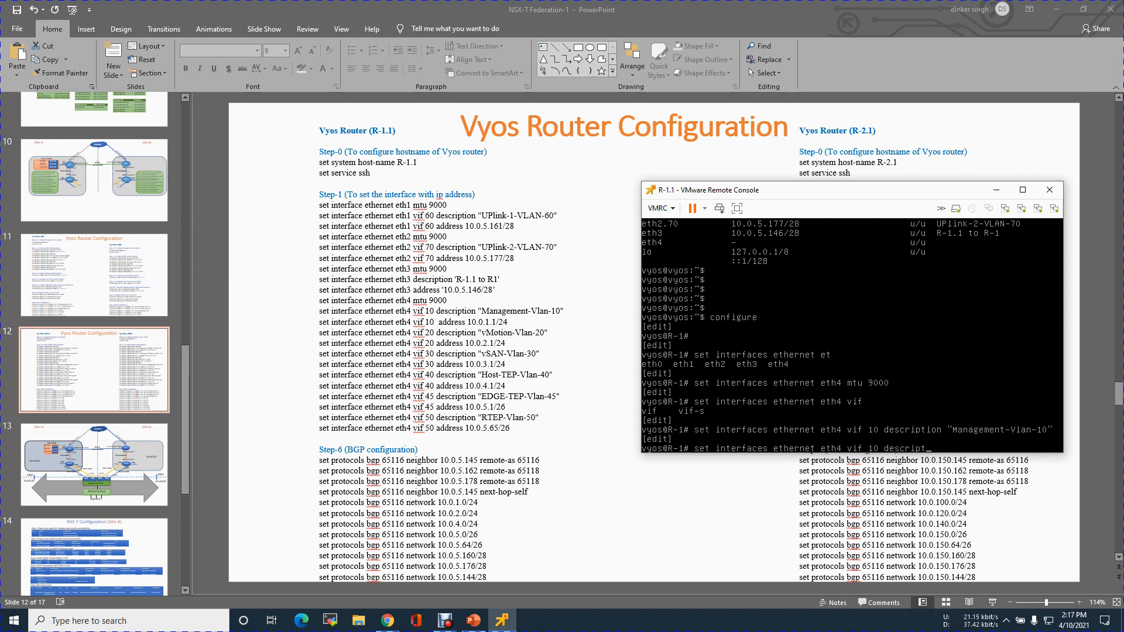
key("BackSpace")
key("BackSpace")
type("address 10.0.1.1/24")
key("Return")
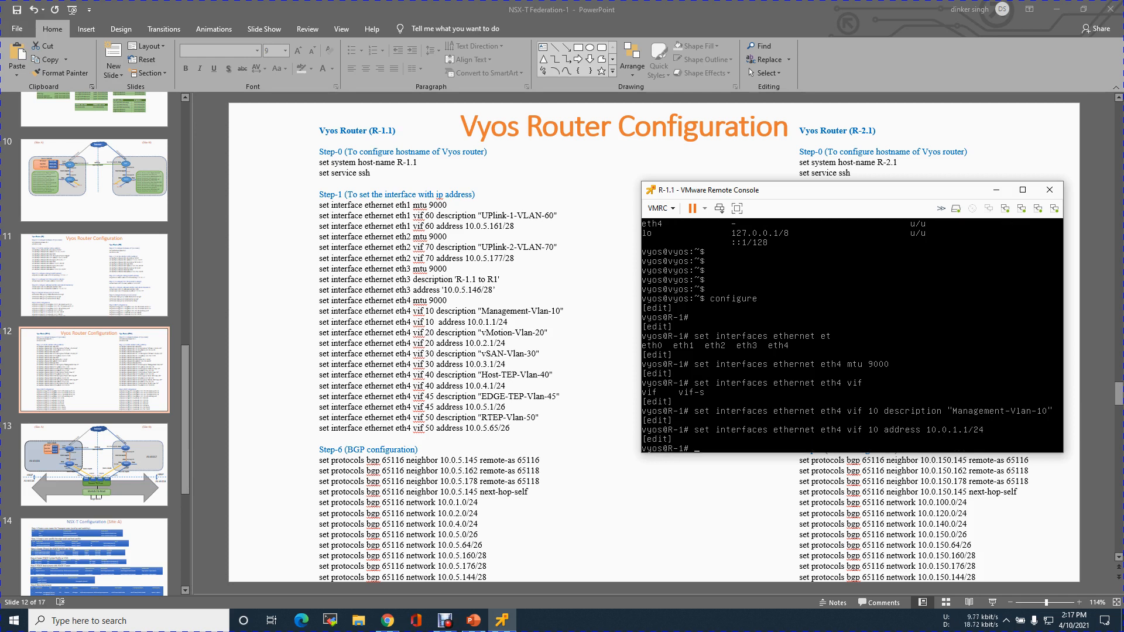
Create VLAN vif 20 on Ethernet interface eth4 with the description "vMotion-Vlan-20".
key("Up")
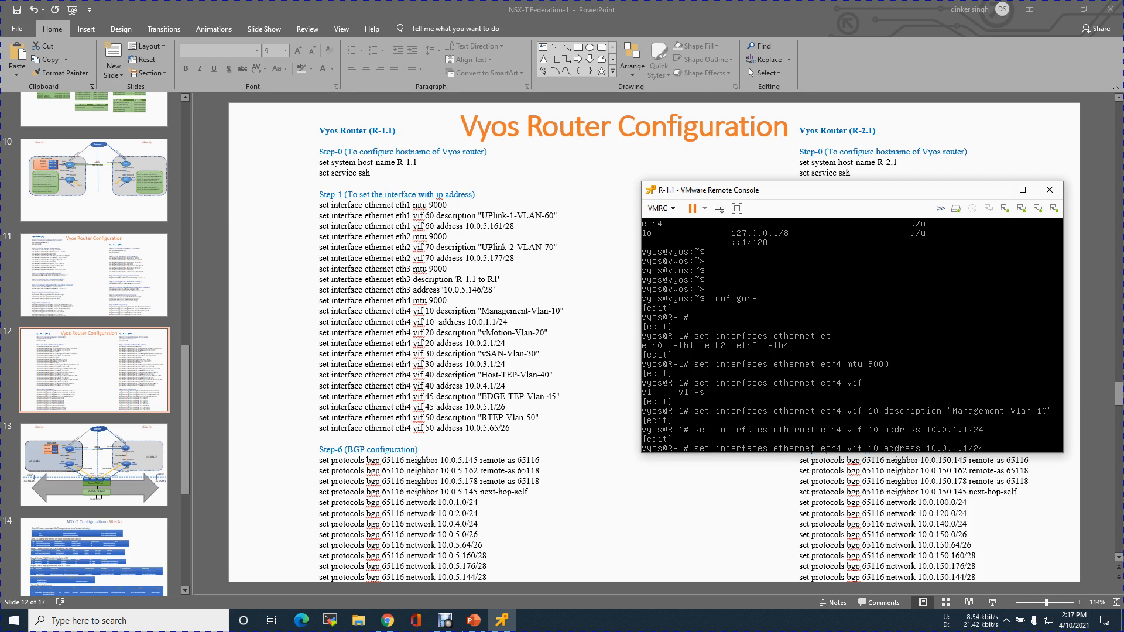
key("Up")
key("BackSpace")
type("2")
key("Left")
key("Left")
key("Left")
key("Left")
key("Left")
key("Left")
key("Left")
key("BackSpace")
key("BackSpace")
key("BackSpace")
key("BackSpace")
key("BackSpace")
key("BackSpace")
key("BackSpace")
key("BackSpace")
key("BackSpace")
key("BackSpace")
type("vMotion")
key("BackSpace")
type("2")
key("Return")
Assign the address 10.0.2.1/24 to VLAN vif 20 on Ethernet interface eth4.
key("Up")
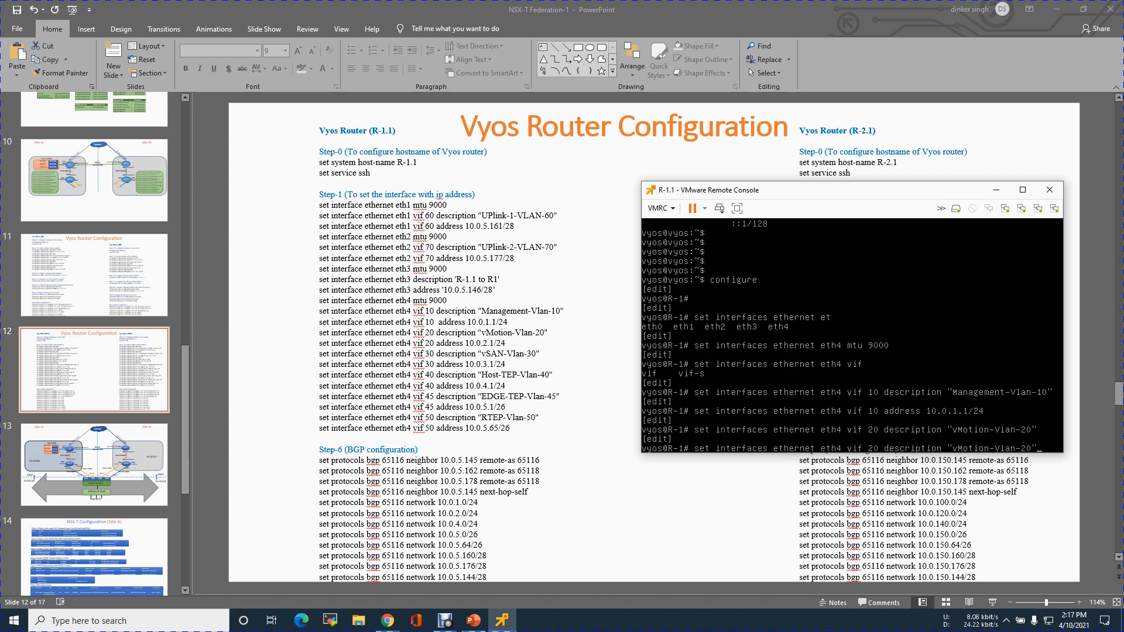
key("BackSpace")
key("BackSpace")
key("BackSpace")
key("BackSpace")
key("BackSpace")
key("BackSpace")
key("BackSpace")
key("BackSpace")
key("BackSpace")
key("BackSpace")
key("BackSpace")
key("BackSpace")
key("BackSpace")
key("BackSpace")
key("BackSpace")
key("BackSpace")
key("BackSpace")
key("BackSpace")
key("BackSpace")
key("BackSpace")
type("address 10.0.2.1/24")
key("Return")
Create VLAN vif 30 on Ethernet interface eth4 with the description "vSAN-Vlan-30".
key("Up")
key("Up")
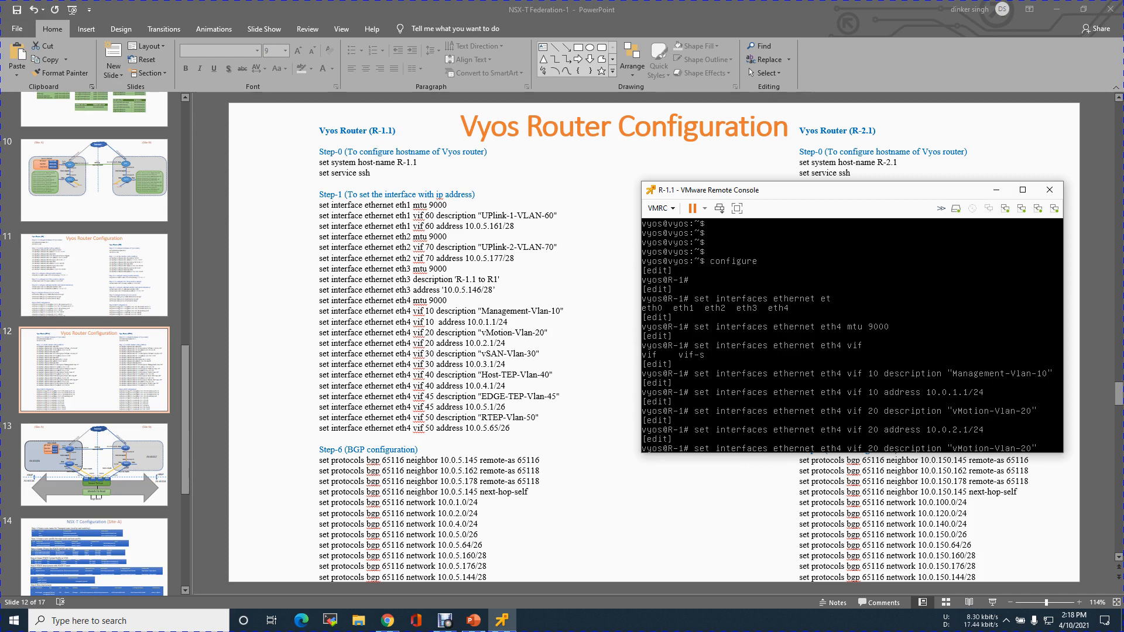
key("BackSpace")
type("3")
key("BackSpace")
key("BackSpace")
key("BackSpace")
key("BackSpace")
key("BackSpace")
key("BackSpace")
key("BackSpace")
type("vSAN")
key("BackSpace")
type("3")
key("Return")
Assign the address 10.0.3.1/24 to VLAN vif 30 on Ethernet interface eth4.
key("Up")
key("BackSpace")
key("BackSpace")
key("BackSpace")
key("BackSpace")
key("BackSpace")
key("BackSpace")
key("BackSpace")
key("BackSpace")
key("BackSpace")
key("BackSpace")
key("BackSpace")
key("BackSpace")
key("BackSpace")
key("BackSpace")
key("BackSpace")
key("BackSpace")
key("BackSpace")
key("BackSpace")
key("BackSpace")
key("BackSpace")
key("BackSpace")
key("BackSpace")
key("BackSpace")
key("BackSpace")
type("add")
key("Tab")
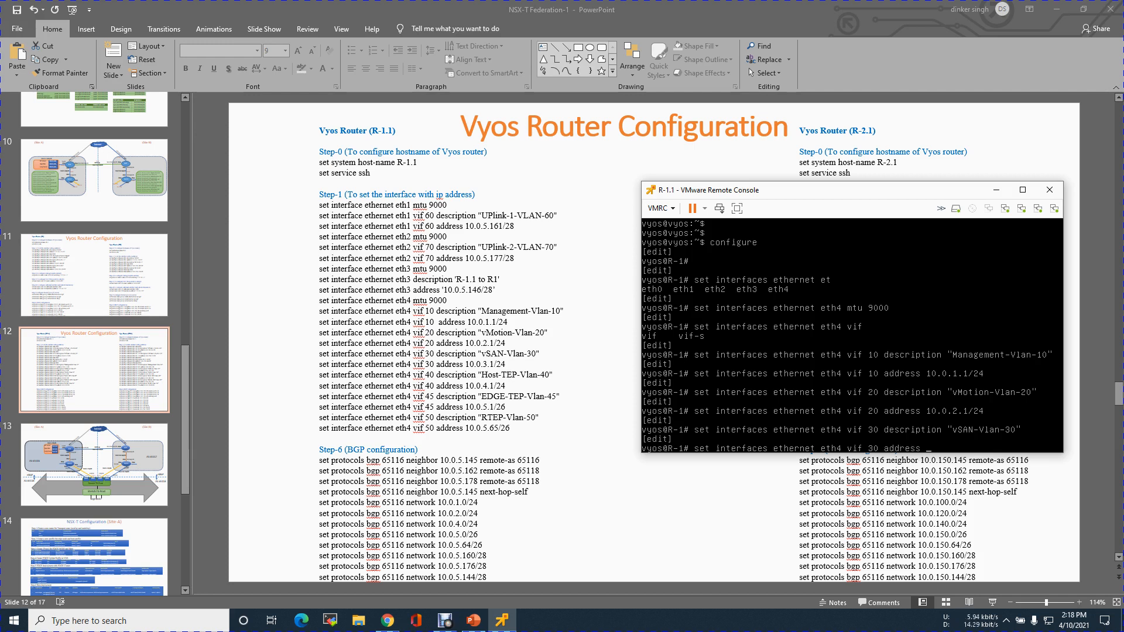
type("10.0.3.1/24")
key("Return")
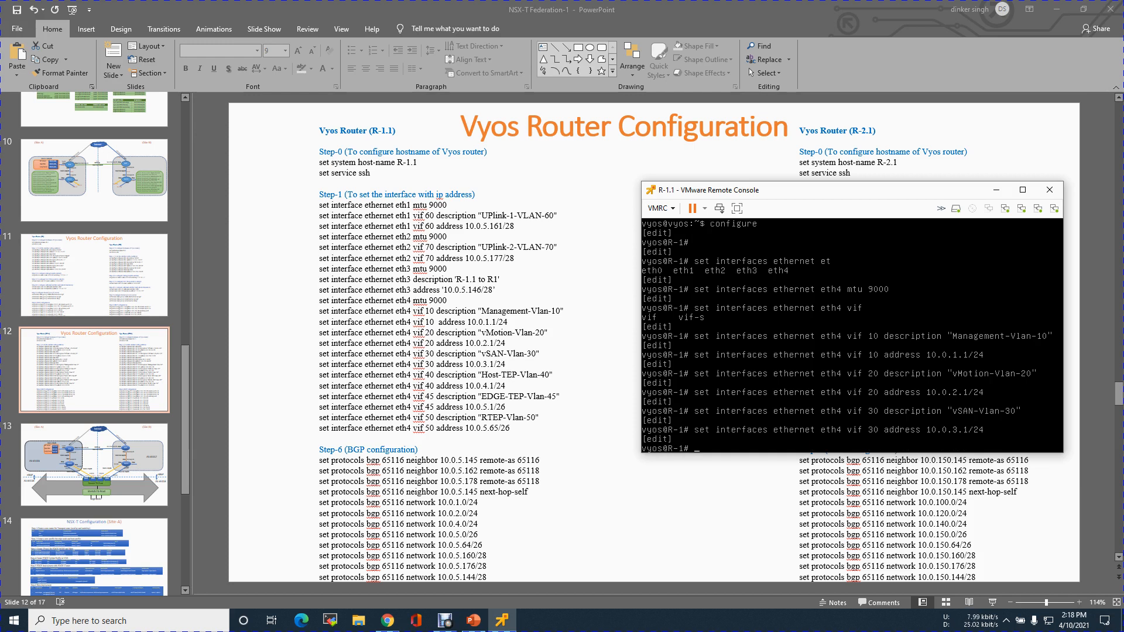
Create VLAN vif 40 on Ethernet interface eth4 with the description "Host-TEP-Vlan-40".
key("Up")
key("Up")
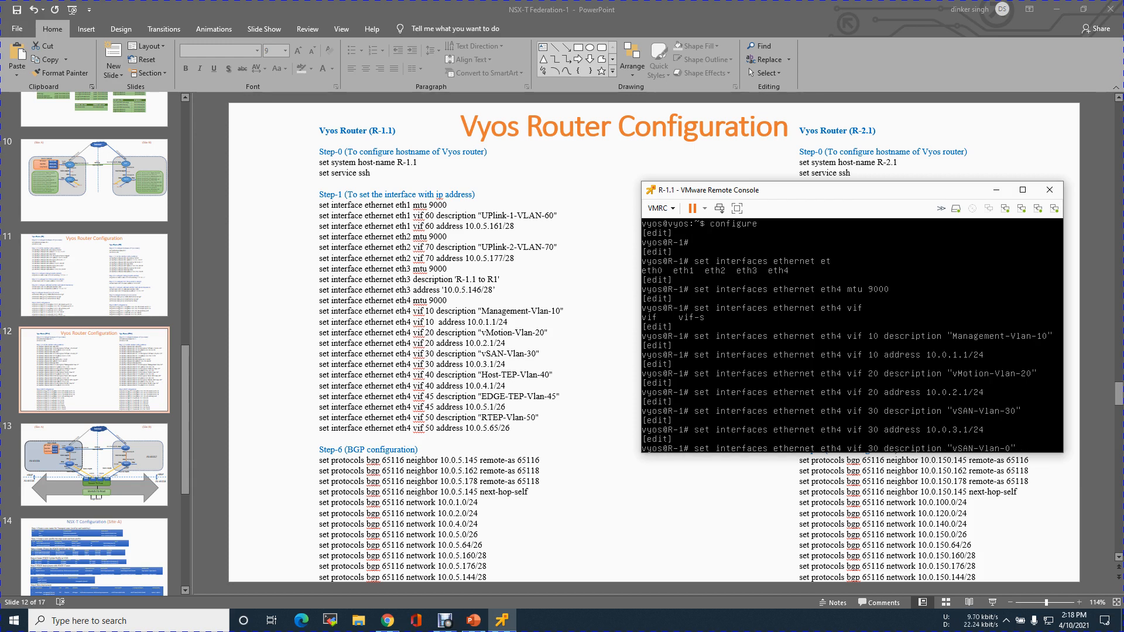
key("BackSpace")
type("5")
key("BackSpace")
type("4")
key("Left")
key("BackSpace")
key("BackSpace")
key("BackSpace")
key("BackSpace")
type("Host-TEP")
key("BackSpace")
type("4")
key("Return")
Assign the address 10.0.4.1/24 to VLAN vif 40 on Ethernet interface eth4.
key("Up")
key("BackSpace")
key("BackSpace")
key("BackSpace")
key("BackSpace")
key("BackSpace")
key("BackSpace")
key("BackSpace")
key("BackSpace")
key("BackSpace")
key("BackSpace")
key("BackSpace")
key("BackSpace")
key("BackSpace")
key("BackSpace")
key("BackSpace")
key("BackSpace")
key("BackSpace")
key("BackSpace")
key("BackSpace")
key("BackSpace")
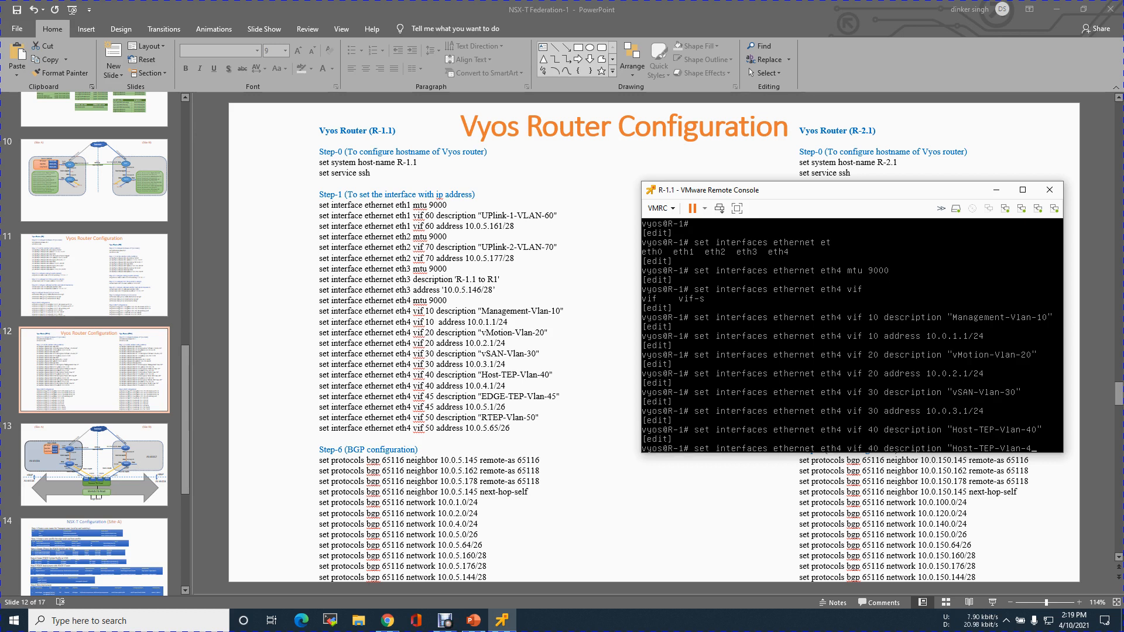
key("BackSpace")
key("BackSpace")
key("BackSpace")
type("address 10.0.4.1/24")
key("Return")
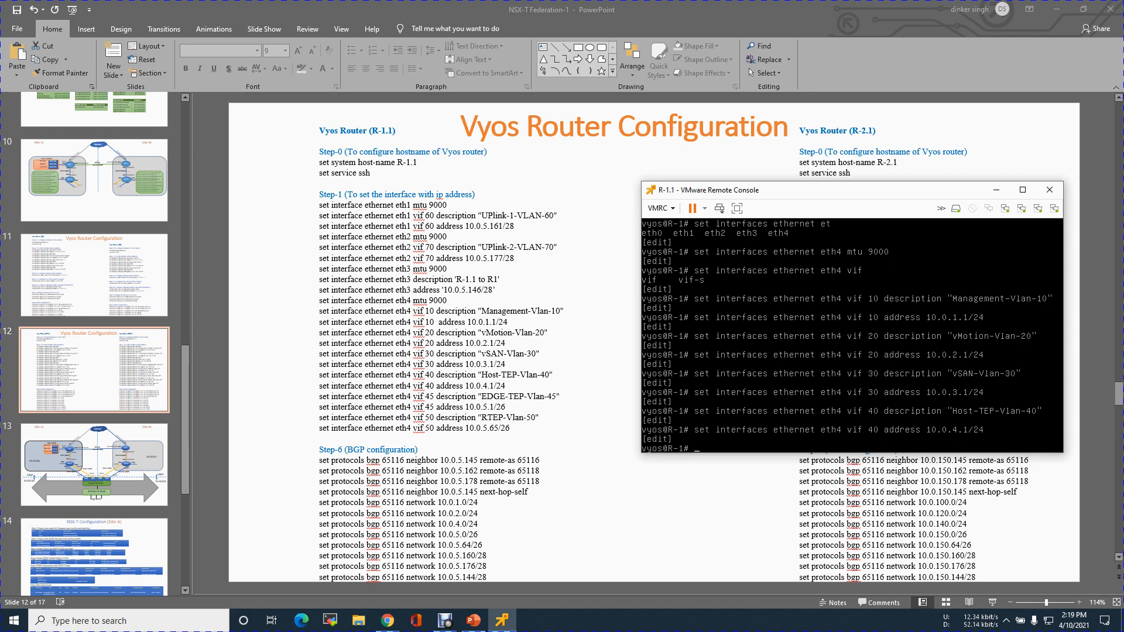
Create VLAN vif 45 on Ethernet interface eth4 with the description "EDGE-TEP-Vlan-45".
key("Up")
key("Up")
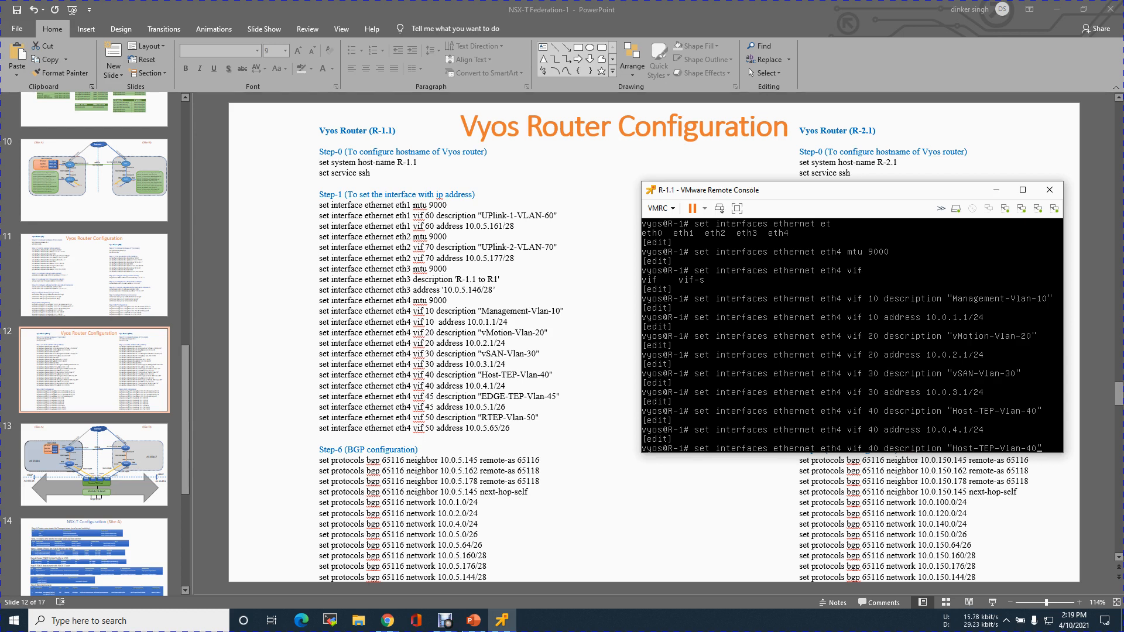
key("BackSpace")
type("5")
key("Left")
key("Left")
key("Left")
key("BackSpace")
key("BackSpace")
key("BackSpace")
key("BackSpace")
type("EDGE")
key("Left")
Assign the address 10.0.5.1/26 to VLAN vif 45 on Ethernet interface eth4.
key("BackSpace")
type("5")
key("Return")
key("Up")
key("BackSpace")
key("BackSpace")
key("BackSpace")
key("BackSpace")
key("BackSpace")
key("BackSpace")
key("BackSpace")
key("BackSpace")
key("BackSpace")
key("BackSpace")
key("BackSpace")
key("BackSpace")
key("BackSpace")
key("BackSpace")
key("BackSpace")
key("BackSpace")
key("BackSpace")
key("BackSpace")
key("BackSpace")
key("BackSpace")
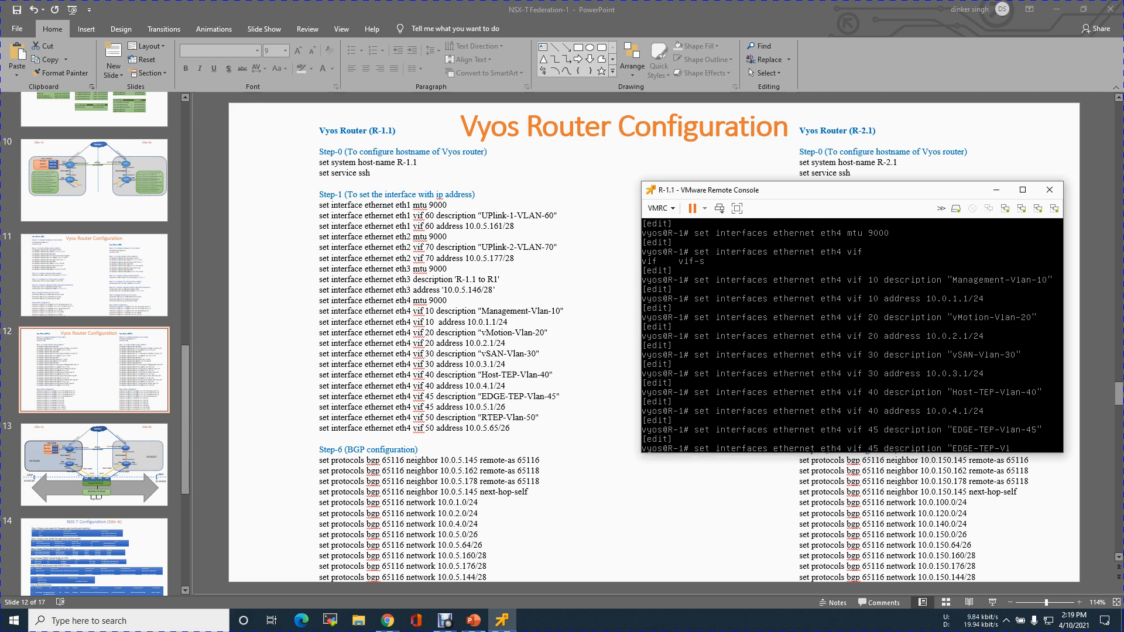
key("BackSpace")
type("address 10.0.5.1/26")
key("Return")
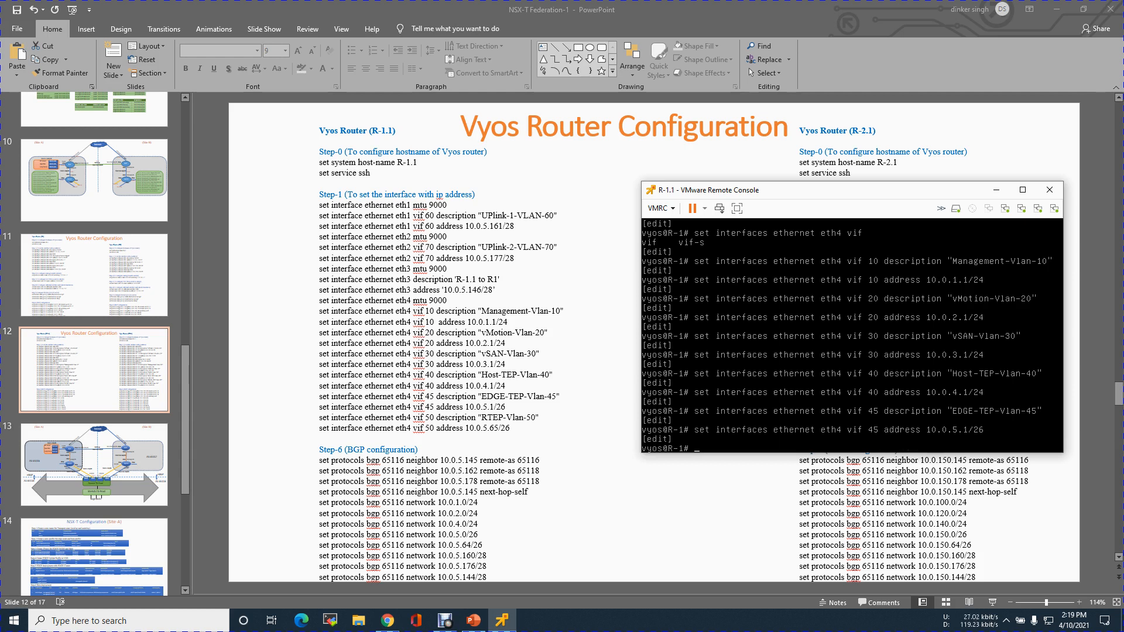
Create VLAN vif 50 on Ethernet interface eth4 with the description "RTEP-Vlan-50".
key("Up")
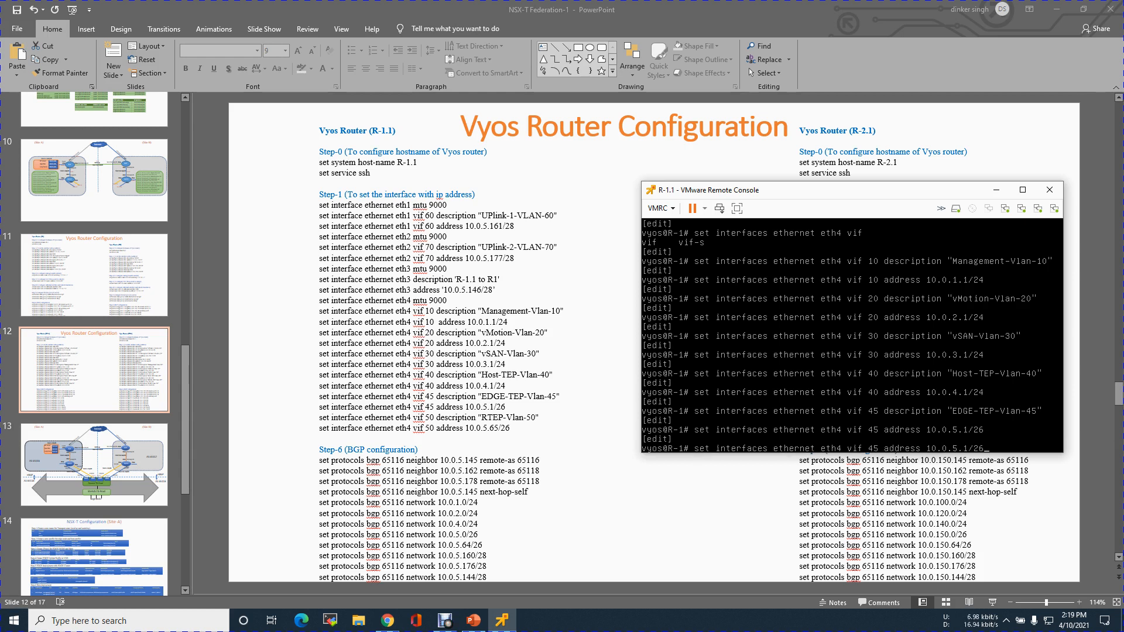
key("Up")
key("Left")
key("BackSpace")
key("BackSpace")
type("50")
key("Left")
key("Left")
key("Left")
key("Left")
key("Left")
key("Left")
key("Left")
key("Left")
key("BackSpace")
key("BackSpace")
key("BackSpace")
key("BackSpace")
key("BackSpace")
type("R")
Assign the address 10.0.5.65/26 to VLAN vif 50 on Ethernet interface eth4.
key("BackSpace")
key("BackSpace")
type("50")
key("Return")
key("BackSpace")
key("BackSpace")
key("BackSpace")
key("BackSpace")
key("BackSpace")
key("BackSpace")
key("BackSpace")
key("BackSpace")
key("BackSpace")
key("BackSpace")
key("BackSpace")
key("BackSpace")
key("BackSpace")
key("BackSpace")
key("BackSpace")
key("BackSpace")
key("BackSpace")
key("BackSpace")
key("BackSpace")
key("BackSpace")
key("BackSpace")
key("BackSpace")
key("BackSpace")
type("address 10.0.5.")
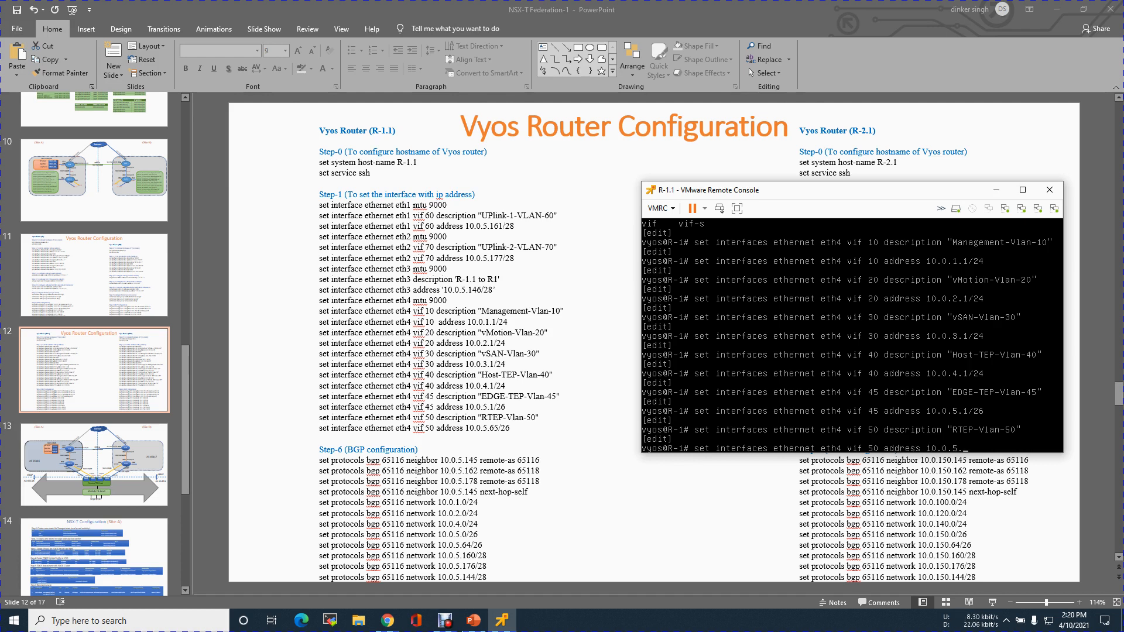
type("65/26")
key("Return")
Commit and save the router configuration, and exit configuration mode.
type("commit")
key("Return")
type("s")
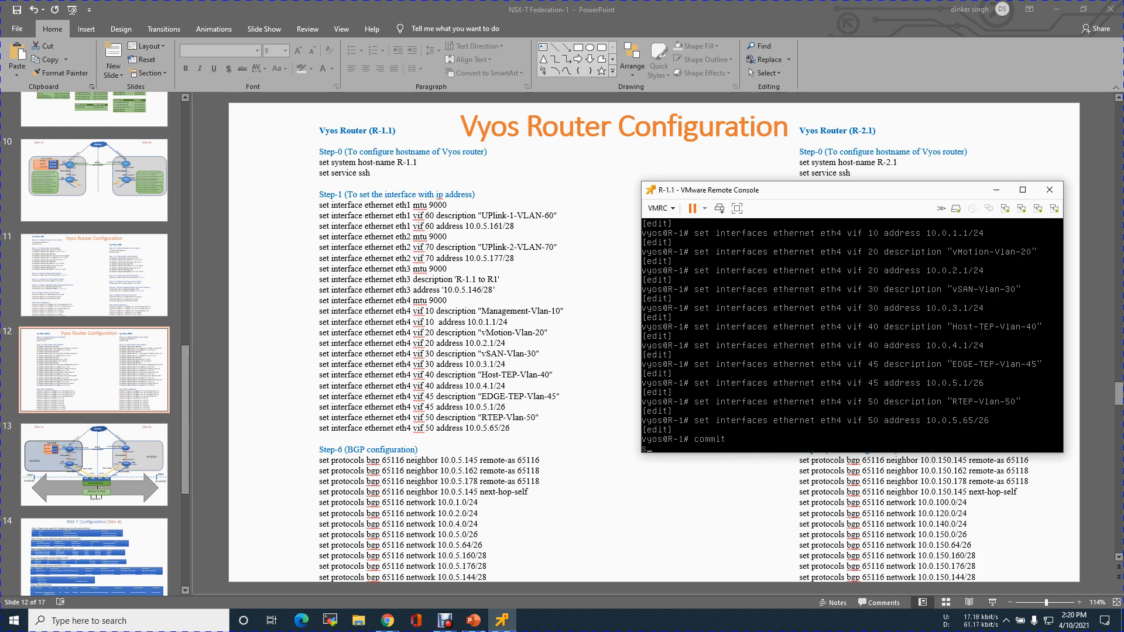
type("ave")
key("Return")
type("exit")
key("Return")
Show all interfaces on R-1.1 to check their addresses, link states and descriptions.
type("show int")
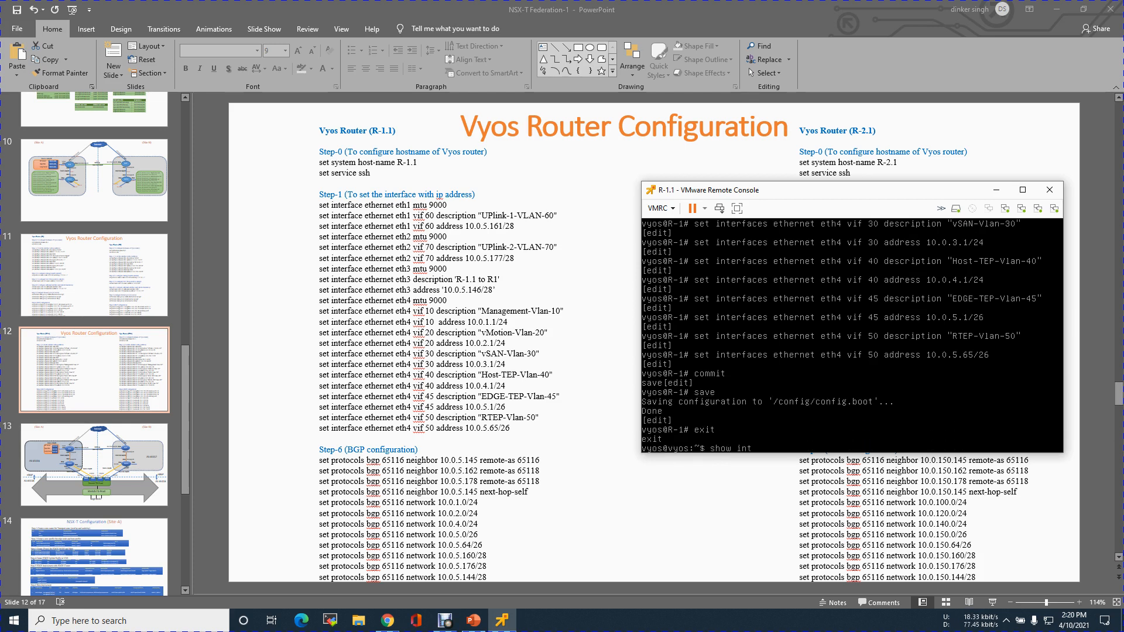
key("Tab")
key("Return")
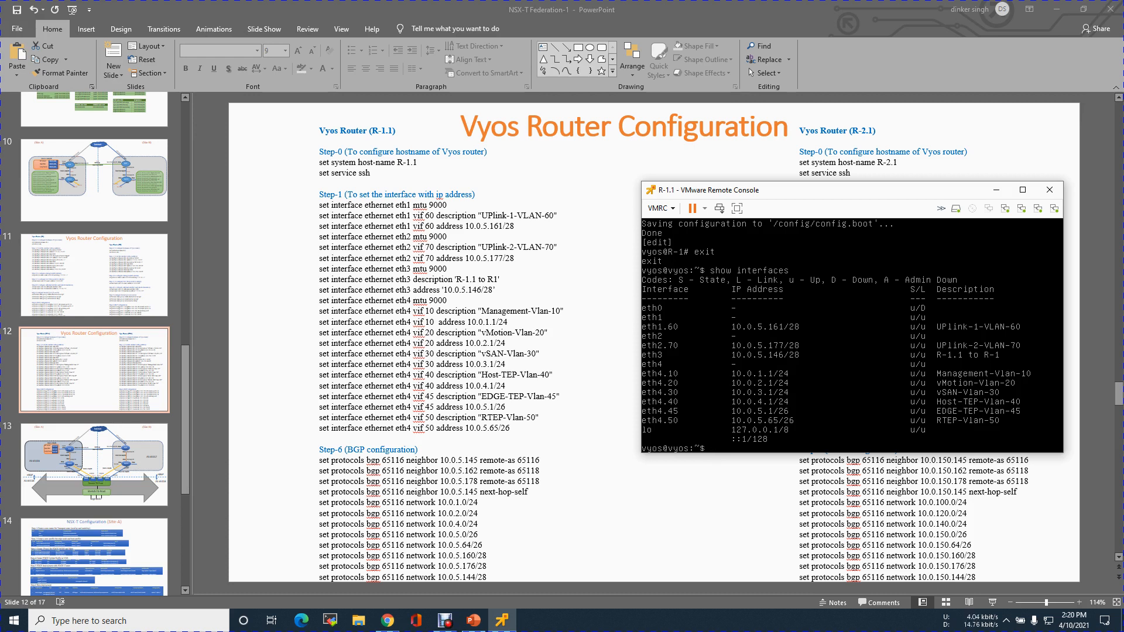
Enter configuration mode and begin a BGP protocol command for local AS 65116, leaving it unexecuted.
type("configure")
key("Return")
type("set protocols bgp")
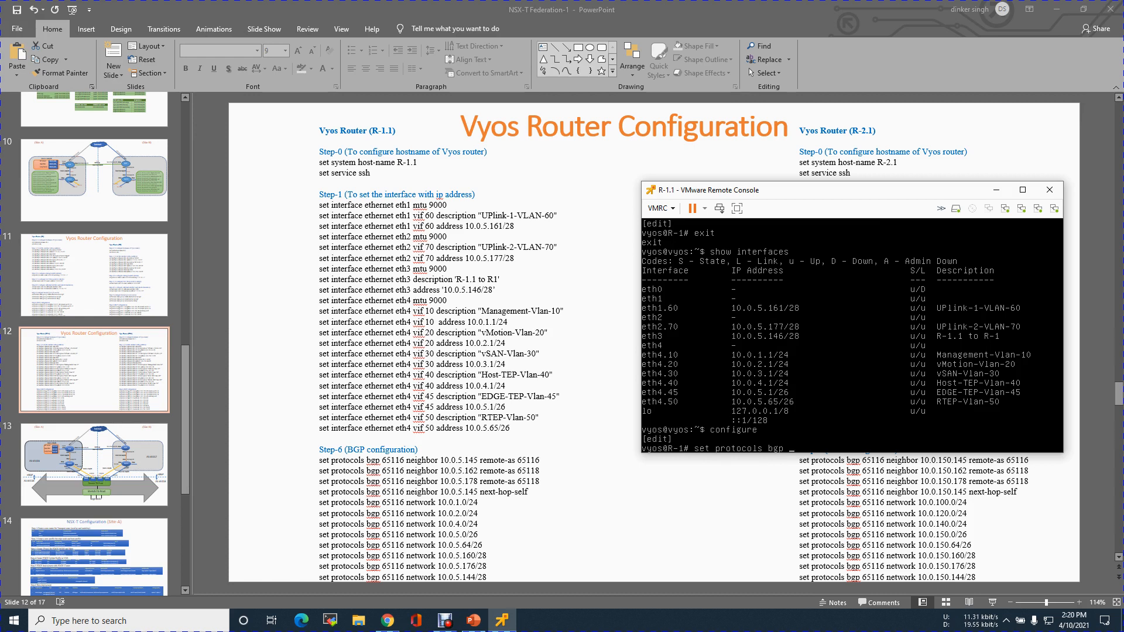
type(" 65116")
Check router R-1.1 and its AS number in the slide 13 topology diagram, and return to the R-1.1 console over slide 12.
left_click(154, 431)
left_click(154, 431)
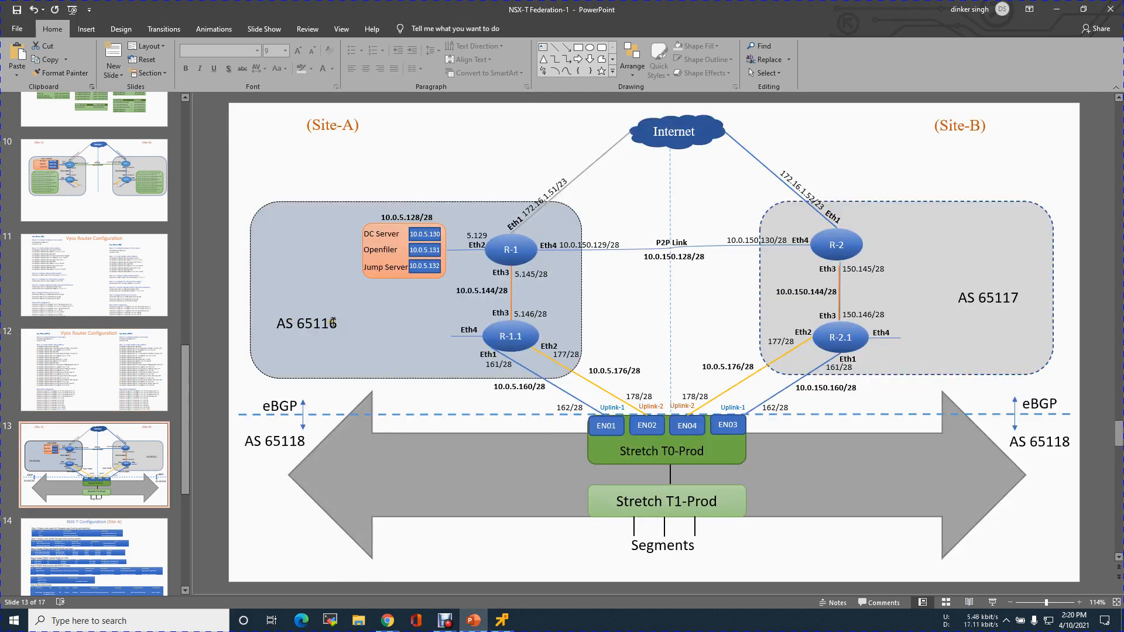
left_click(507, 347)
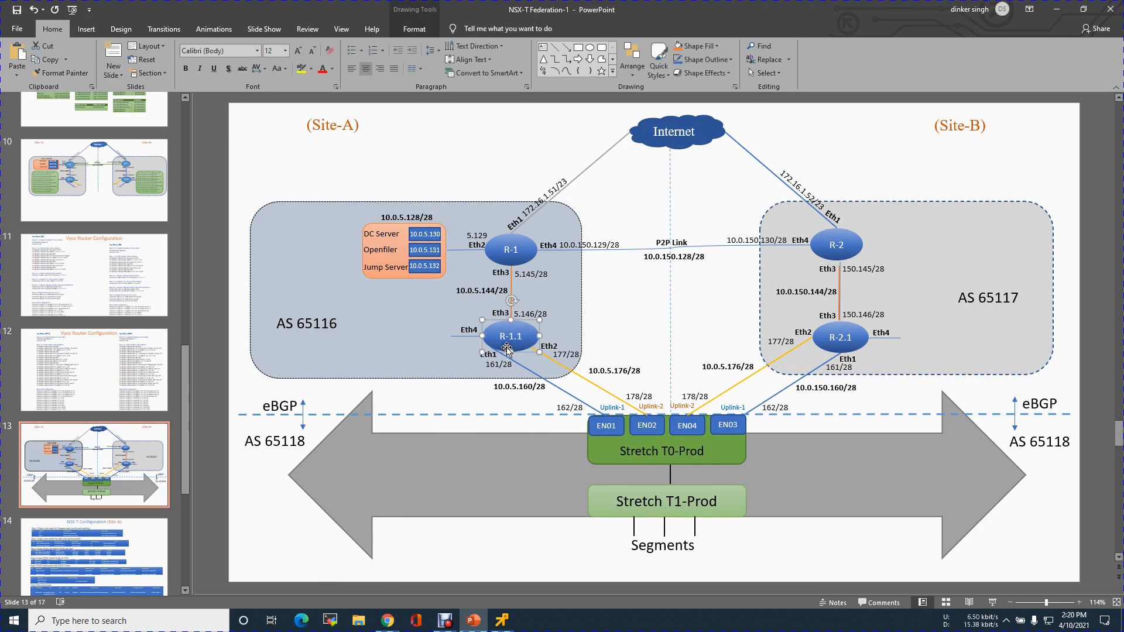
left_click(125, 360)
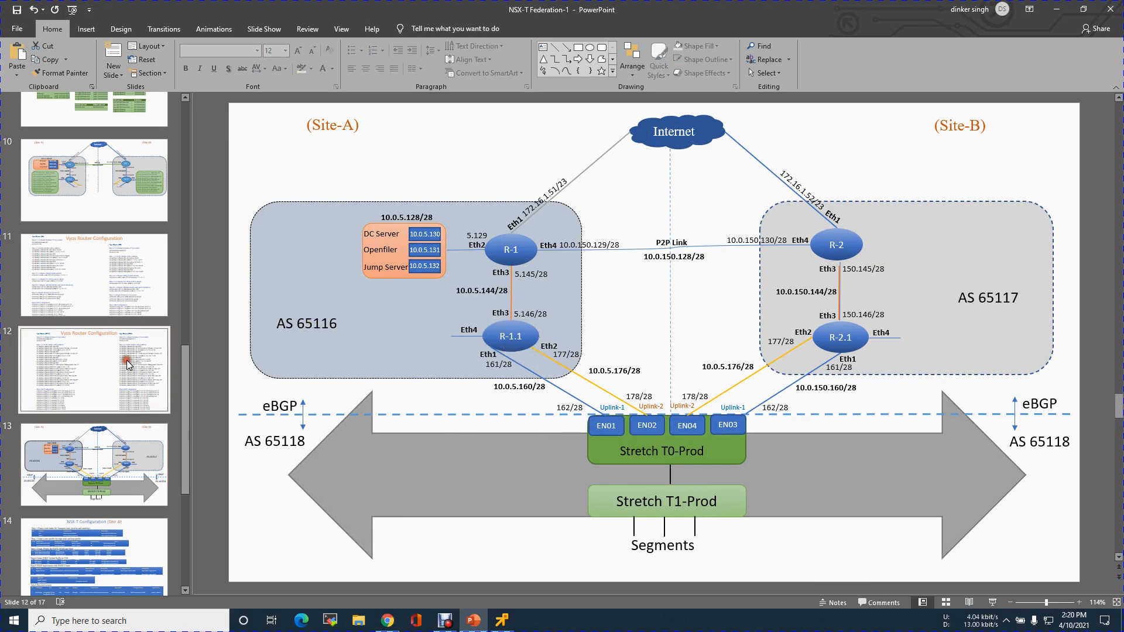
left_click(502, 620)
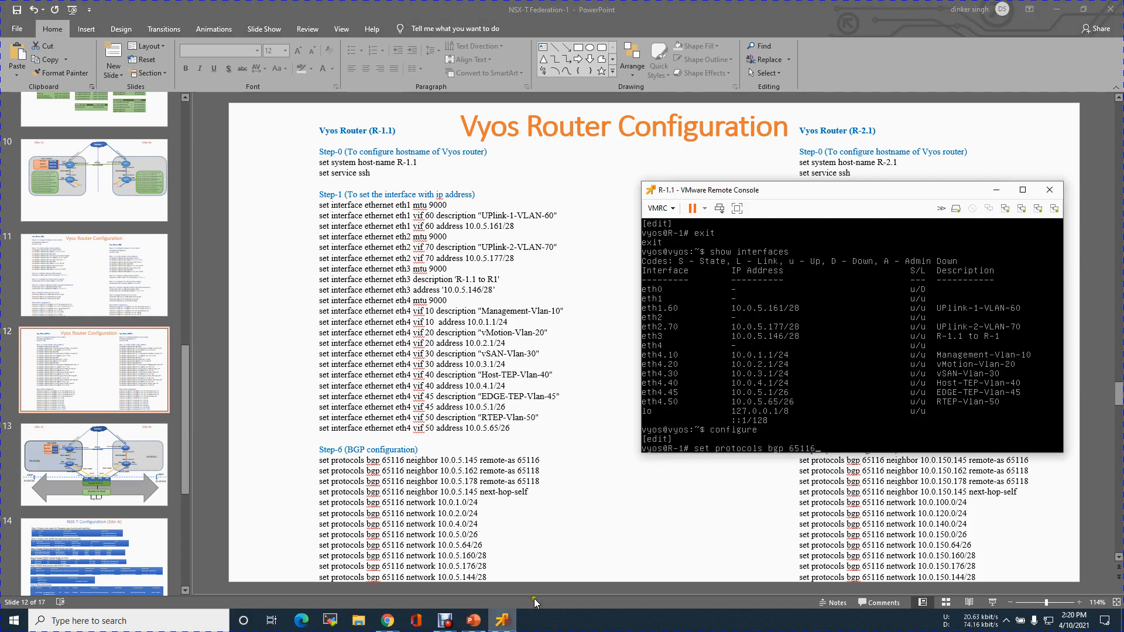
Complete the BGP command for AS 65116 with neighbor 10.0.5.145 and remote-as 65116.
type("neighbor 10.0.5.145")
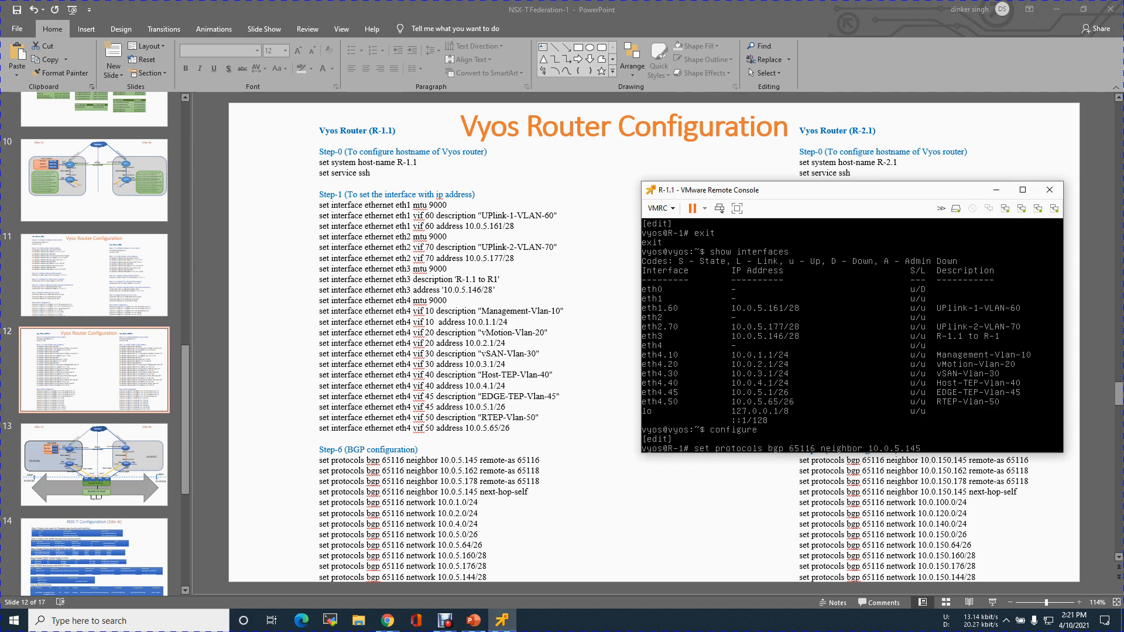
type(" remote-as 65116")
key("Return")
Examine the uplinks from R-1.1 to EN01 and EN02 in the topology diagrams, and return to the router console over slide 12.
key("Up")
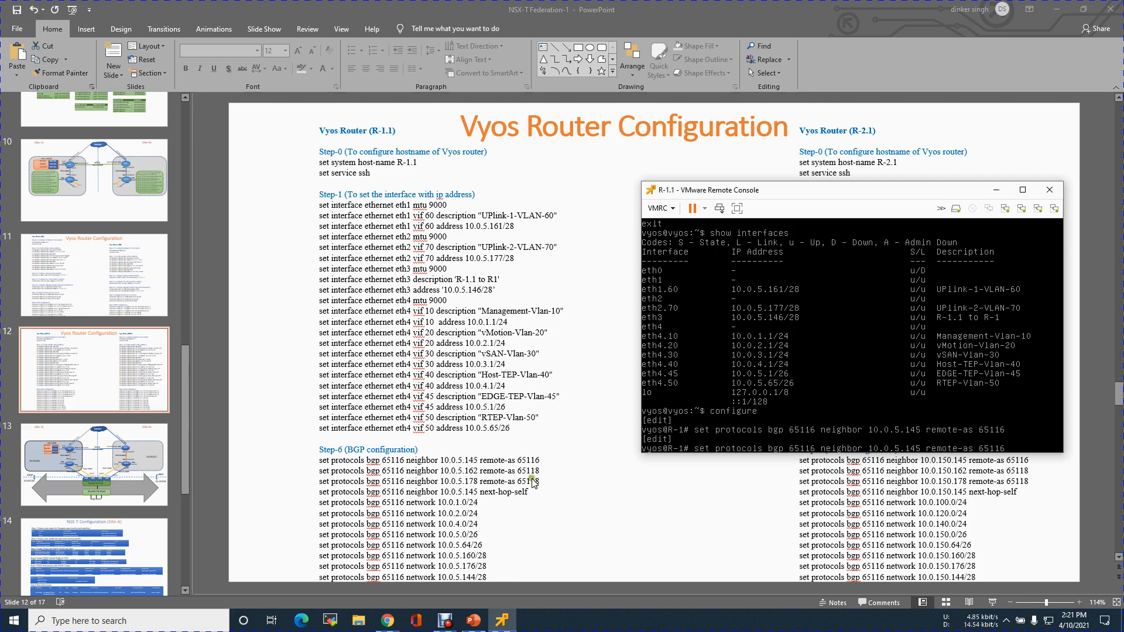
left_click(102, 204)
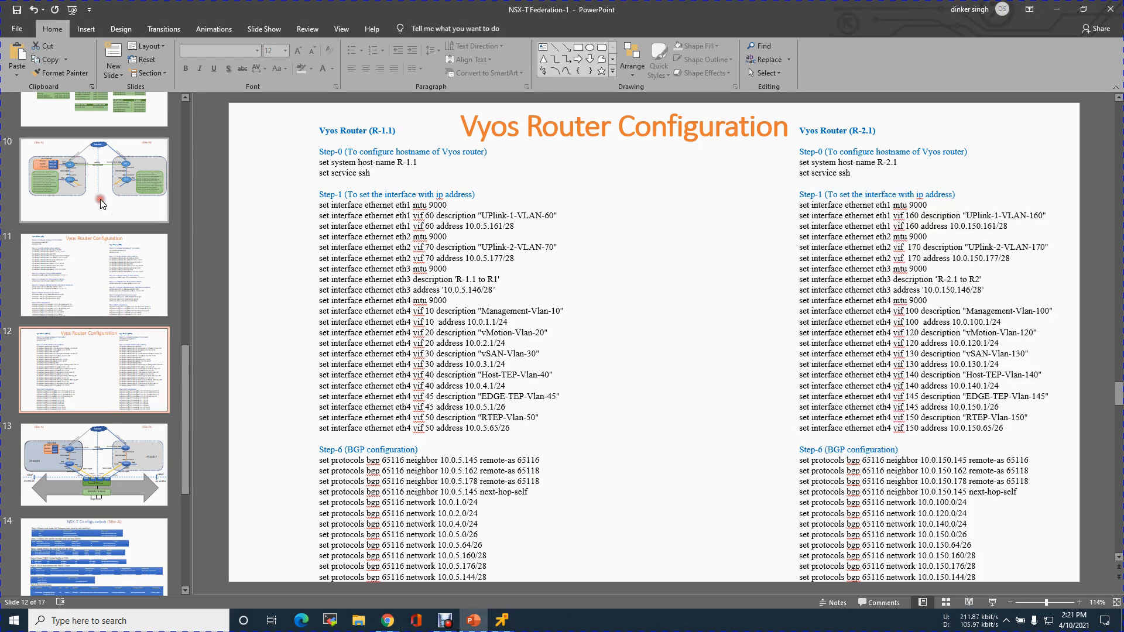
left_click(102, 203)
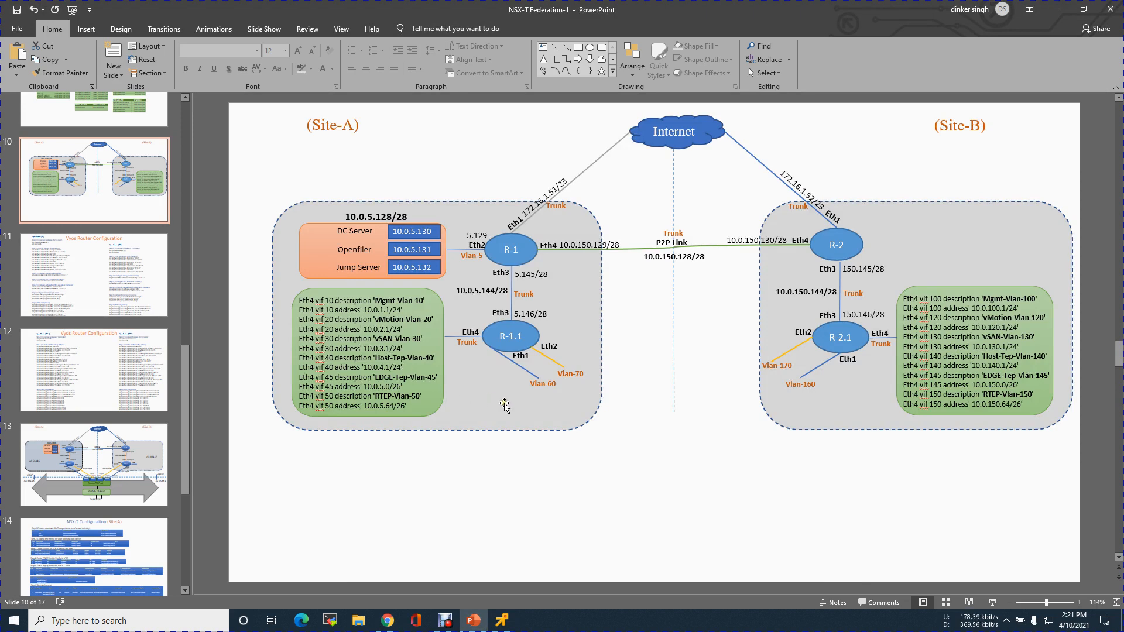
left_click(148, 480)
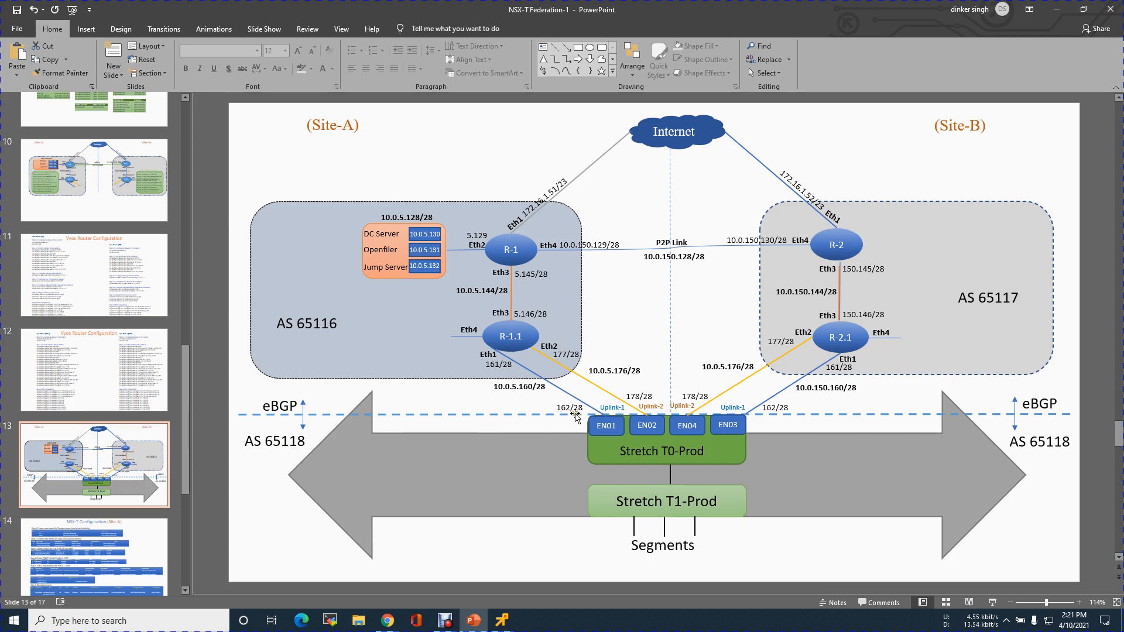
left_click(647, 407)
left_click(602, 407)
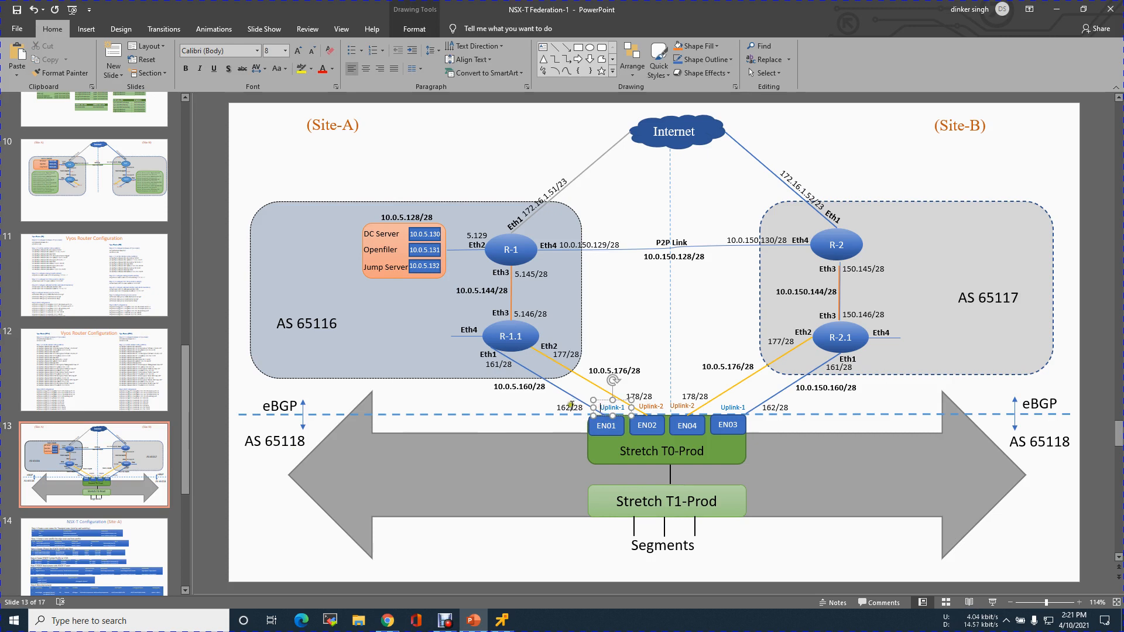
left_click(112, 361)
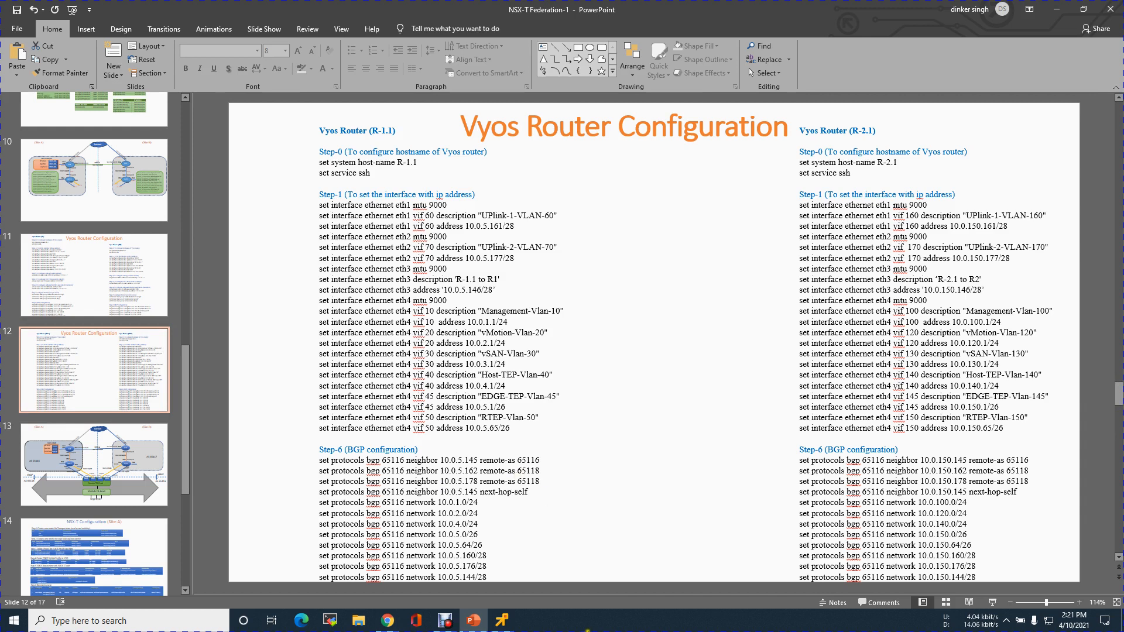
left_click(507, 621)
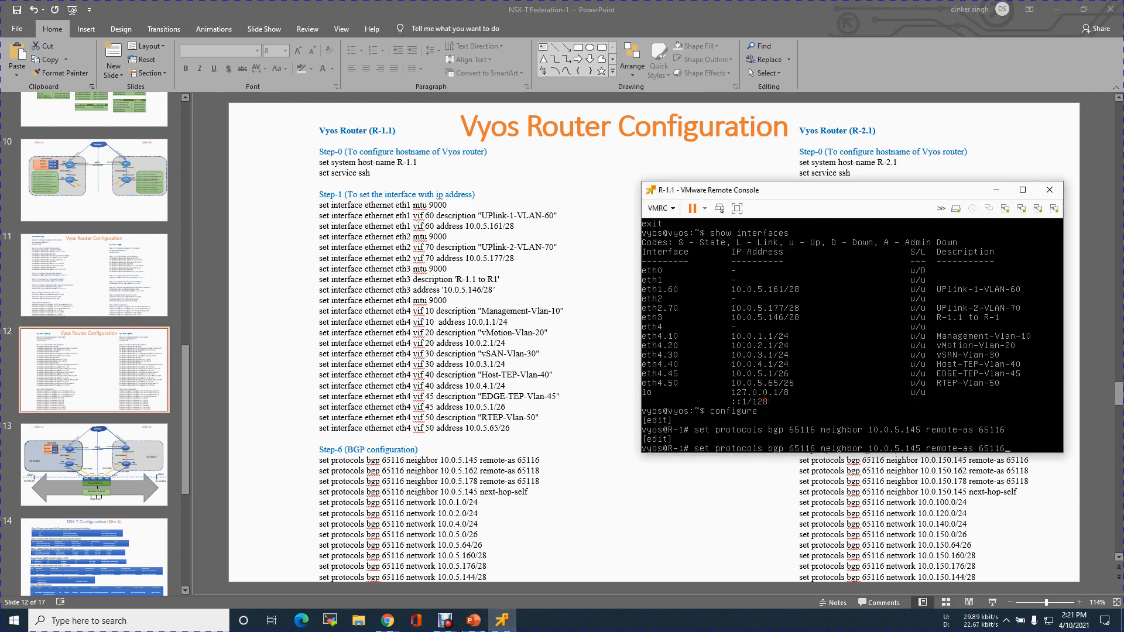
Add BGP neighbor 10.0.5.162 with remote-as 65118 under AS 65116.
key("BackSpace")
type("8")
key("BackSpace")
key("BackSpace")
type("62")
key("Return")
Add BGP neighbor 10.0.5.178 with remote-as 65118 under AS 65116.
key("Up")
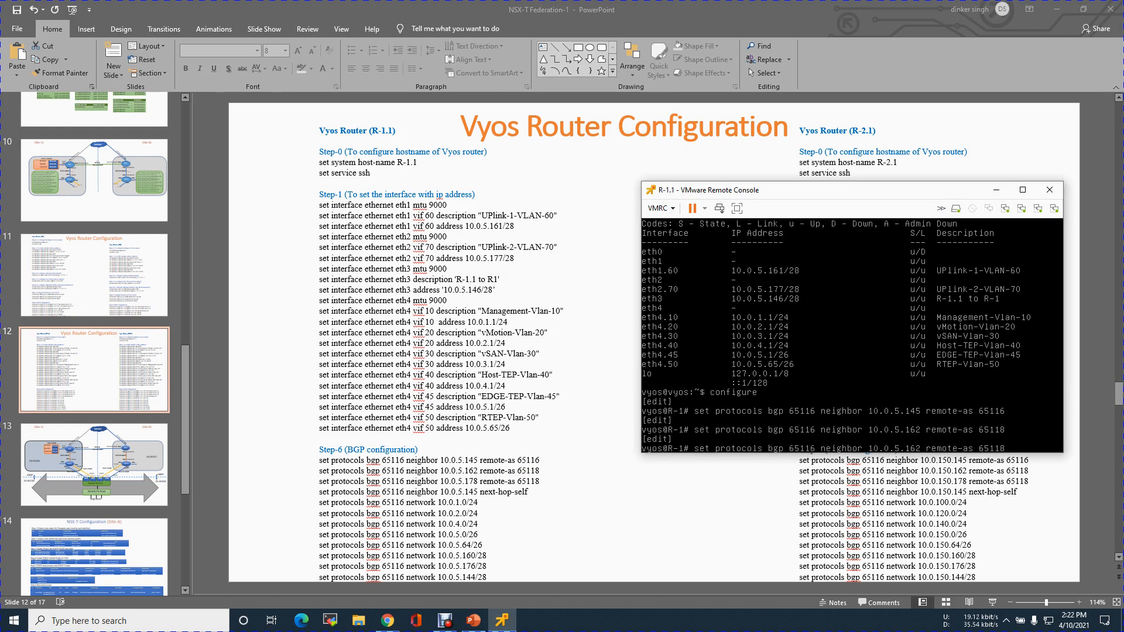
key("BackSpace")
key("BackSpace")
type("78")
key("Return")
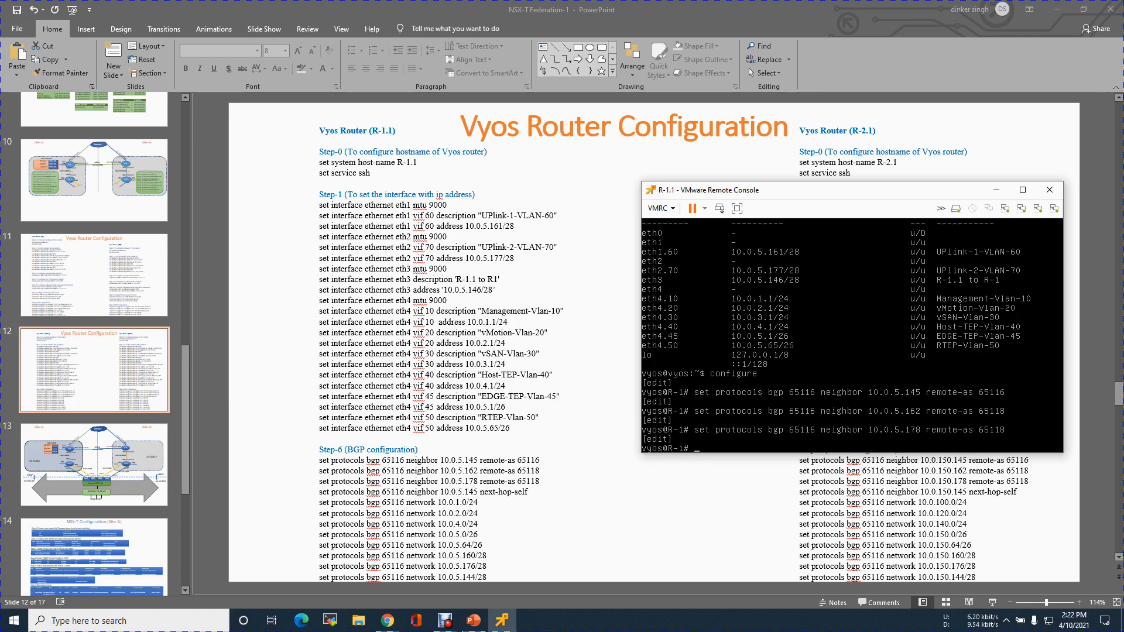
Enable nexthop-self for BGP neighbor 10.0.5.145 under AS 65116.
key("Up")
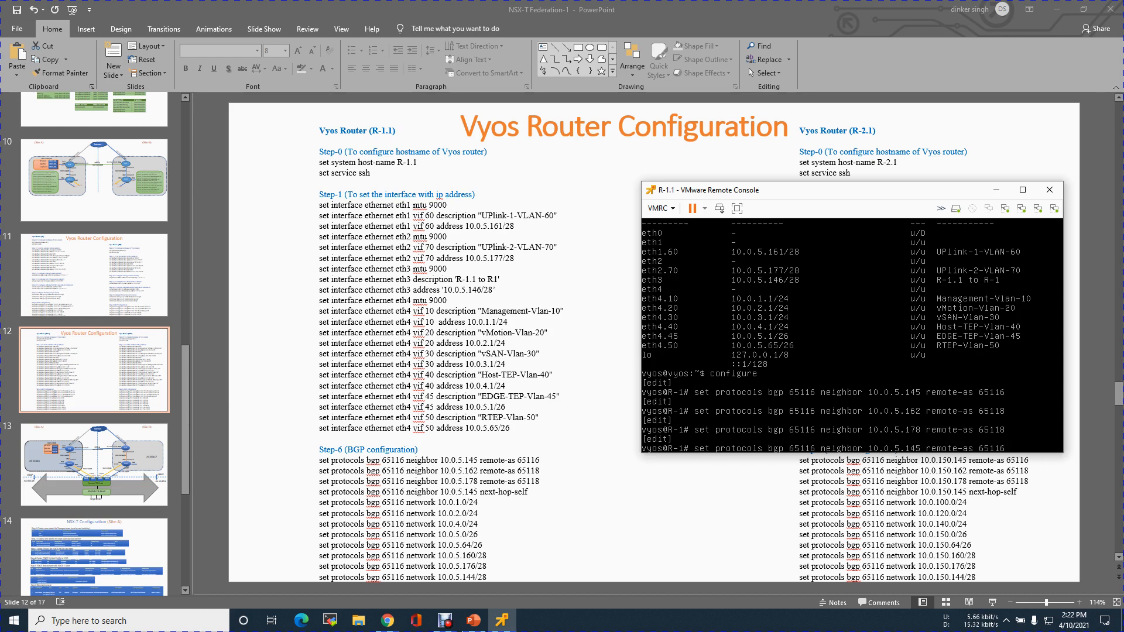
key("BackSpace")
key("BackSpace")
key("BackSpace")
key("BackSpace")
key("BackSpace")
key("BackSpace")
key("BackSpace")
key("BackSpace")
key("BackSpace")
key("BackSpace")
key("BackSpace")
key("BackSpace")
key("BackSpace")
key("BackSpace")
type("nexthop-self")
key("Return")
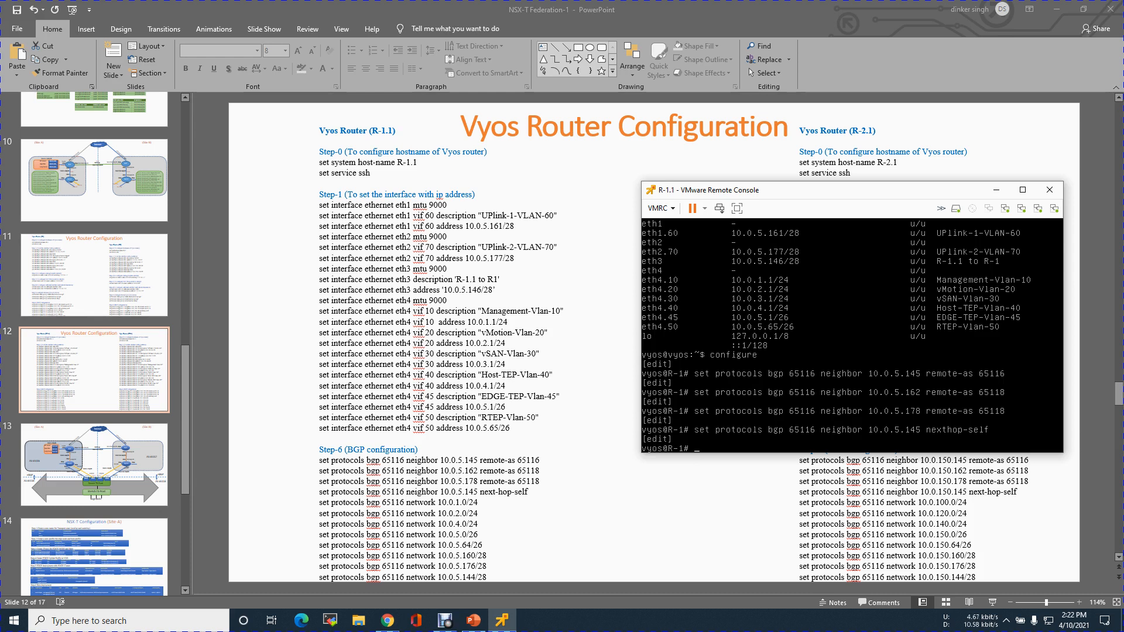
key("Up")
key("BackSpace")
key("BackSpace")
key("BackSpace")
key("BackSpace")
key("BackSpace")
key("BackSpace")
key("BackSpace")
key("BackSpace")
key("BackSpace")
key("BackSpace")
key("BackSpace")
key("BackSpace")
key("BackSpace")
key("BackSpace")
key("BackSpace")
key("BackSpace")
key("BackSpace")
key("BackSpace")
key("BackSpace")
key("BackSpace")
type("tw")
key("Return")
Add the network 10.0.1.0/24 to BGP AS 65116.
key("Up")
key("BackSpace")
key("BackSpace")
type("etwork 10.0.1.0")
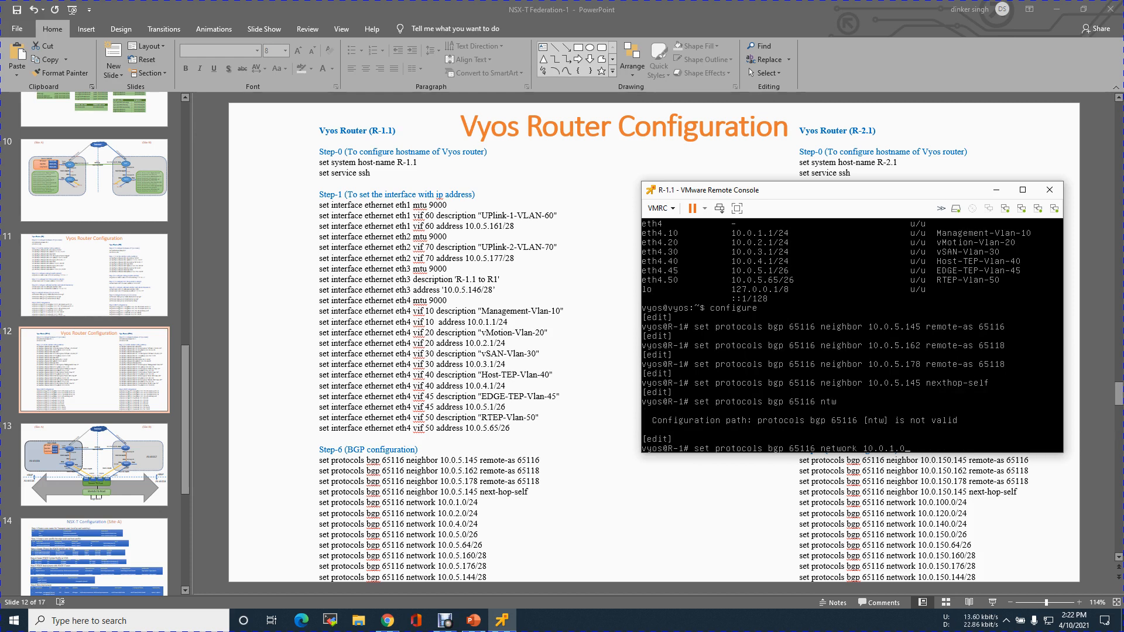
type("/24")
key("Return")
Add the networks 10.0.2.0/24 and 10.0.4.0/24 to BGP AS 65116.
key("Up")
key("Left")
key("Left")
key("Left")
key("Left")
key("Left")
key("BackSpace")
type("2")
key("Return")
key("Up")
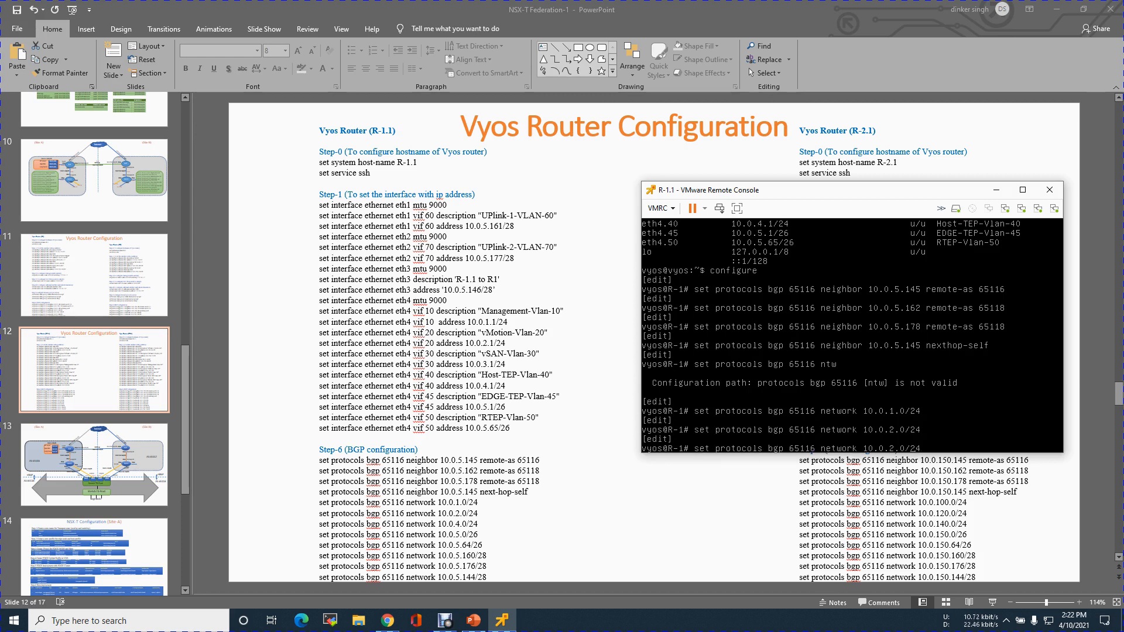
key("BackSpace")
type("4")
key("Return")
Add the network 10.0.5.0/24 to BGP AS 65116.
key("Up")
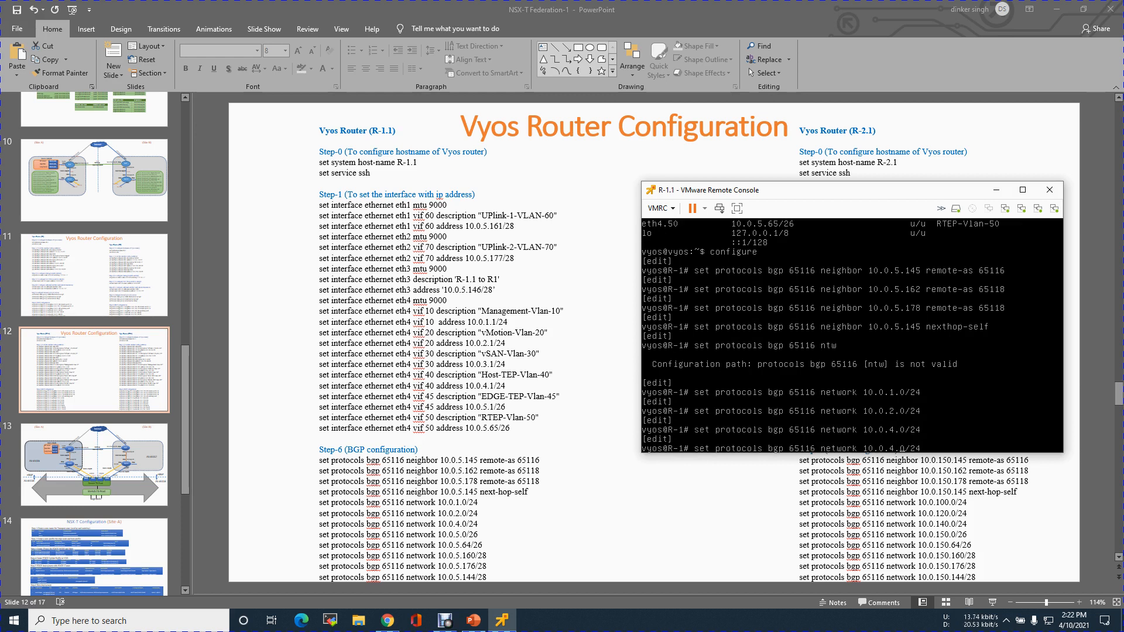
key("BackSpace")
type("5")
key("Return")
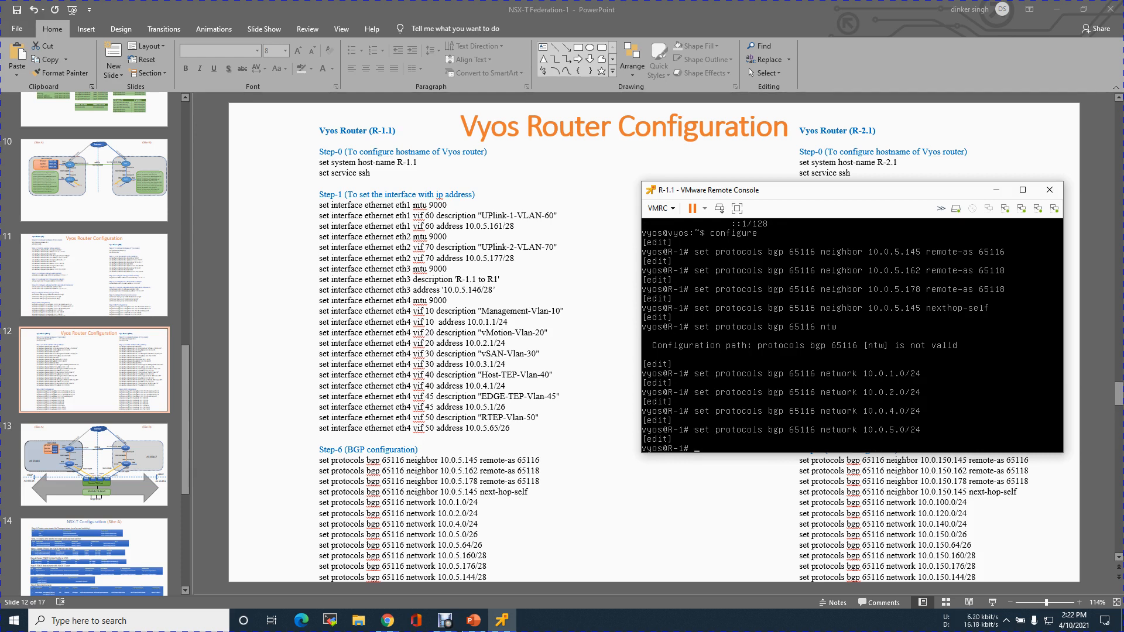
Delete the network 10.0.5.0/24 from BGP AS 65116.
type("delete protocols bgp 65116 network")
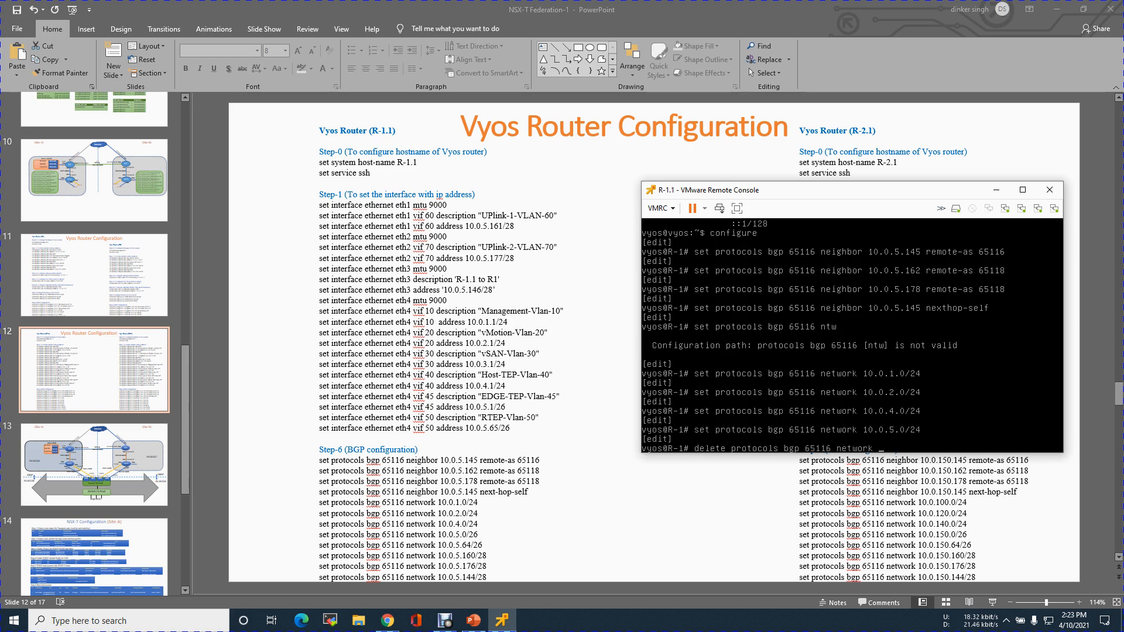
type(" 10.0.5.0/24")
key("Return")
Add the networks 10.0.5.0/26 and 10.0.5.64/26 to BGP AS 65116.
key("Up")
key("Up")
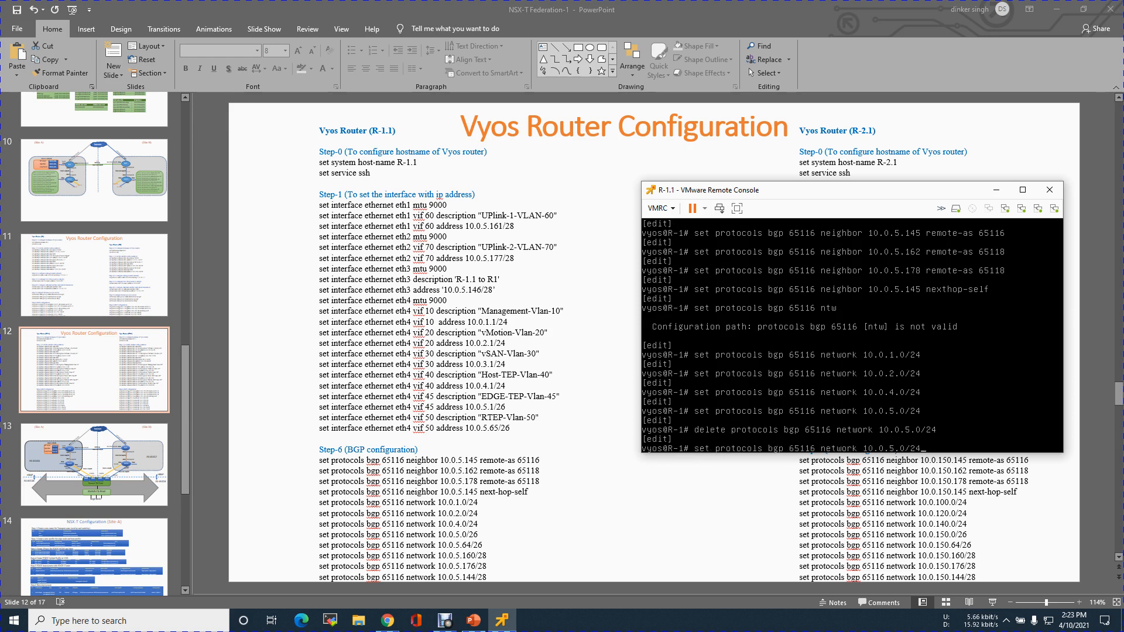
key("BackSpace")
type("6")
key("Return")
key("Up")
key("Left")
key("BackSpace")
type("6")
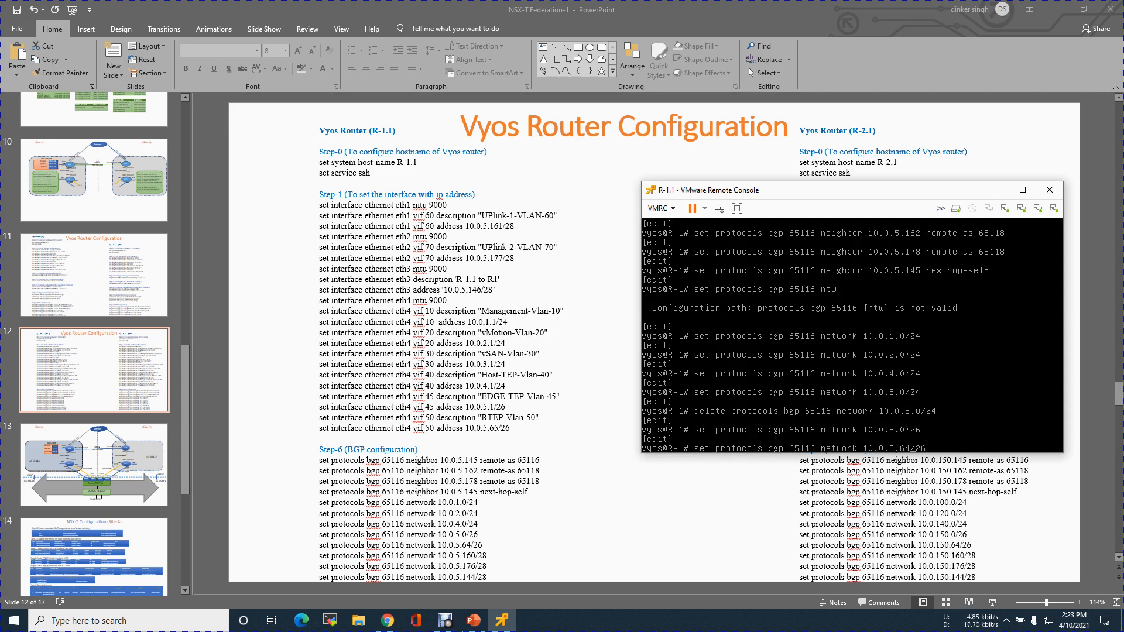
key("Return")
Try to add the network 10.0.5.160/26 to BGP AS 65116.
key("Up")
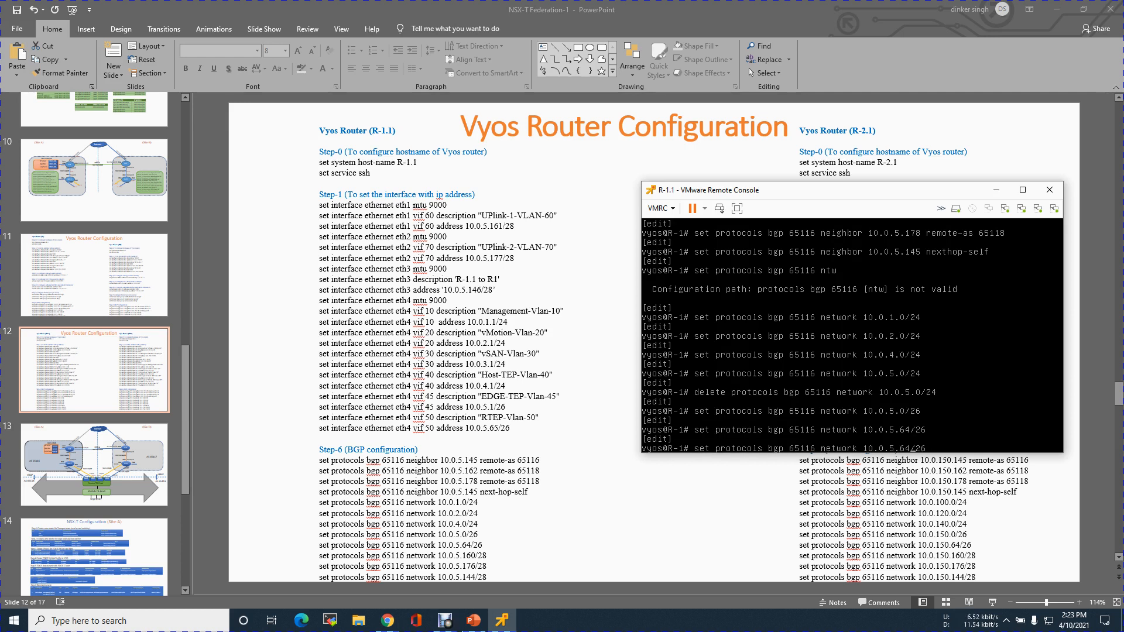
key("BackSpace")
key("BackSpace")
type("160")
key("Return")
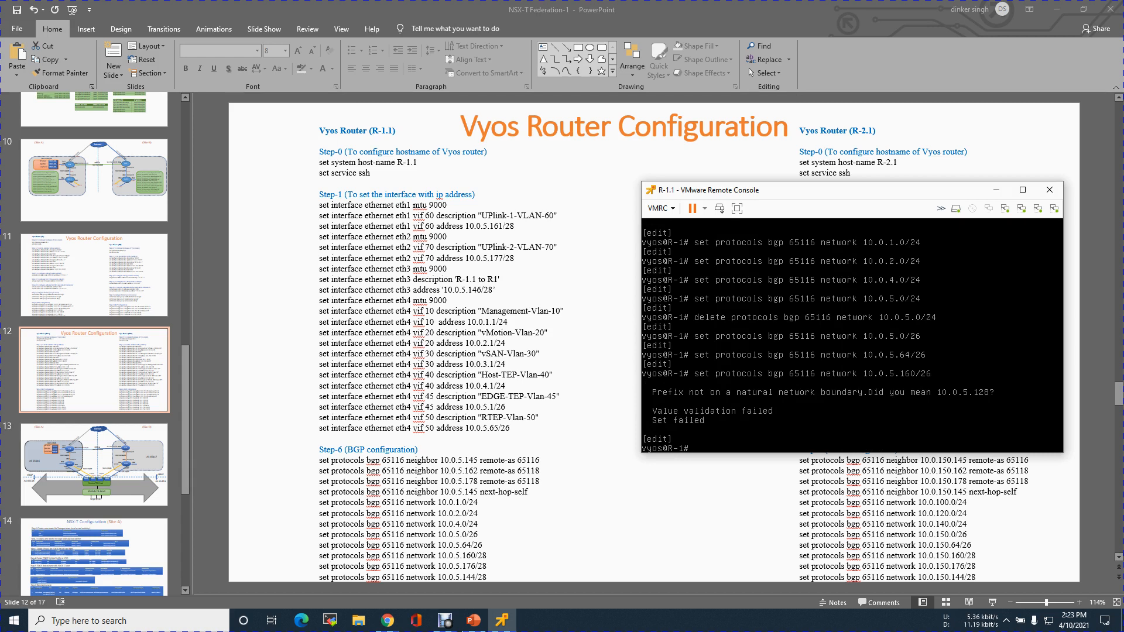
Add the networks 10.0.5.160/28 and 10.0.5.176/28 to BGP AS 65116.
key("Up")
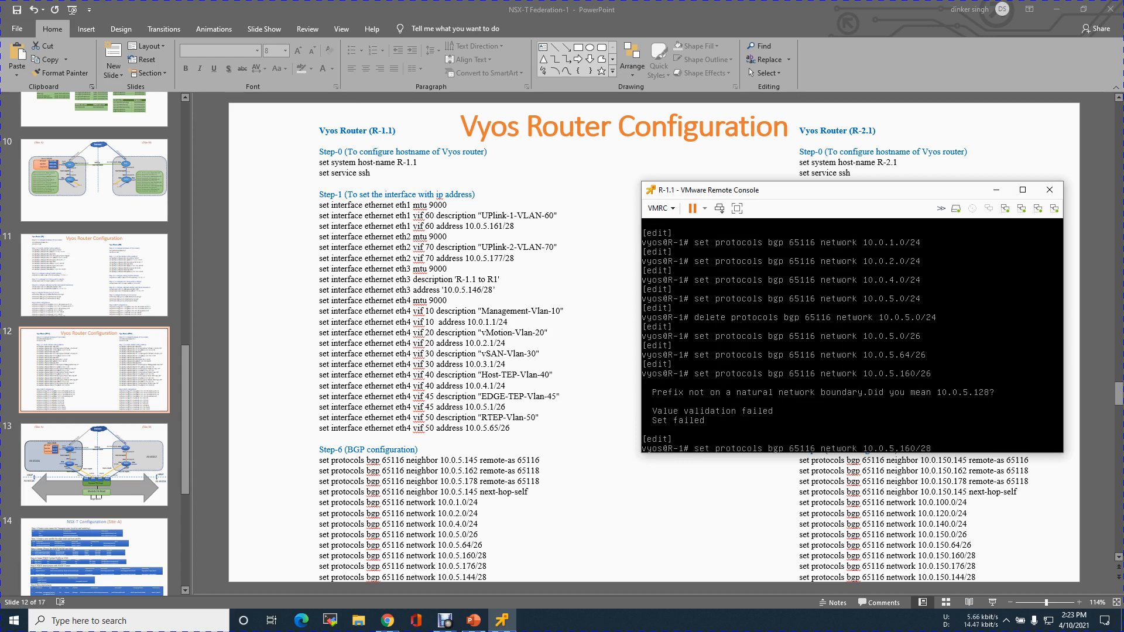
key("Return")
key("Up")
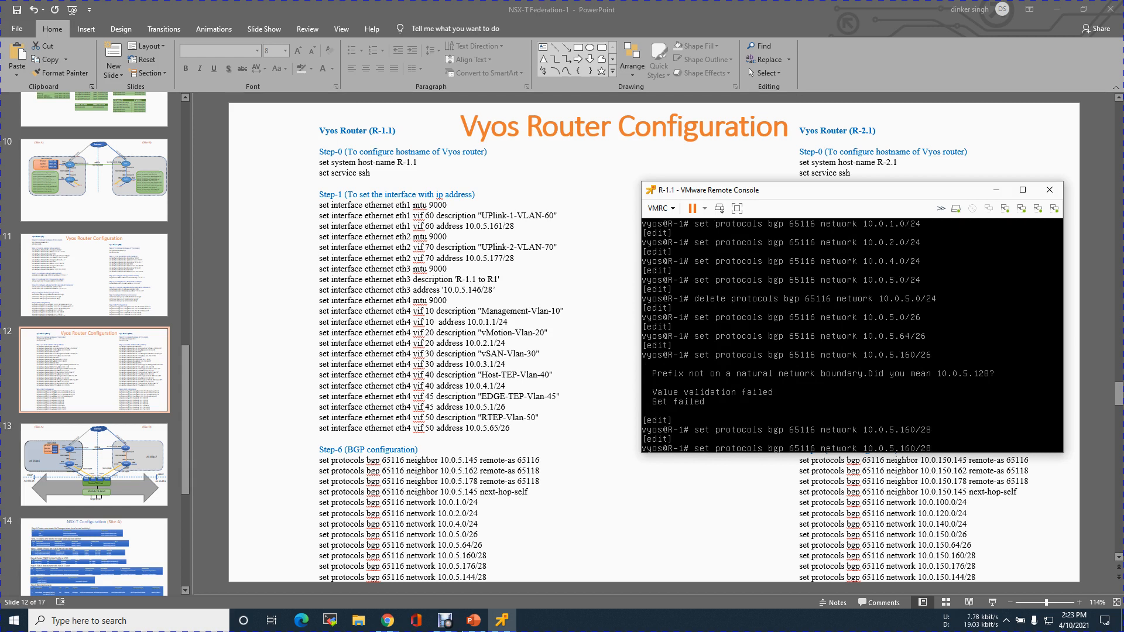
key("BackSpace")
key("BackSpace")
type("76")
key("Return")
Add the network 10.0.5.144/28 to BGP AS 65116.
key("Up")
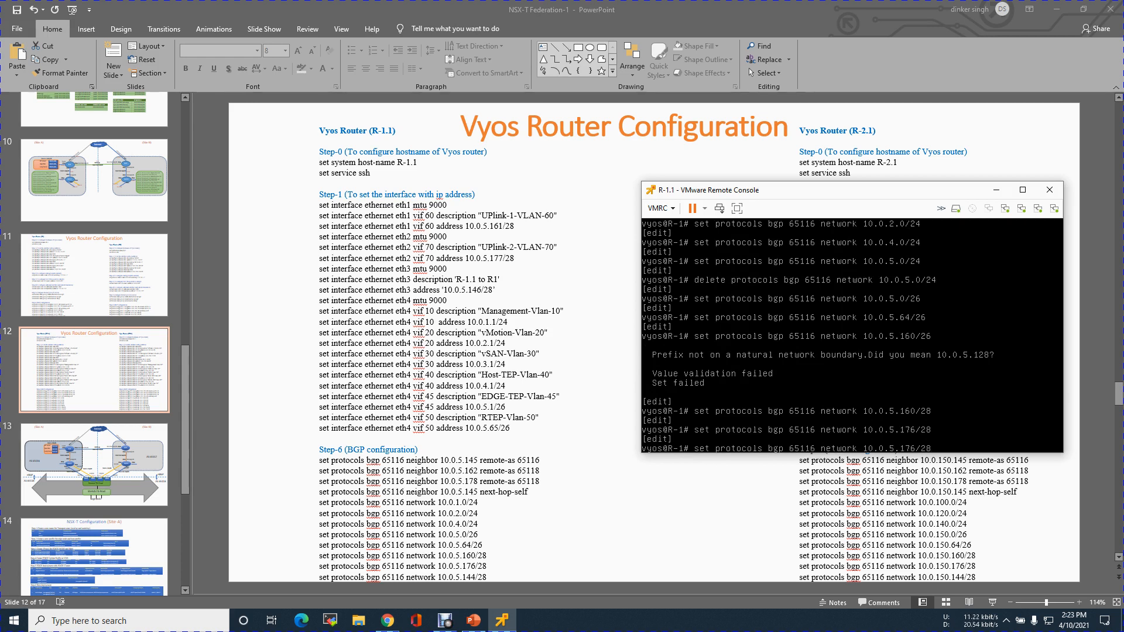
key("Left")
key("Left")
key("Left")
key("BackSpace")
key("BackSpace")
type("44")
key("Return")
Commit and save the BGP configuration on R-1.1, and exit configuration mode.
key("Return")
key("Return")
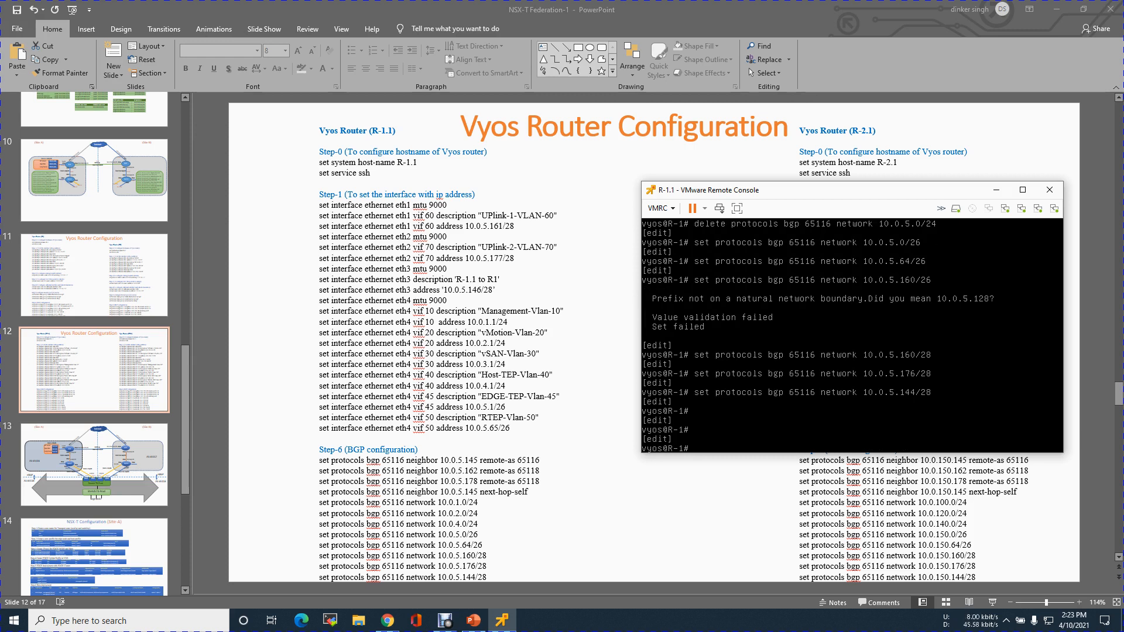
type("commit")
key("Return")
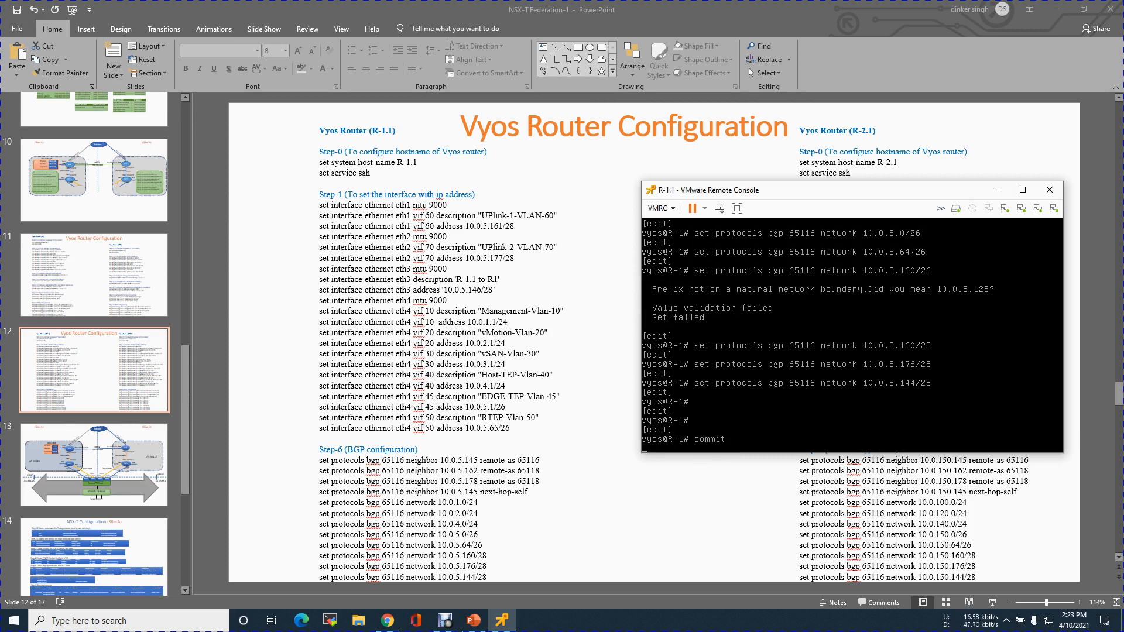
type("save")
key("Return")
key("Return")
key("Return")
key("Return")
key("Return")
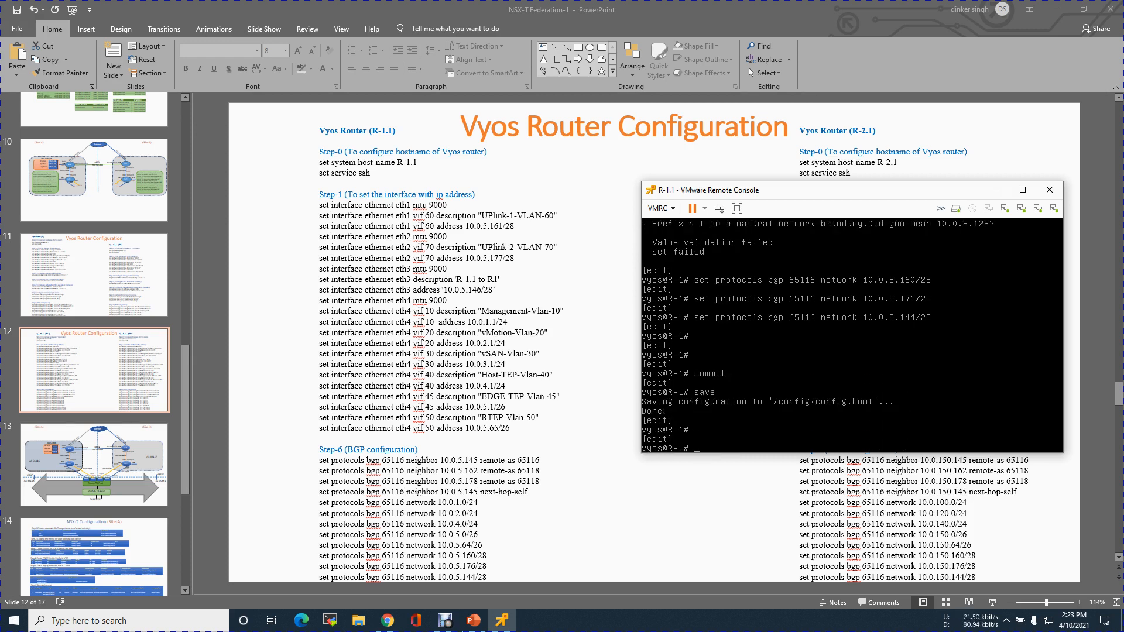
type("exit")
Display the IP routing table on R-1.1 several times to check for BGP-learned routes.
key("Return")
type("sh")
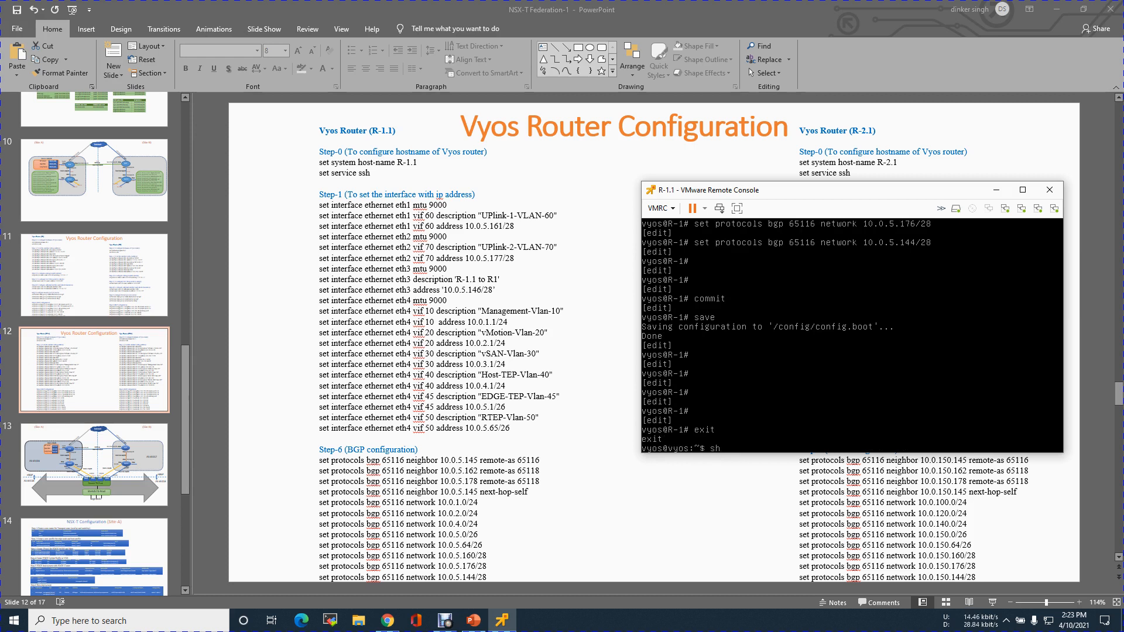
type(" ip route")
key("Return")
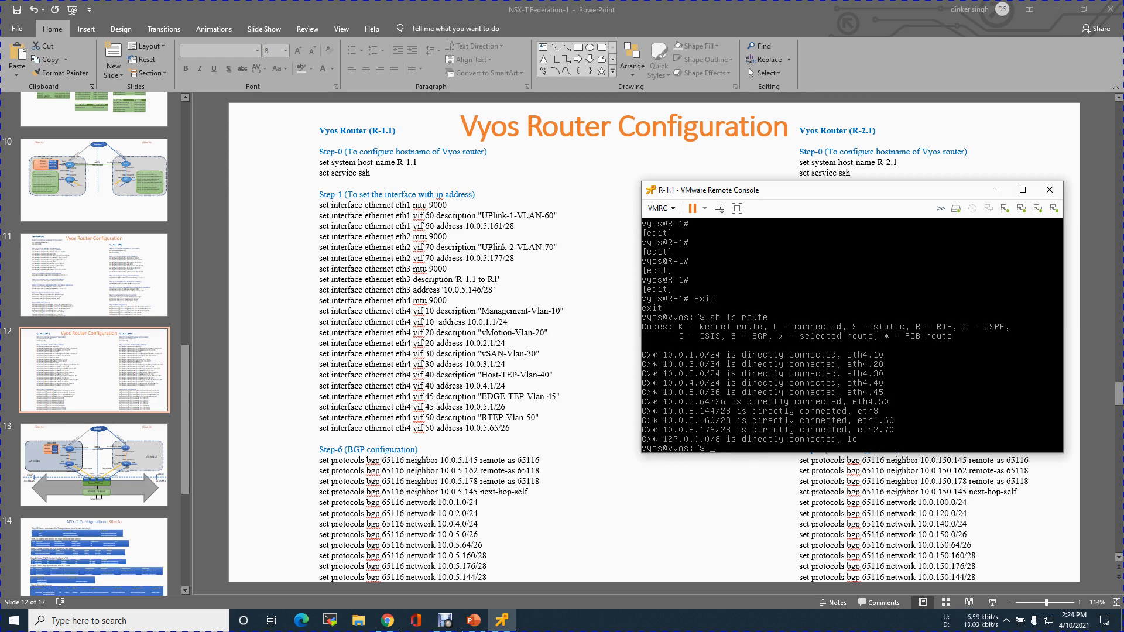
key("Up")
key("Return")
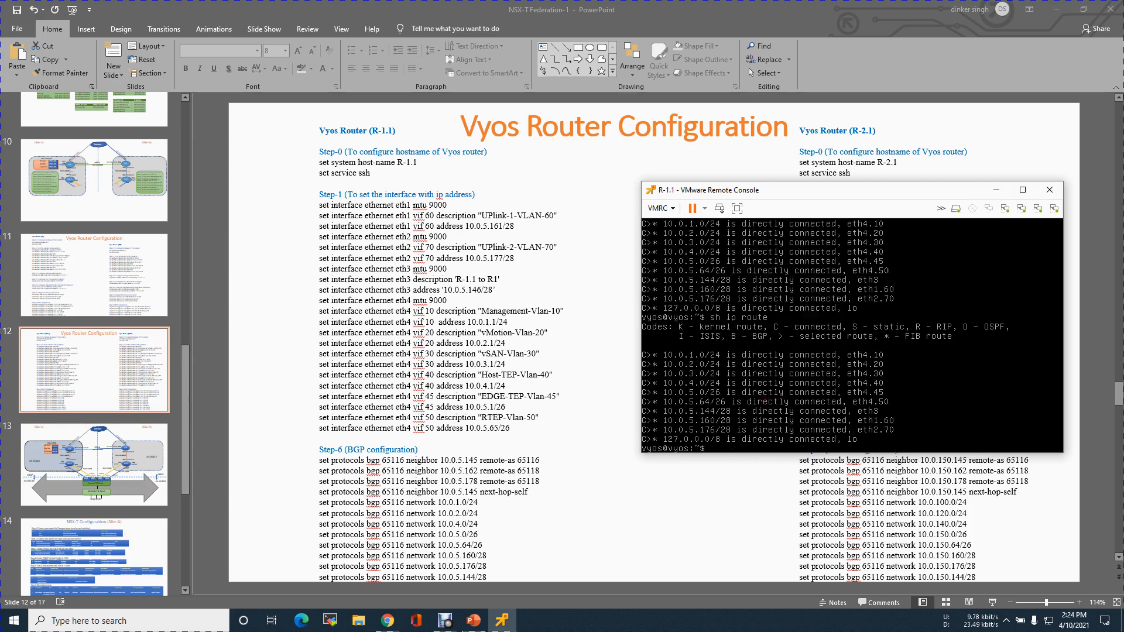
key("Up")
key("Return")
key("Up")
key("Return")
Check R-1's Eth3 address on the topology slide and ping 10.0.5.145 from R-1.1, stopping the ping after several replies.
left_click(97, 457)
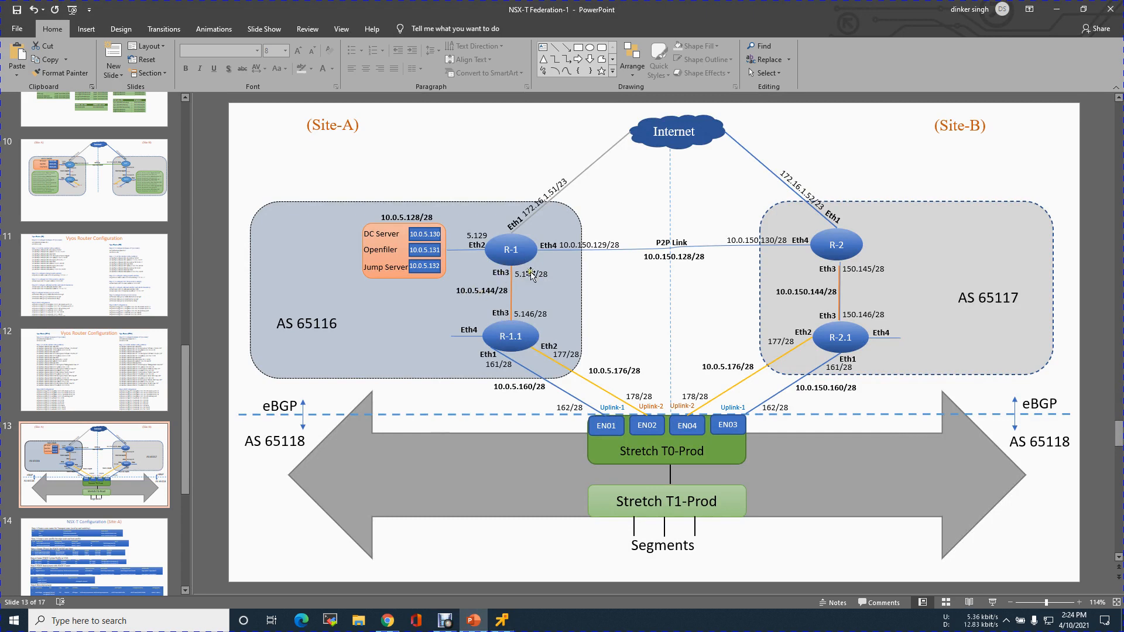
left_click(502, 620)
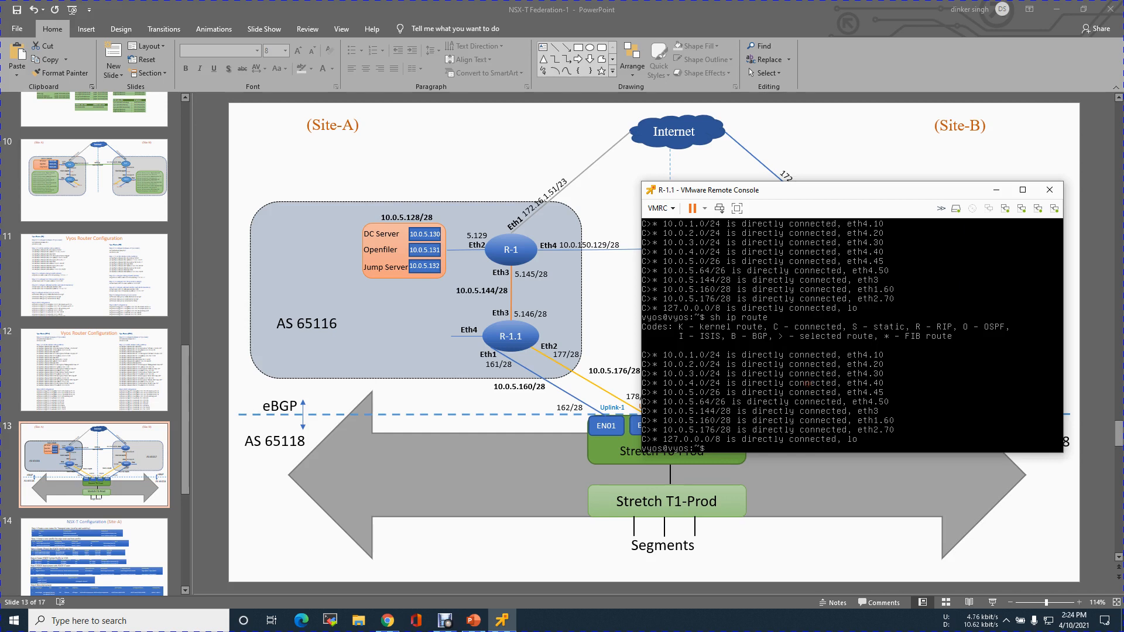
type("ping 10.0.5.145")
key("Return")
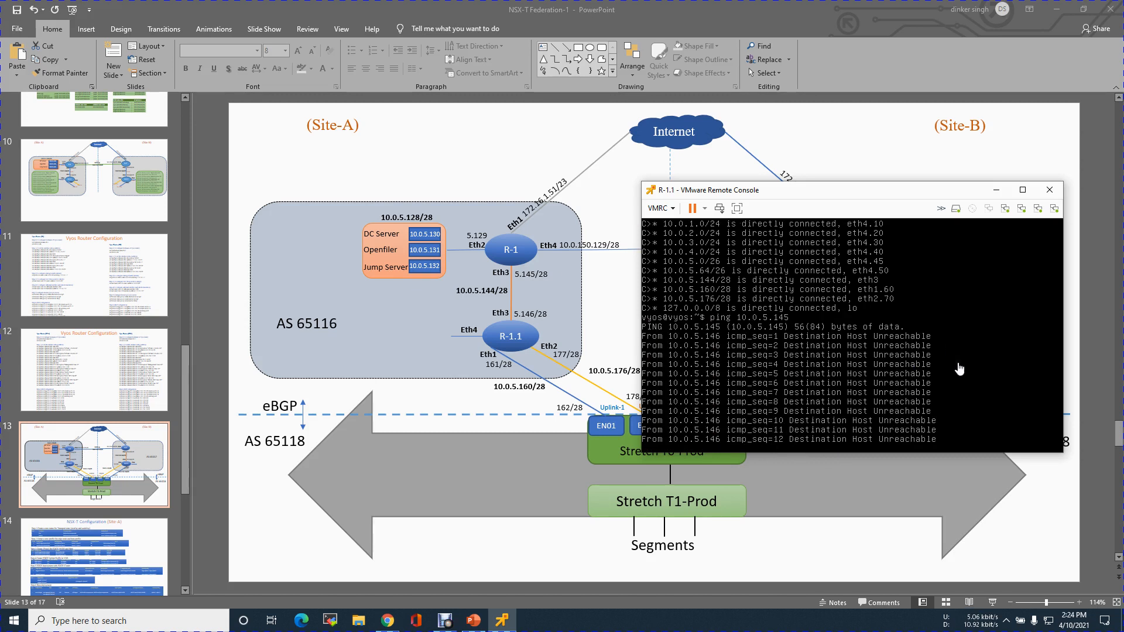
key("ctrl+c")
key("Return")
List R-1.1's interfaces with their IP addresses and link states.
key("Return")
key("Return")
type("show iint")
key("Return")
key("Up")
key("BackSpace")
key("BackSpace")
type("erfaces")
key("Return")
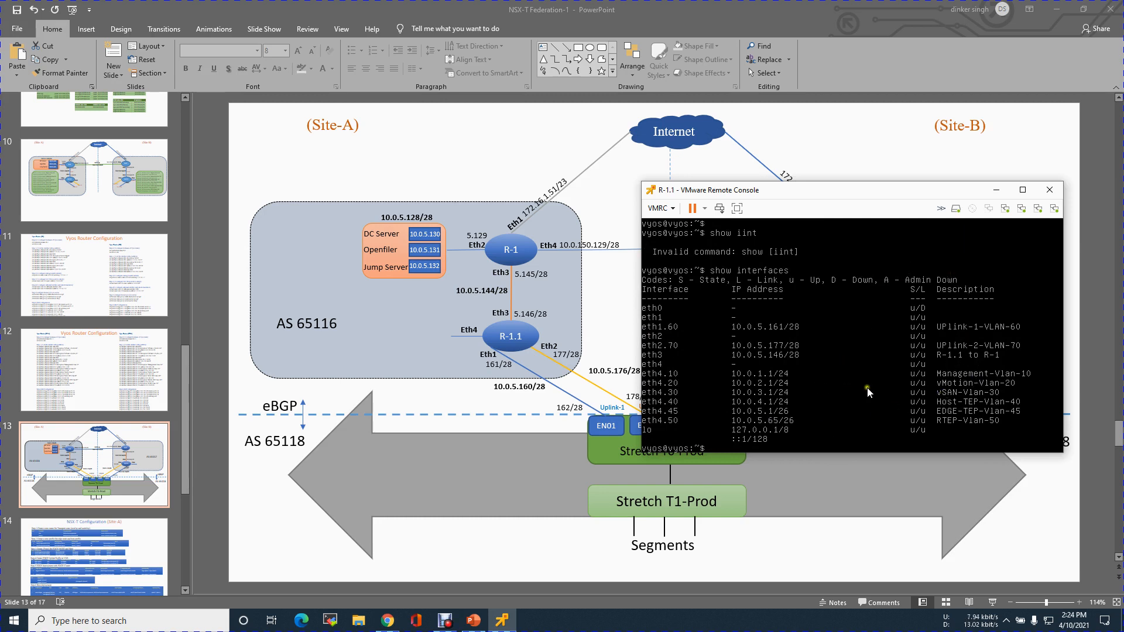
In the vSphere Client, set network adapter 1 of the R-1.1 virtual machine to connected and apply the settings.
left_click(387, 621)
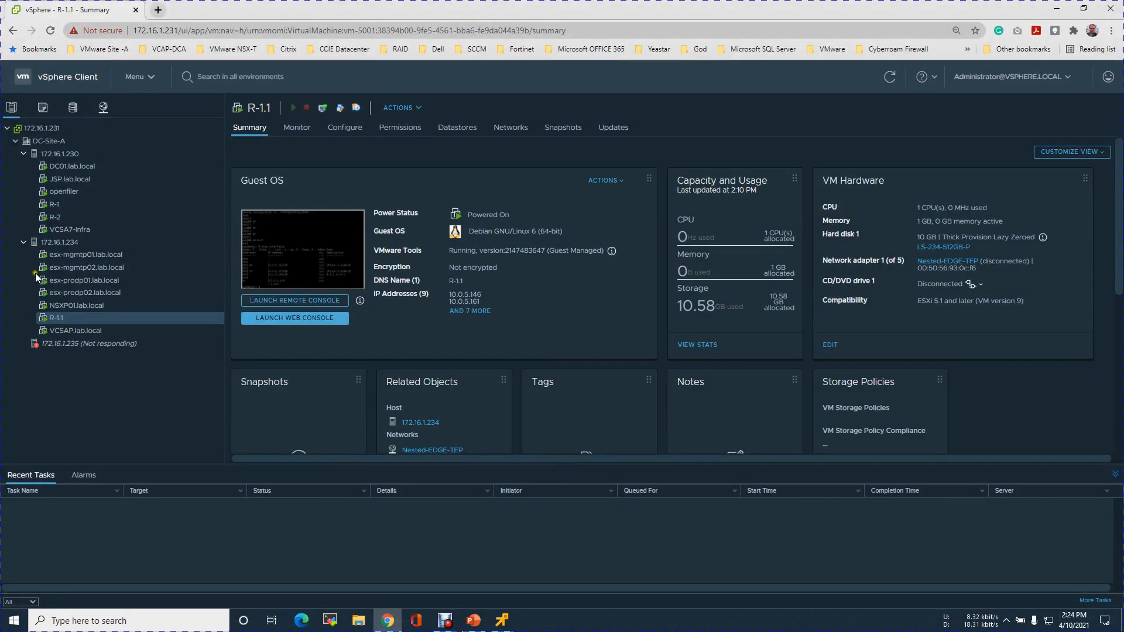
right_click(82, 319)
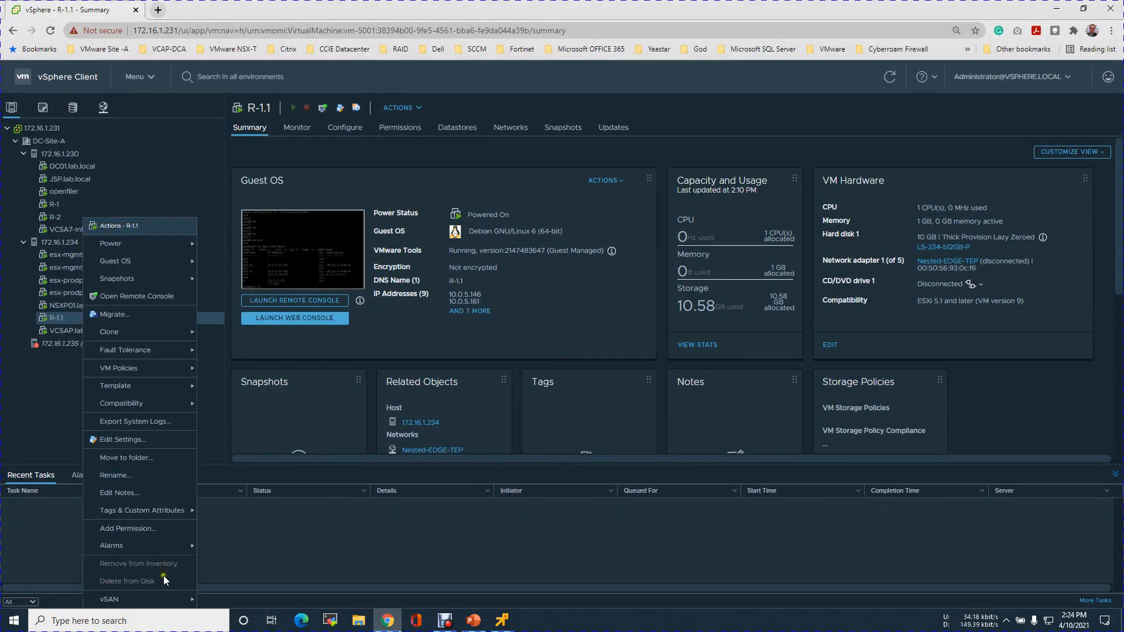
left_click(122, 443)
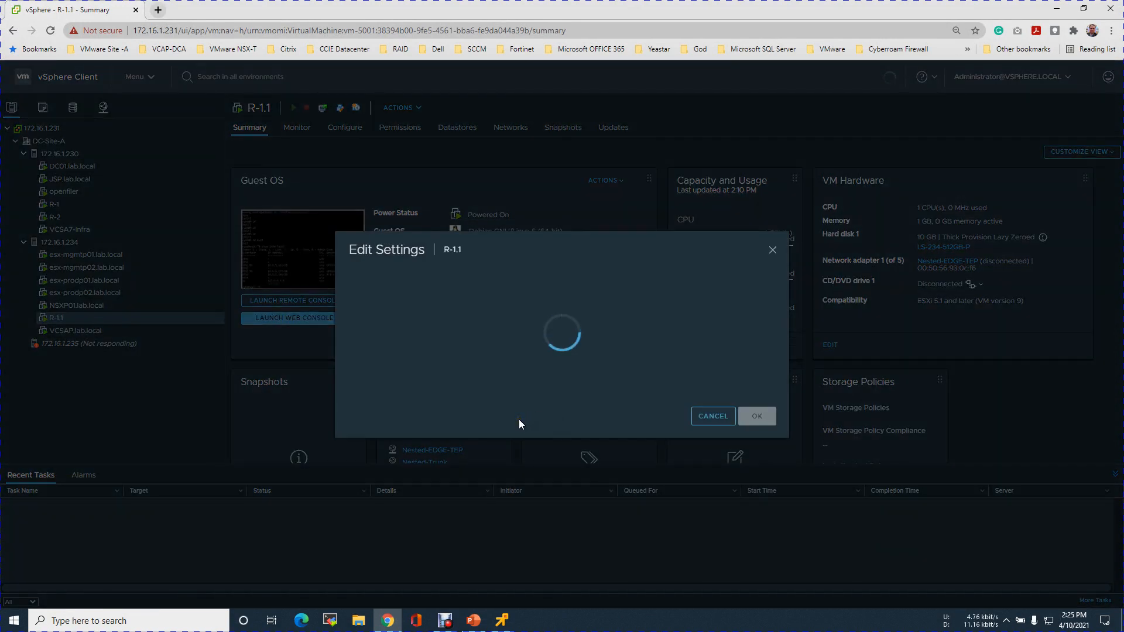
left_click(706, 304)
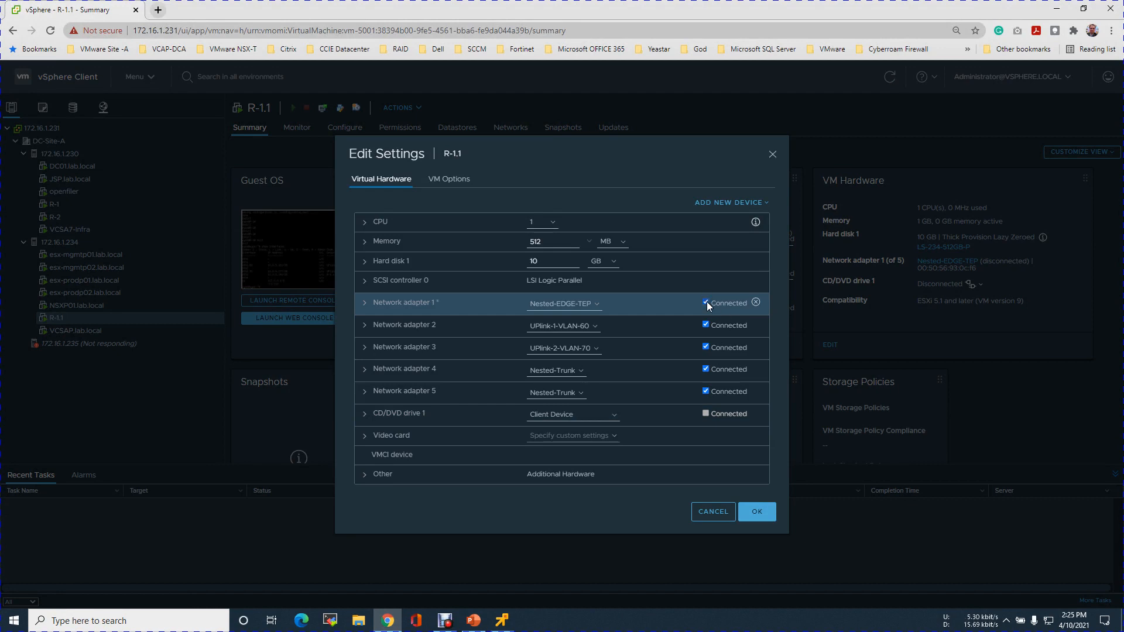
left_click(706, 303)
left_click(757, 512)
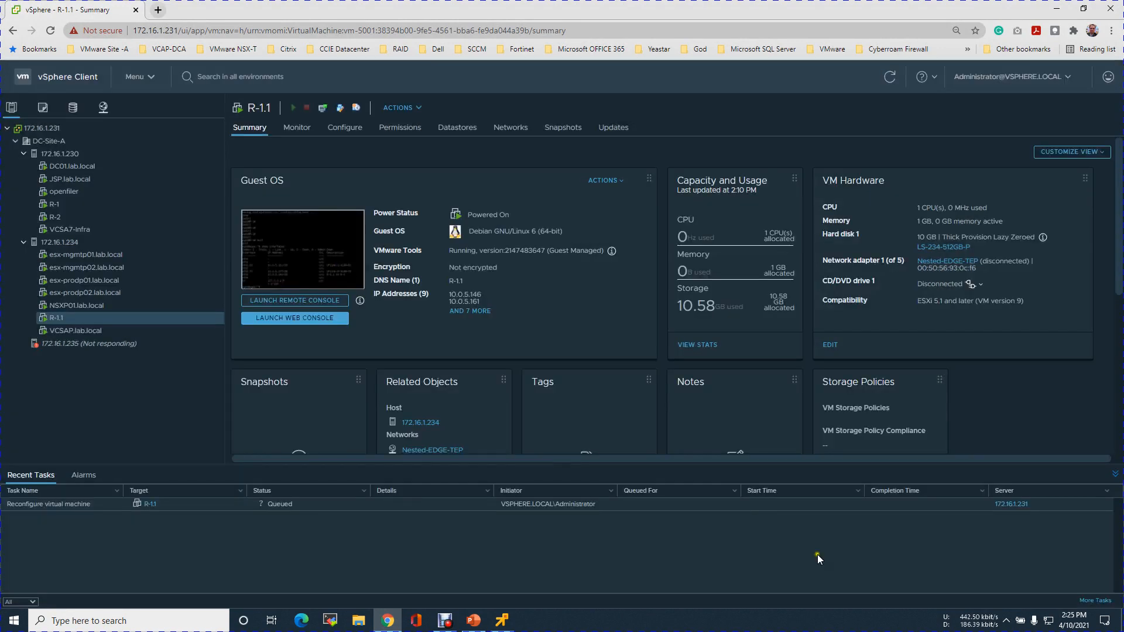
Return to R-1.1's console, list its interfaces again and rerun the ping to 10.0.5.145.
left_click(501, 620)
left_click(846, 381)
key("Up")
key("Return")
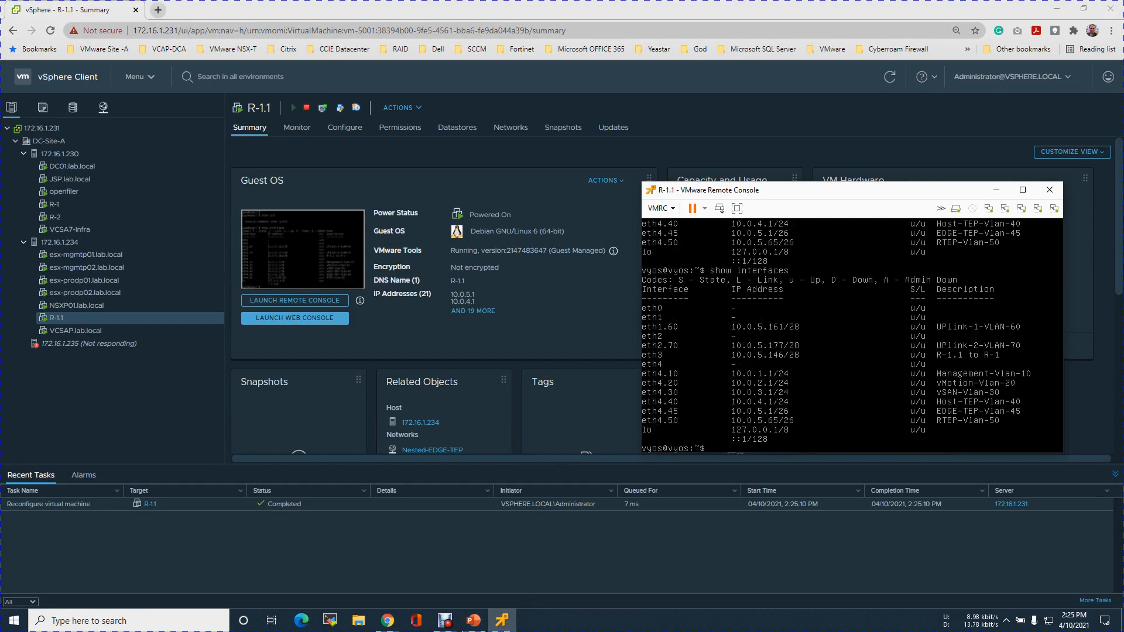
key("Up")
key("Up")
key("Return")
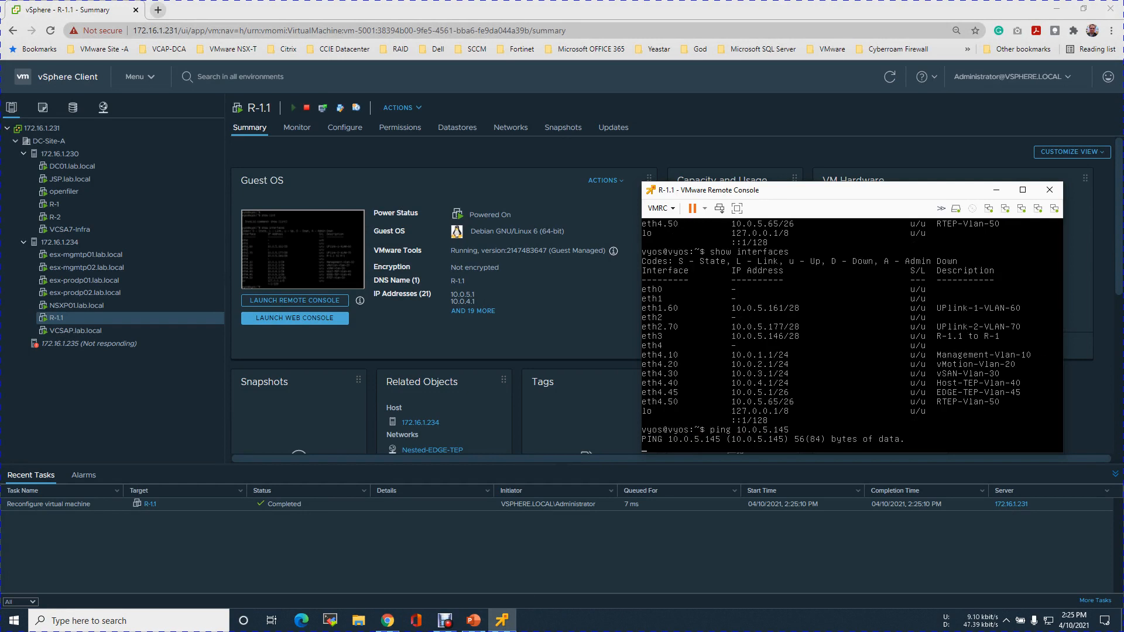
Open a remote console to the R-1 virtual machine from the vSphere Client, closing the duplicate console window.
left_click(52, 204)
right_click(52, 204)
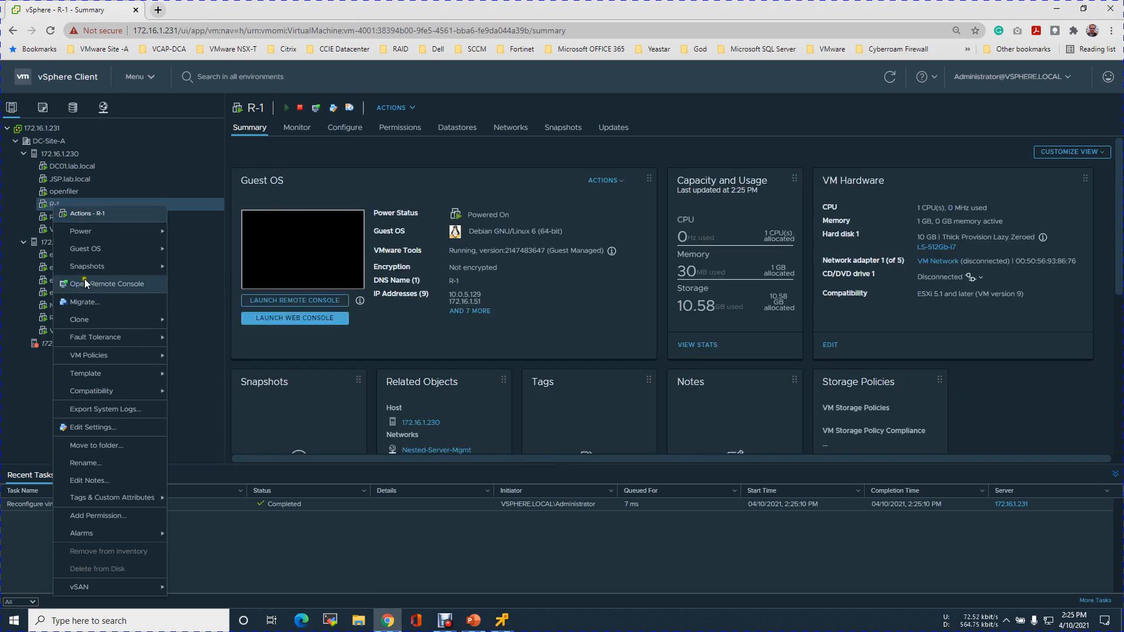
left_click(316, 300)
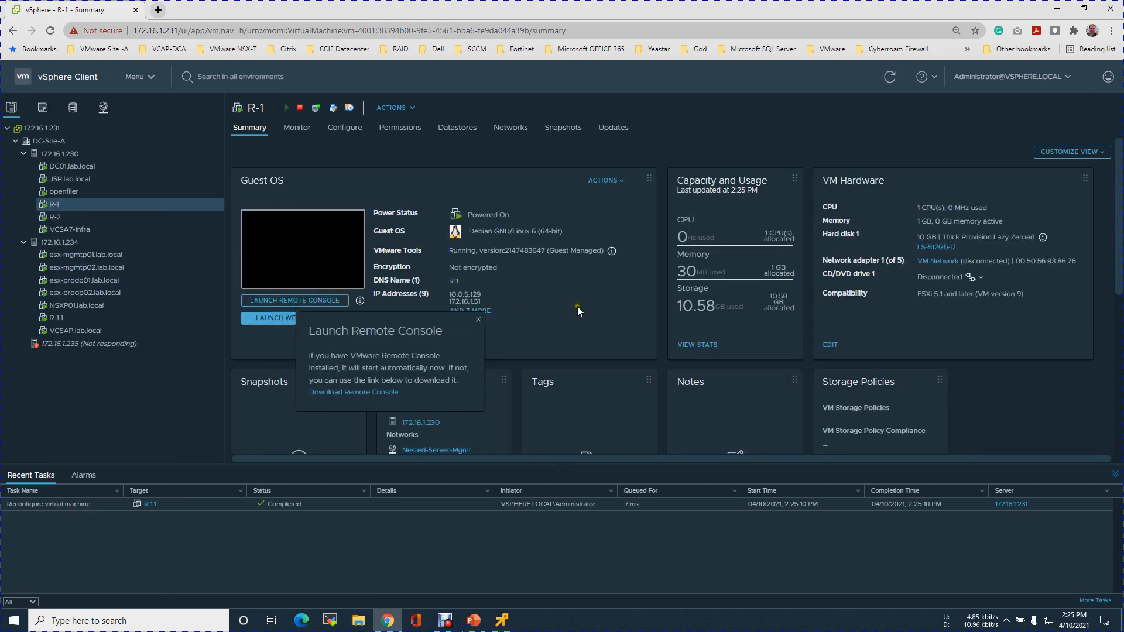
left_click(546, 355)
left_click(502, 621)
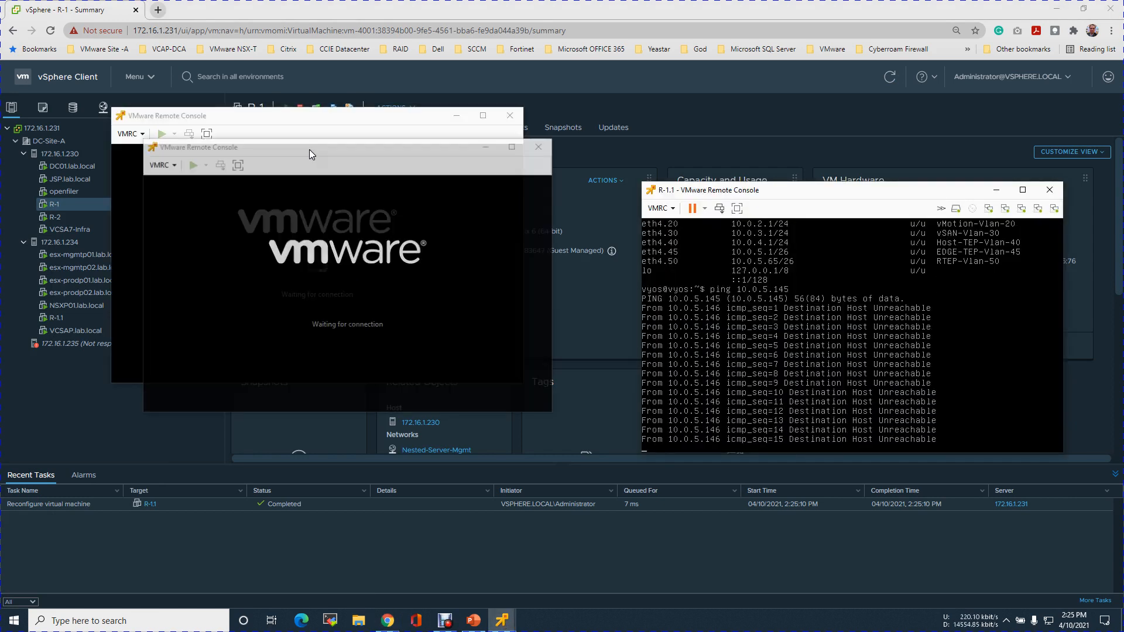
left_click(540, 151)
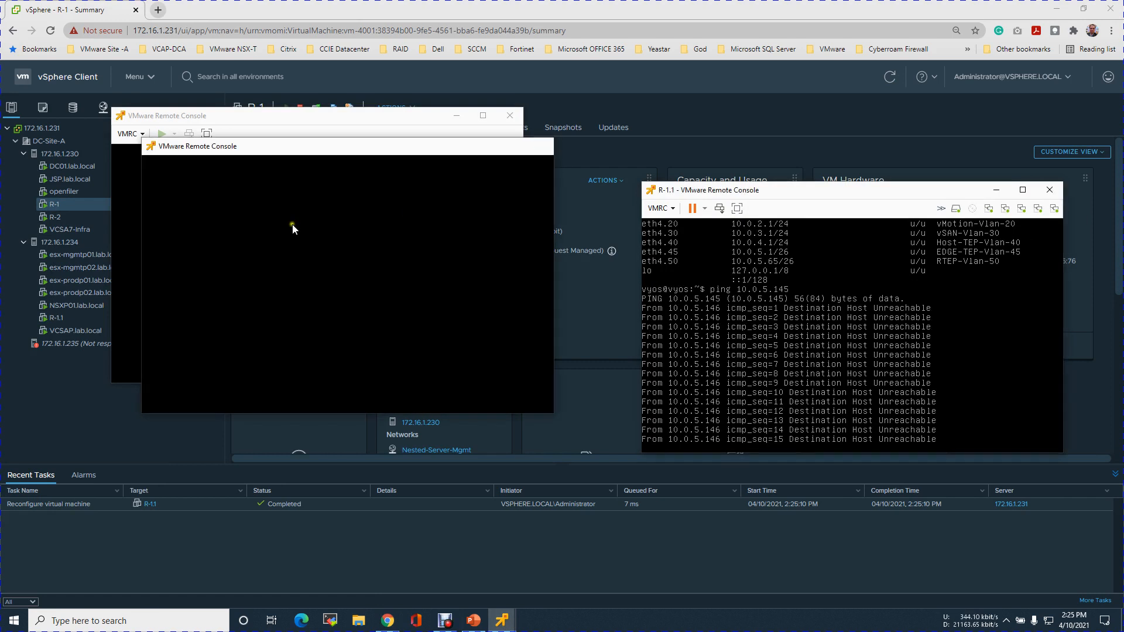
left_click(268, 223)
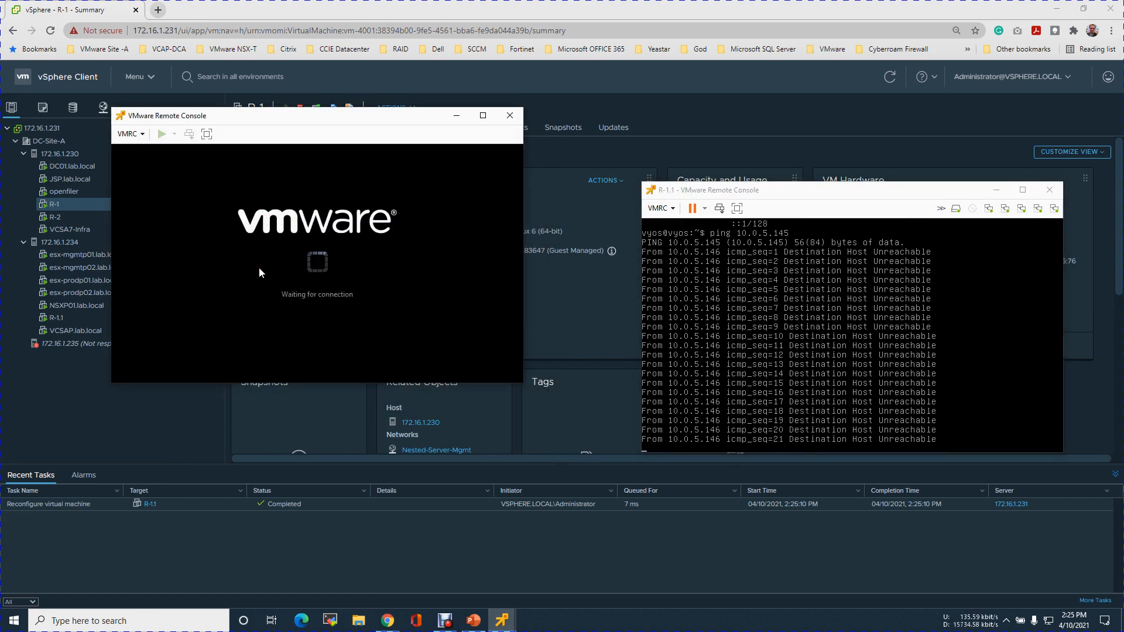
left_click(274, 272)
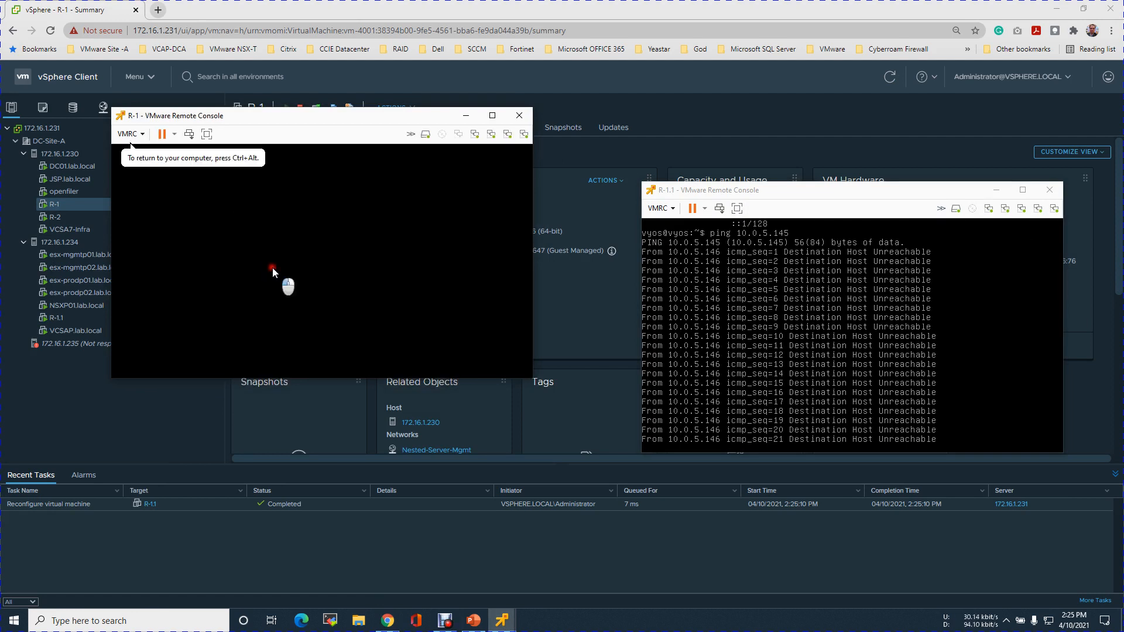
Log in to the R-1 router console with its username and account password.
key("Return")
type("vyos")
key("Return")
type("vyos")
key("Return")
List R-1's interfaces with their IP addresses and link states.
key("Return")
key("Return")
key("Return")
type("show")
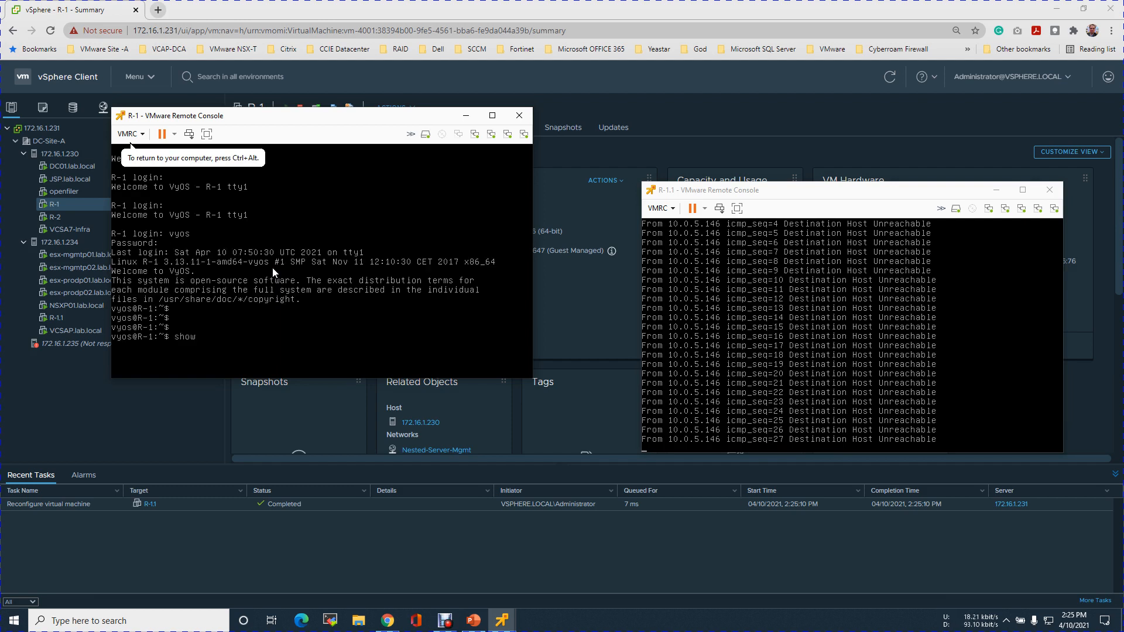
type(" interfaces")
key("Return")
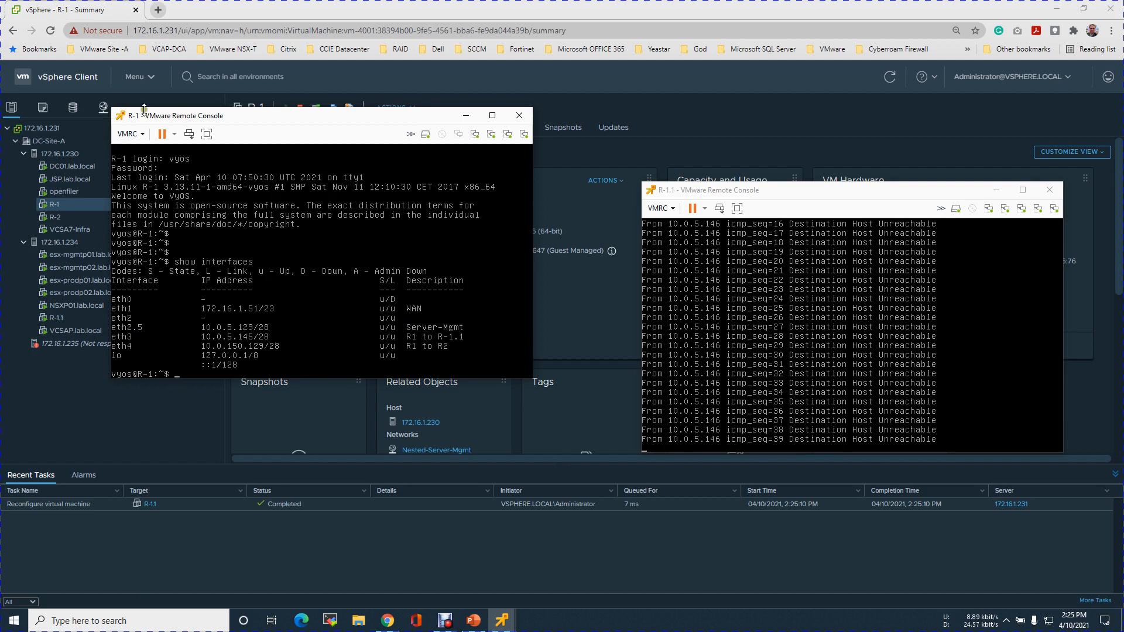
left_click(130, 134)
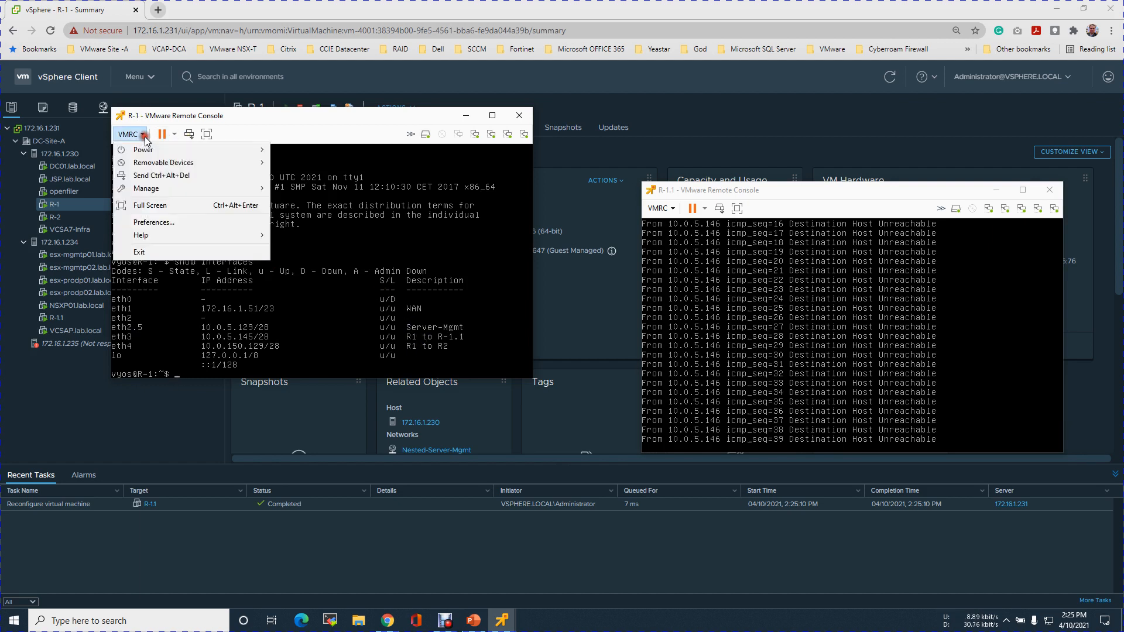
left_click(153, 221)
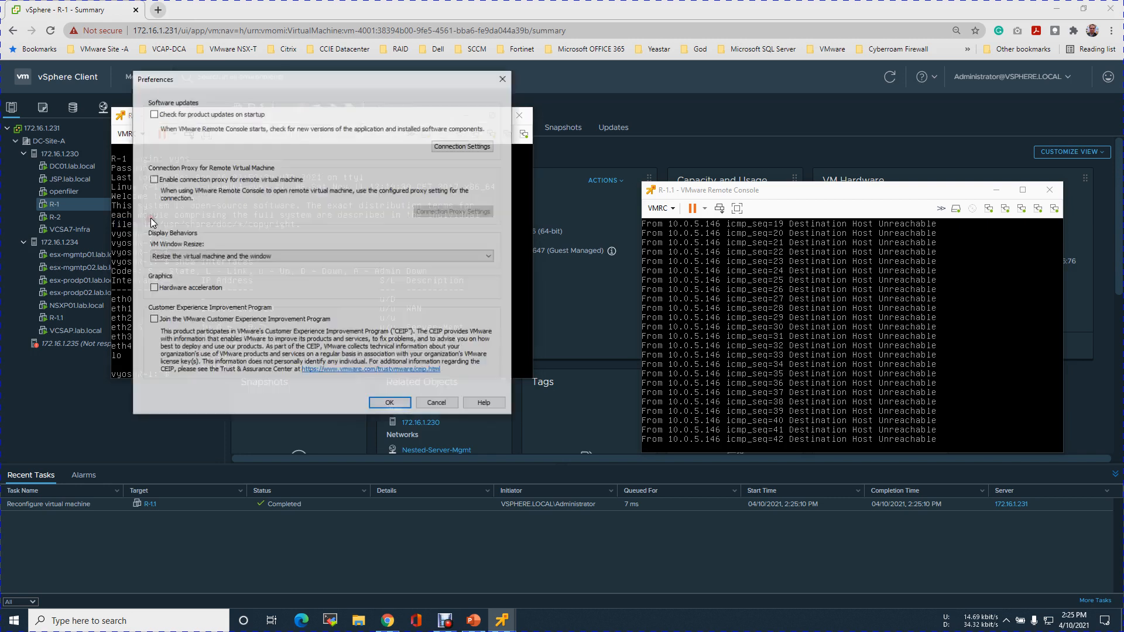
left_click(437, 403)
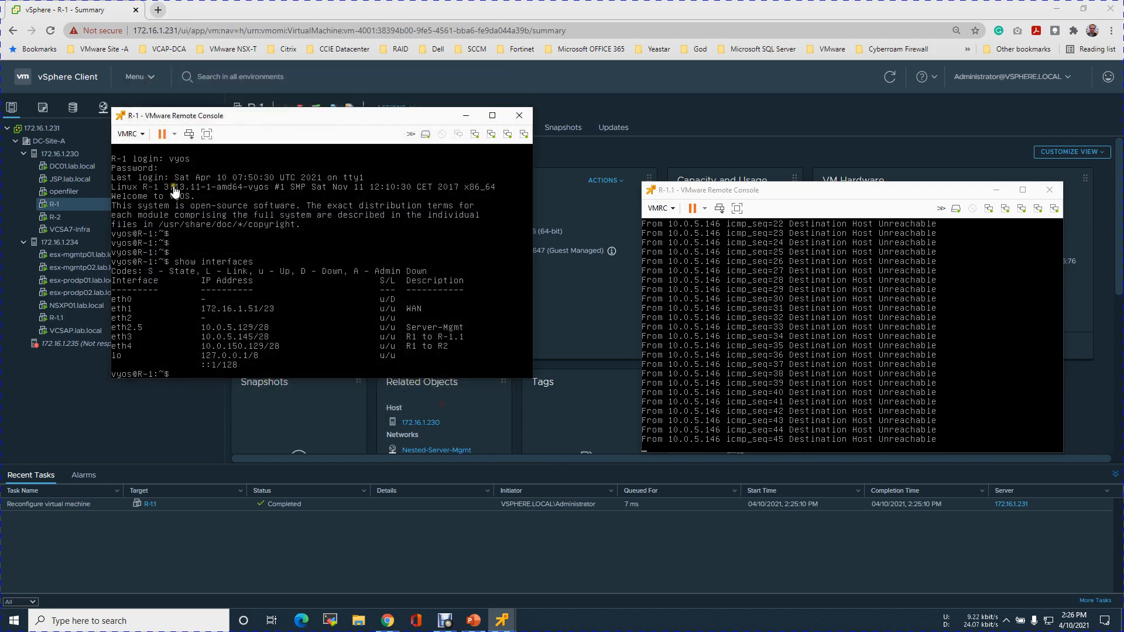
In R-1's virtual machine settings, set network adapter 1 on VM Network to Connected and Connect at power on.
left_click(143, 134)
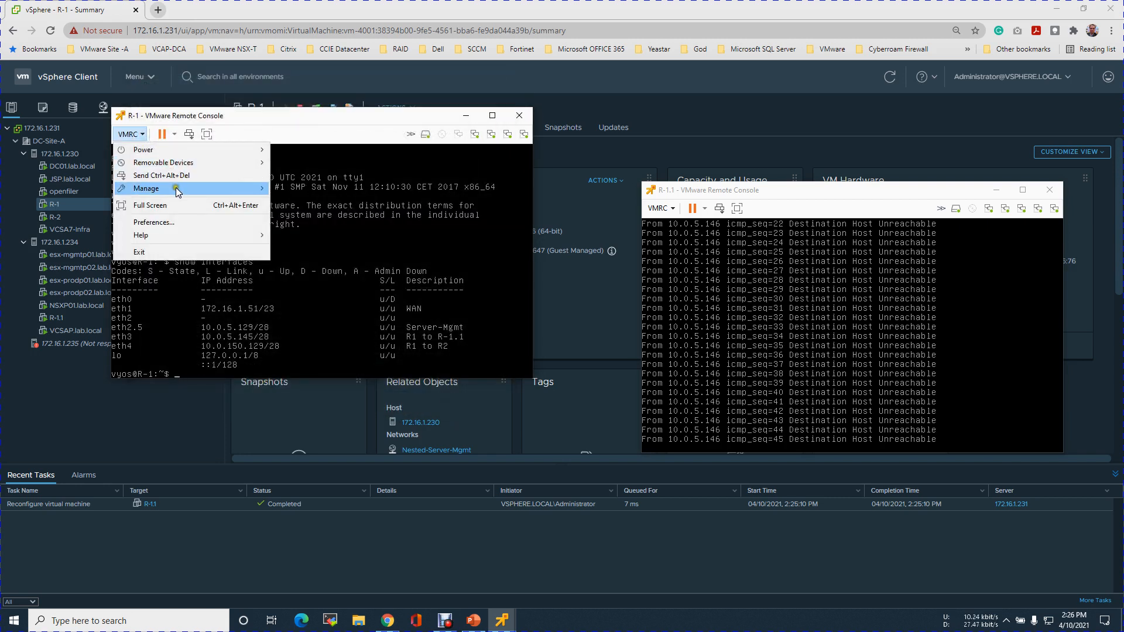
mouse_move(223, 192)
left_click(307, 217)
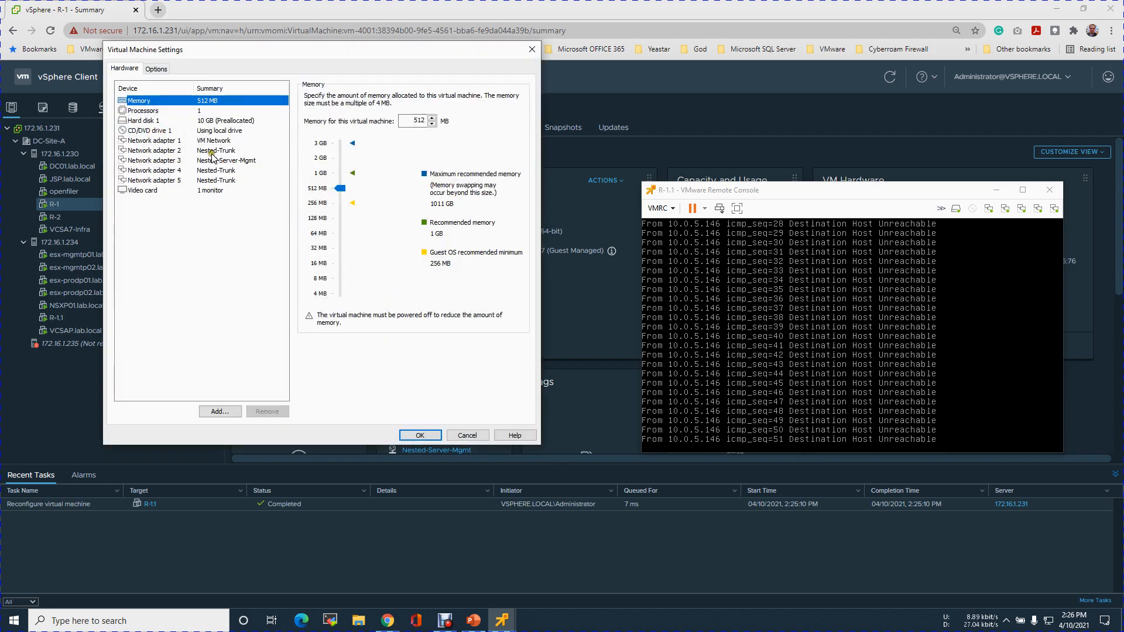
left_click(202, 141)
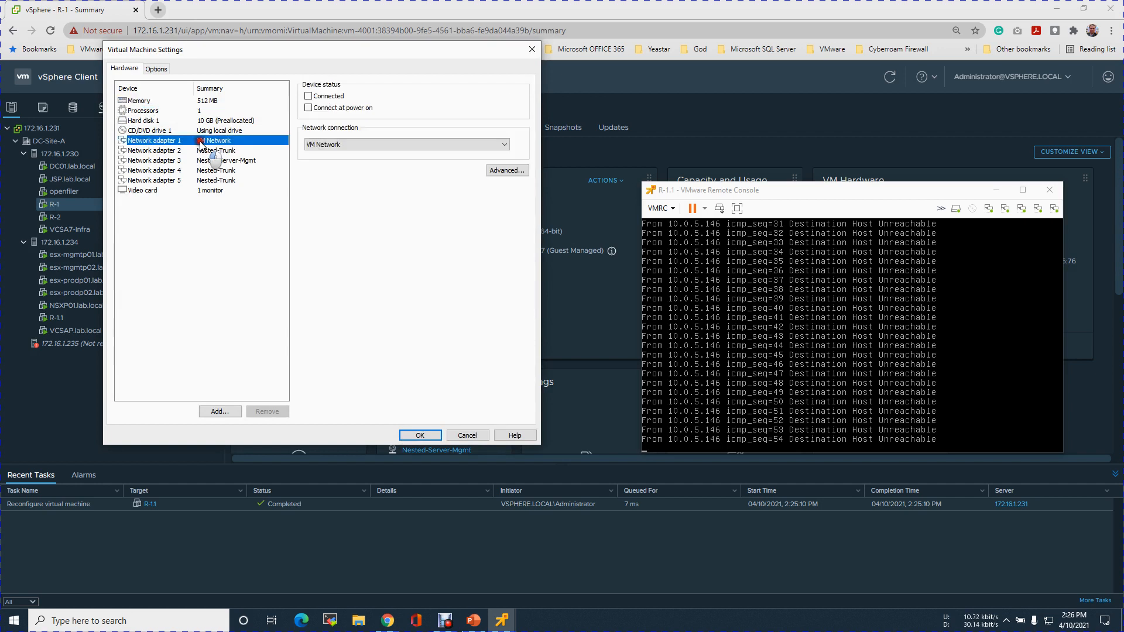
left_click(345, 108)
left_click(323, 95)
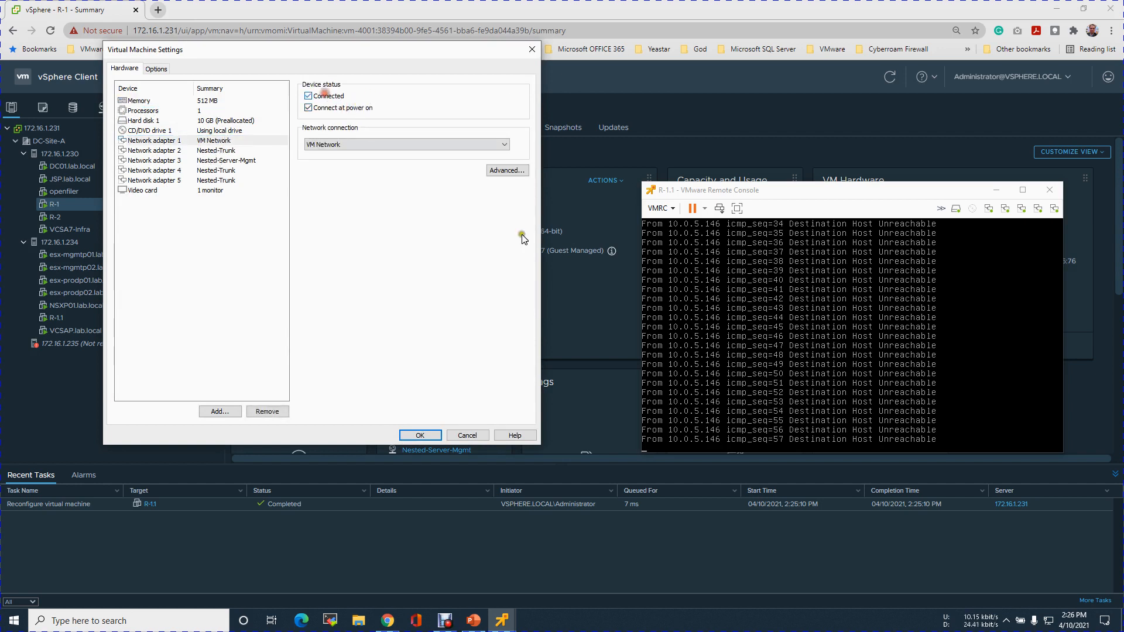
left_click(419, 436)
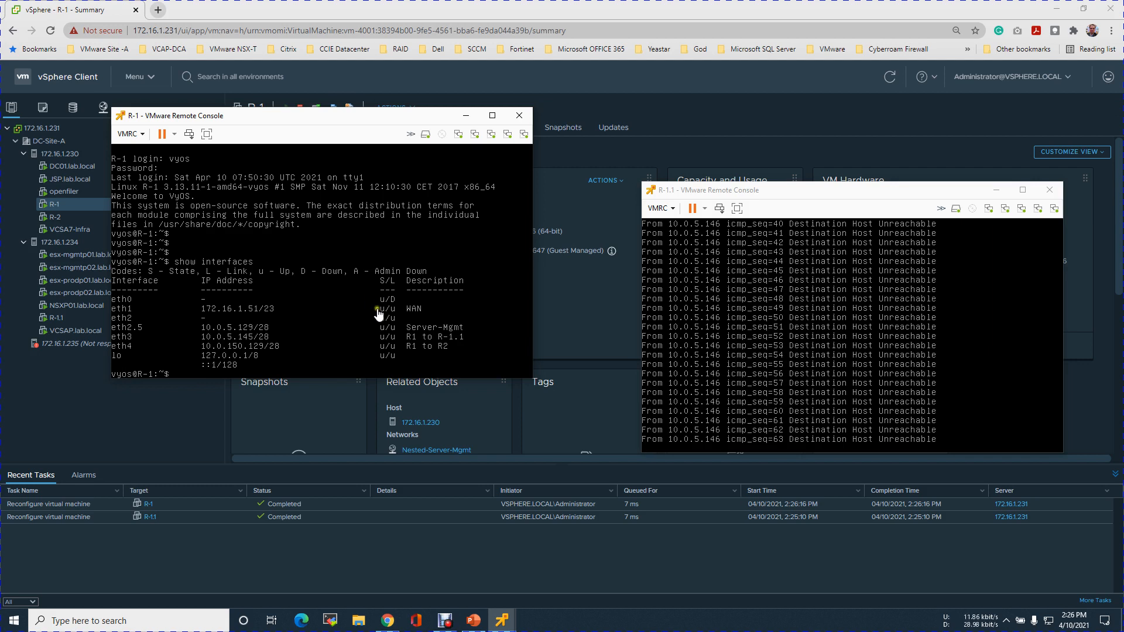
Recheck the state and addresses of R-1's interfaces after the adapter change, repeating the listing.
left_click(325, 317)
key("Up")
key("Return")
key("Return")
key("Return")
key("Return")
key("Return")
key("Return")
key("Return")
key("Return")
key("Return")
key("Return")
key("Return")
key("Return")
key("Return")
key("Return")
key("Return")
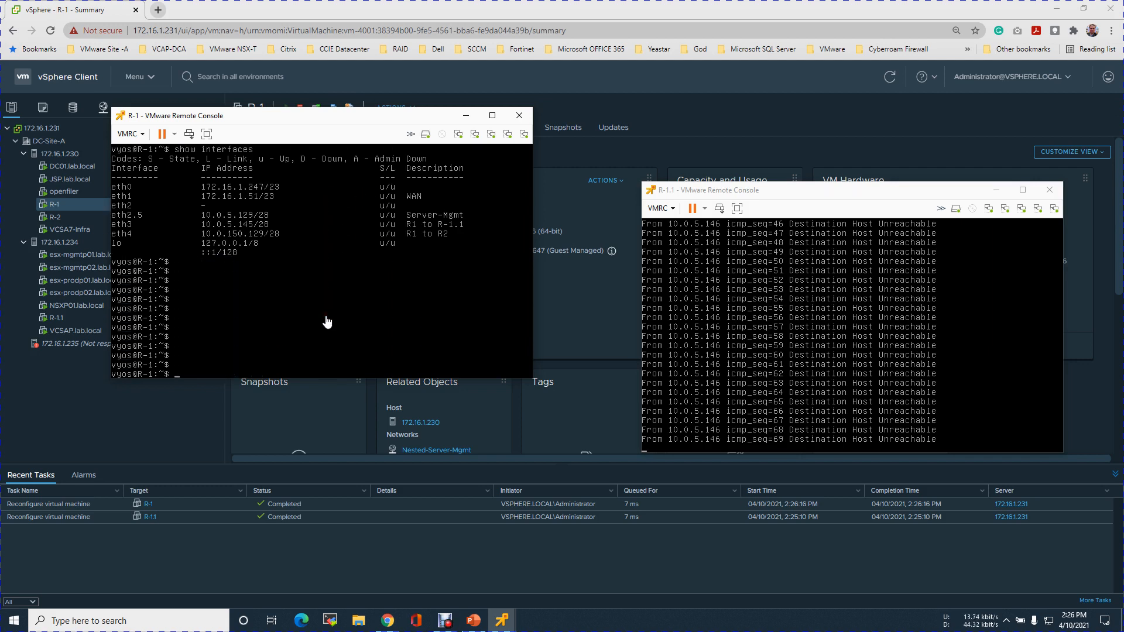
key("Up")
key("Return")
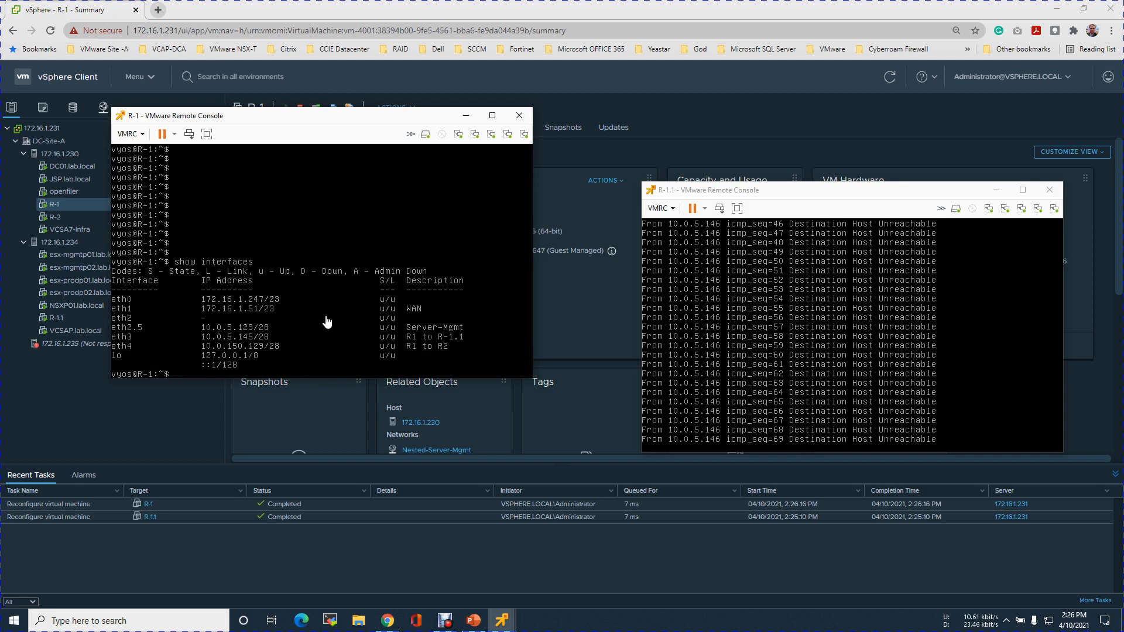
key("Up")
key("Return")
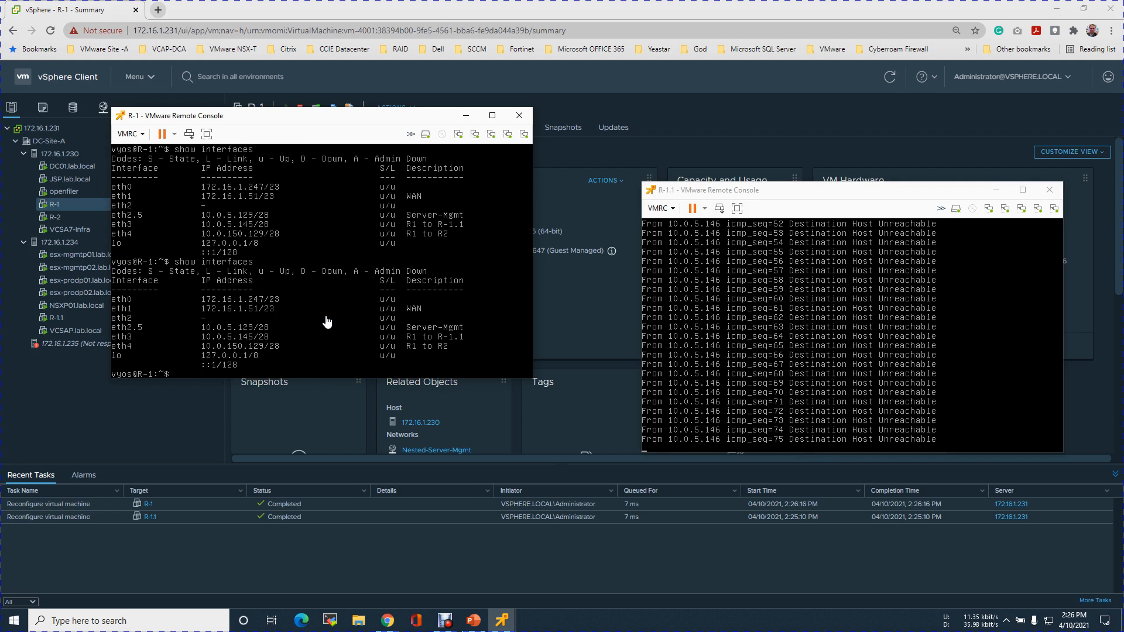
List R-1's interfaces once more to review the address and link state of the R1 to R-1.1 interface.
key("Return")
key("Return")
key("Return")
key("Return")
key("Return")
key("Up")
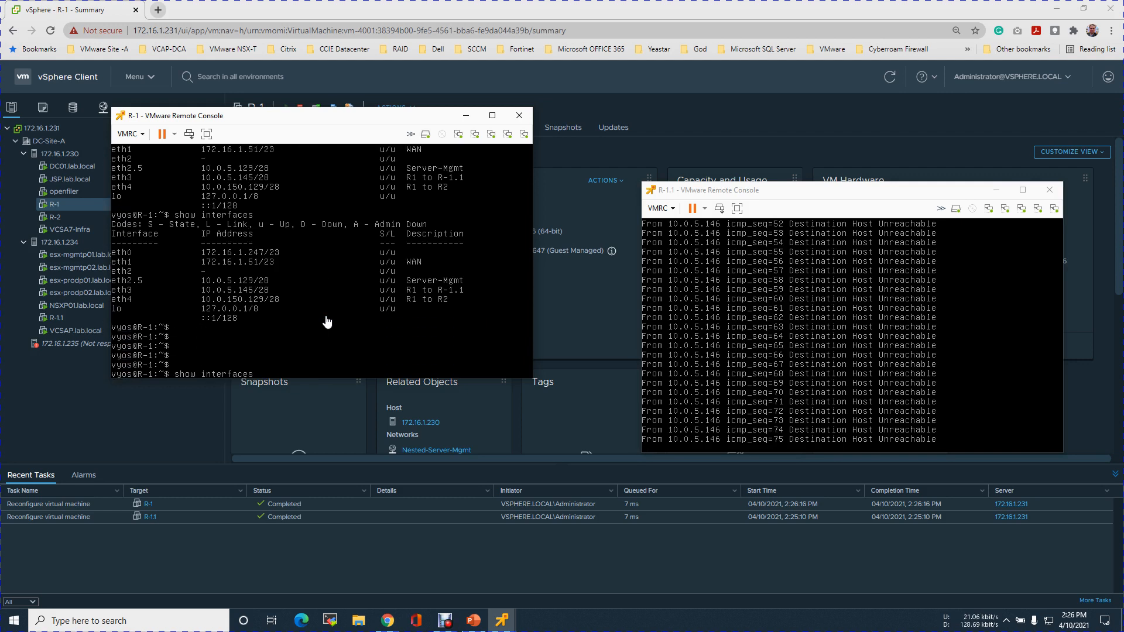
key("Return")
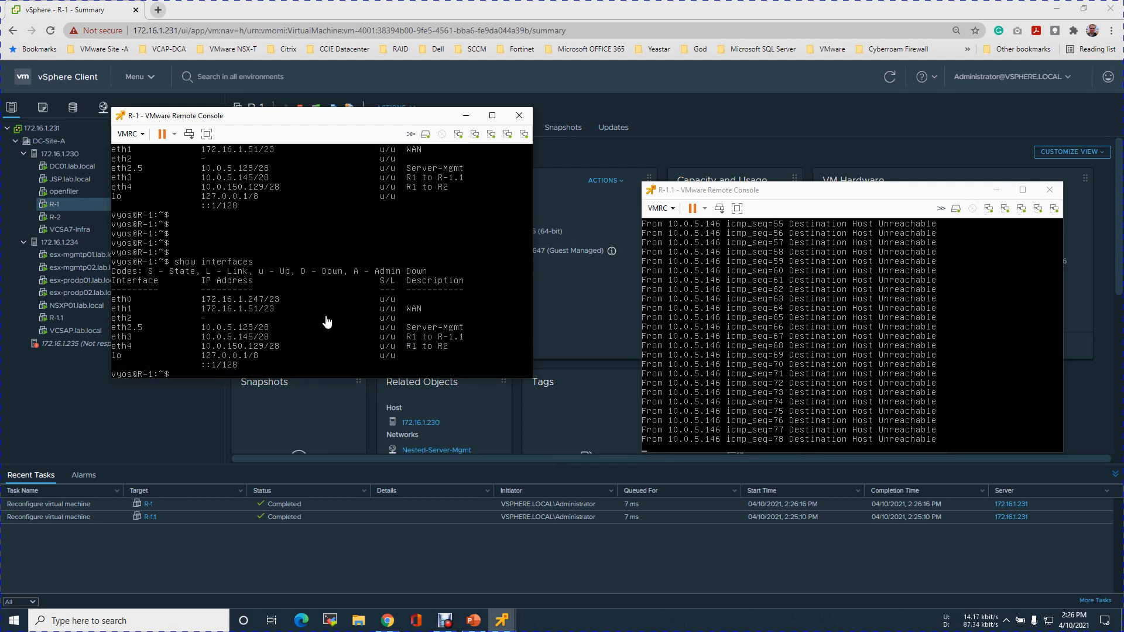
key("Return")
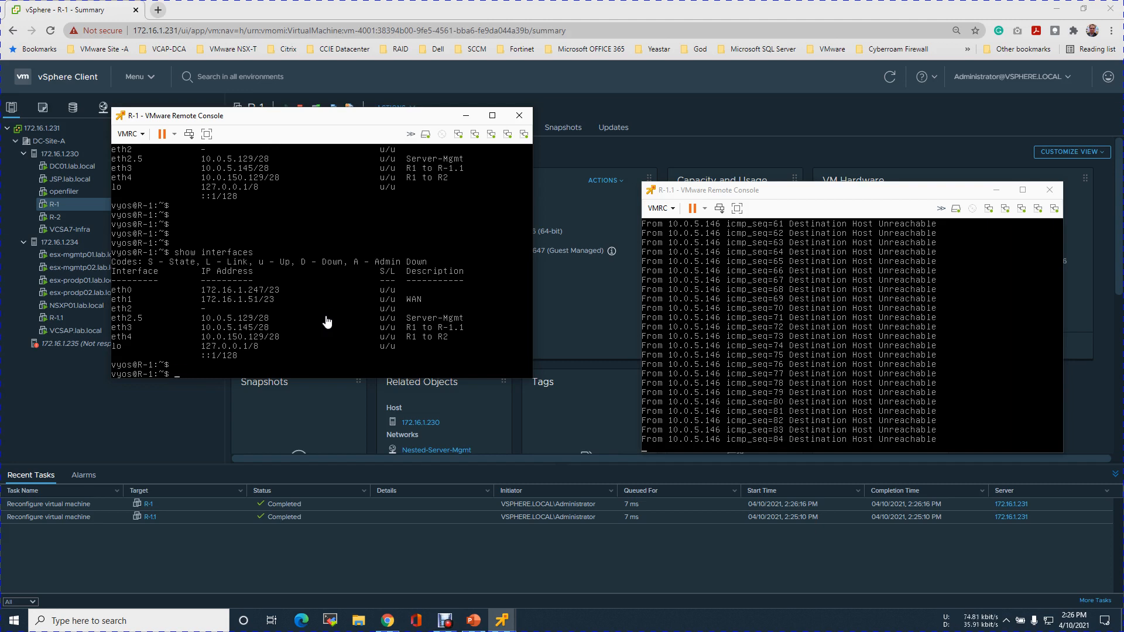
Stop the running ping on R-1.1 and list its interfaces with their addresses and link states.
left_click(743, 352)
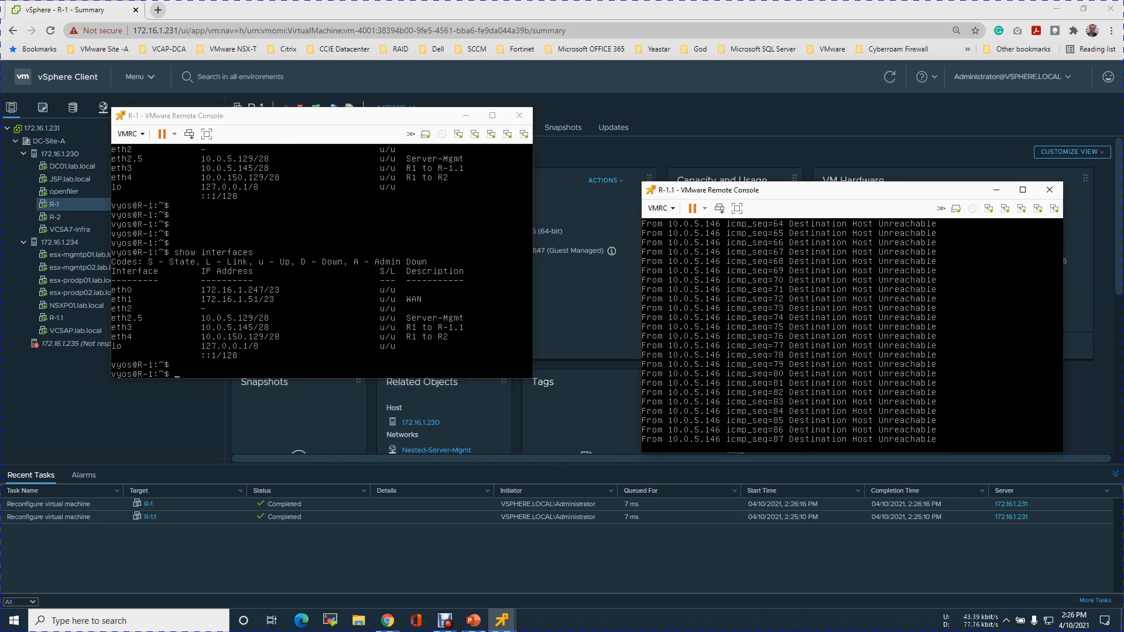
key("ctrl+c")
type("shoooooooooii")
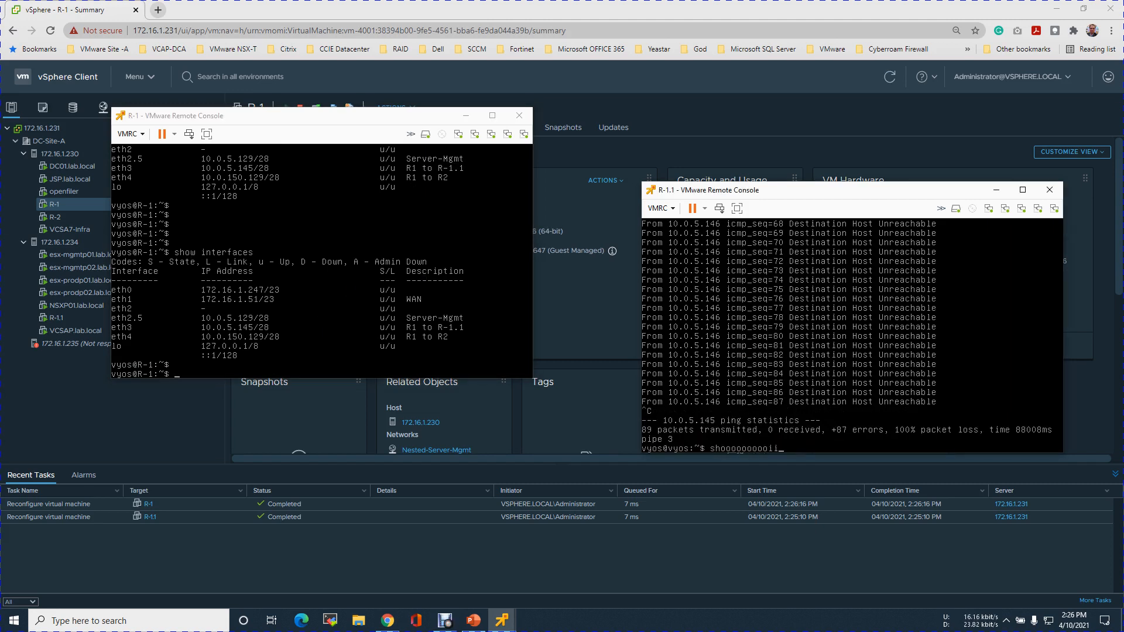
key("BackSpace")
key("BackSpace")
key("BackSpace")
key("BackSpace")
key("BackSpace")
key("BackSpace")
key("BackSpace")
key("BackSpace")
key("BackSpace")
key("BackSpace")
type("show int")
key("Tab")
key("Return")
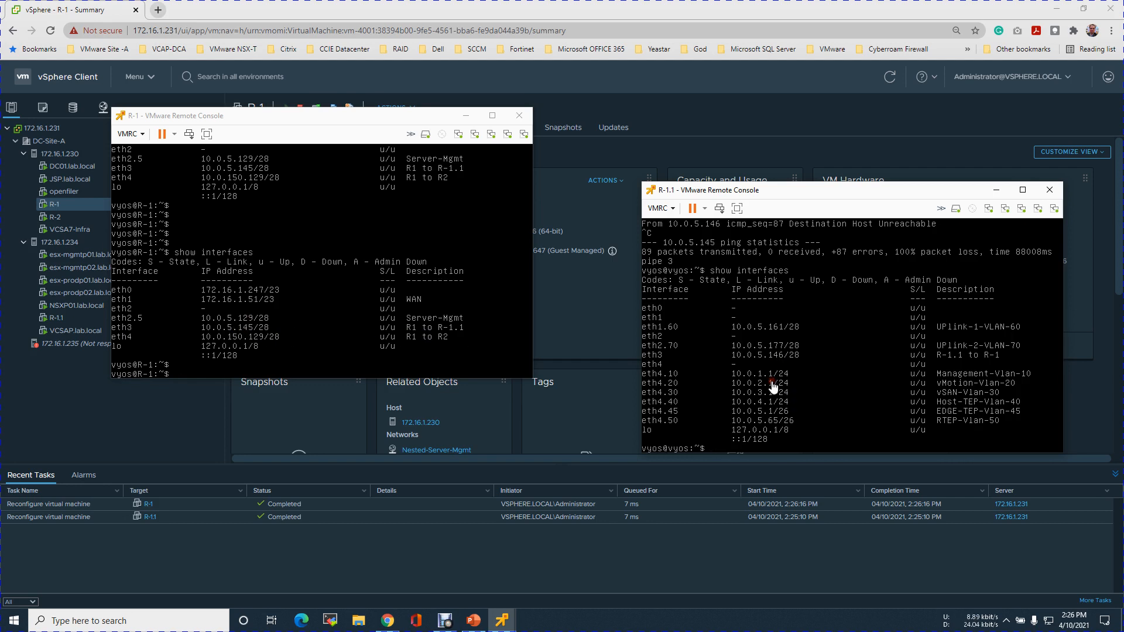
Ping R-1.1's address 10.0.5.146 from the R-1 console.
left_click(454, 289)
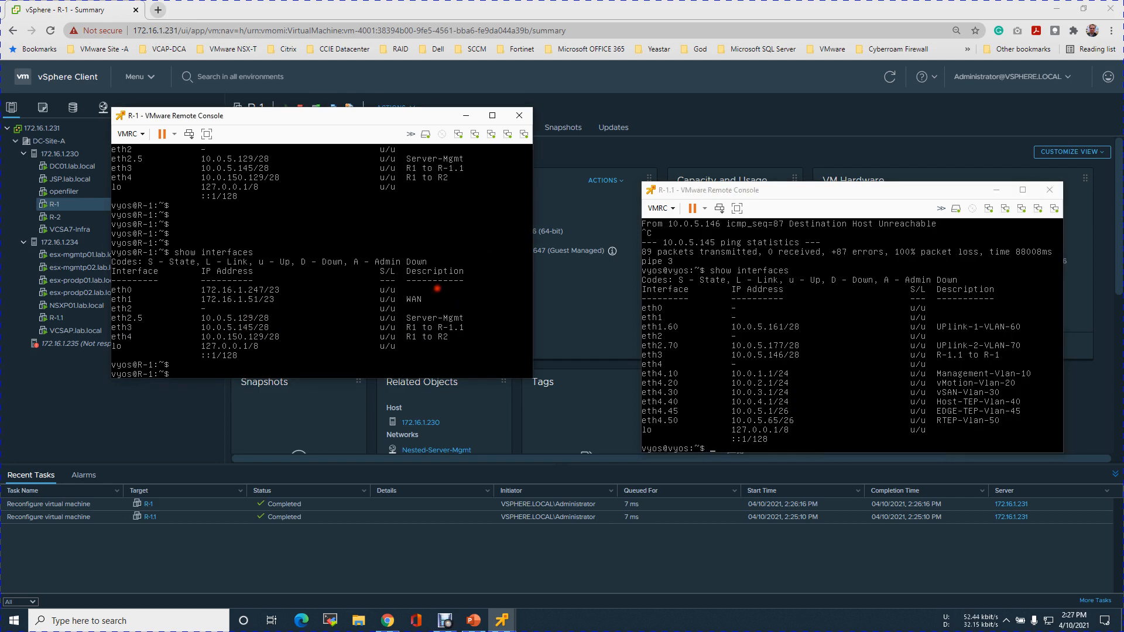
type("piiiiiinnnnnnnnnnnnnnnn")
key("BackSpace")
key("BackSpace")
key("BackSpace")
key("BackSpace")
key("BackSpace")
key("BackSpace")
key("BackSpace")
key("BackSpace")
key("BackSpace")
key("BackSpace")
key("BackSpace")
key("BackSpace")
key("BackSpace")
key("BackSpace")
key("BackSpace")
key("BackSpace")
type("p")
type("ing 10.")
key("Return")
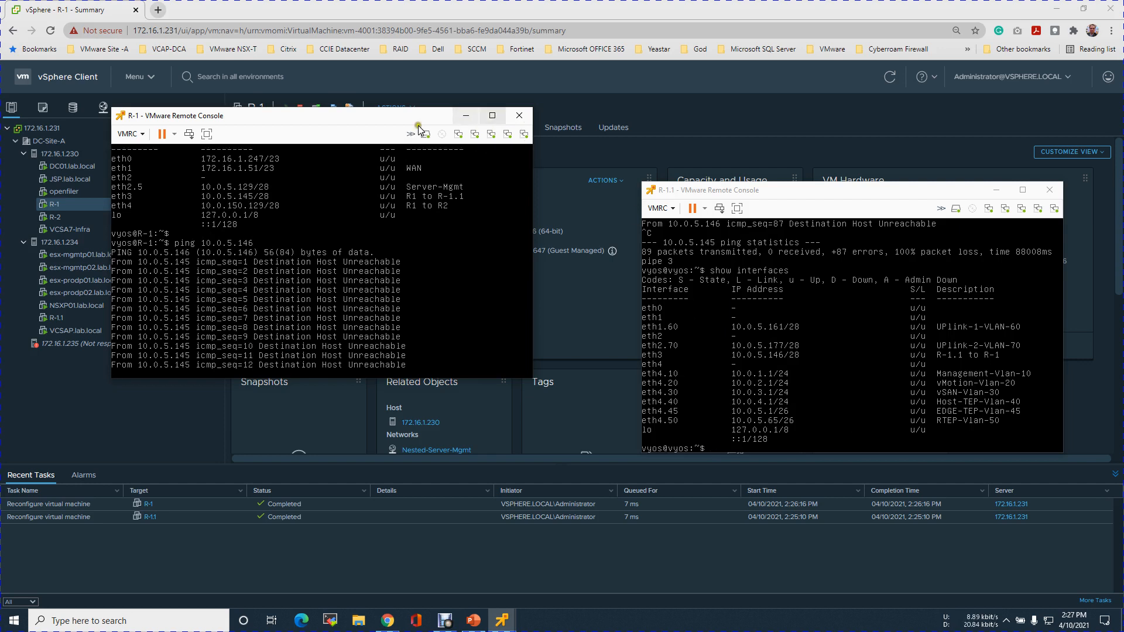
Check network adapter 4's connection status and network in R-1's virtual machine settings, then close them without changes.
left_click(135, 134)
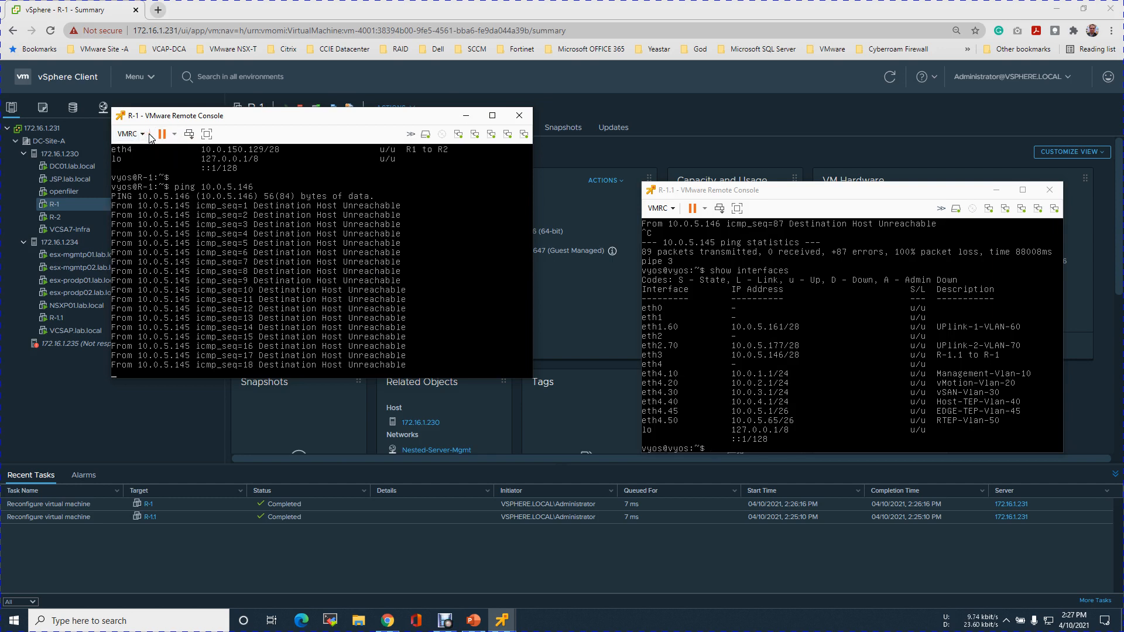
left_click(136, 135)
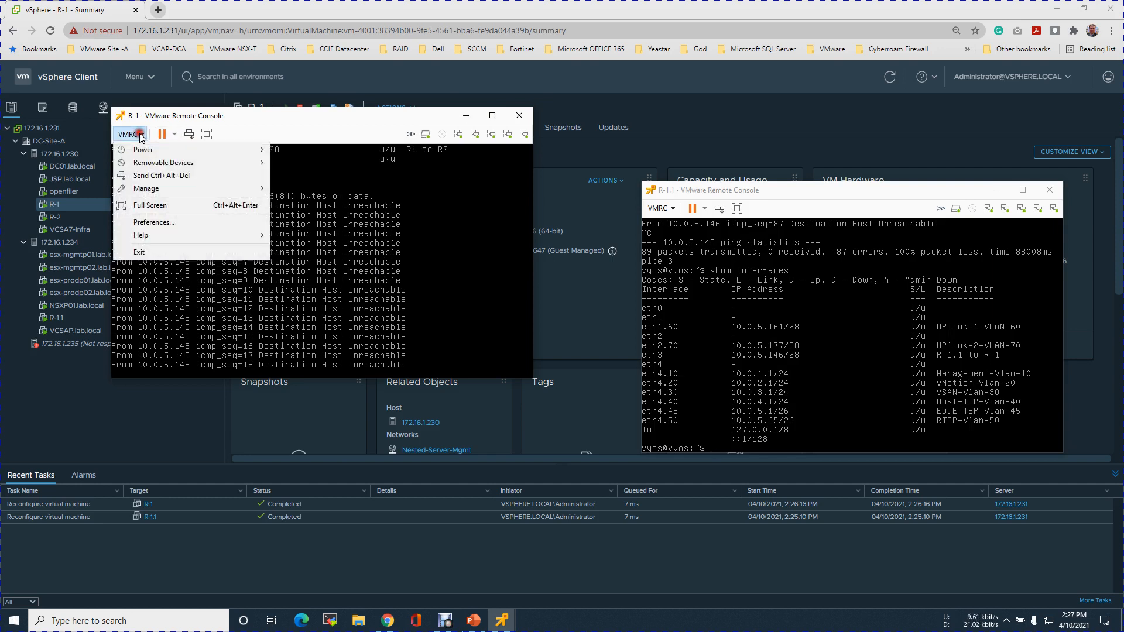
mouse_move(164, 190)
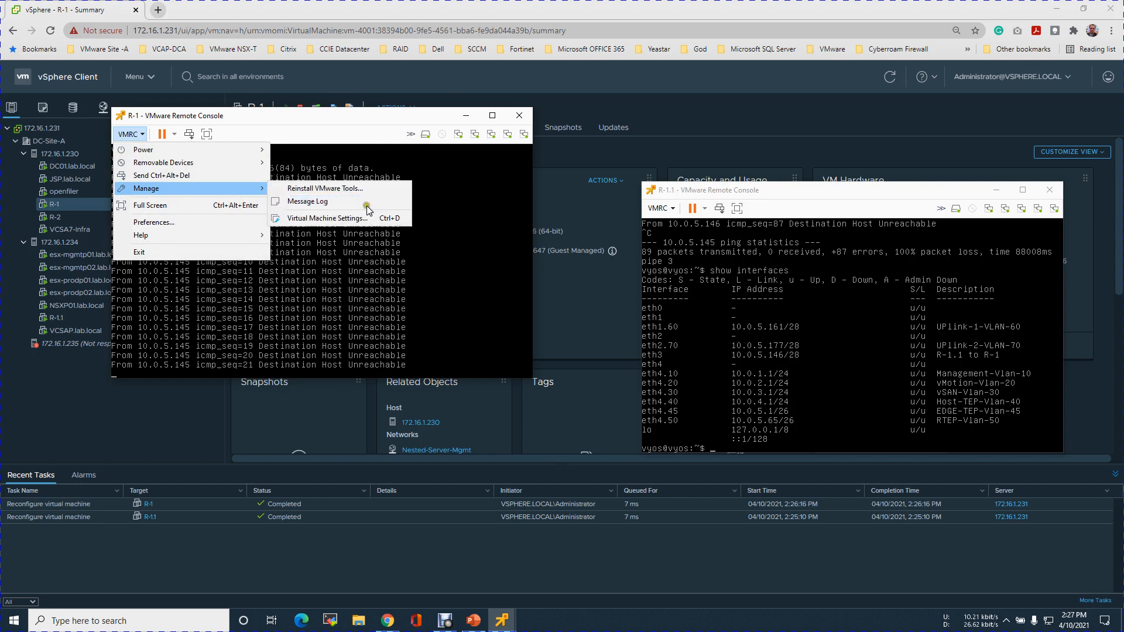
left_click(357, 221)
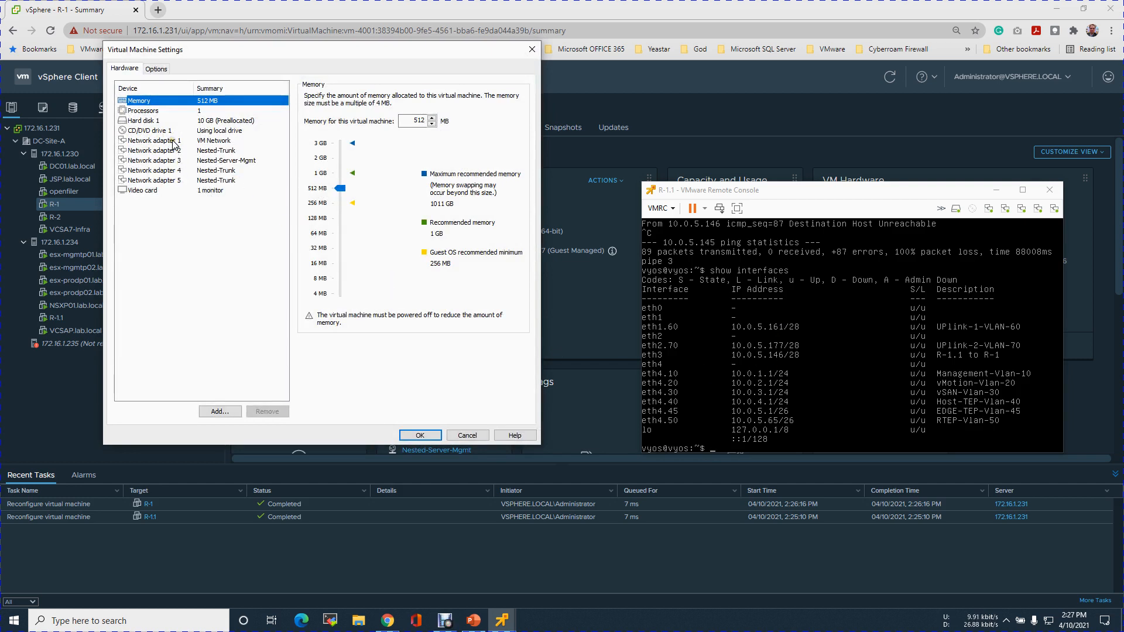
left_click(178, 171)
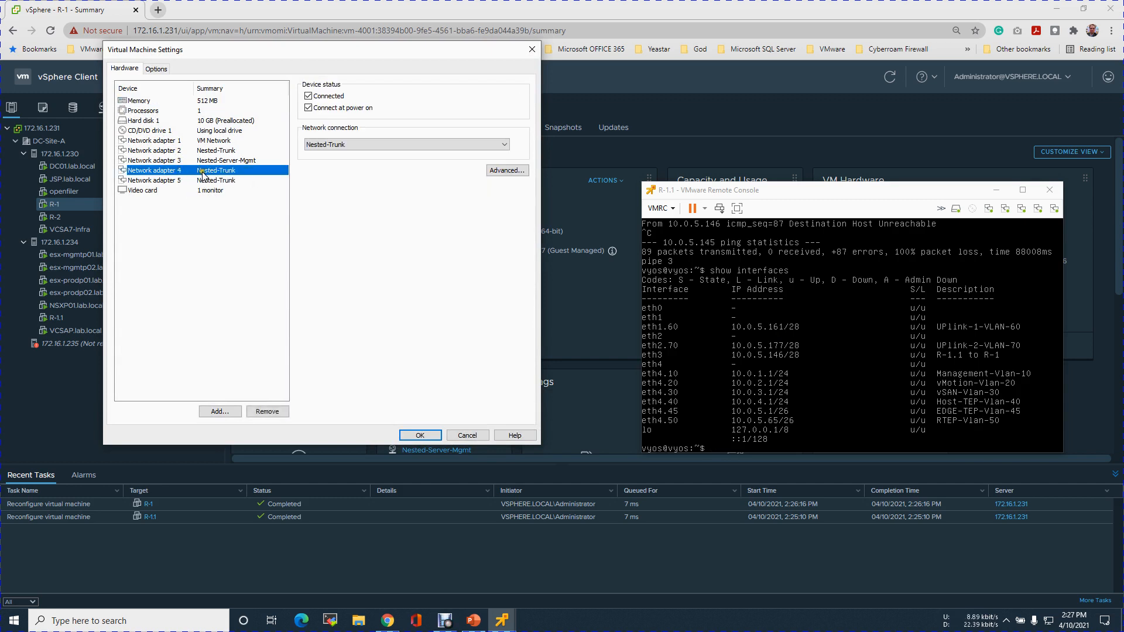
left_click(466, 436)
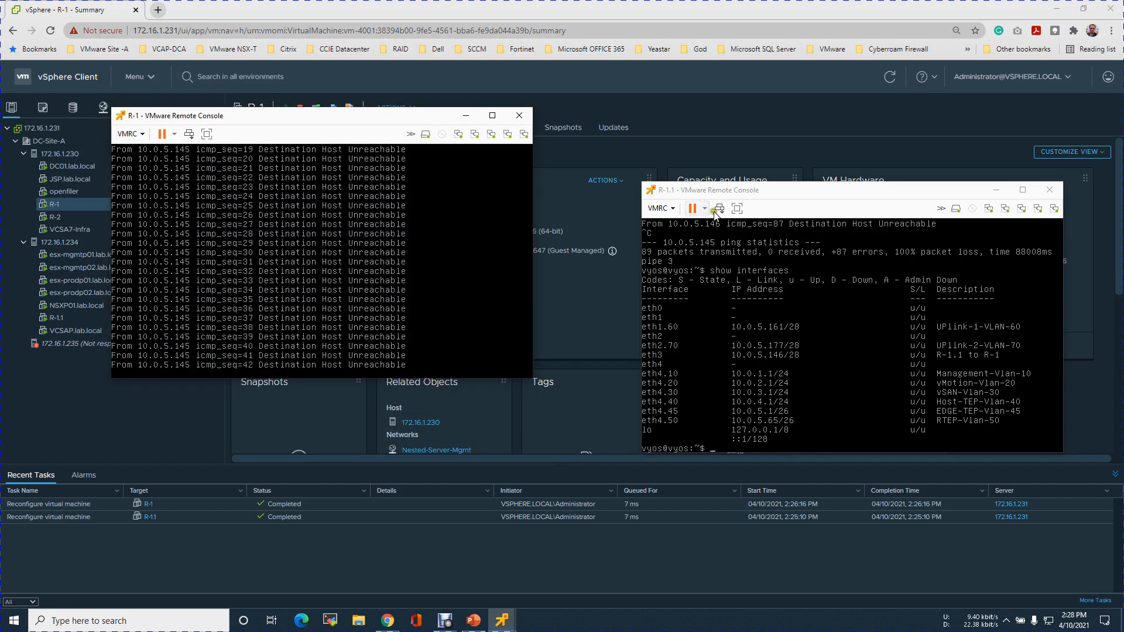
Check network adapter 4's connection status and network in R-1.1's virtual machine settings, then close them without changes.
left_click(673, 213)
mouse_move(688, 267)
left_click(860, 292)
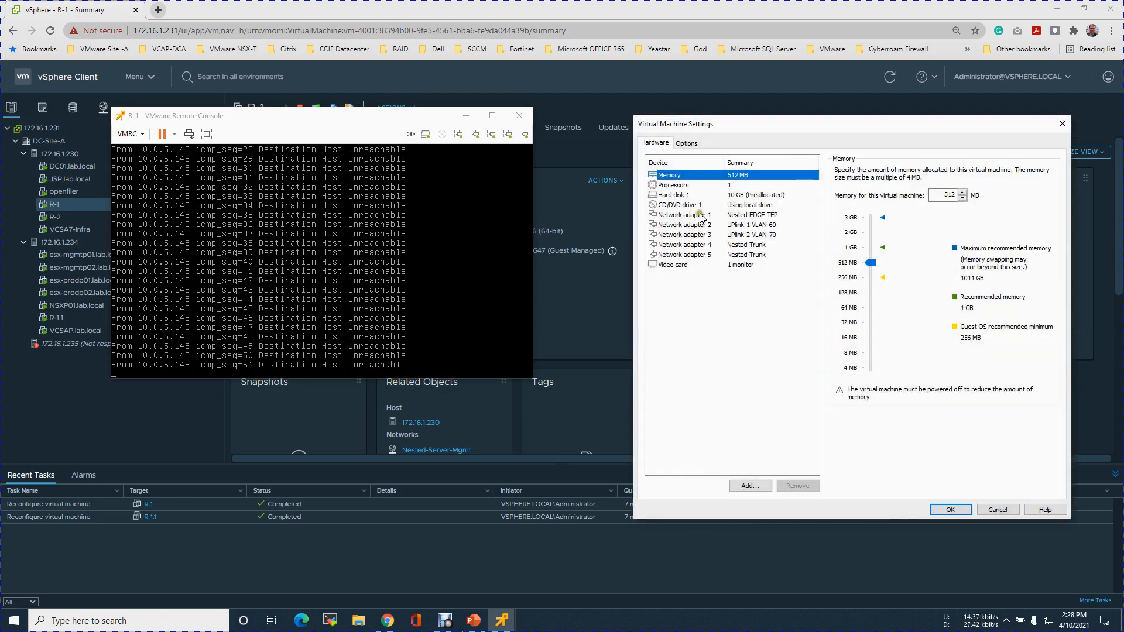
left_click(704, 245)
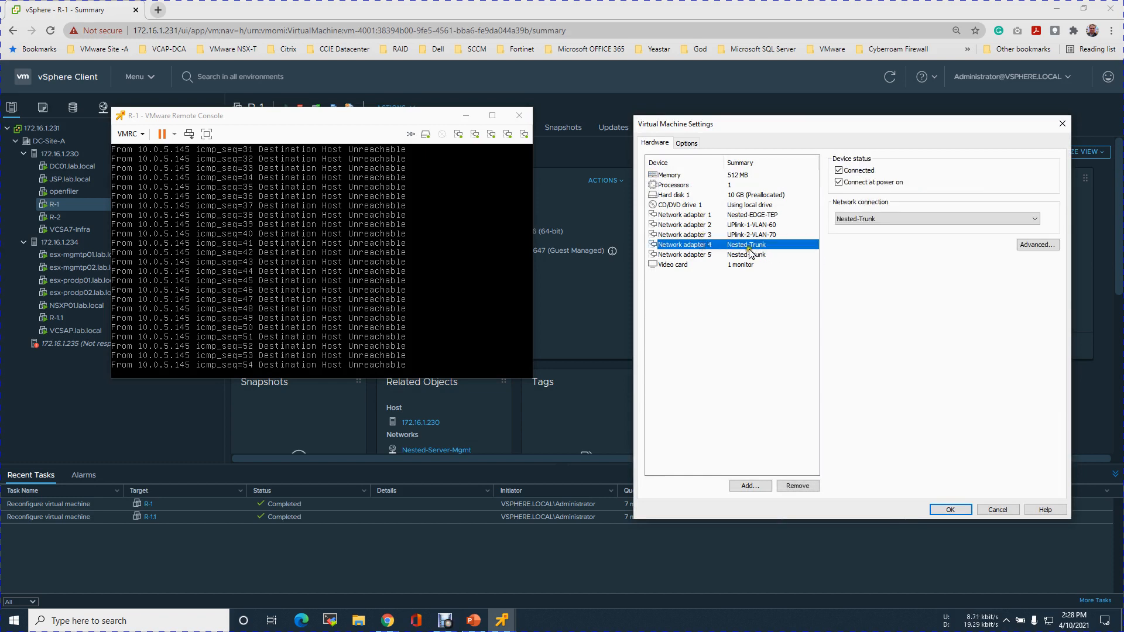
left_click(998, 510)
Minimize both router consoles and compare the Nested-Trunk port group's VLAN and uplinks on hosts 172.16.1.230 and 172.16.1.234.
left_click(464, 115)
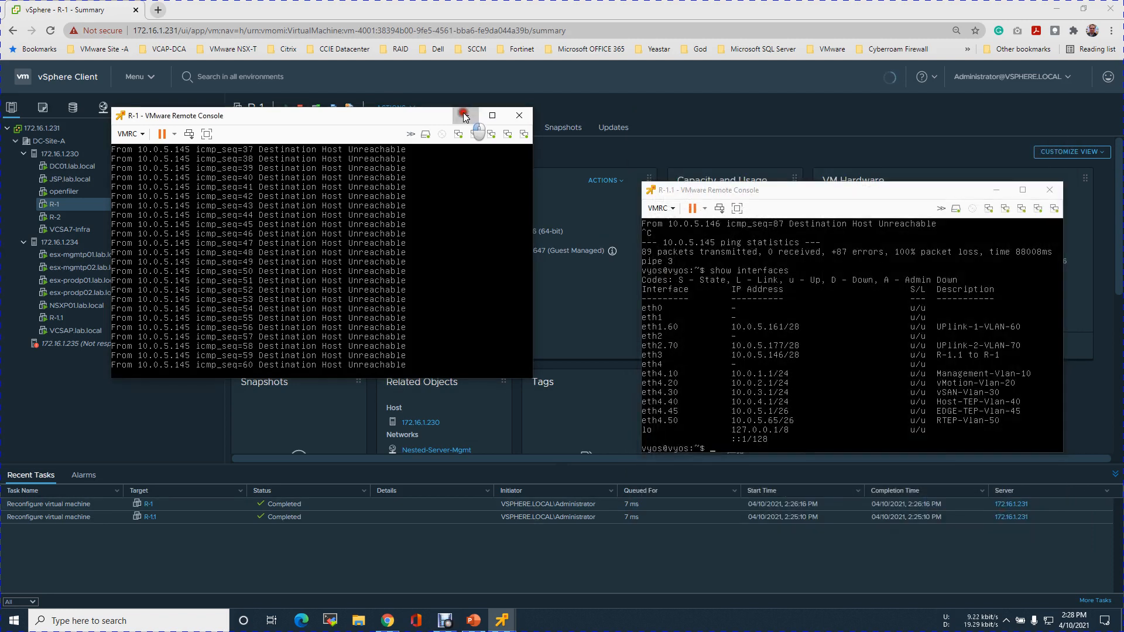
left_click(996, 190)
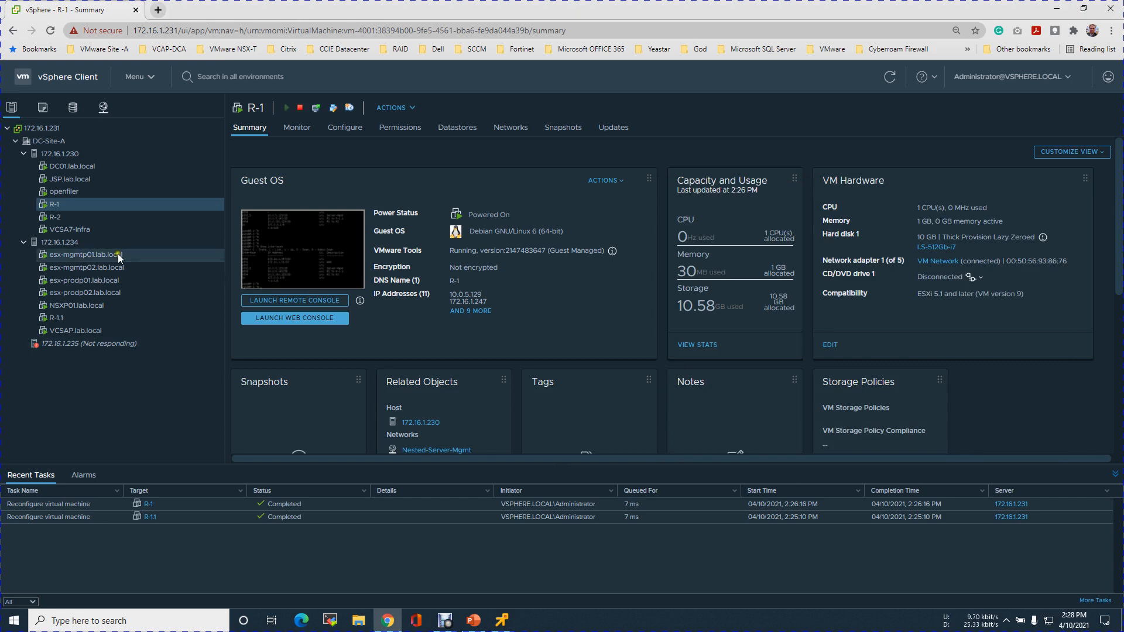
left_click(64, 154)
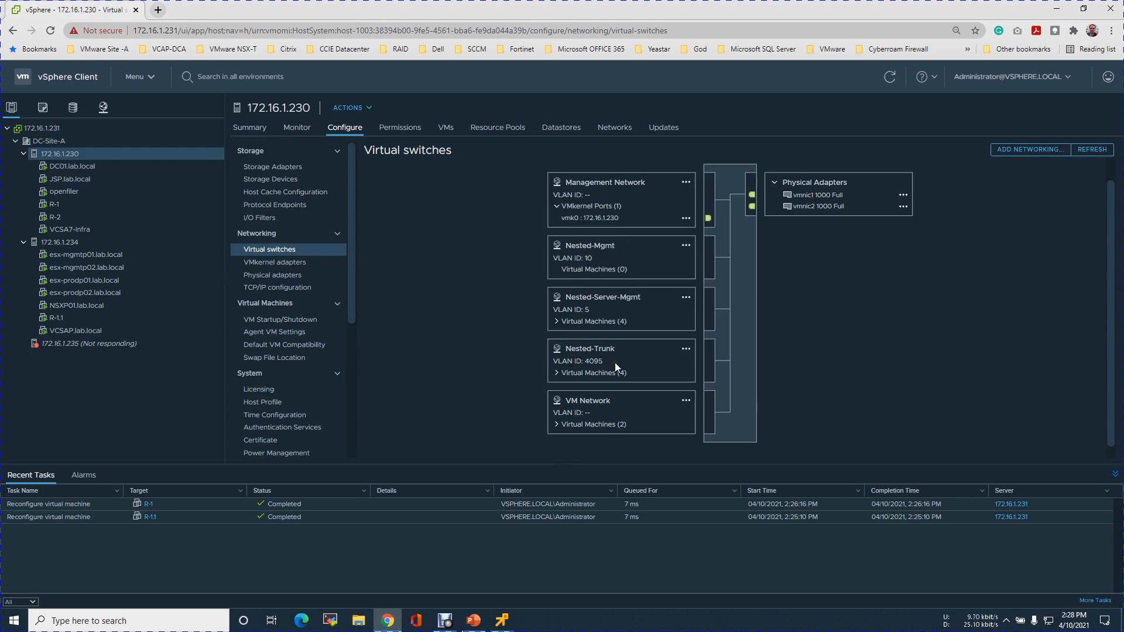
left_click(65, 241)
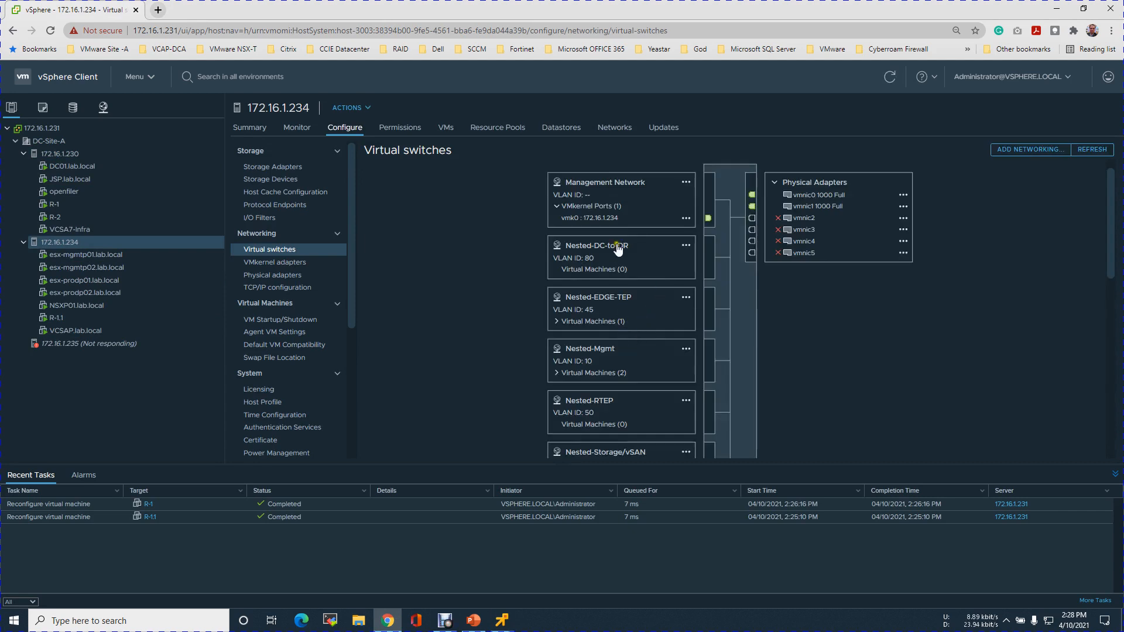
scroll(623, 378, "down", 3)
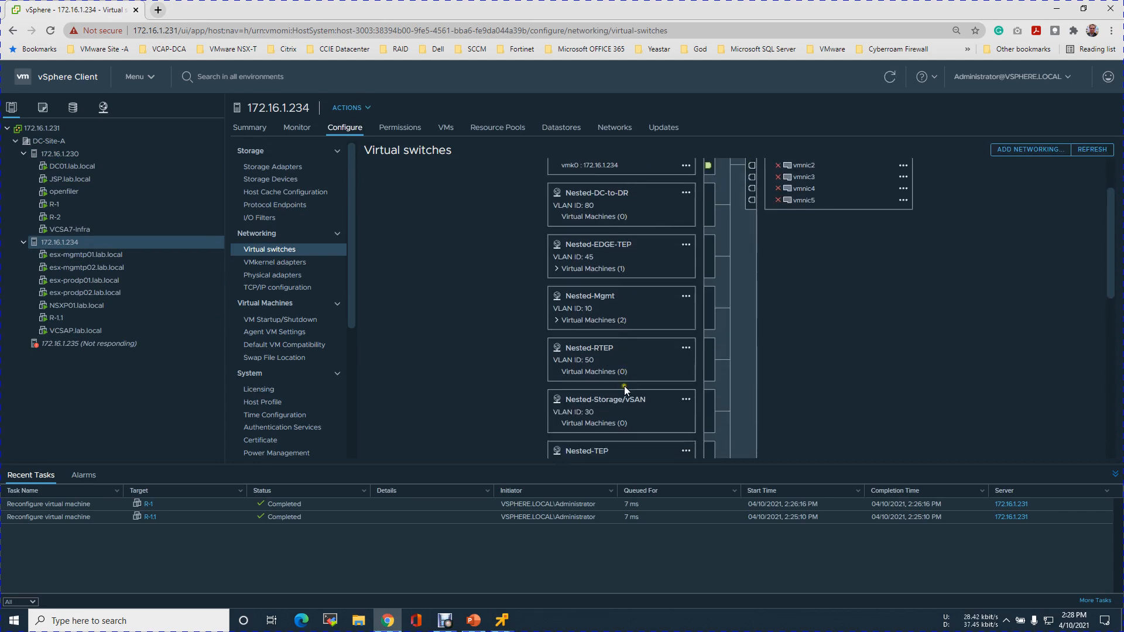
scroll(628, 391, "down", 2)
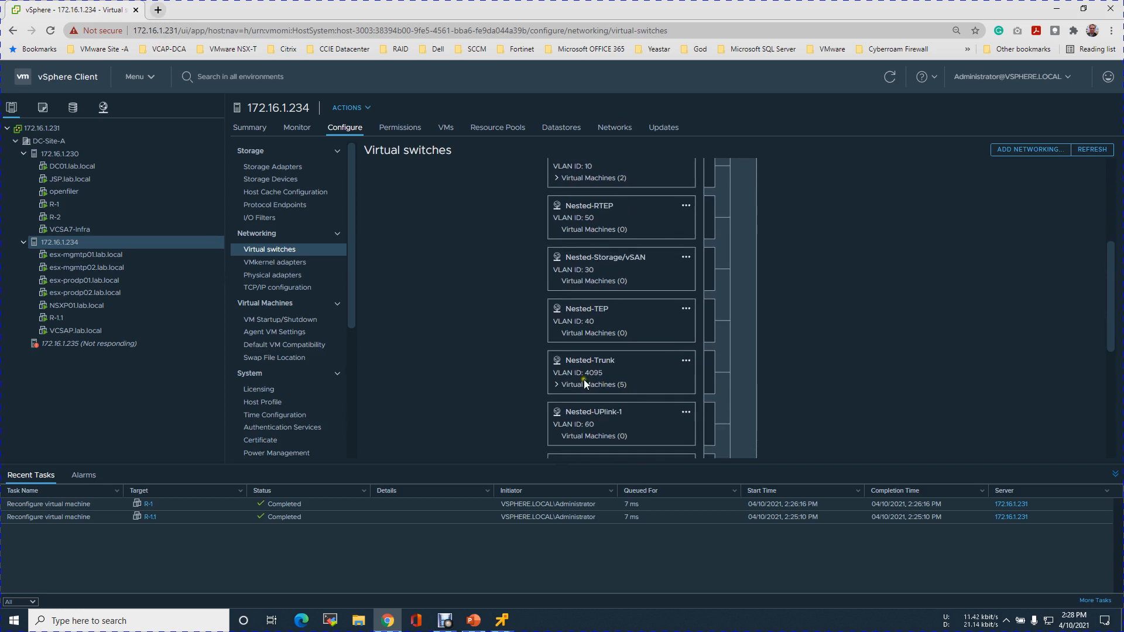
left_click(609, 363)
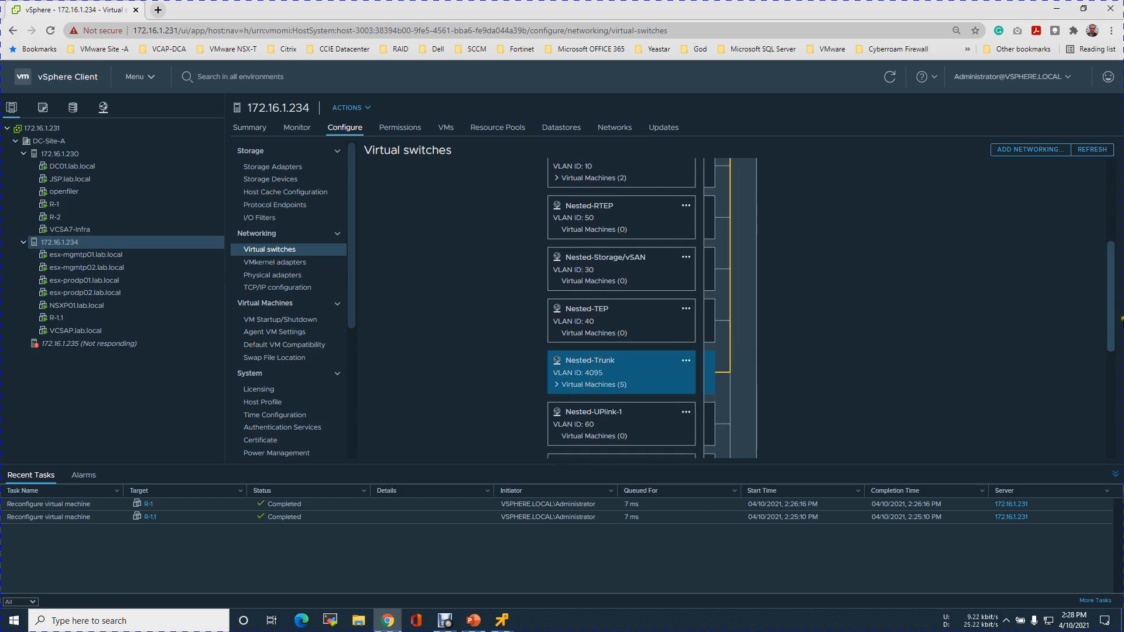
left_click_drag(1112, 318, 1118, 221)
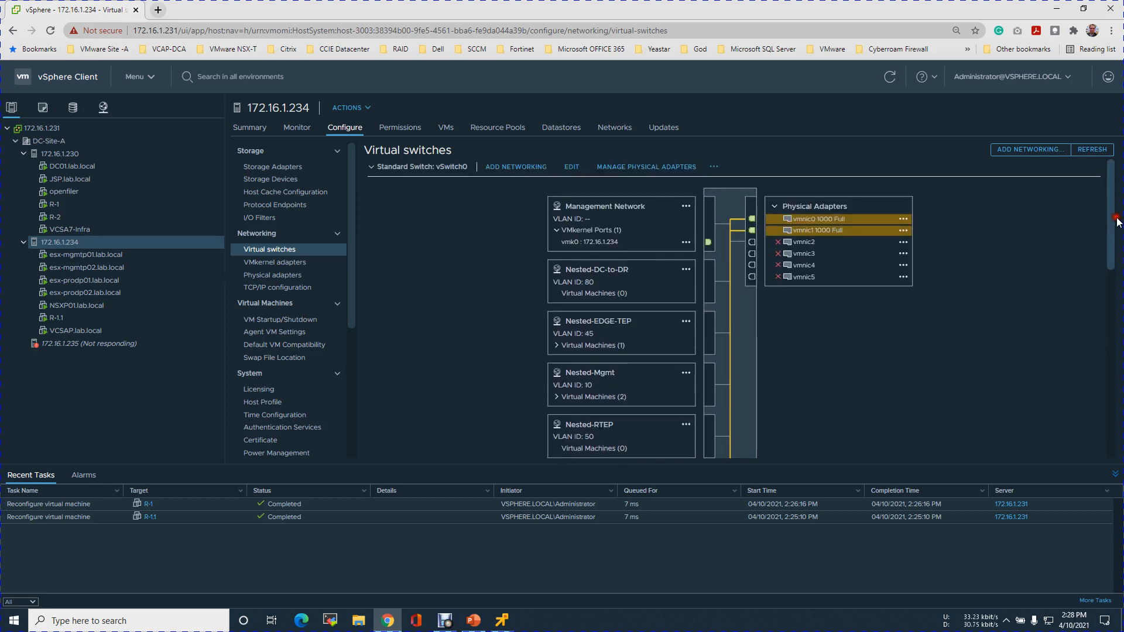
On host 172.16.1.230, trace Nested-Trunk's physical uplinks and expand its list of connected virtual machines.
left_click(82, 153)
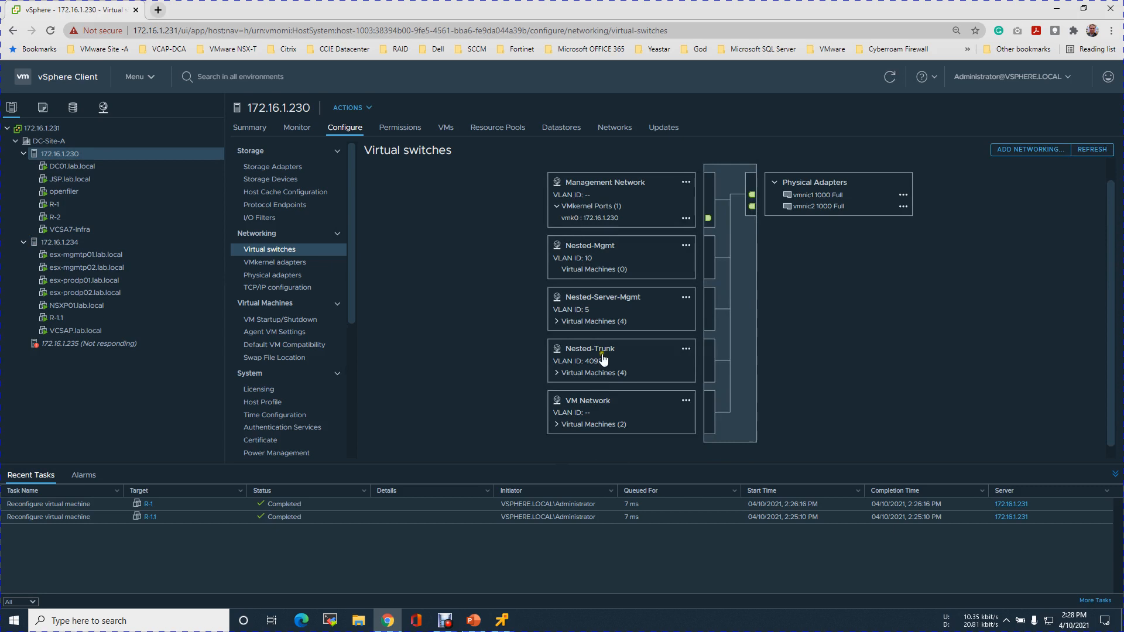
left_click(603, 359)
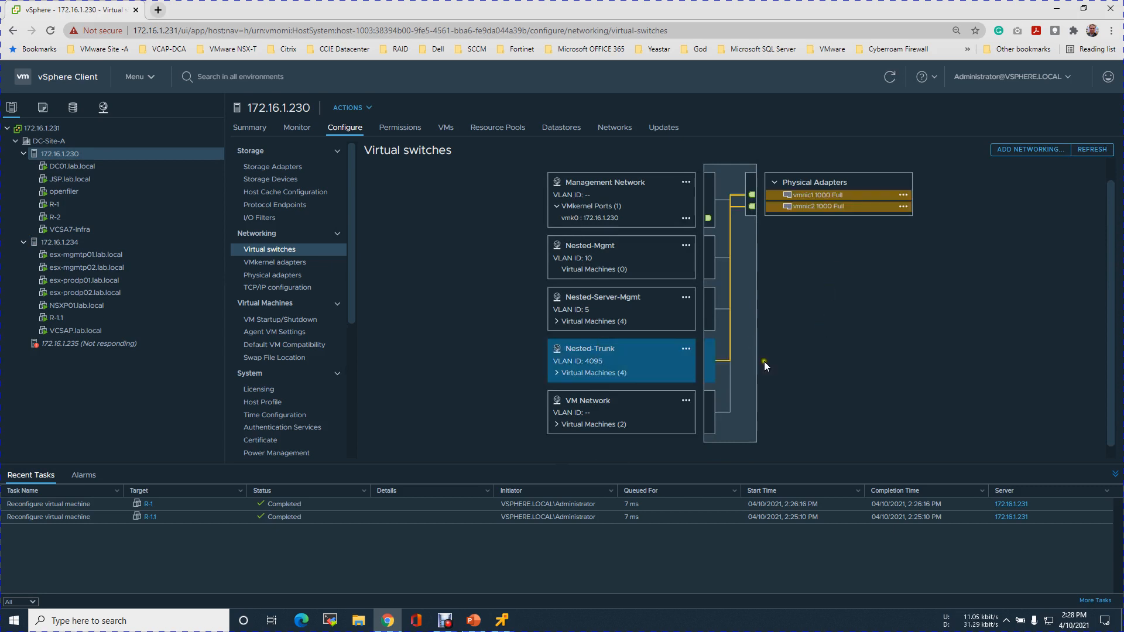
left_click(559, 373)
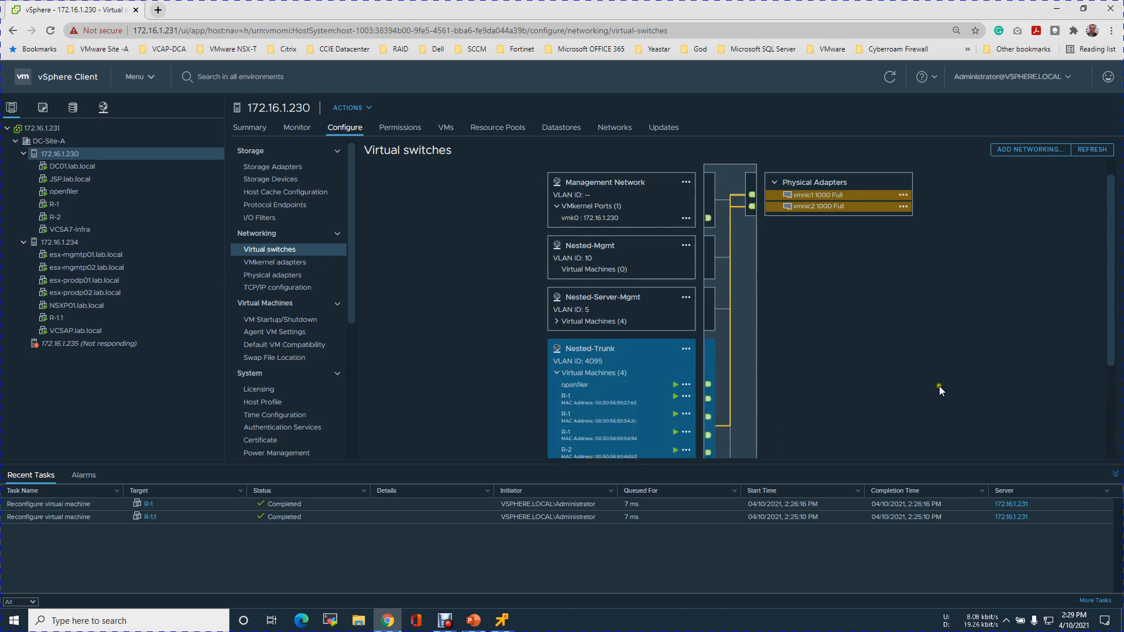
left_click_drag(1110, 360, 1113, 395)
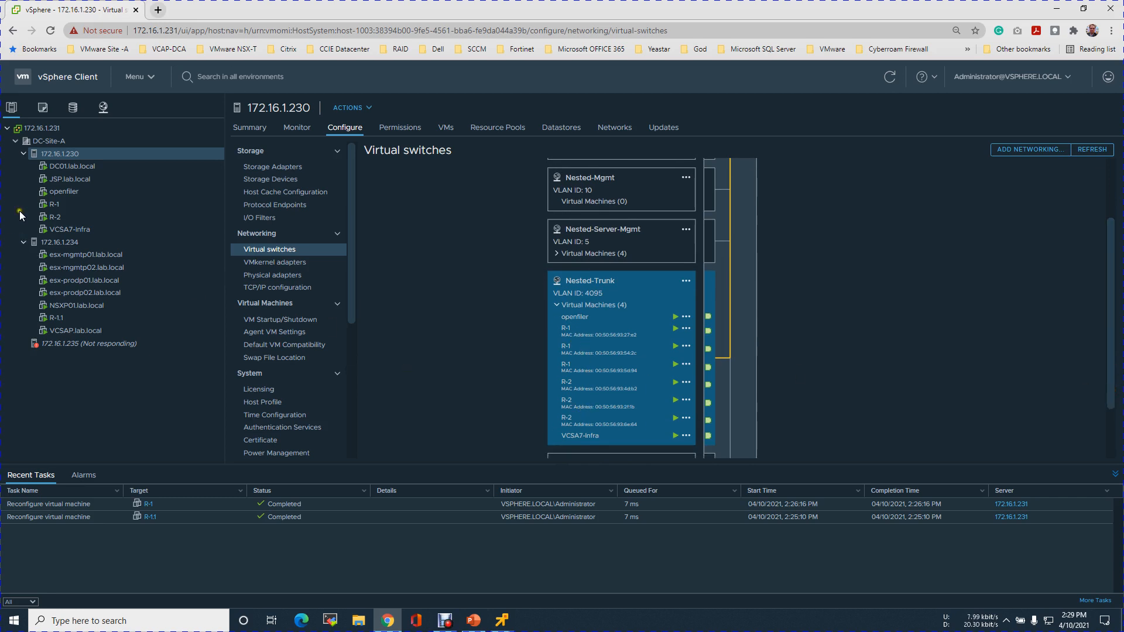
On host 172.16.1.234, expand Nested-Trunk's virtual machines and look for R-1.1's adapters.
left_click(64, 242)
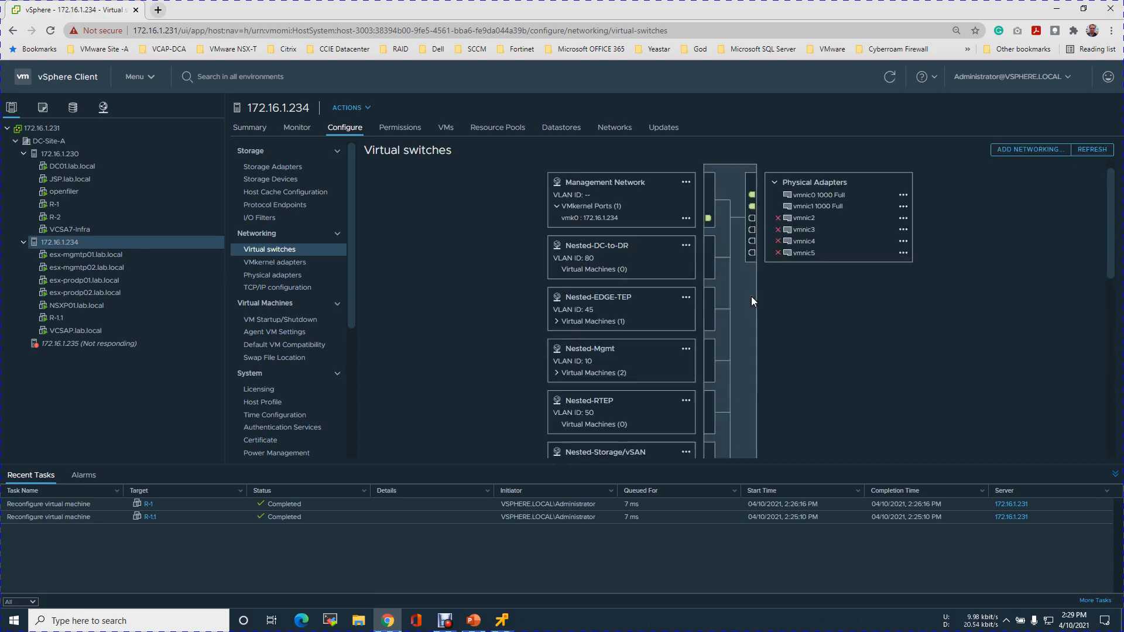
left_click_drag(1111, 269, 1120, 362)
left_click(555, 323)
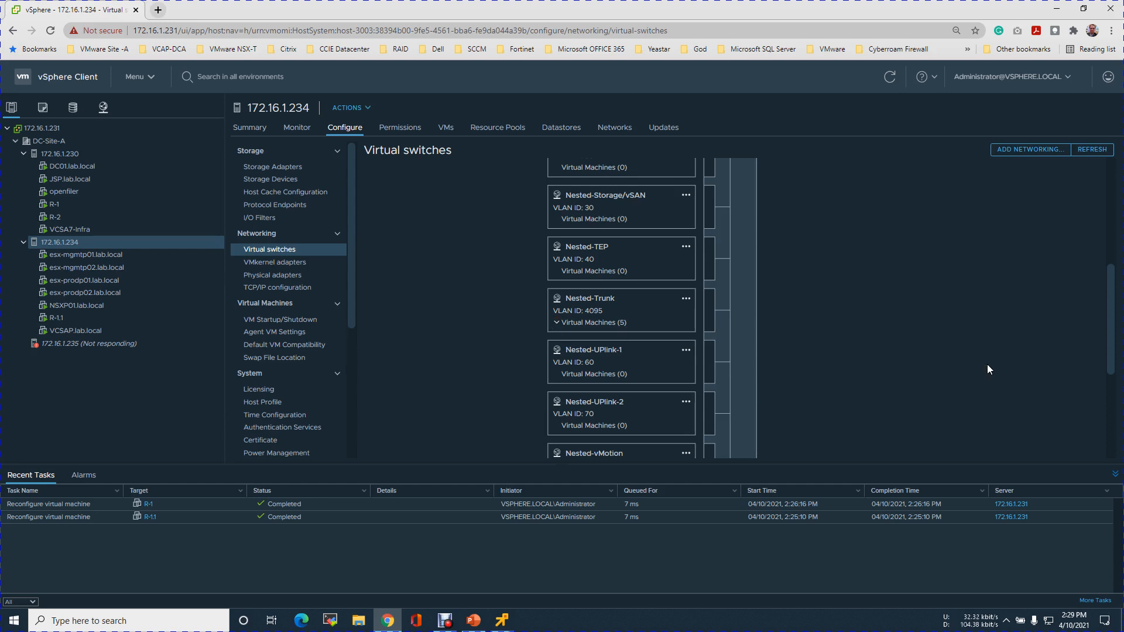
left_click(1108, 299)
left_click_drag(1111, 302, 1109, 373)
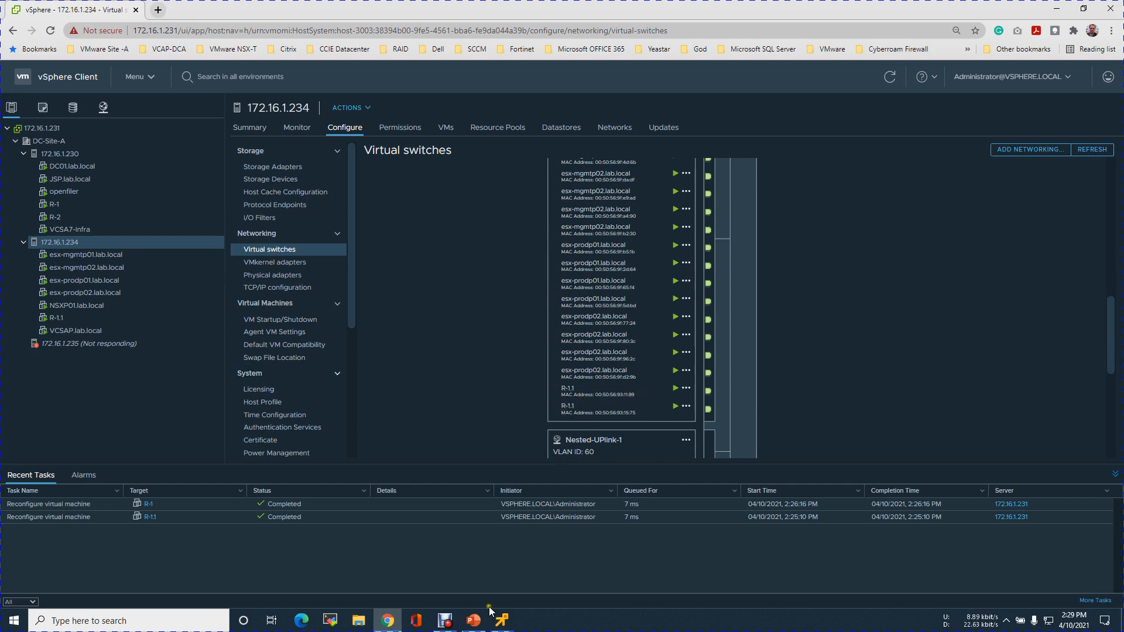
Switch back to the minimized R-1.1 remote console.
mouse_move(501, 621)
left_click(440, 556)
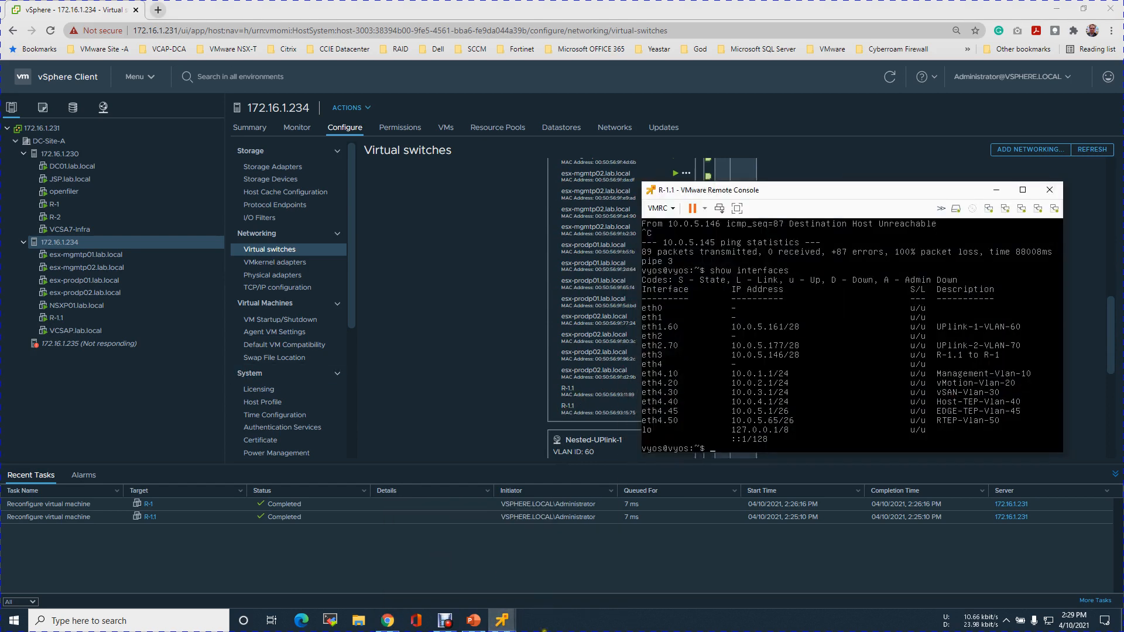
left_click(441, 555)
left_click(445, 620)
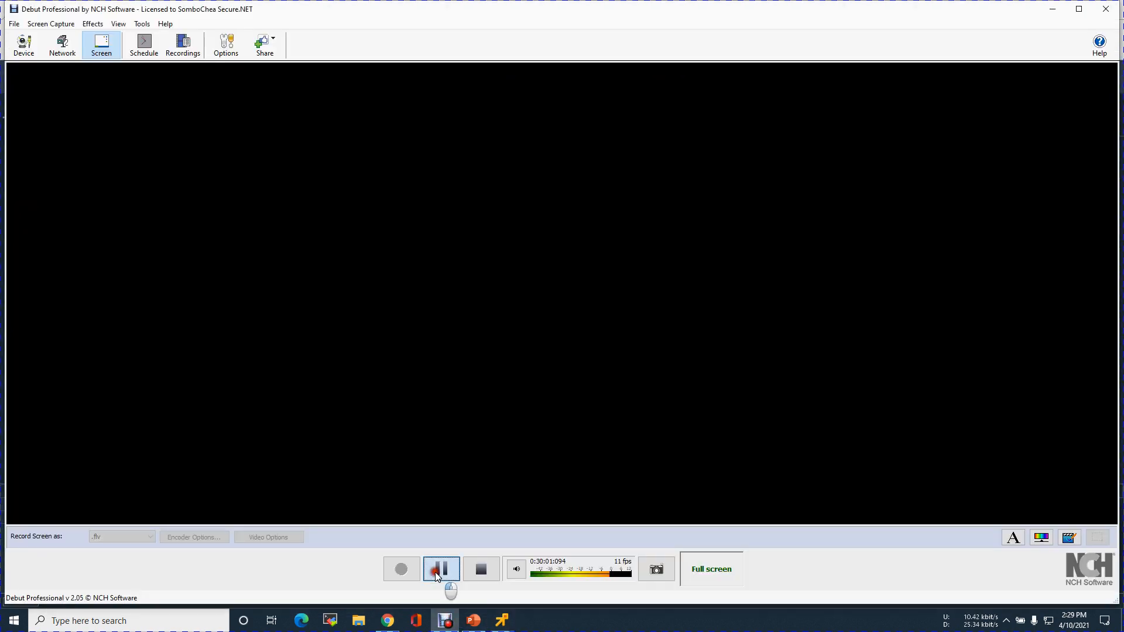
left_click(402, 575)
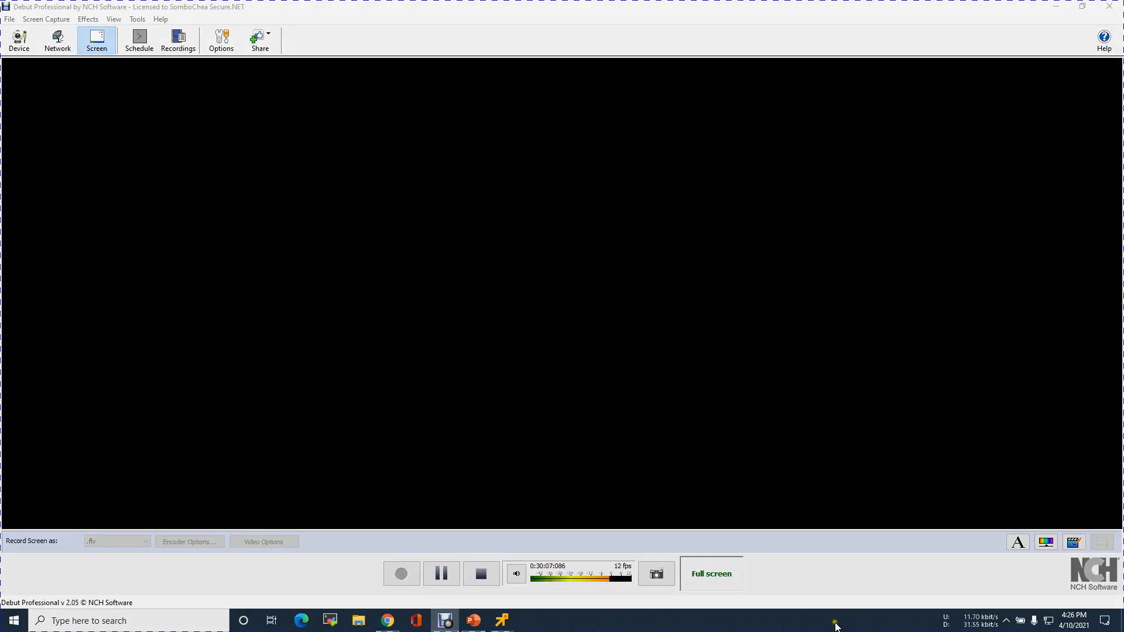
key("alt+Tab")
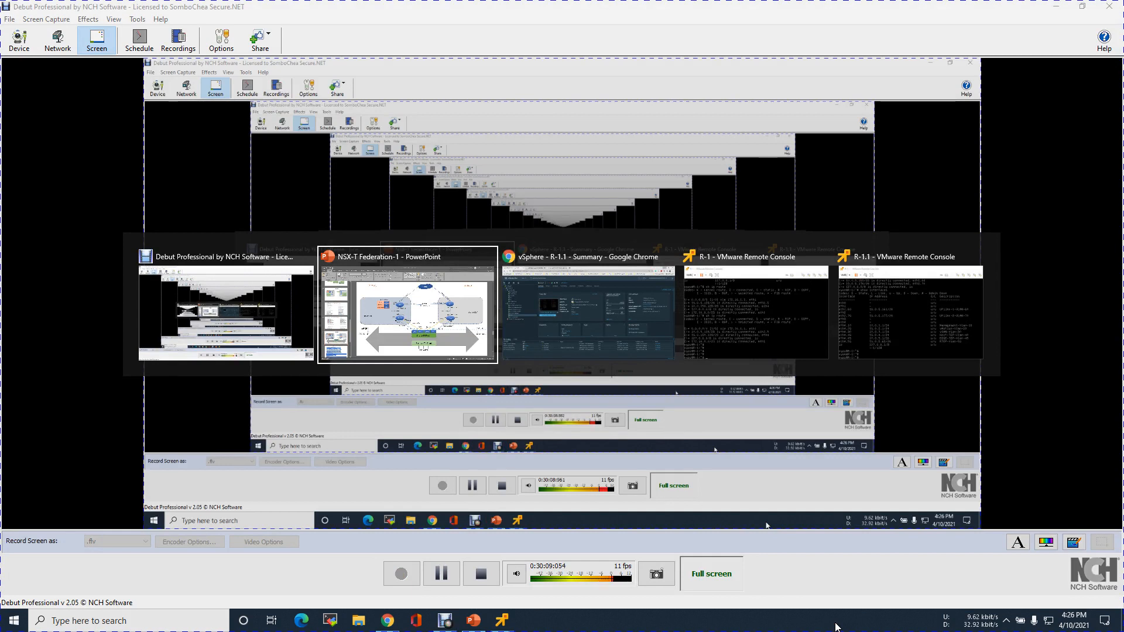
Switch to the NSX-T Federation-1 presentation and relabel R-1's interface towards R-1.1 as Eth0 on slide 13.
key("alt+Tab")
key("Tab")
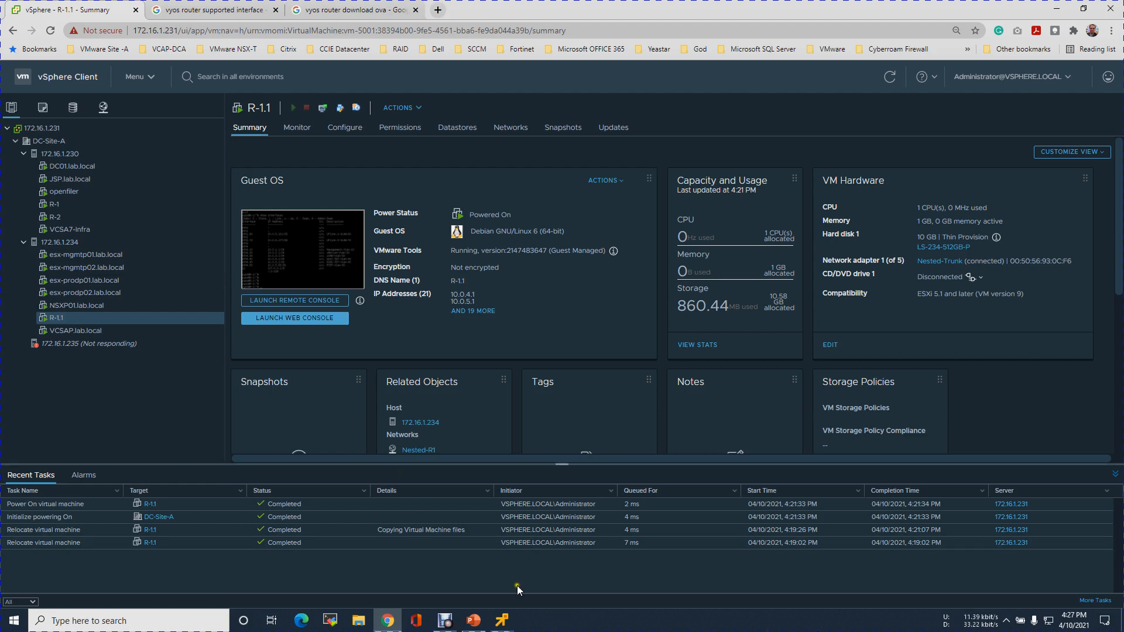
left_click(485, 624)
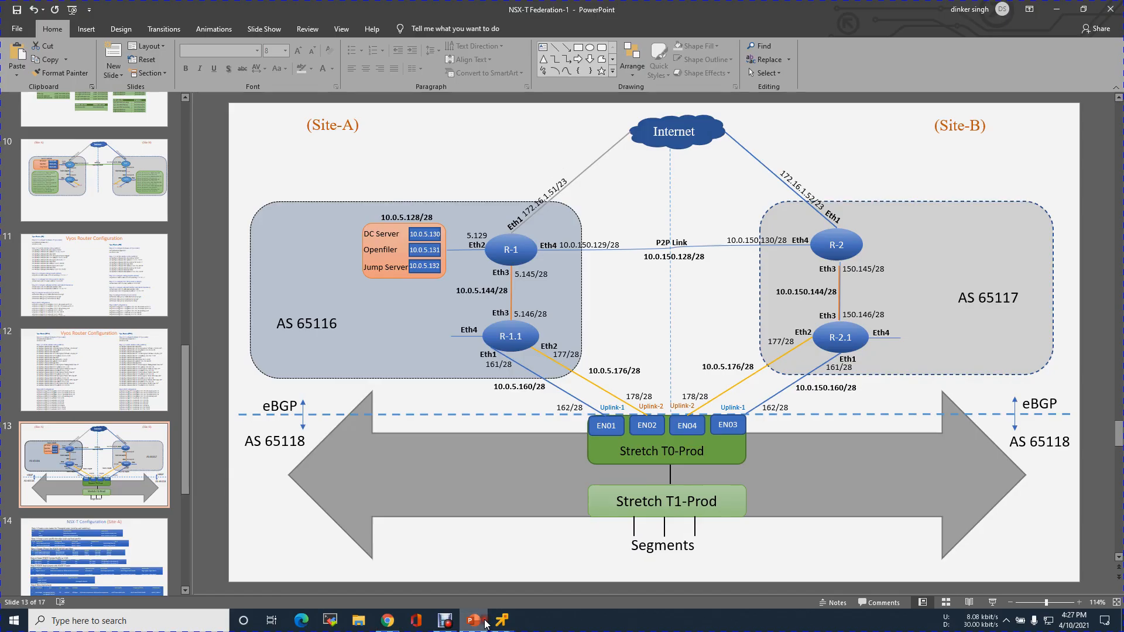
left_click(512, 284)
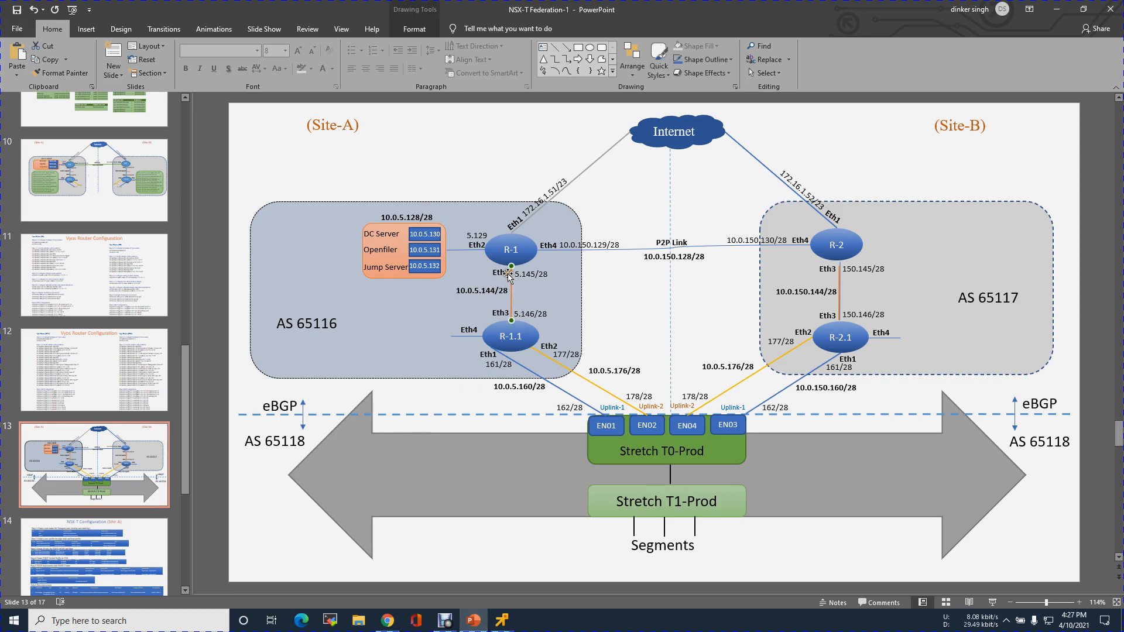
left_click(506, 274)
key("BackSpace")
type("0")
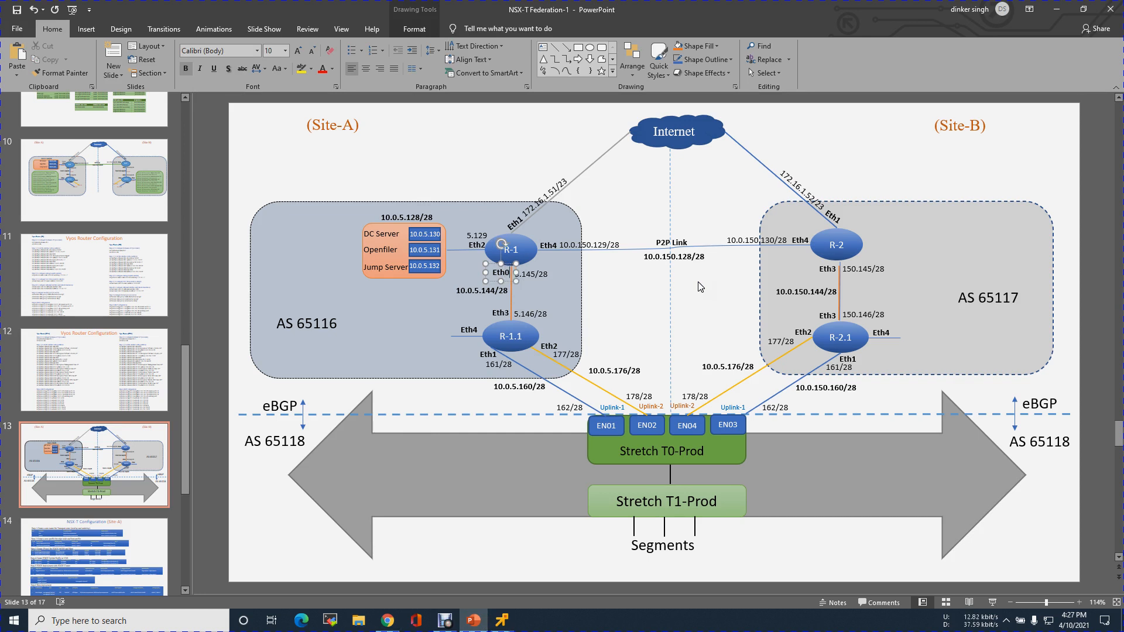
Relabel R-1.1's interface on the 10.0.5.144/28 link to R-1 as Eth0 in the slide 13 diagram.
left_click(506, 312)
double_click(508, 312)
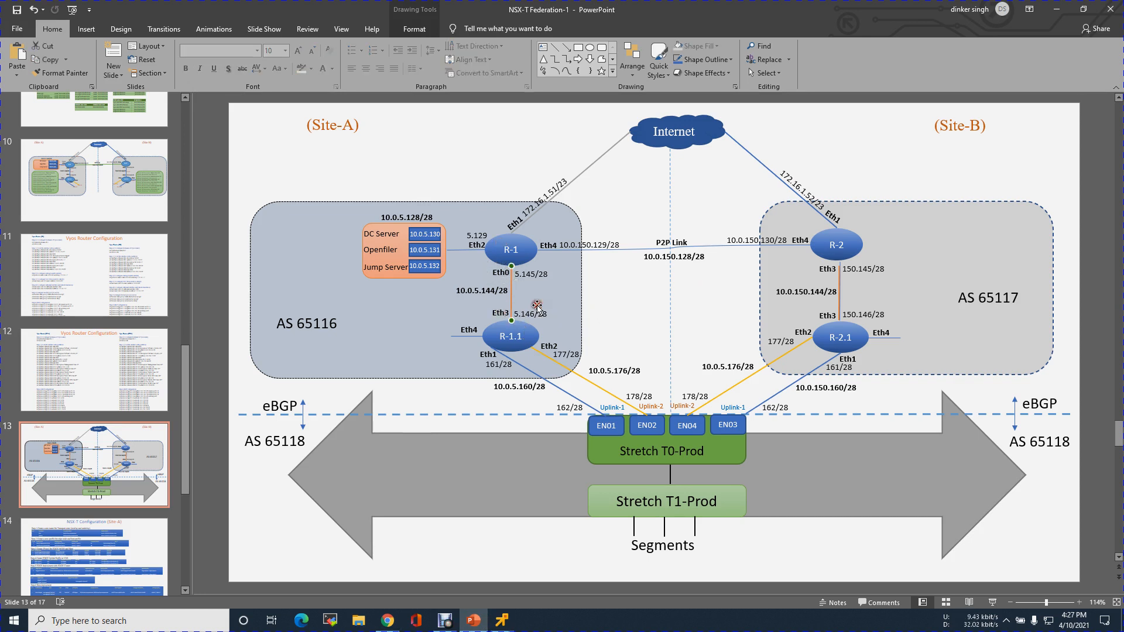
double_click(498, 311)
type("0")
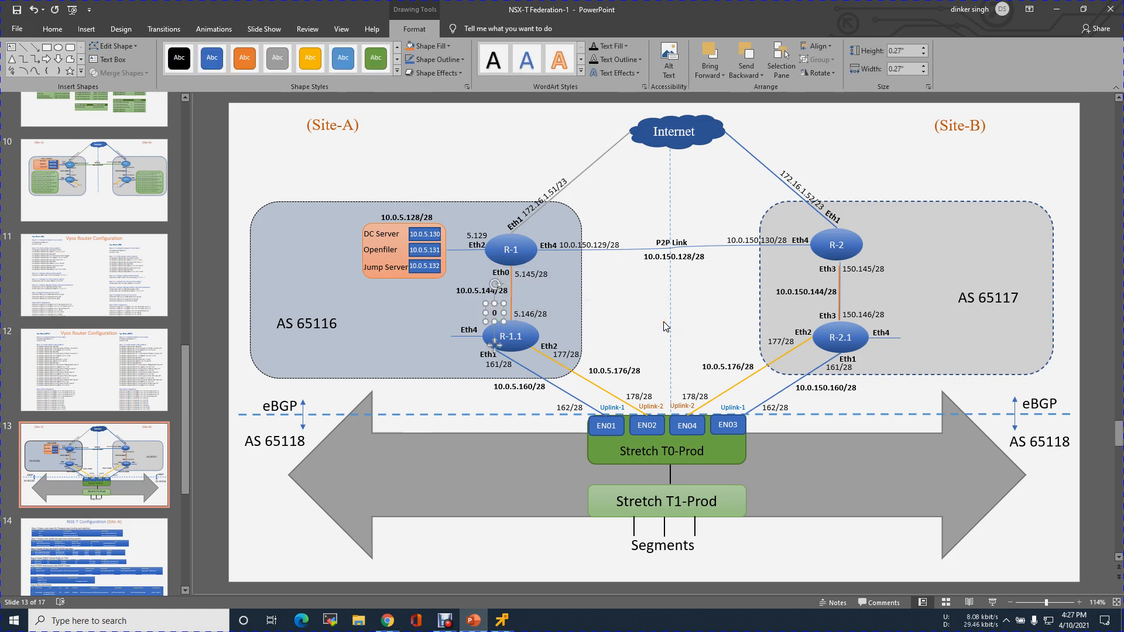
key("BackSpace")
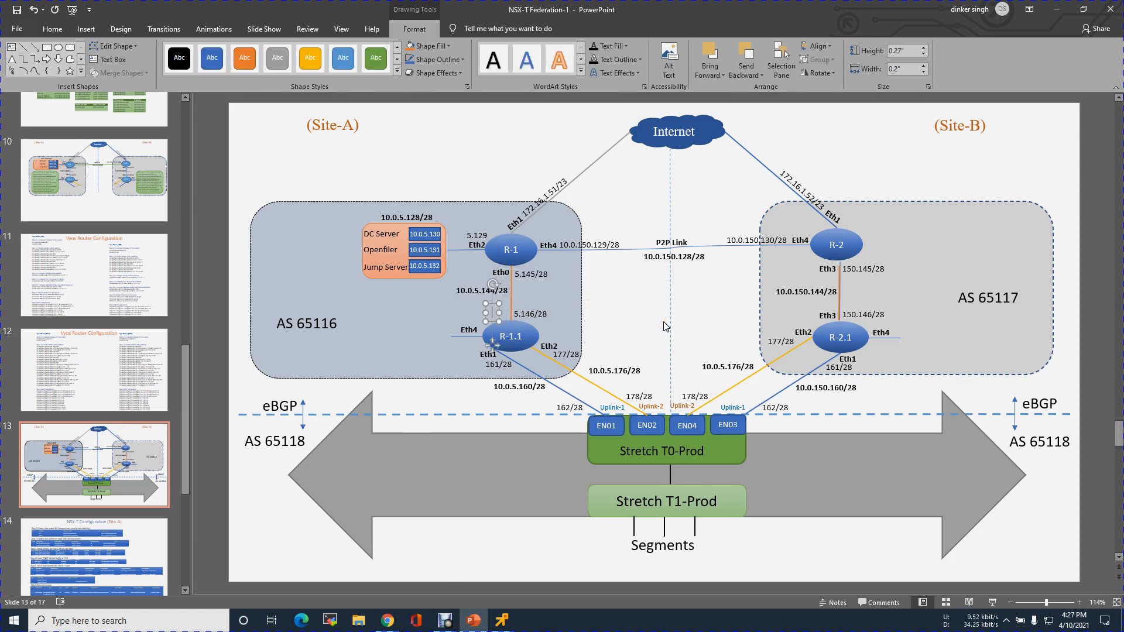
type("Eth0")
left_click(651, 320)
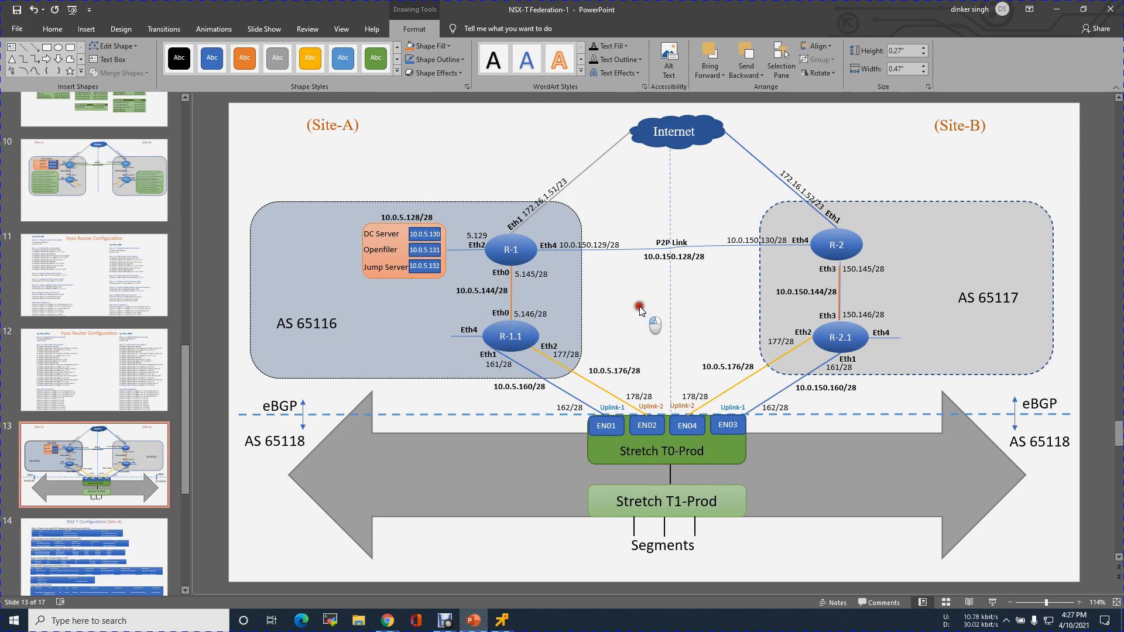
On slide 10, relabel both ends of the link between R-1 and R-1.1 as Eth0.
left_click(96, 176)
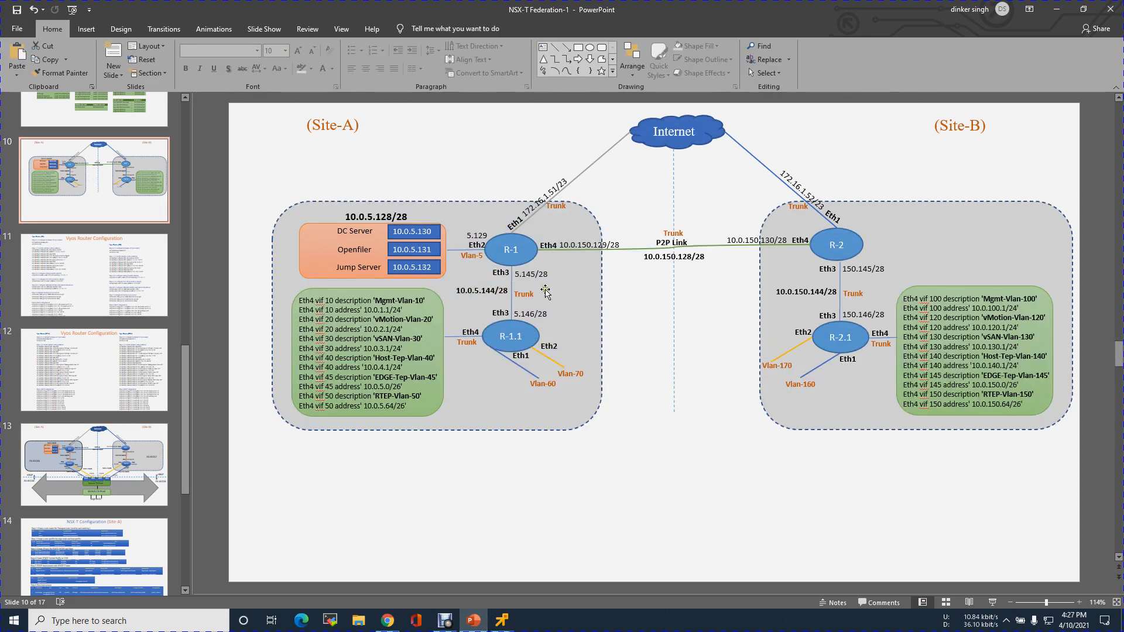
left_click(503, 273)
key("BackSpace")
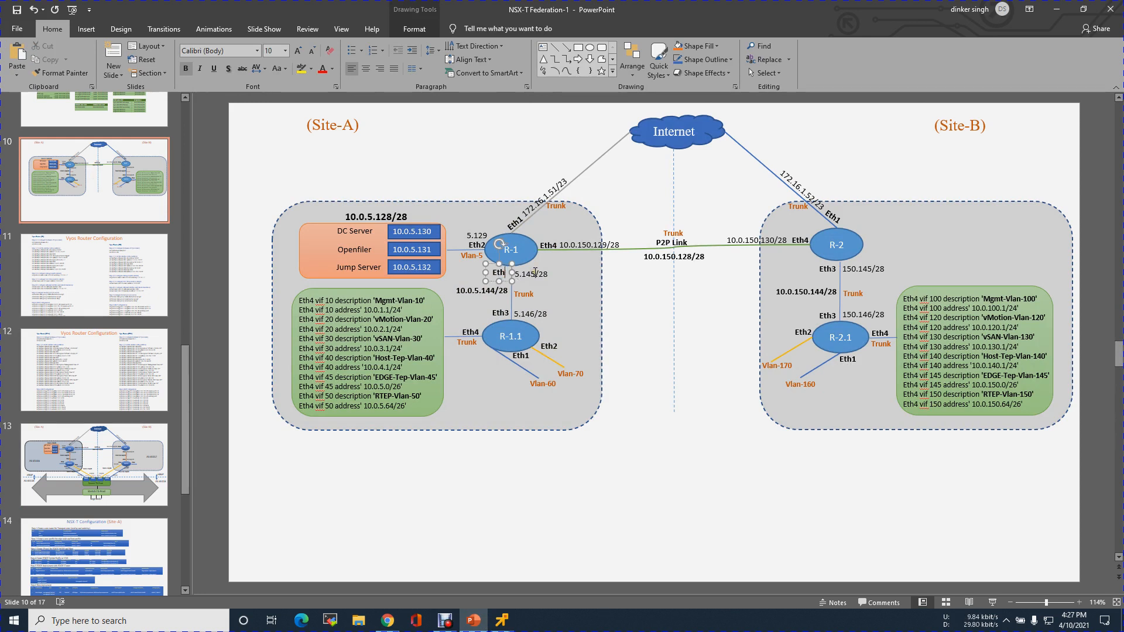
type("0")
left_click(504, 312)
key("BackSpace")
type("0")
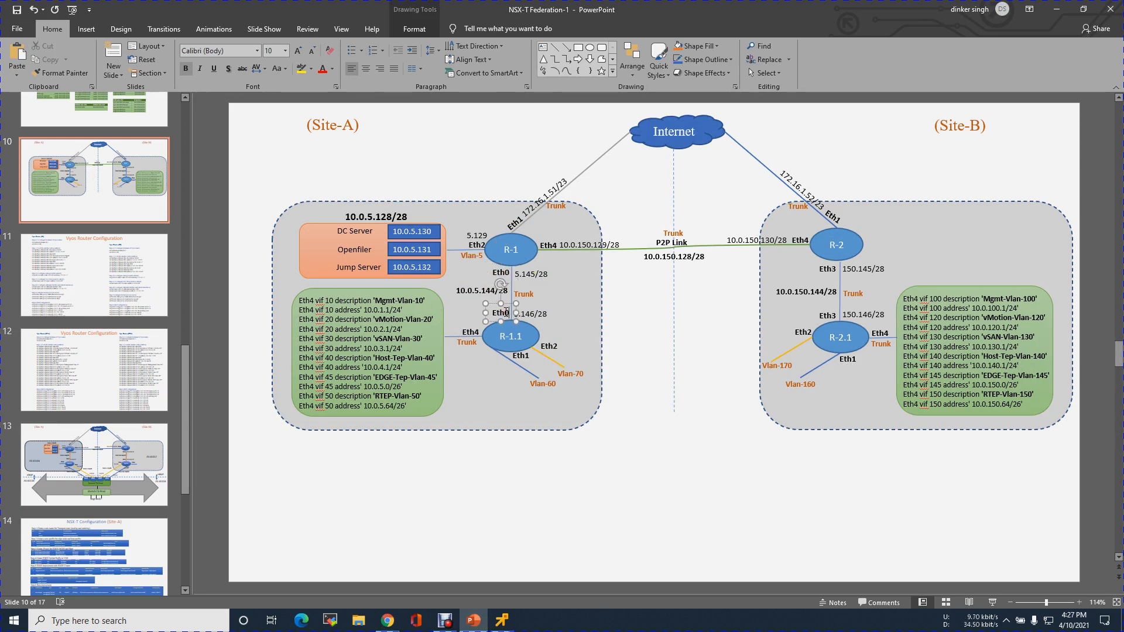
left_click(502, 306)
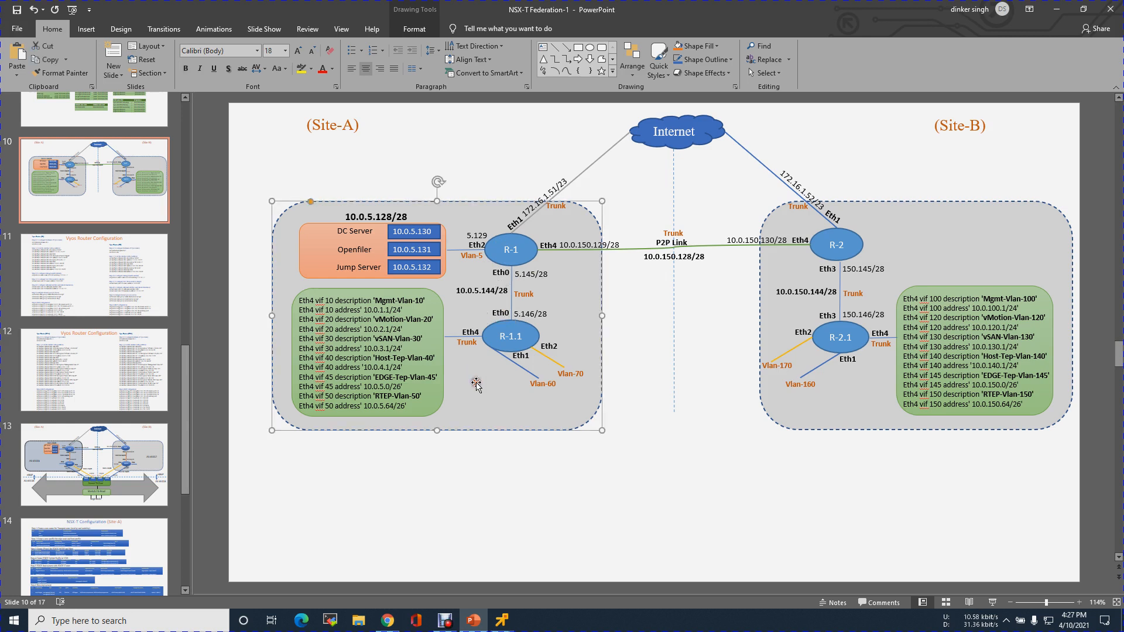
On slide 12, change the interface to eth0 in R-1.1's MTU, description and address commands for the link to R1.
left_click(104, 364)
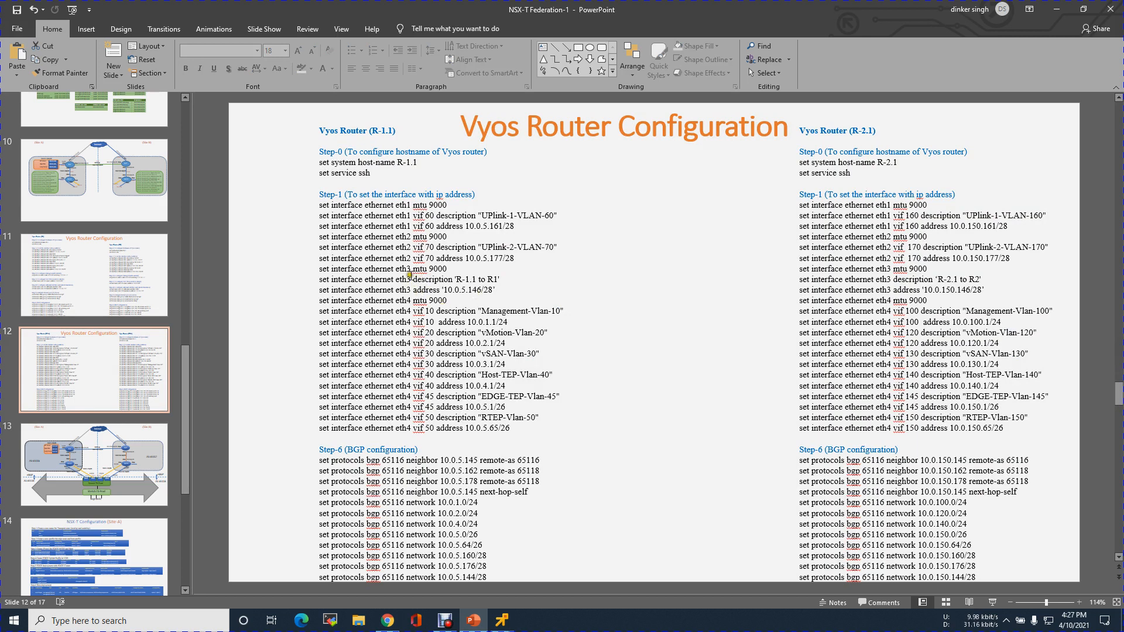
left_click(408, 269)
key("Delete")
type("0")
left_click(407, 279)
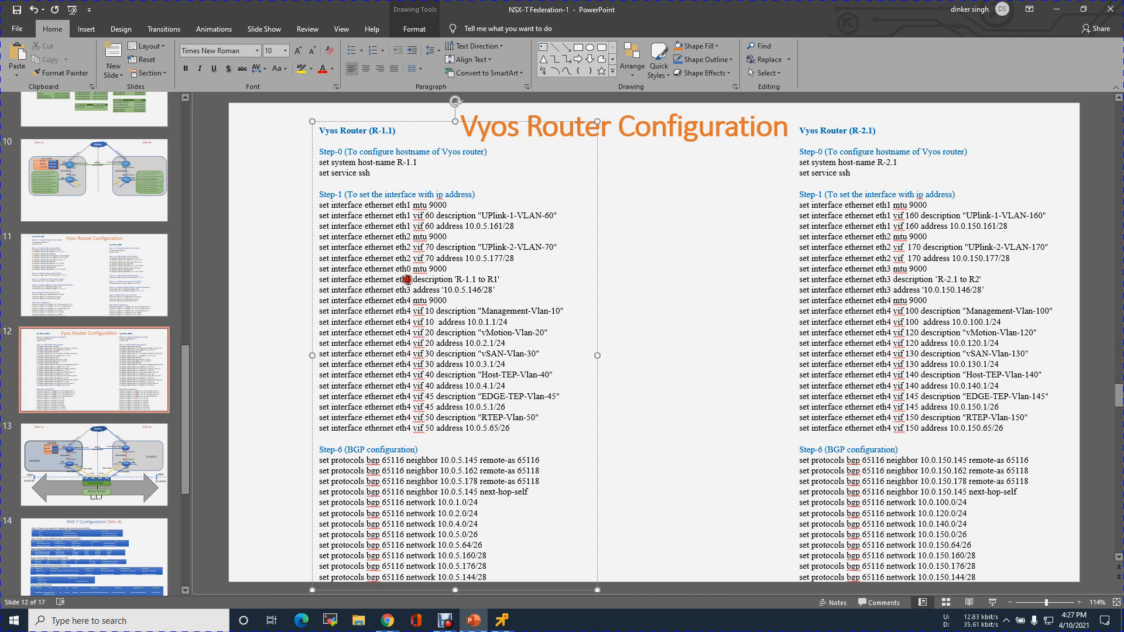
key("Delete")
type("0")
left_click(405, 291)
key("Delete")
type("0")
left_click(674, 310)
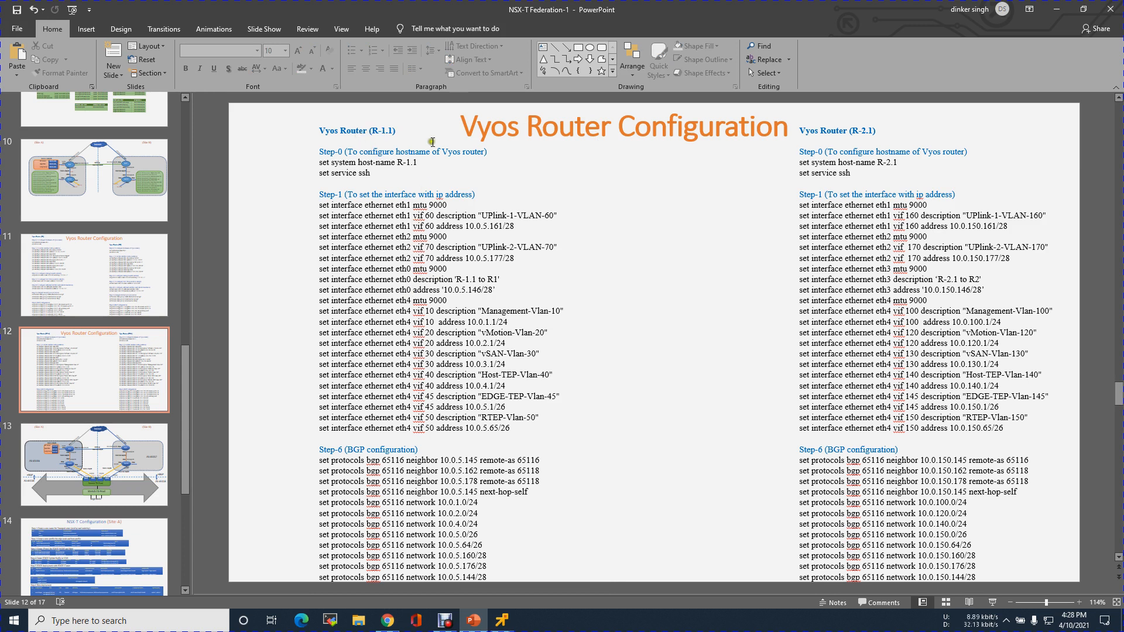
On slide 11, change the interface to eth0 in R1's description, MTU and address commands for the link to R-1.1.
left_click(97, 280)
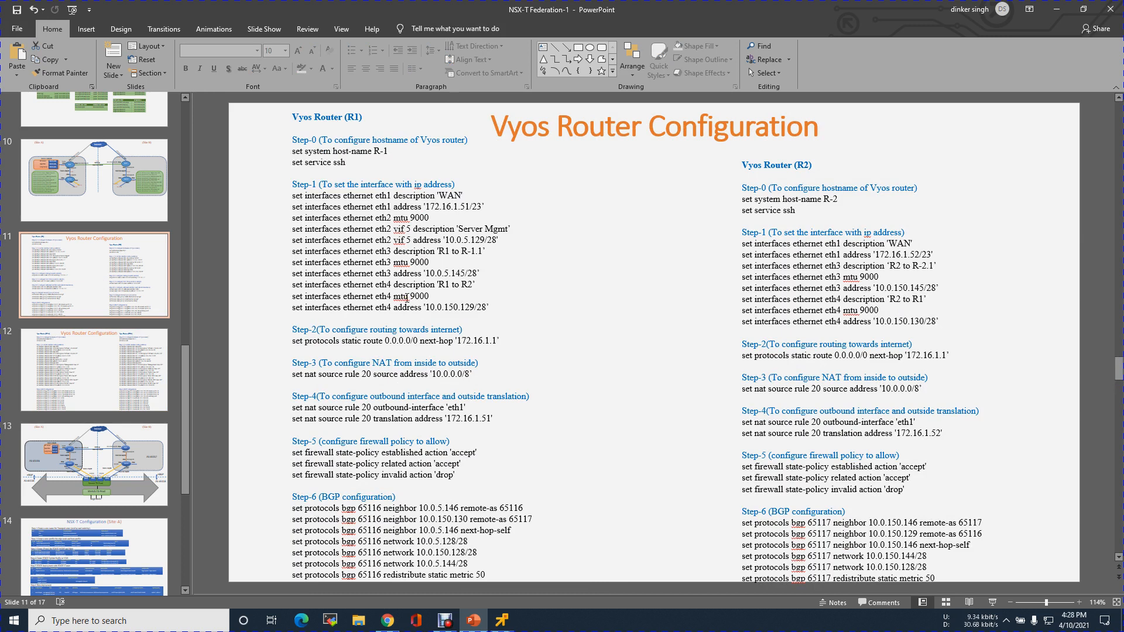
left_click(385, 251)
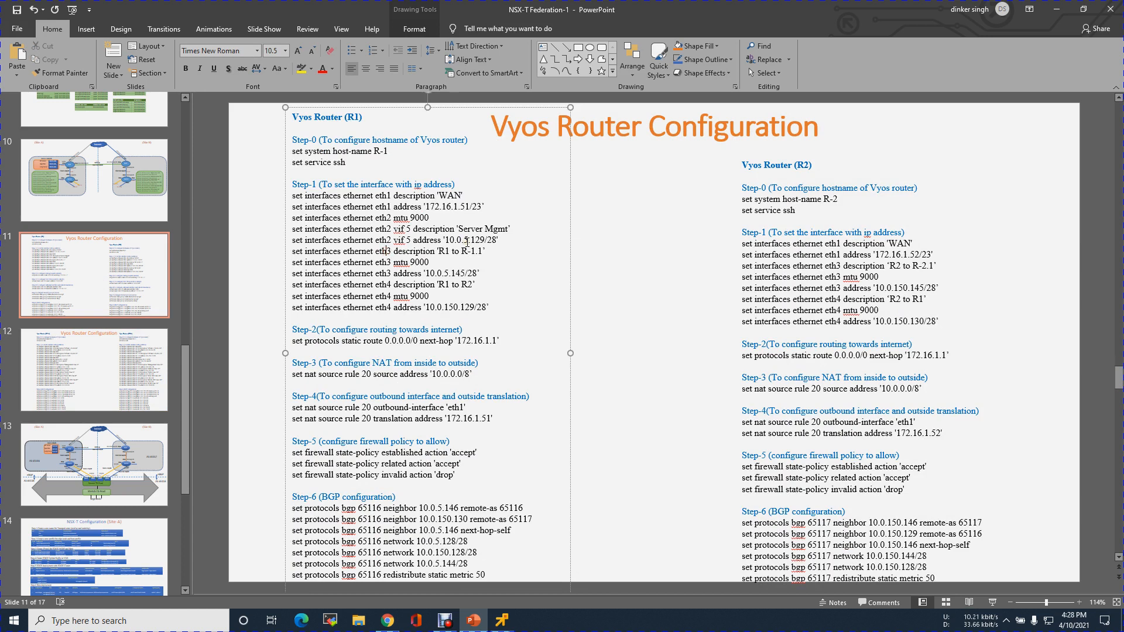
key("Delete")
type("0")
left_click(387, 263)
key("Delete")
type("0")
left_click(388, 273)
key("Delete")
type("0")
left_click(606, 290)
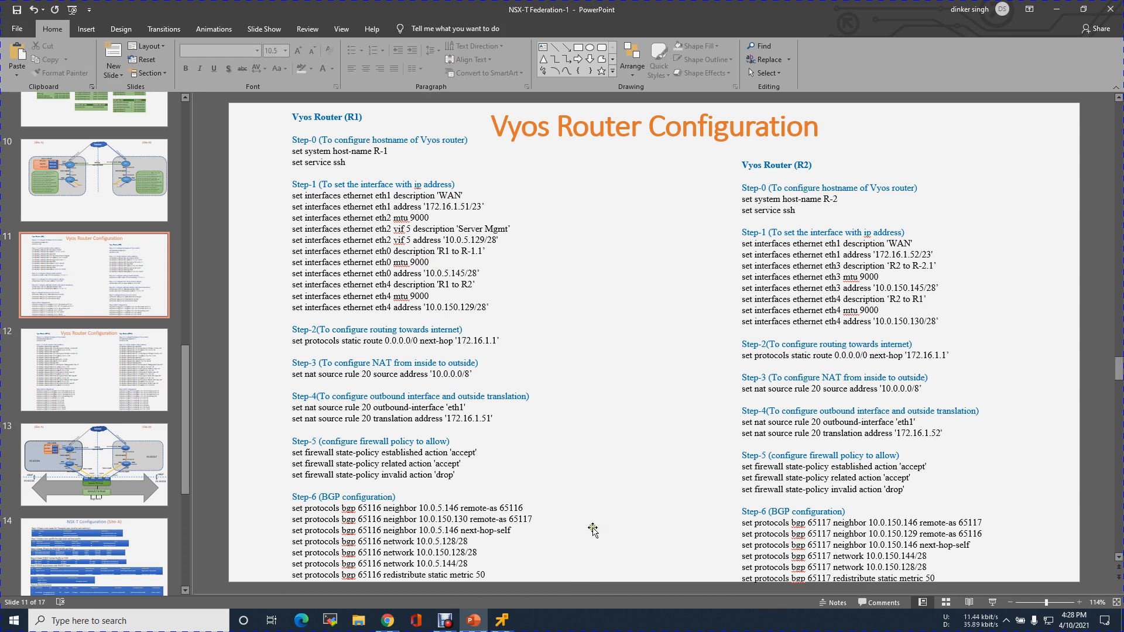
Switch to the R-1 remote console and list the router's interfaces with show interfaces.
left_click(502, 620)
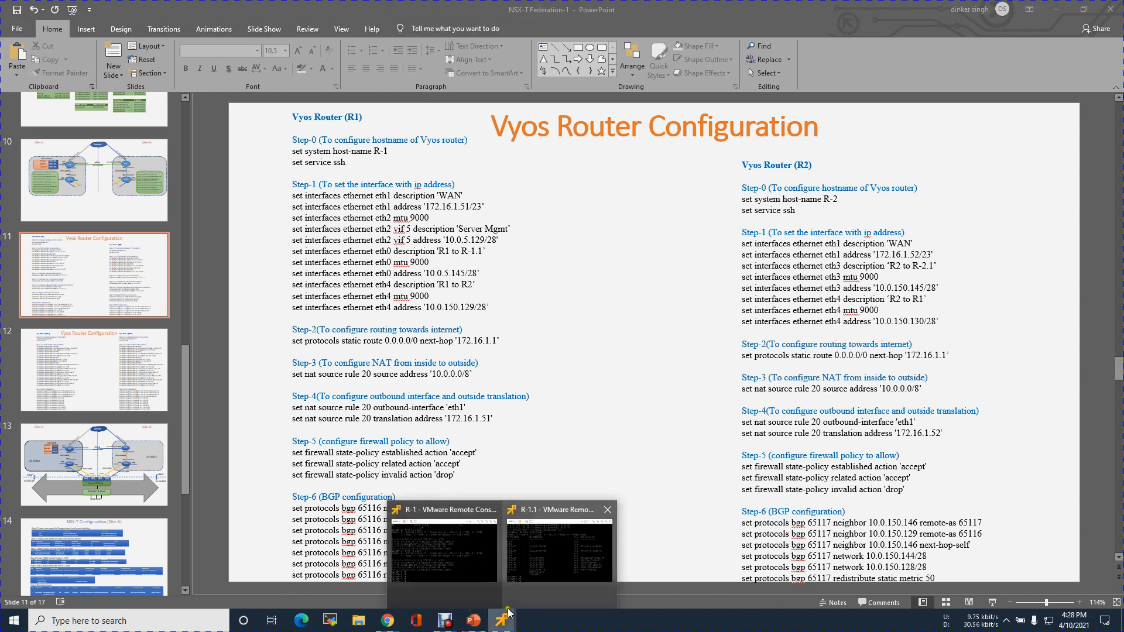
mouse_move(509, 613)
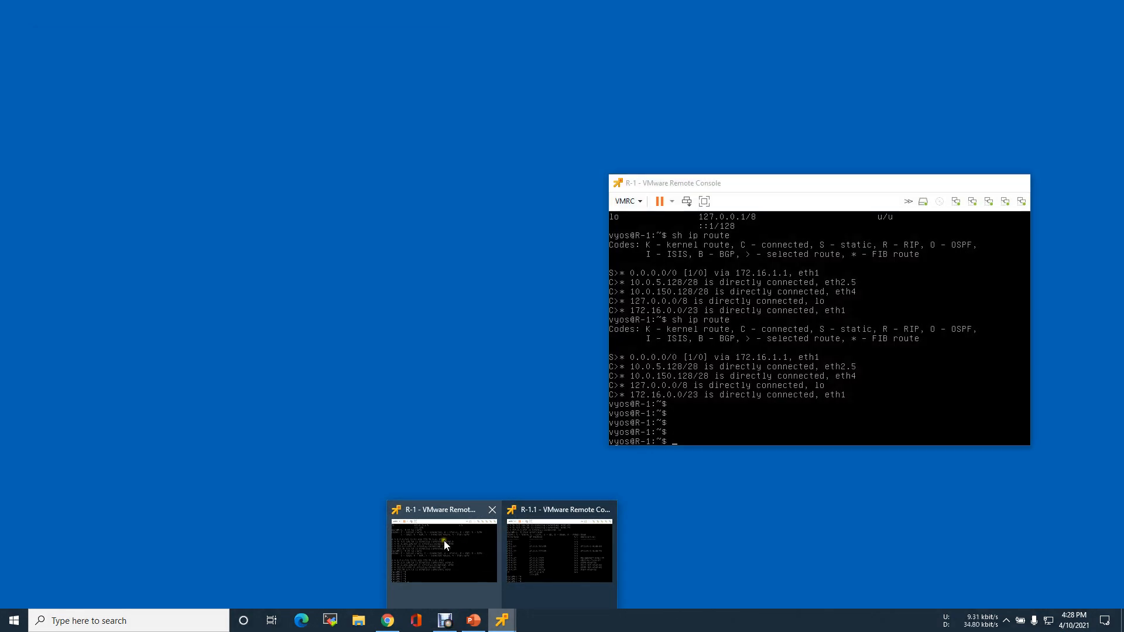
left_click(443, 540)
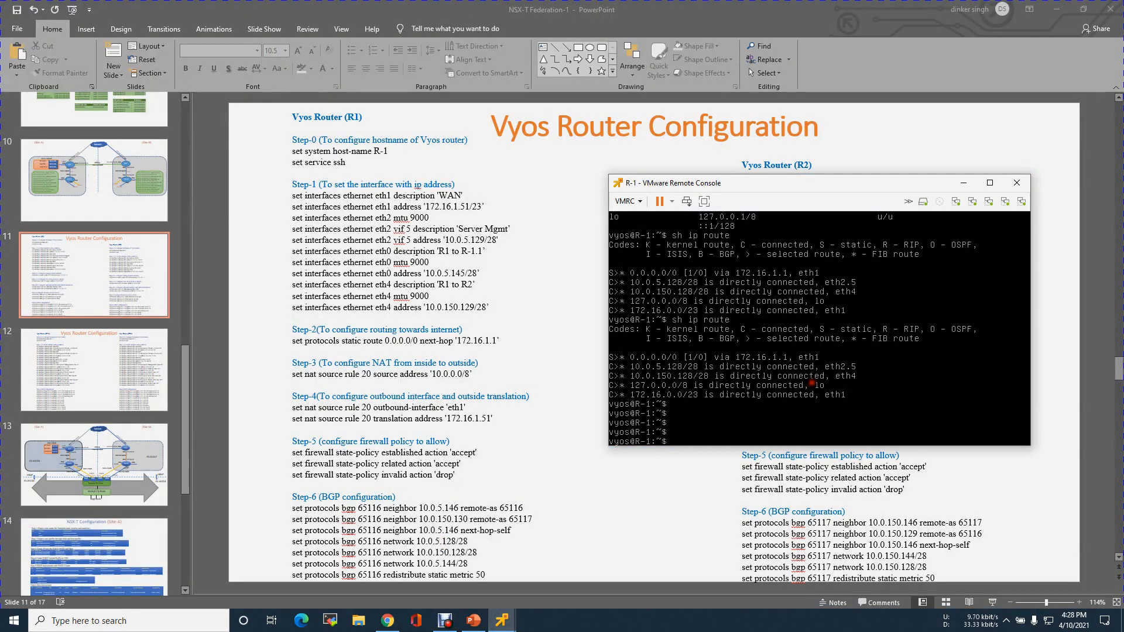
key("Return")
key("Return")
type("s")
key("BackSpace")
key("BackSpace")
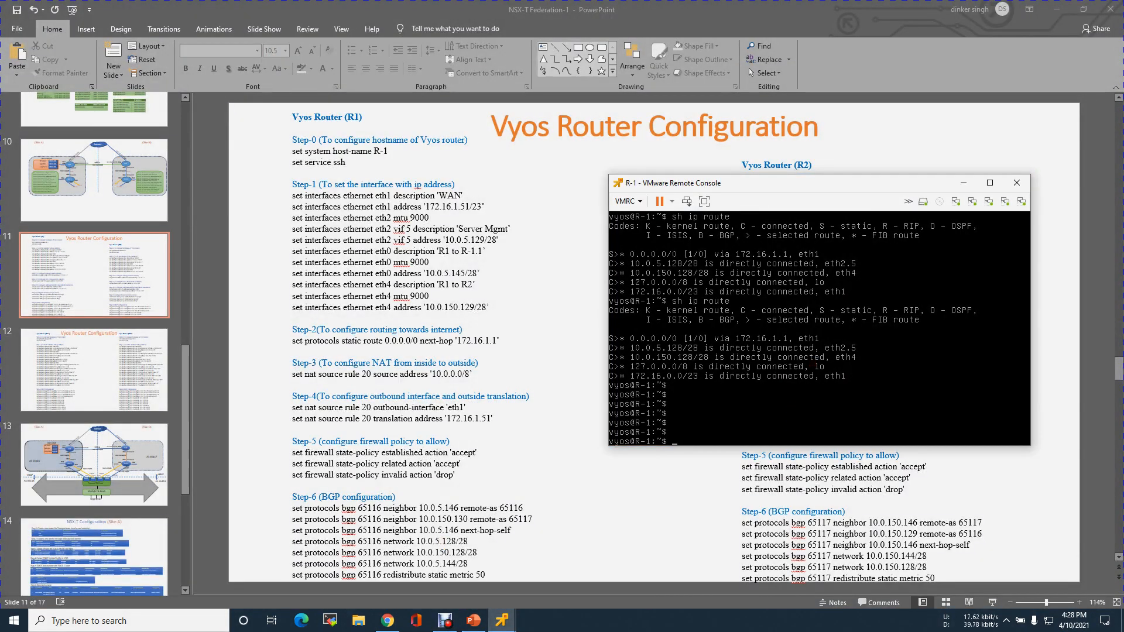
type("show interfaces")
key("Return")
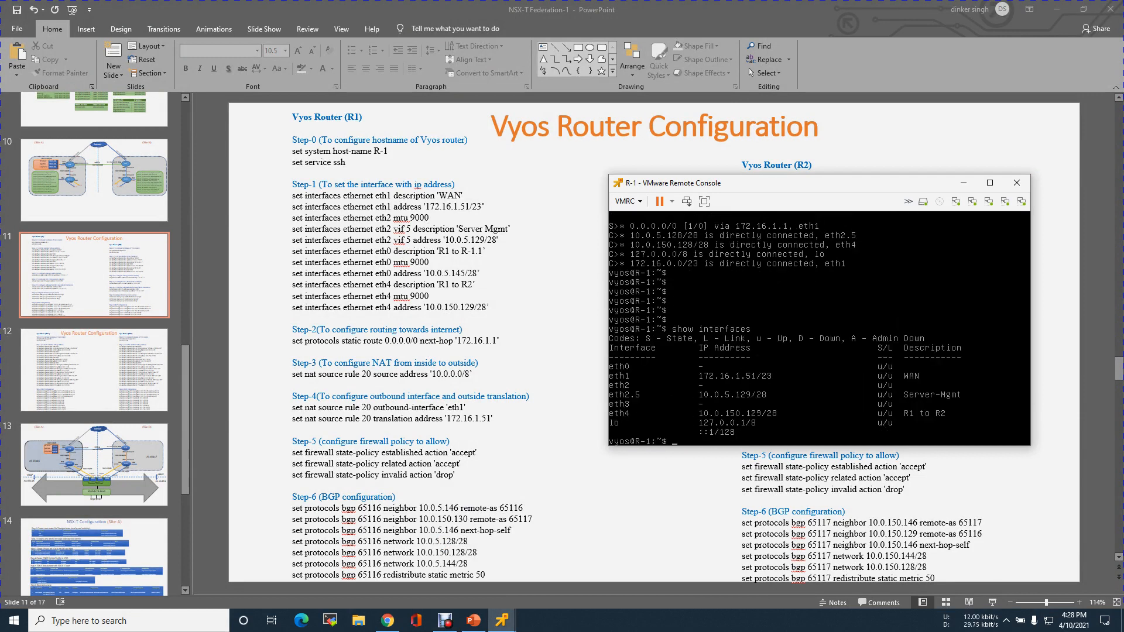
Enter configuration mode on R-1 and set the eth0 address to 10.0.5.145/28.
key("Return")
key("Return")
key("Return")
type("confi t")
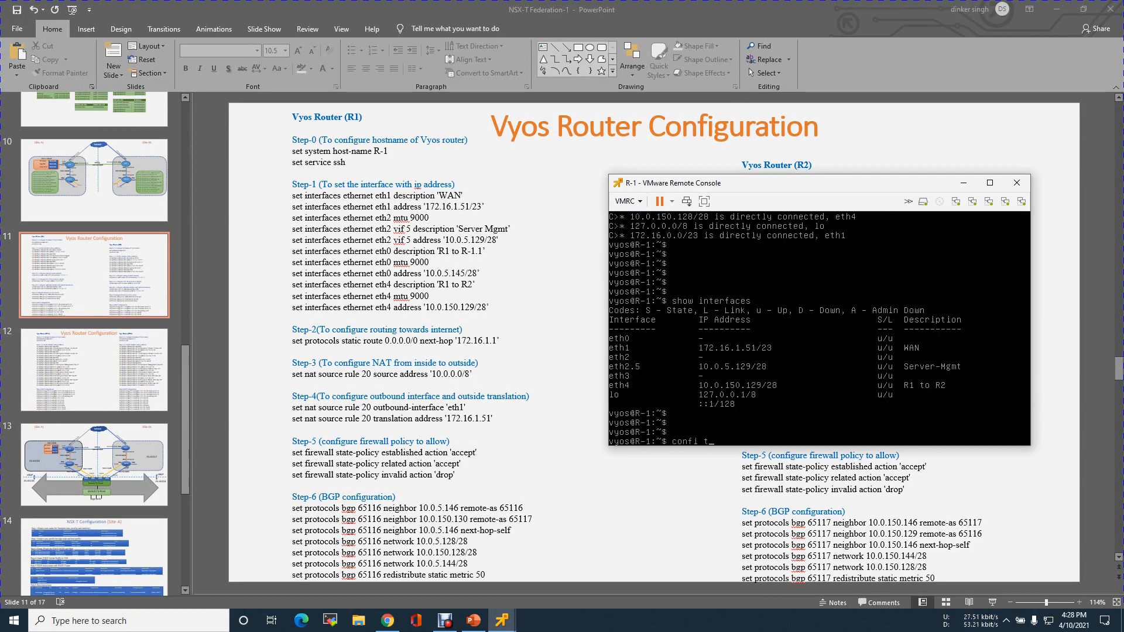
type("gure")
key("Return")
type("set")
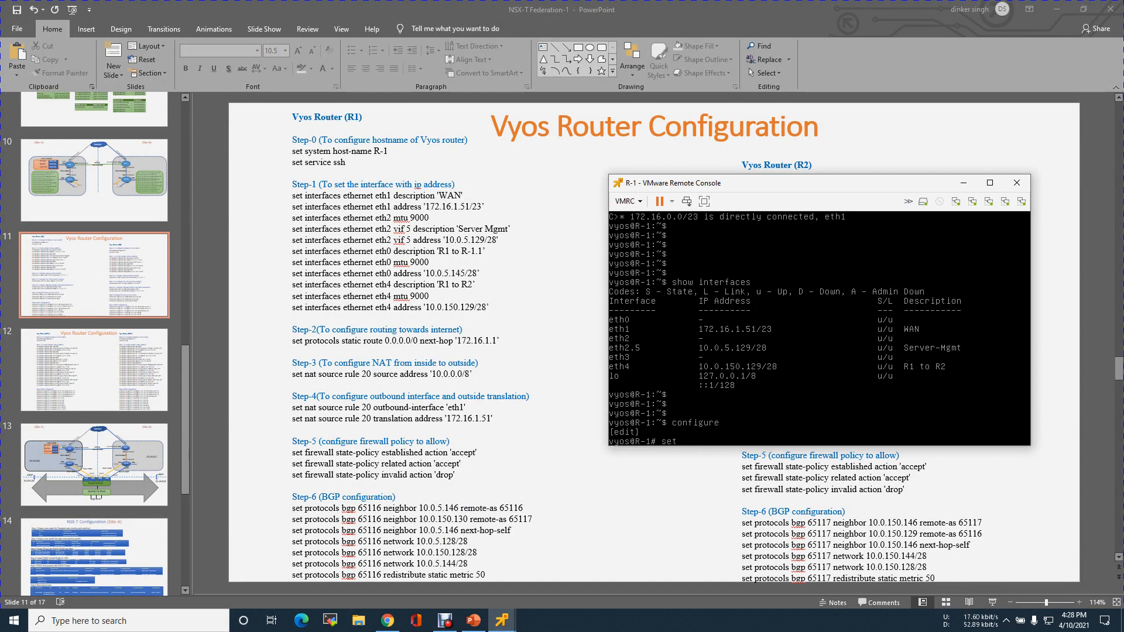
type(" interfaces ethernet eth0 address 10.0.5.145/28")
key("Return")
Set the description of R-1's eth0 interface to "R-1 to R-1.1".
key("BackSpace")
key("BackSpace")
key("BackSpace")
key("BackSpace")
key("BackSpace")
key("BackSpace")
key("BackSpace")
key("BackSpace")
key("BackSpace")
key("BackSpace")
key("BackSpace")
type("description \"R-1 to R-1")
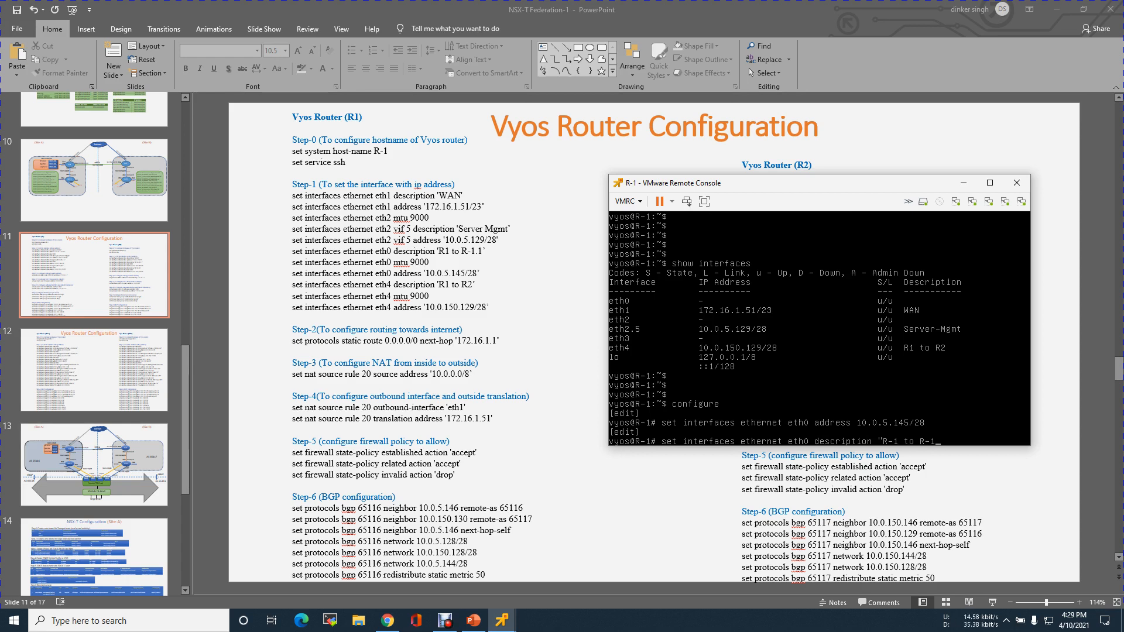
type(".1\"")
key("Return")
Clear the recalled command line, then commit and save R-1's configuration.
key("BackSpace")
key("BackSpace")
key("BackSpace")
key("BackSpace")
key("BackSpace")
key("BackSpace")
key("BackSpace")
key("BackSpace")
key("BackSpace")
key("BackSpace")
key("BackSpace")
key("BackSpace")
key("BackSpace")
key("BackSpace")
key("BackSpace")
key("BackSpace")
key("BackSpace")
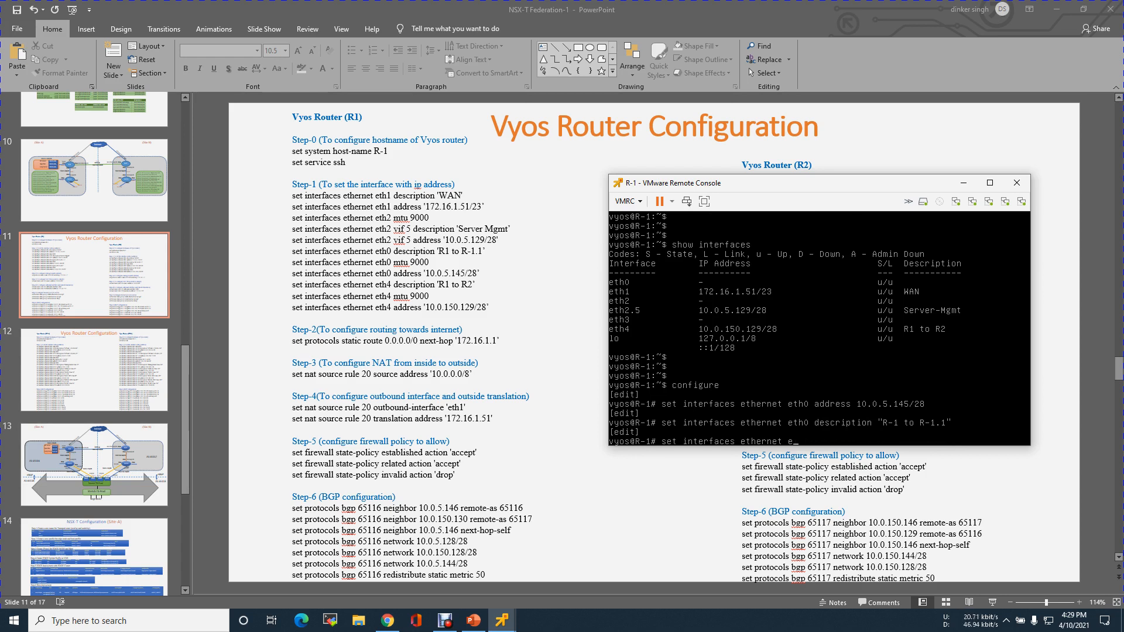
key("BackSpace")
key("BackSpace")
key("BackSpace")
key("BackSpace")
key("BackSpace")
key("BackSpace")
key("BackSpace")
key("BackSpace")
key("BackSpace")
key("BackSpace")
key("BackSpace")
type("commit")
key("Return")
type("save")
key("Return")
key("Return")
key("Return")
key("Return")
key("Return")
Exit configuration mode on R-1 and list the interfaces again to check eth0's address and description.
type("ex")
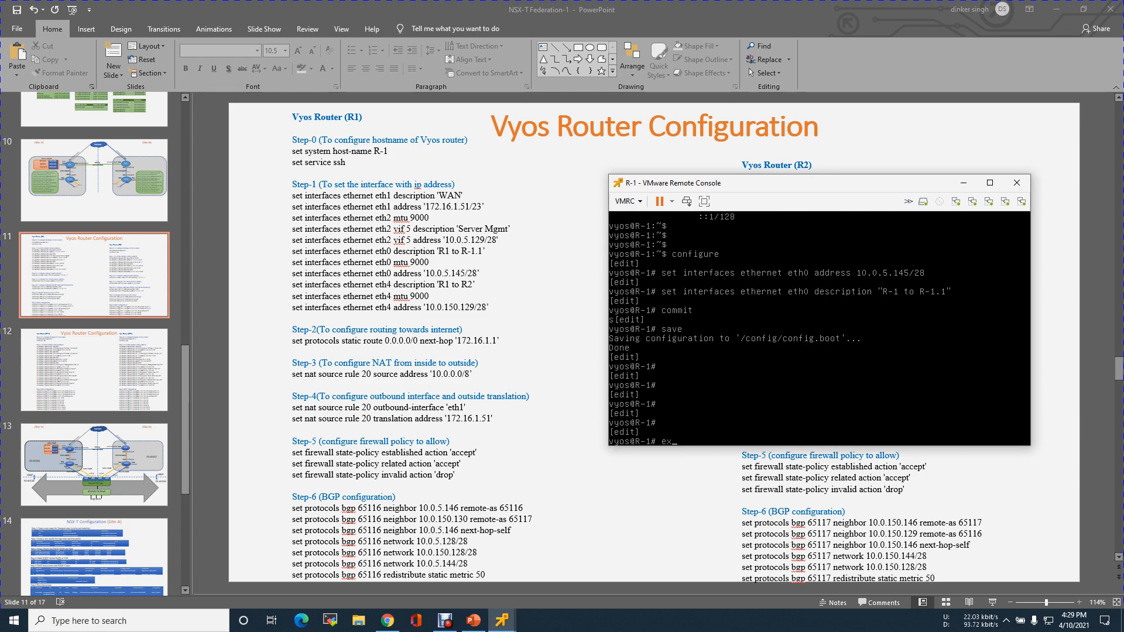
type("it")
key("Return")
type("show int")
key("Tab")
key("Return")
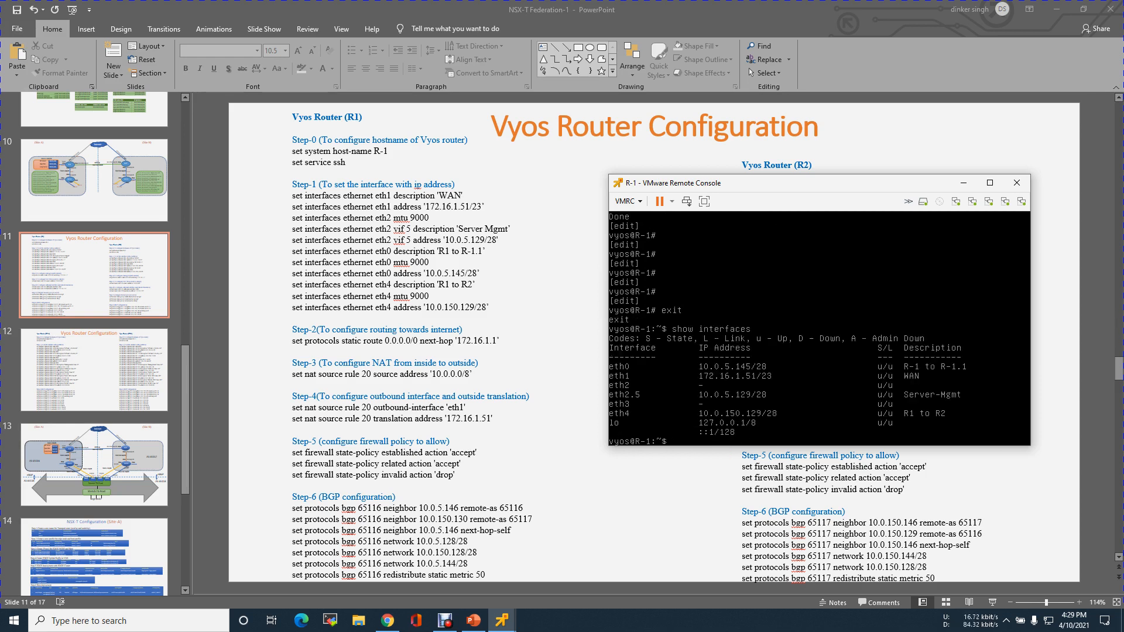
Display R-1's full configuration and page through it to the end.
type("show con")
key("Return")
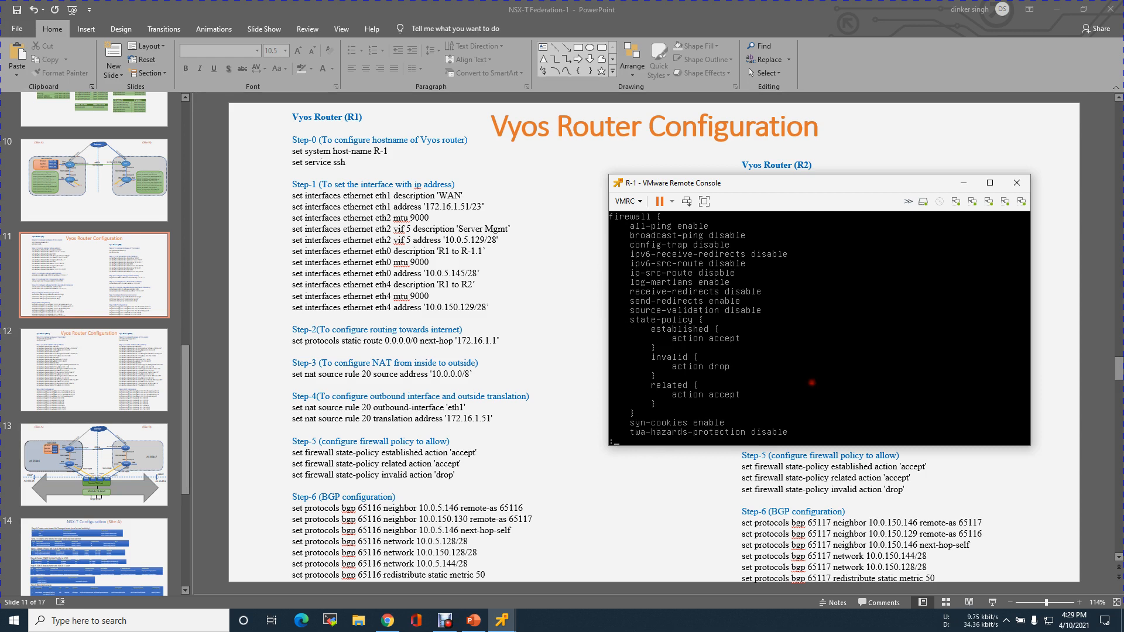
key("space")
key("space")
key("space")
key("space")
key("space")
key("space")
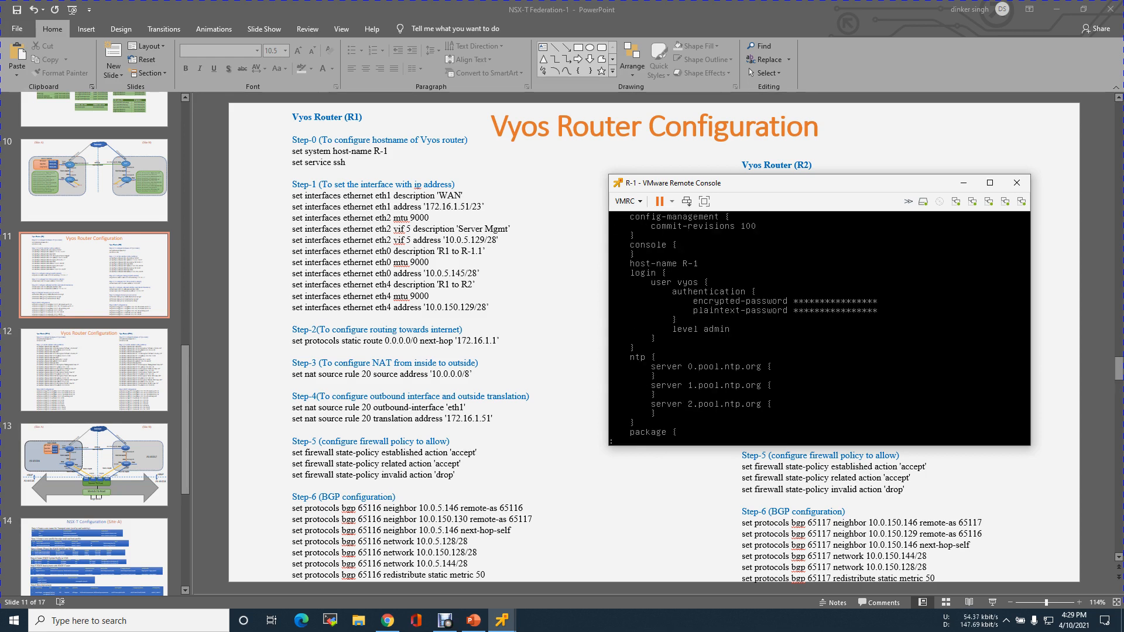
key("Return")
key("Return")
key("Return")
key("Return")
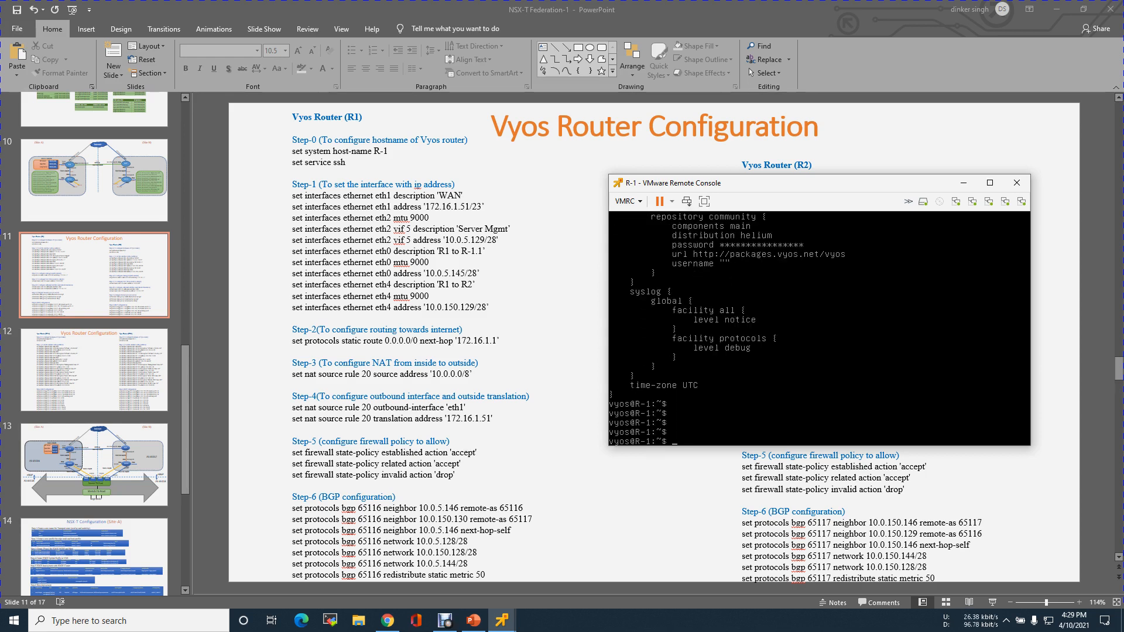
Switch to R-1.1's remote console and list its interfaces.
left_click(501, 622)
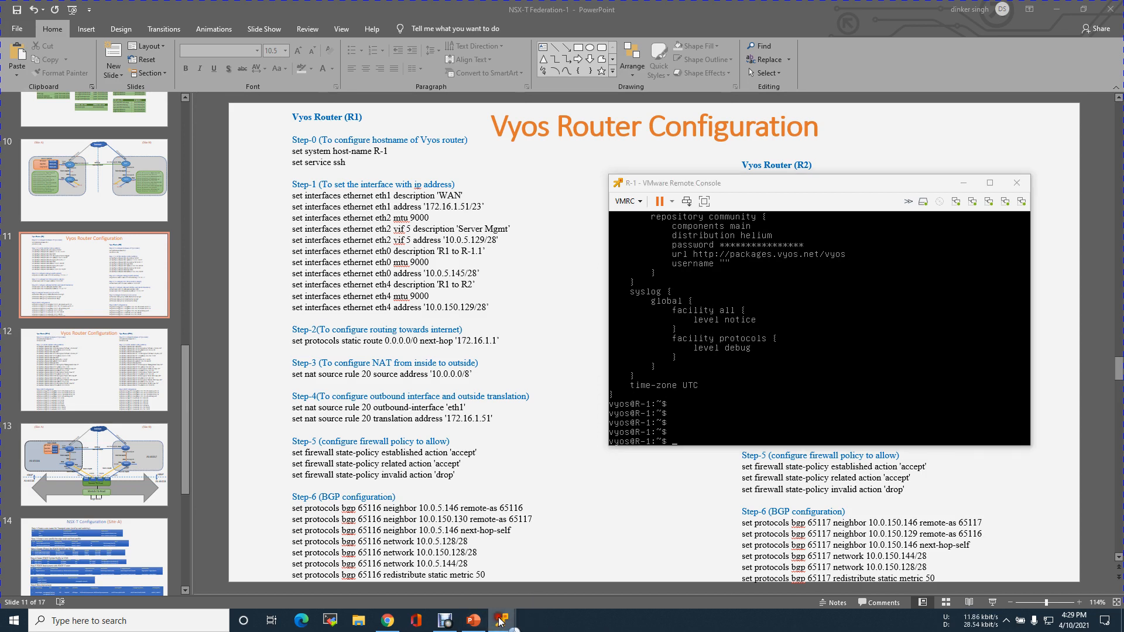
left_click(556, 574)
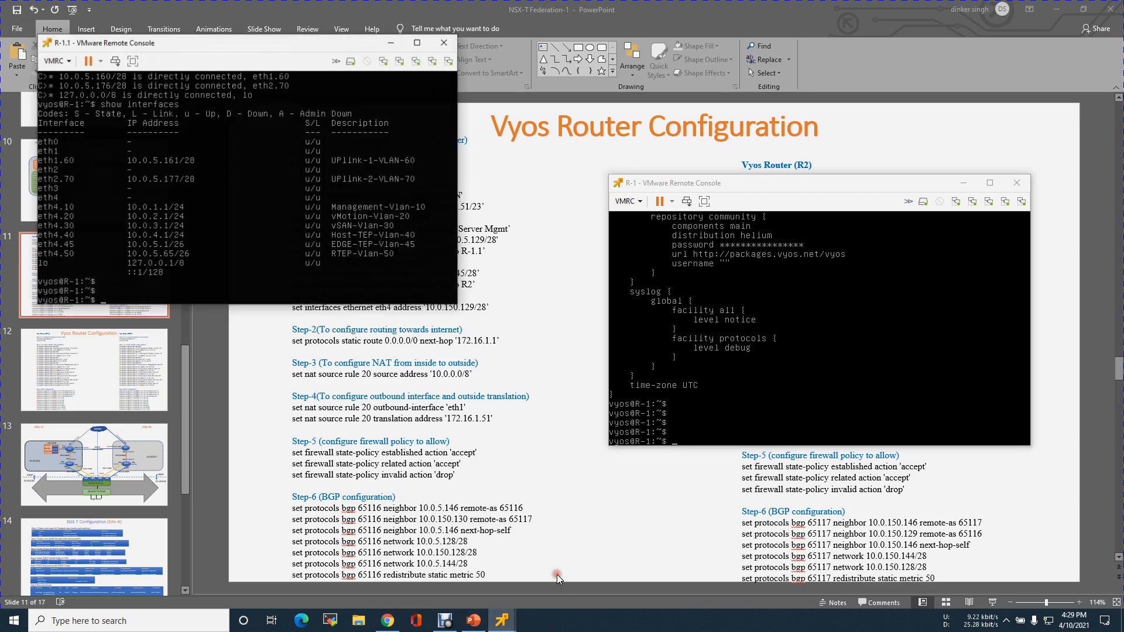
key("Return")
key("Return")
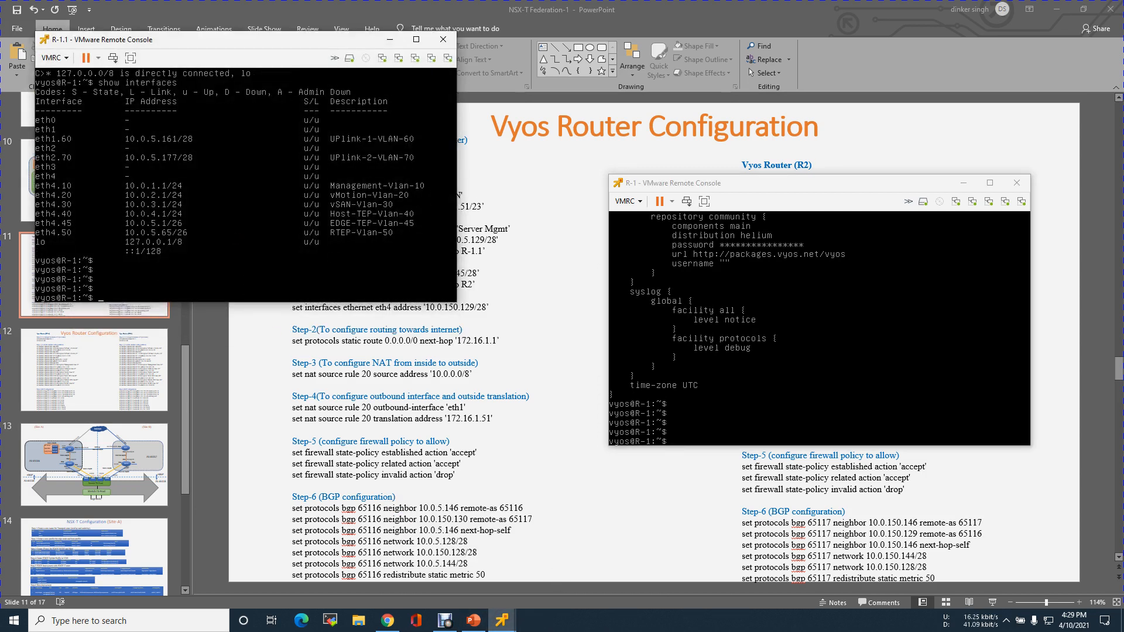
key("Up")
key("Return")
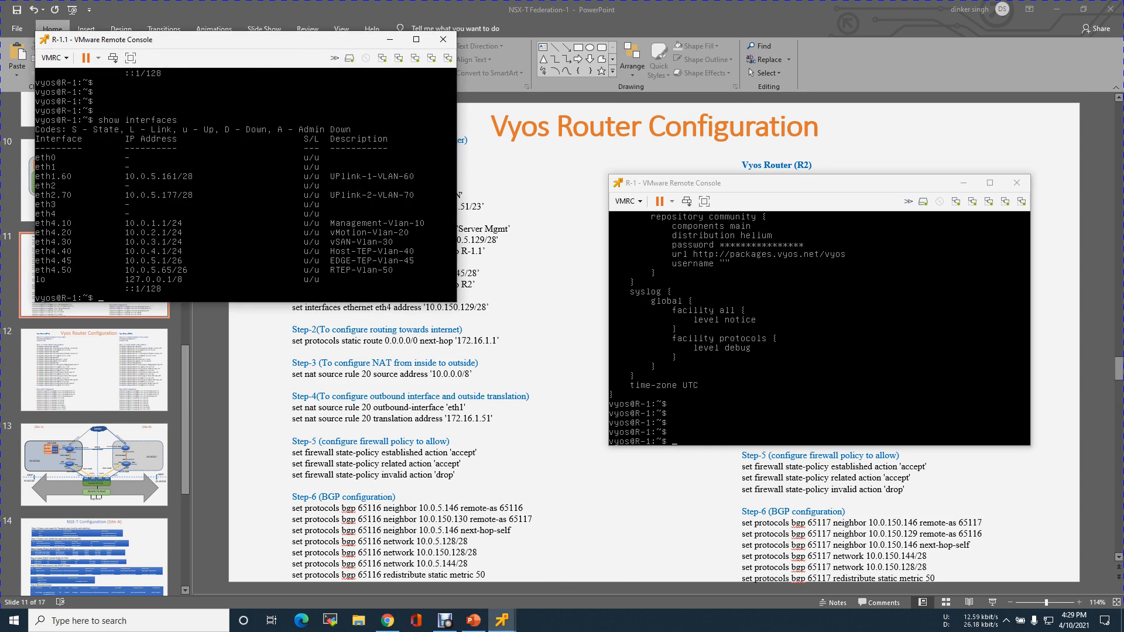
Enter configuration mode on R-1.1.
key("Return")
key("Return")
type("confi t")
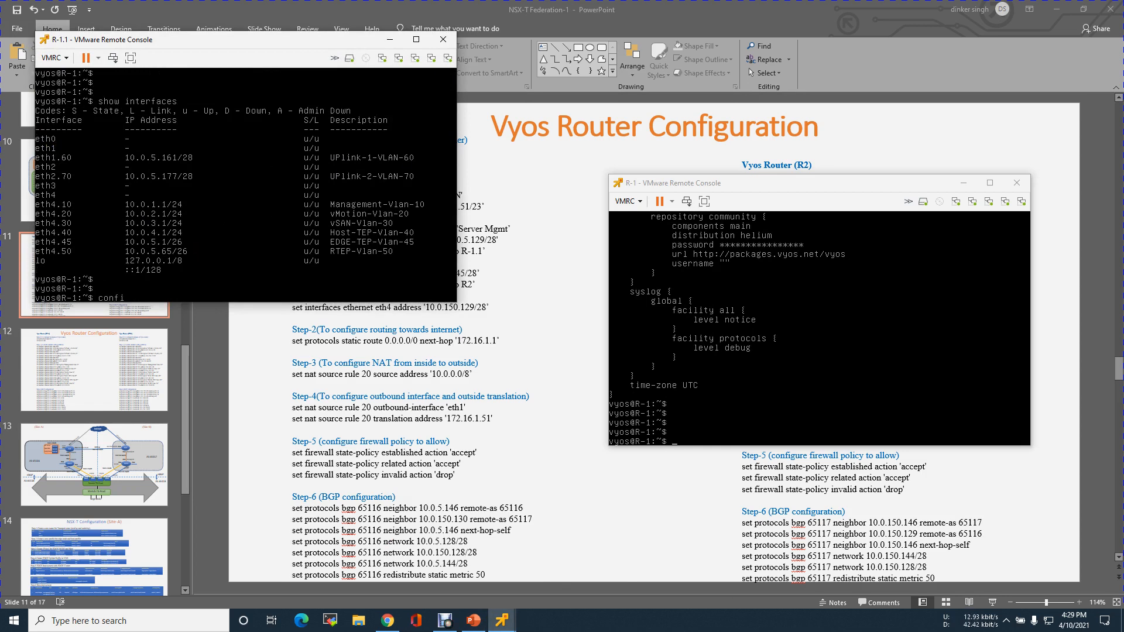
key("BackSpace")
key("BackSpace")
key("Tab")
key("Return")
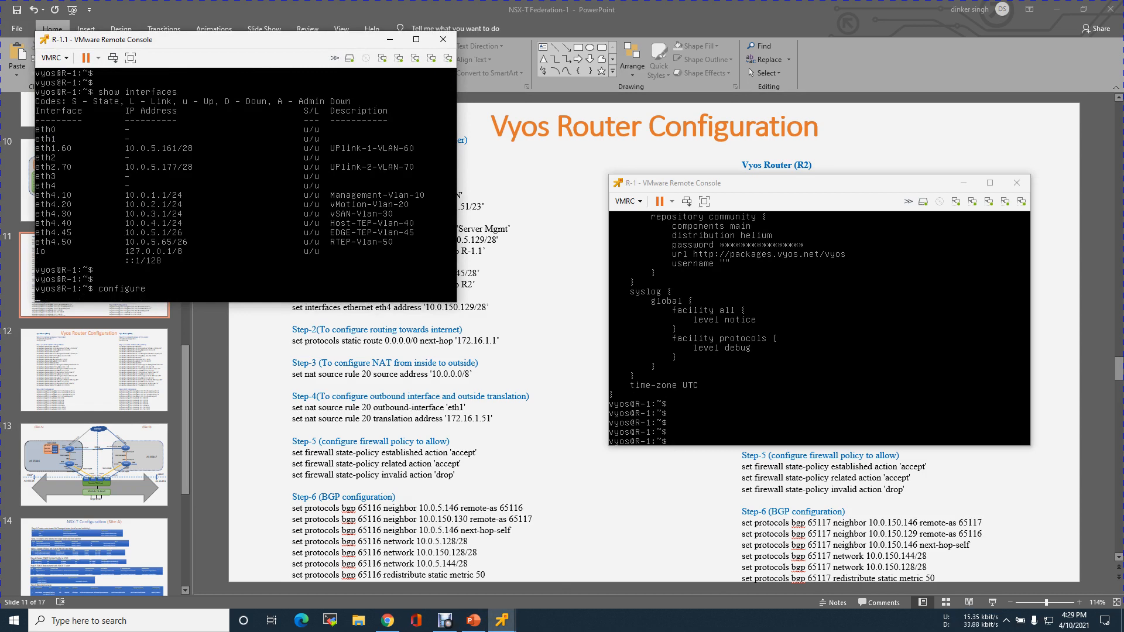
Assign the address 10.0.5.146/28 to R-1.1's eth0 interface.
type("set interfaces ethernet et")
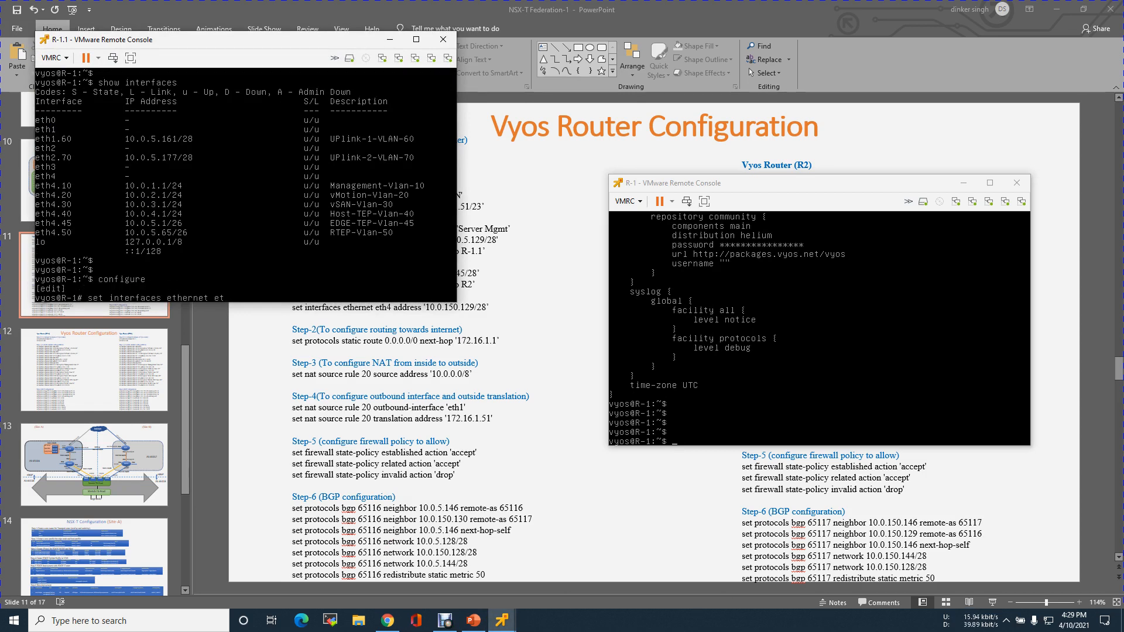
type("h0 address")
key("Delete")
key("Delete")
key("BackSpace")
key("BackSpace")
key("BackSpace")
key("BackSpace")
key("BackSpace")
type("10.0.5")
type("46/28")
key("Return")
Set the description of R-1.1's eth0 interface to "R-1.1 to R-1".
key("Up")
key("BackSpace")
key("BackSpace")
key("BackSpace")
key("BackSpace")
key("BackSpace")
key("BackSpace")
key("BackSpace")
key("BackSpace")
key("BackSpace")
key("BackSpace")
key("BackSpace")
key("BackSpace")
key("BackSpace")
key("BackSpace")
key("BackSpace")
key("BackSpace")
key("BackSpace")
key("BackSpace")
key("BackSpace")
key("BackSpace")
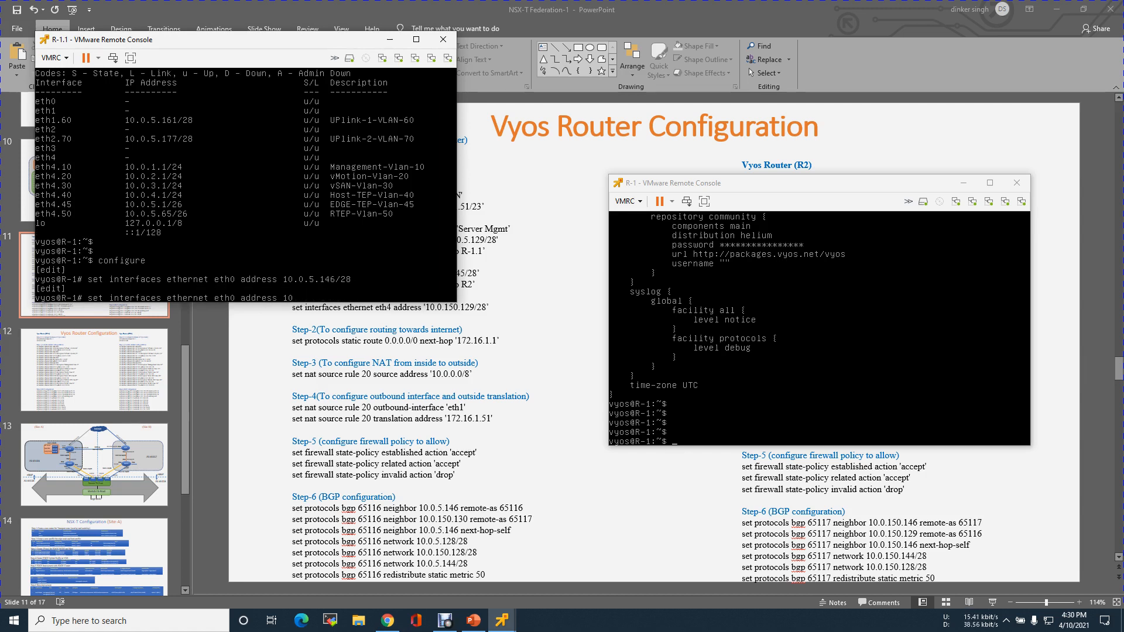
type("description \"R-1.1 to R-1\"")
key("Return")
key("Return")
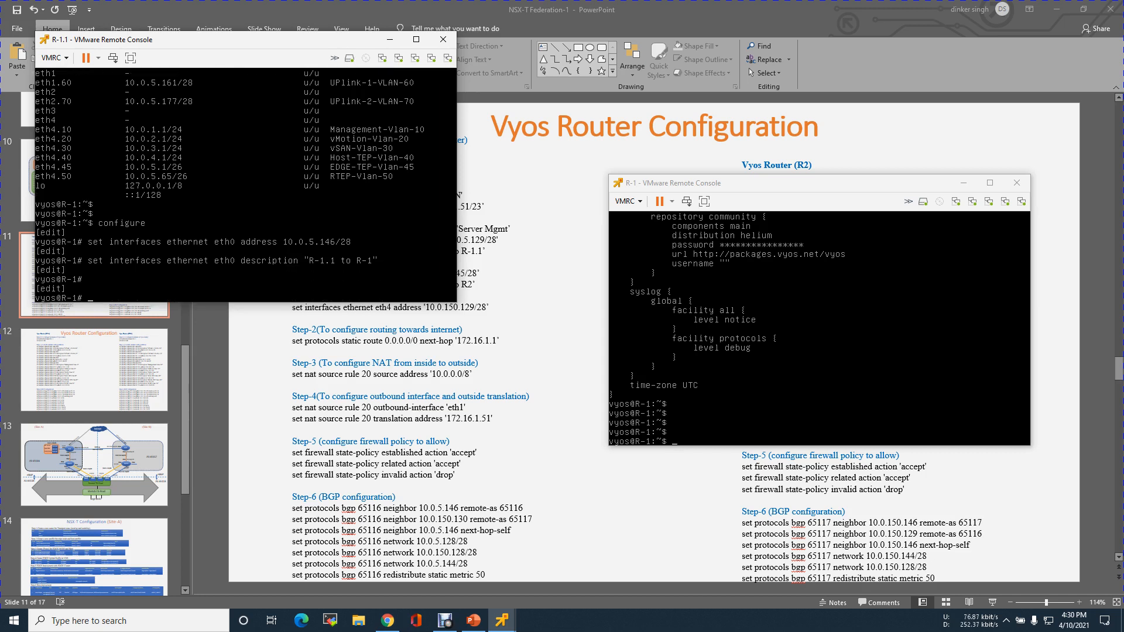
Set the MTU of R-1.1's eth0 interface to 9000.
type("set")
key("Up")
key("BackSpace")
key("BackSpace")
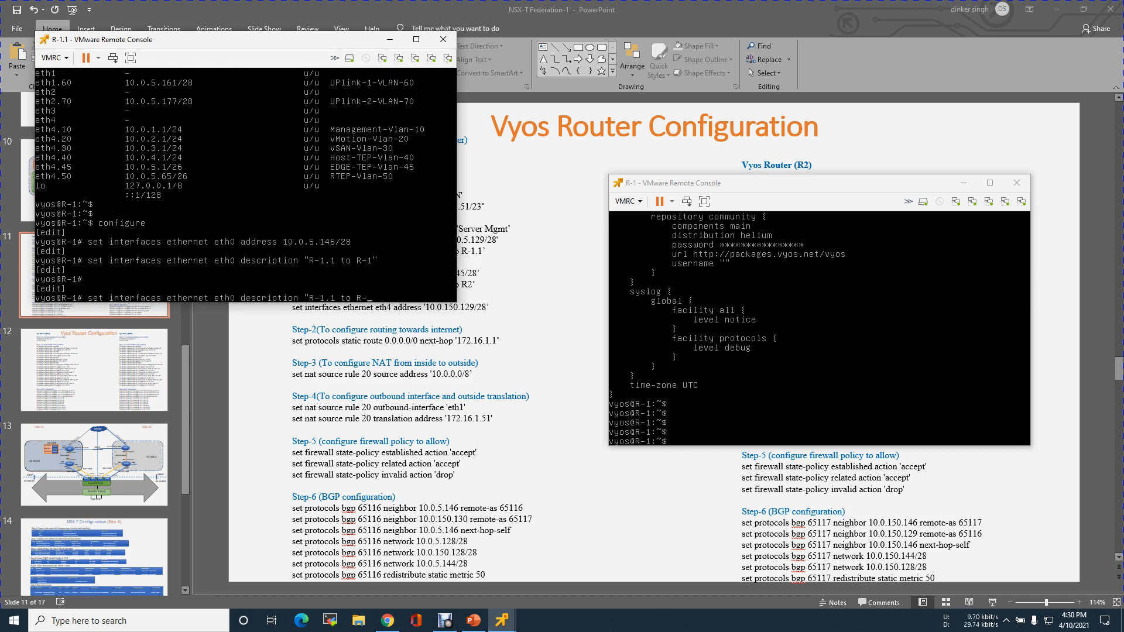
key("BackSpace")
key("BackSpace")
key("BackSpace")
key("BackSpace")
key("BackSpace")
key("BackSpace")
key("BackSpace")
key("BackSpace")
key("BackSpace")
key("BackSpace")
key("BackSpace")
key("BackSpace")
type("mtu 9000")
key("Return")
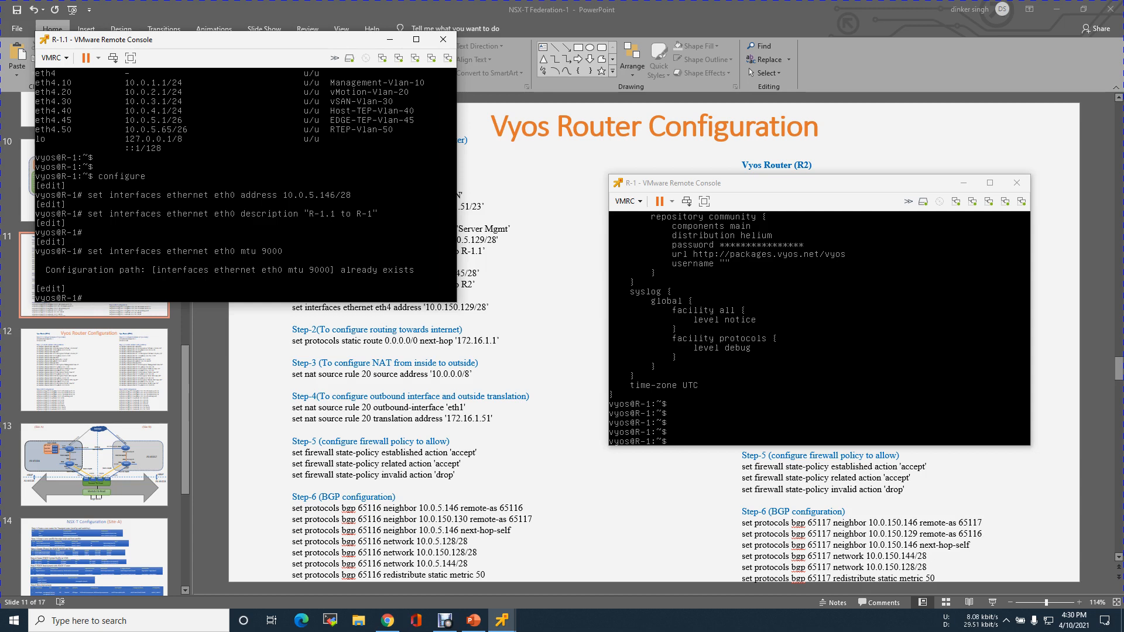
Commit and save R-1.1's configuration.
type("commit")
key("Return")
type("save")
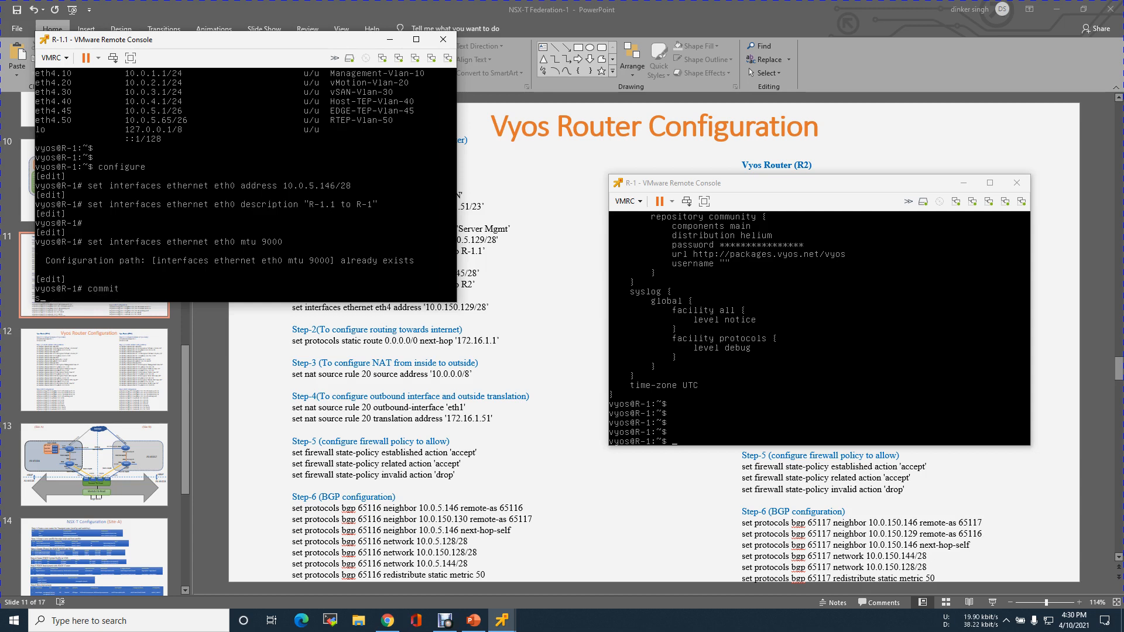
key("Return")
key("Return")
key("Return")
key("Return")
key("Return")
key("Return")
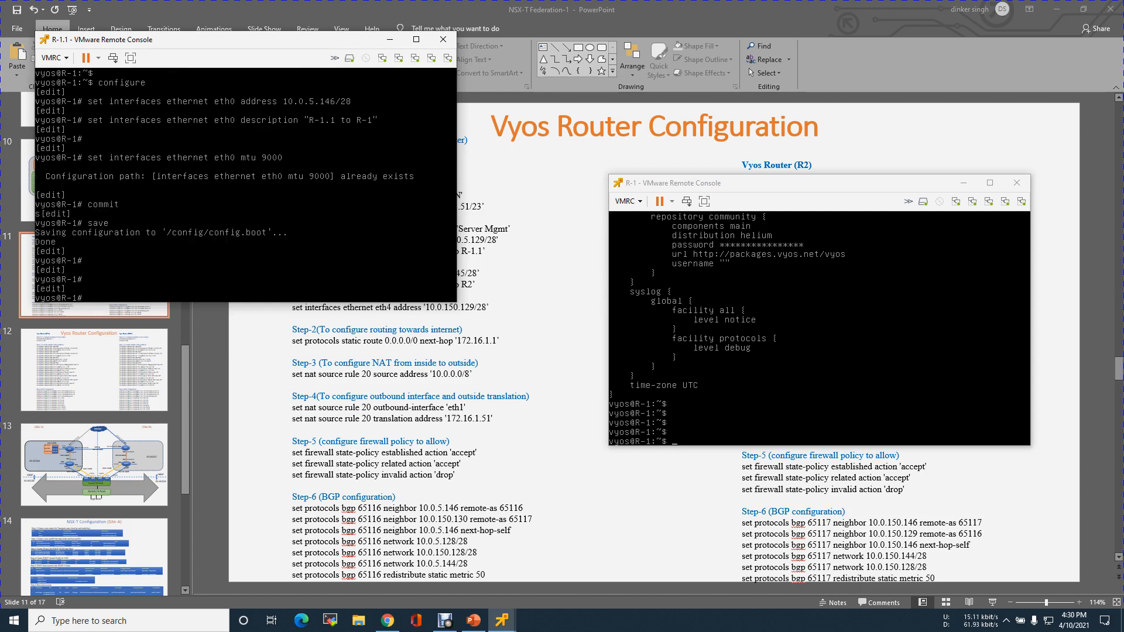
Exit configuration mode on R-1.1 and list the interfaces again to check eth0's address and description.
type("exit")
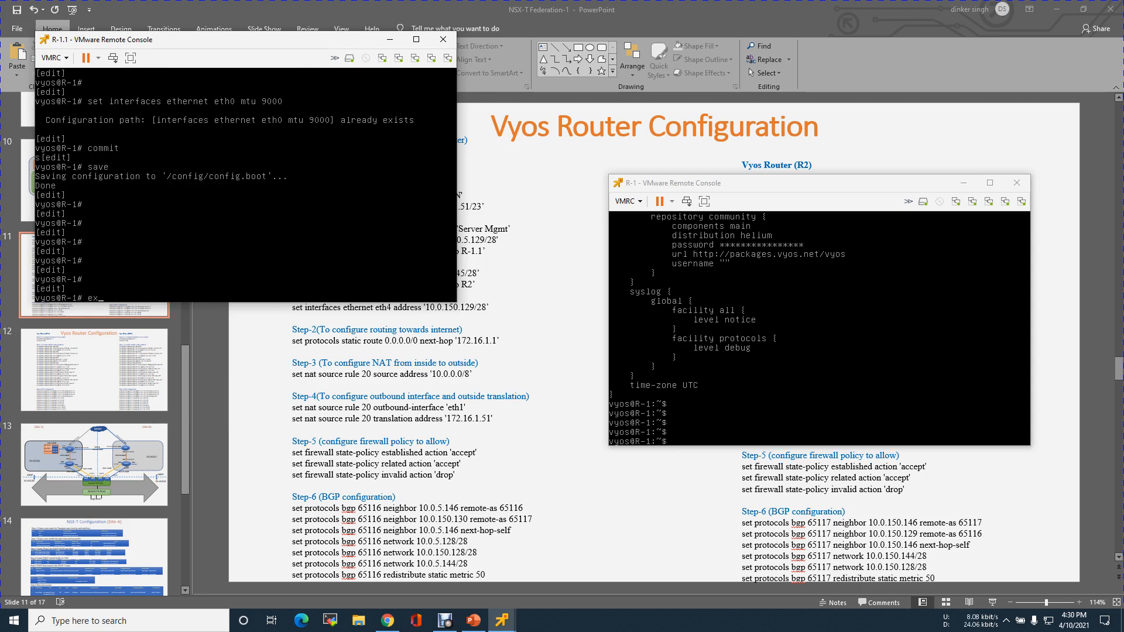
key("Return")
key("Return")
key("Return")
key("Return")
key("Return")
type("show interfaces")
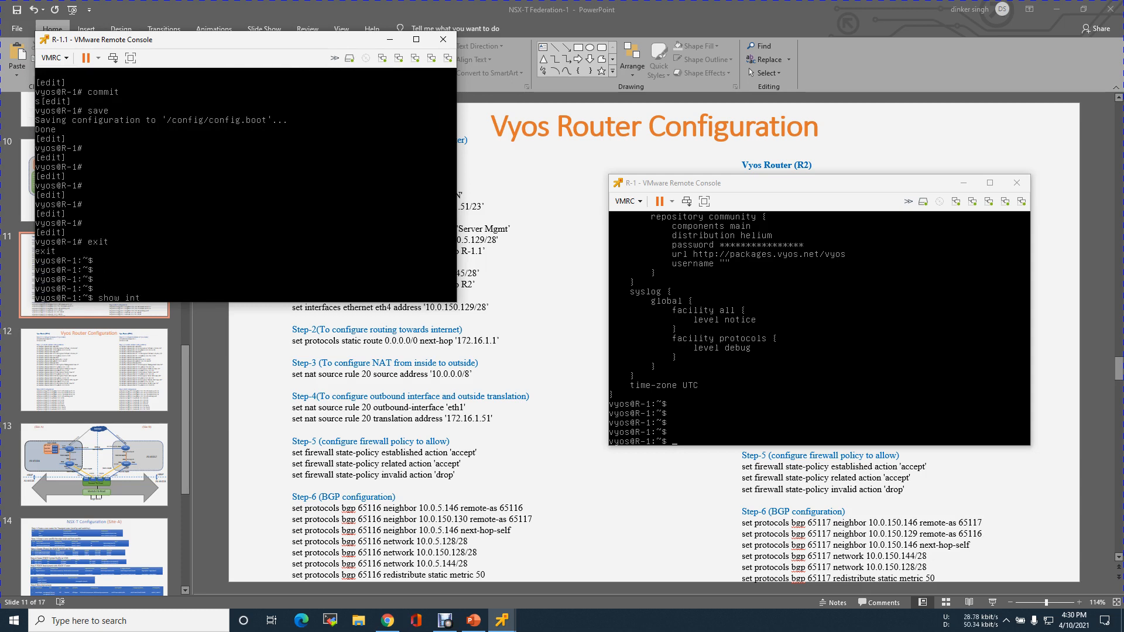
key("Return")
key("Return")
key("Return")
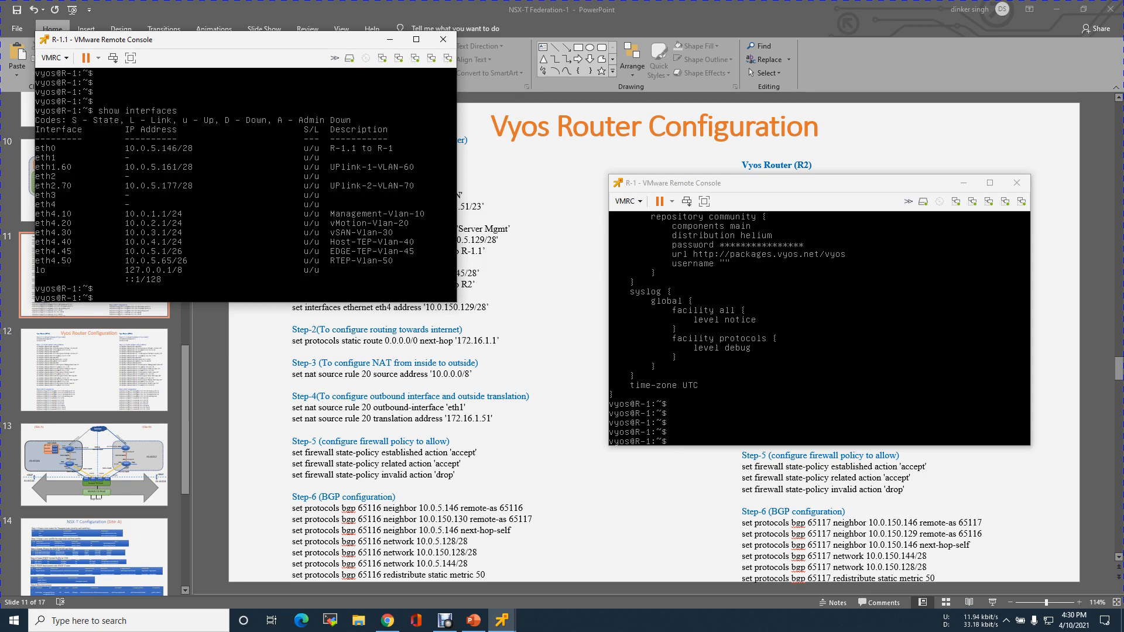
Ping R-1's eth0 address 10.0.5.145 from R-1.1, stopping after a few replies.
type("ping")
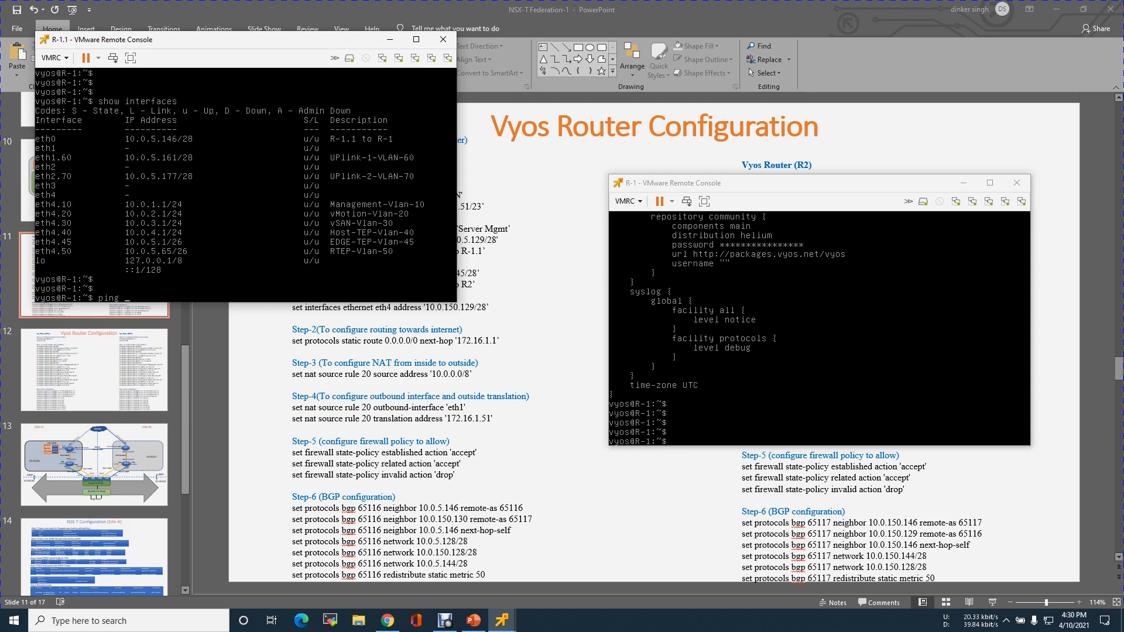
type(" 10.0.5.145")
key("Return")
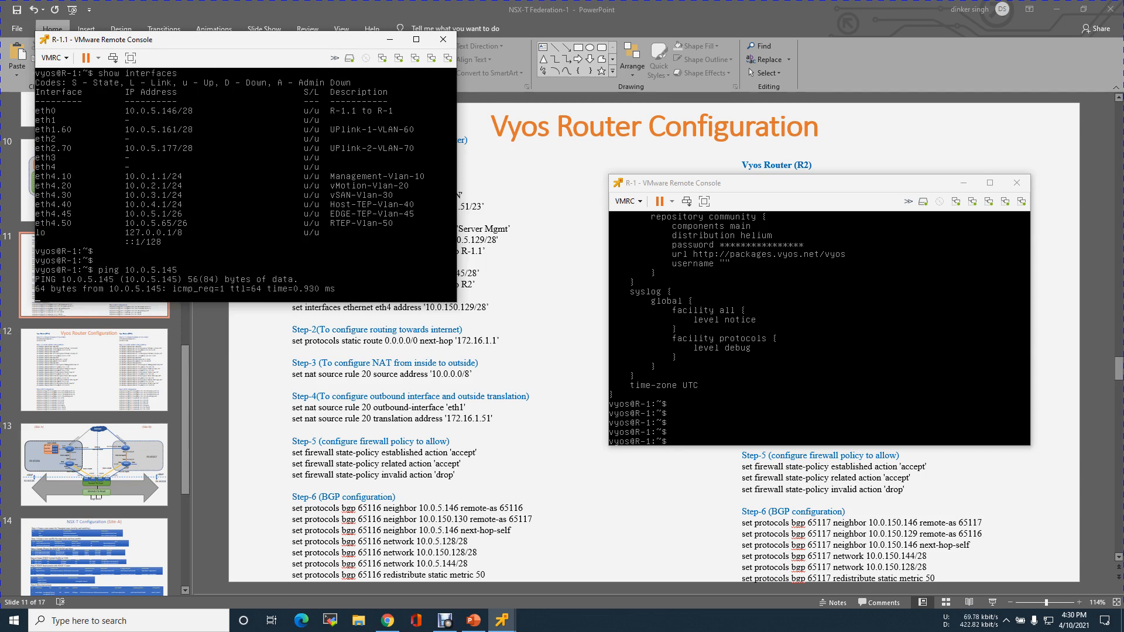
key("ctrl+c")
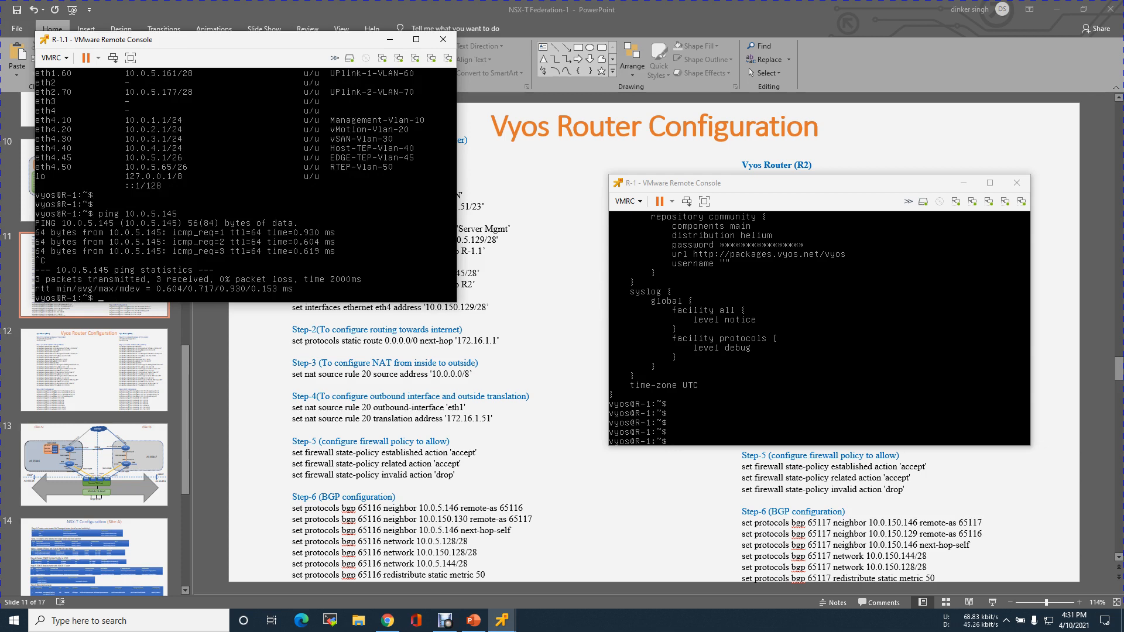
Switch to R-1's console and list its interfaces.
left_click(848, 375)
type("sh ip rou")
key("BackSpace")
key("BackSpace")
key("BackSpace")
key("BackSpace")
key("BackSpace")
key("BackSpace")
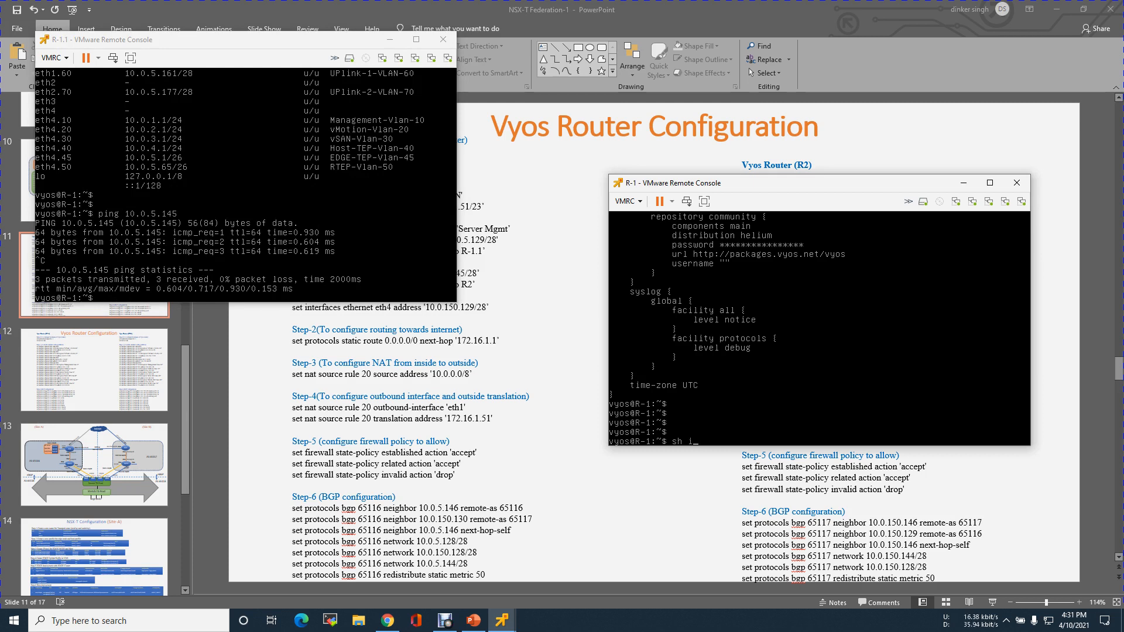
type("interfaces")
key("Return")
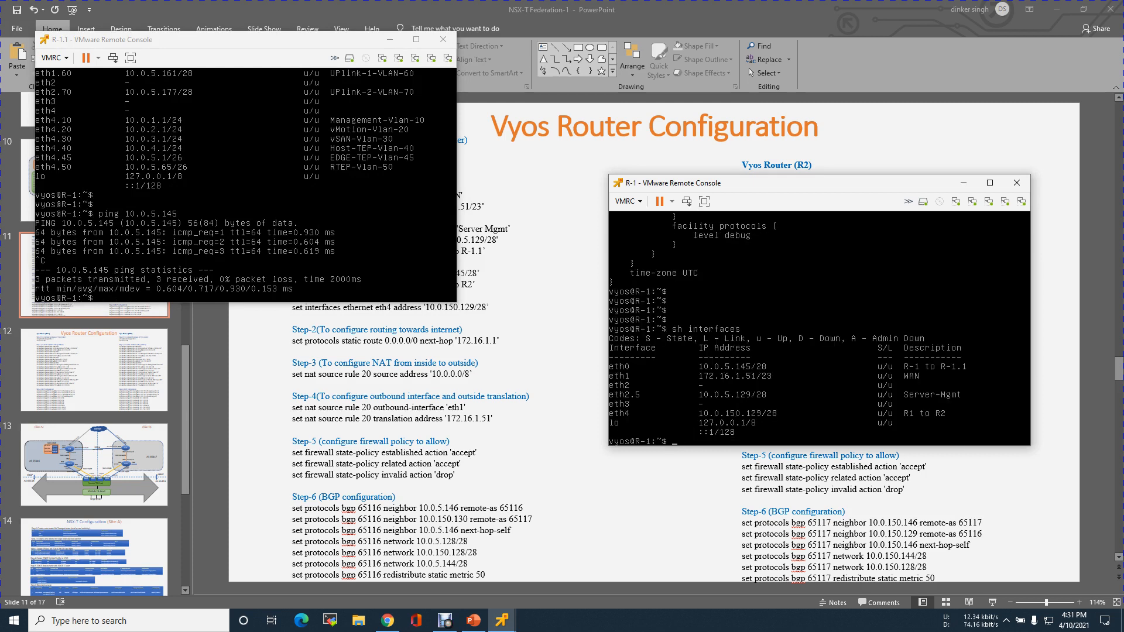
Ping R-1.1's eth0 address 10.0.5.146 from R-1, stopping after a few replies.
type("ping 10.0.5.146")
key("Return")
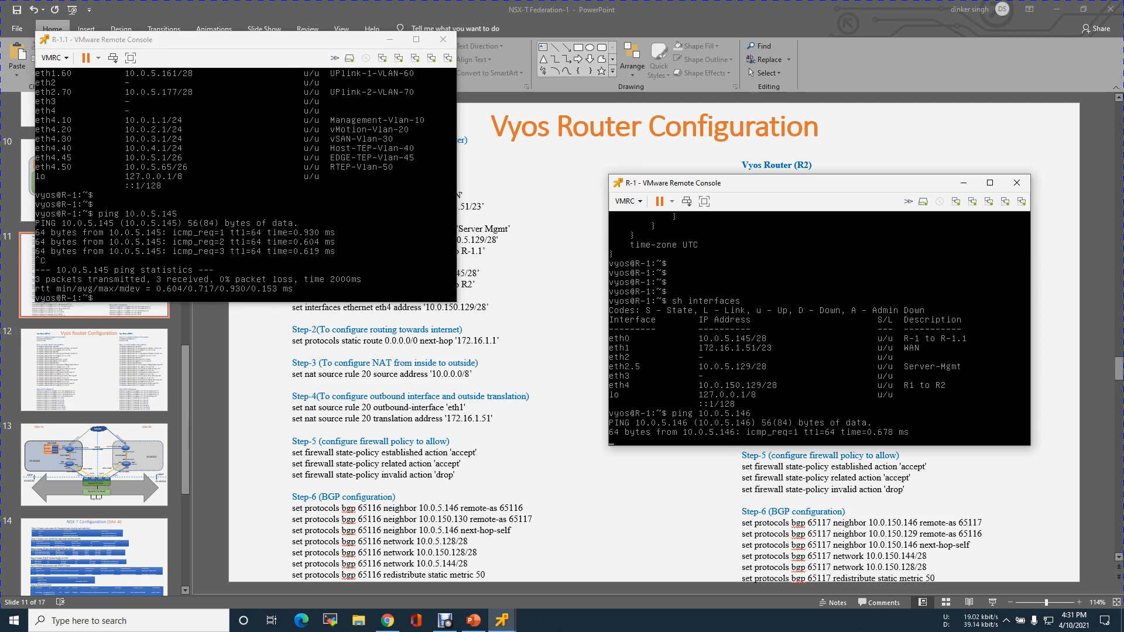
key("ctrl+c")
Display R-1's IP routing table repeatedly to check for BGP routes learned from R-1.1.
type("sh ip route")
key("Return")
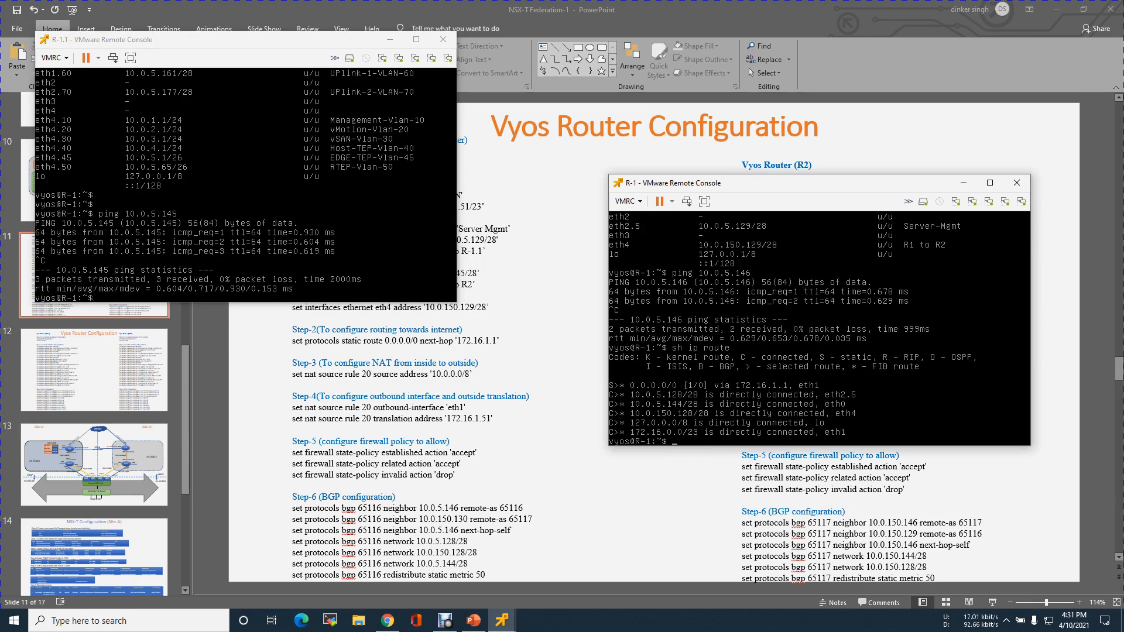
key("Return")
key("Return")
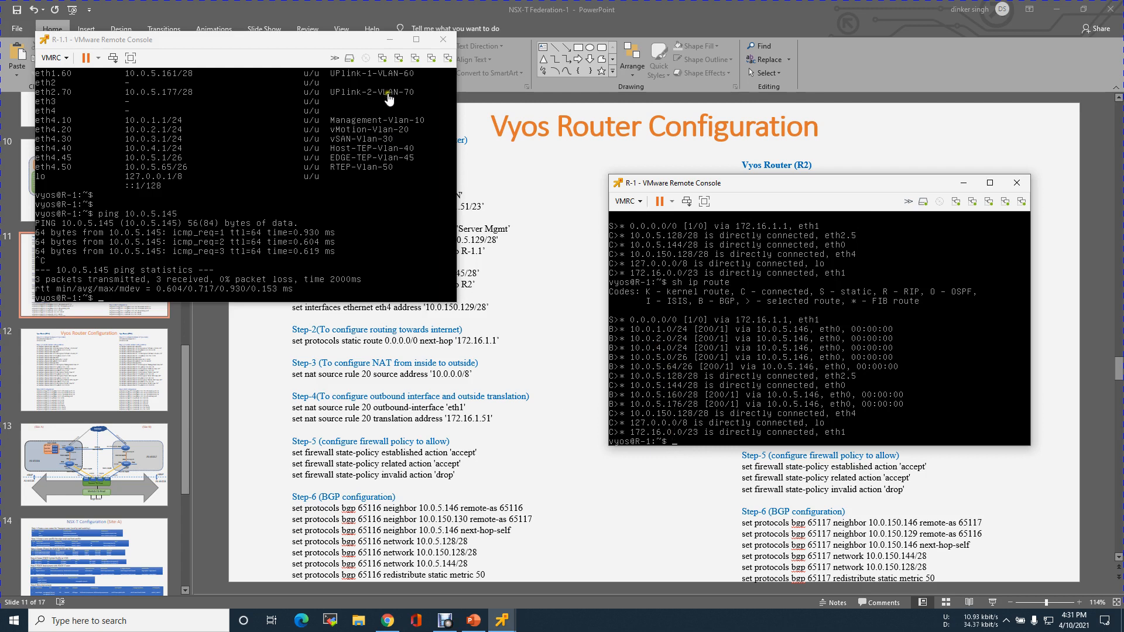
Minimize R-1.1's console and show the Site-A/Site-B topology diagram on slide 10 in PowerPoint.
left_click(389, 39)
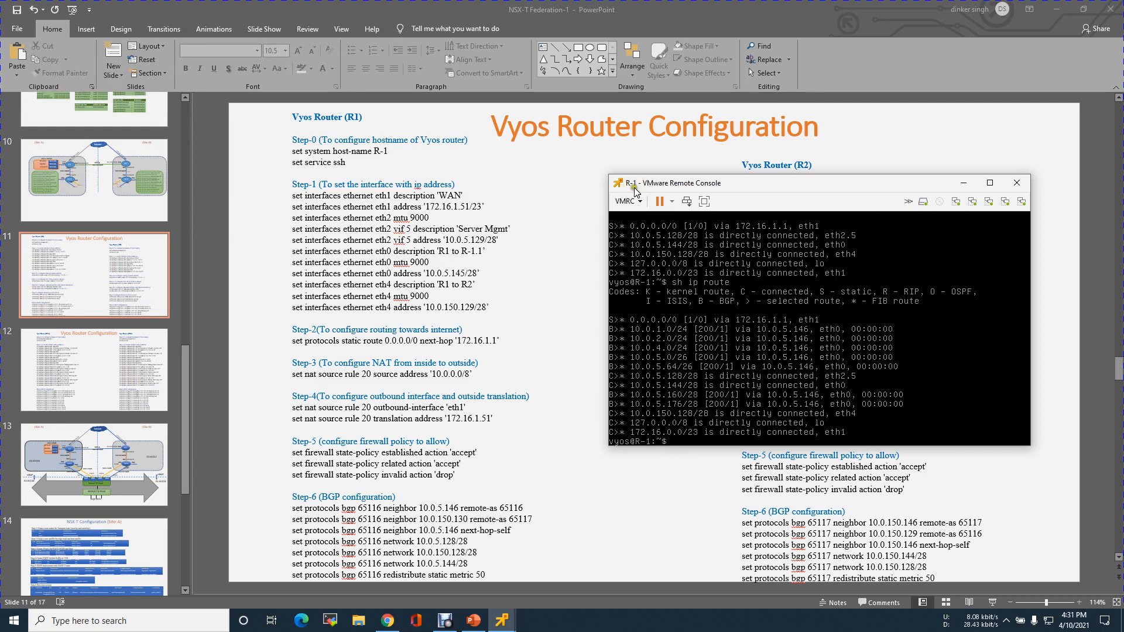
left_click(91, 200)
left_click(91, 200)
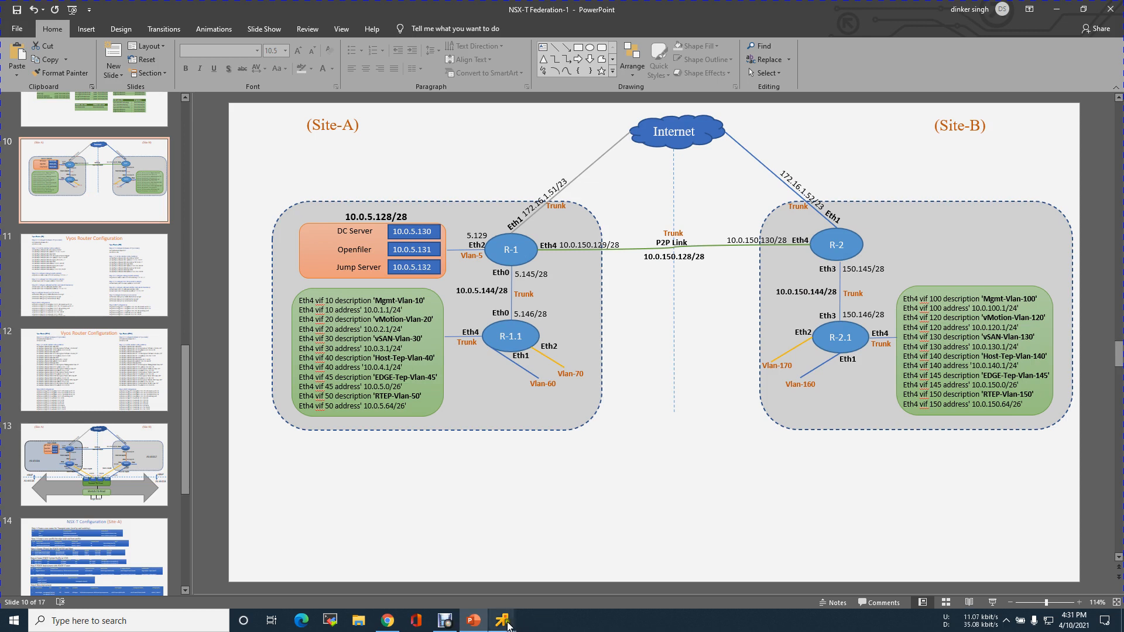
Bring both router consoles back over the diagram and move R-1's console clear of the Site-B side.
mouse_move(502, 620)
left_click(544, 562)
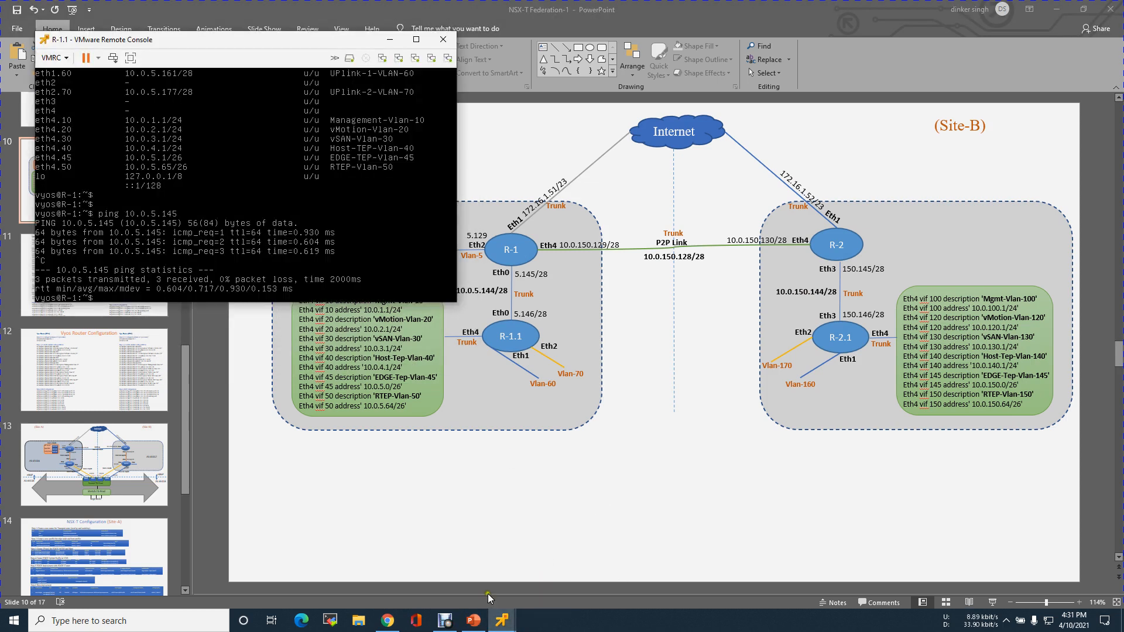
left_click(440, 547)
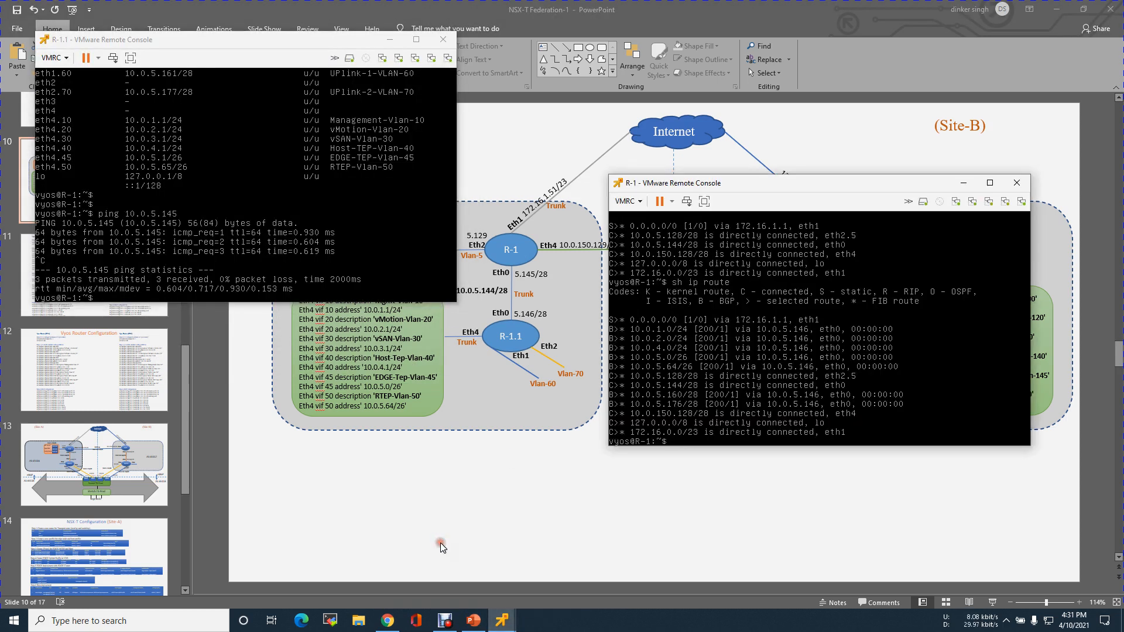
mouse_move(766, 184)
left_mouse_down()
mouse_move(371, 126)
mouse_move(183, 29)
left_mouse_up()
left_click(159, 161)
Look up the route to 10.0.150.144/28 in R-1's routing table, keeping the console's title bar accessible.
type("sh ip route")
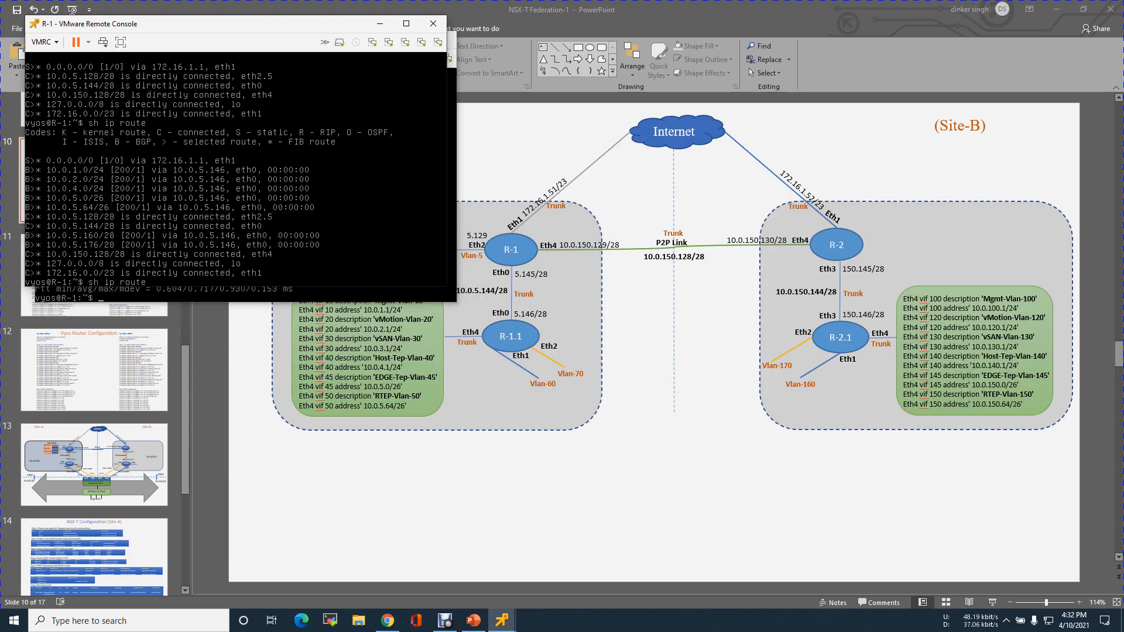
left_click_drag(180, 25, 181, 48)
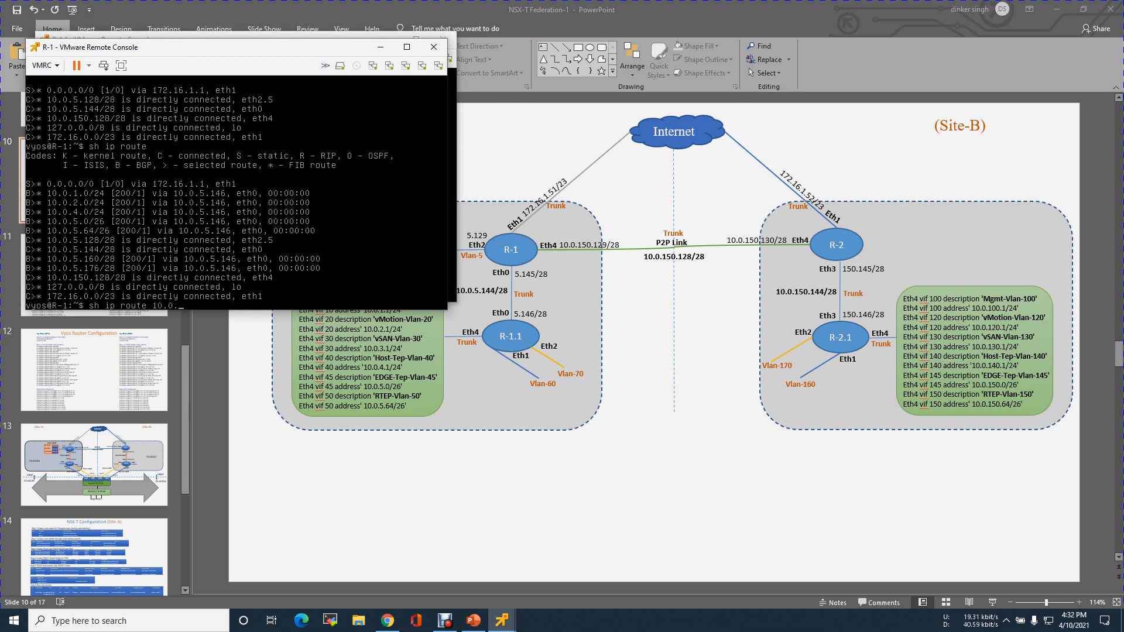
type("150.144/28")
key("Return")
Look up the route to 10.0.150.144 on R-1 without the prefix length, then display the full routing table.
key("Up")
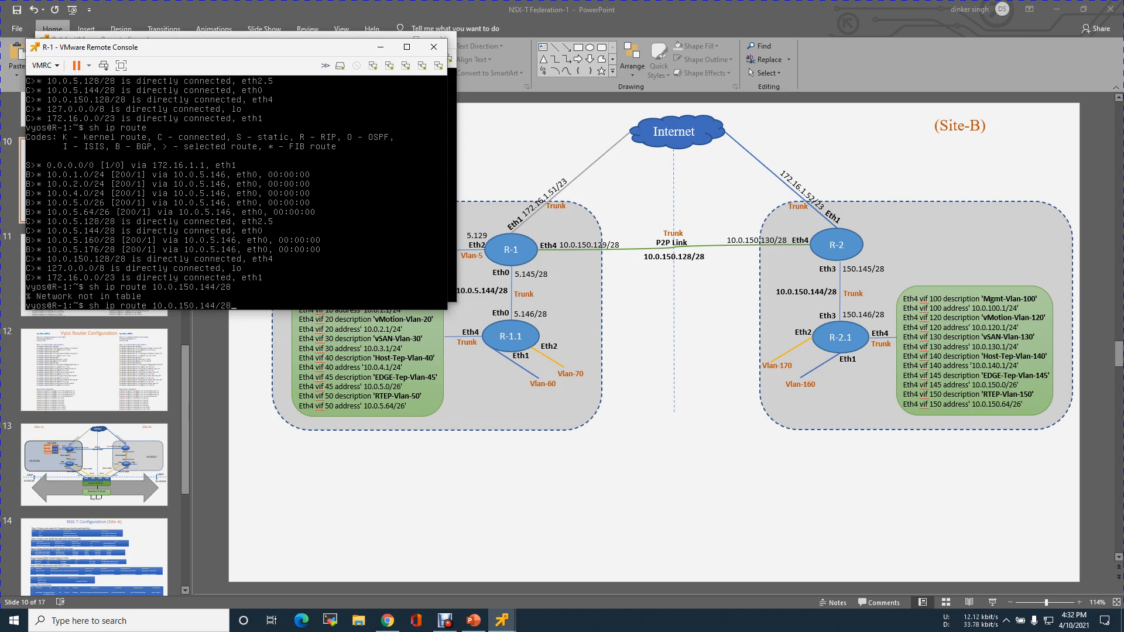
key("Return")
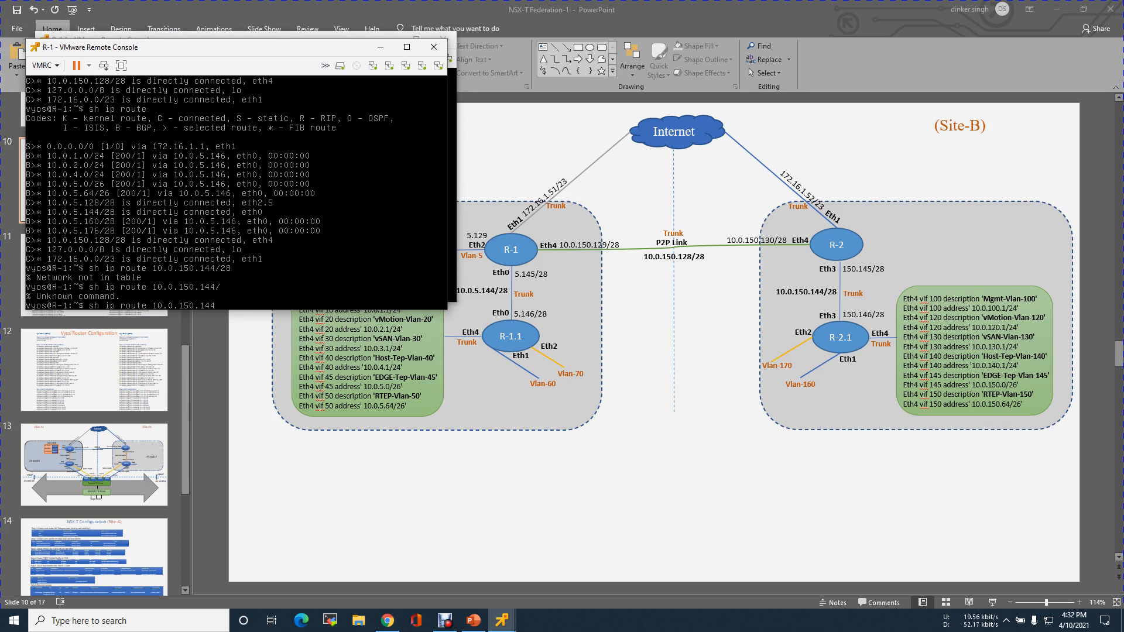
key("Return")
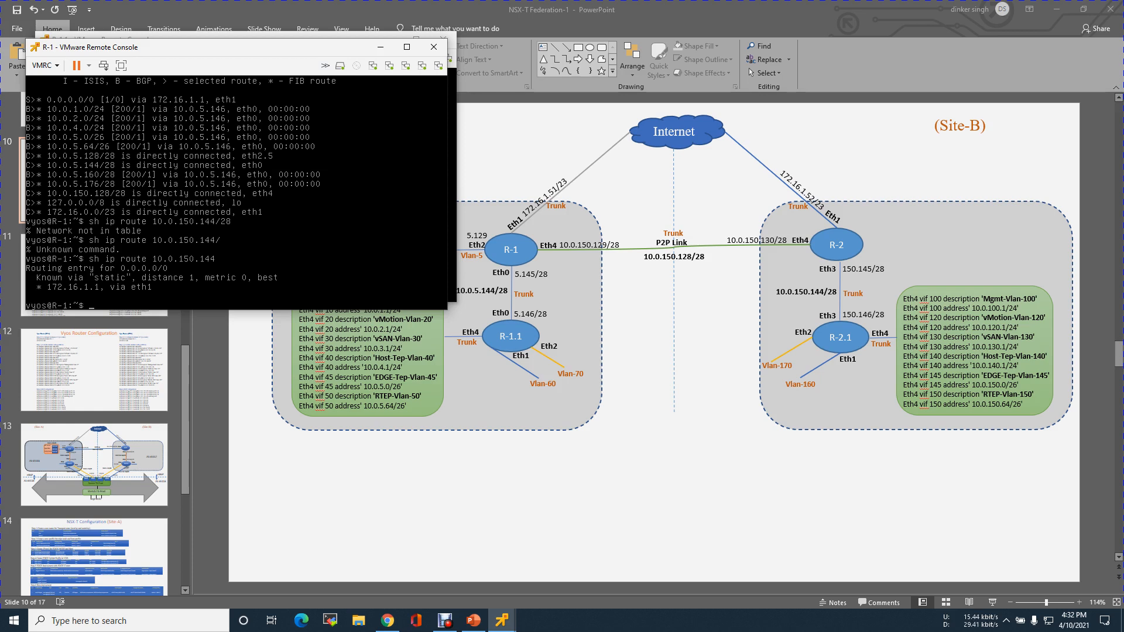
type("sh ip route")
key("Return")
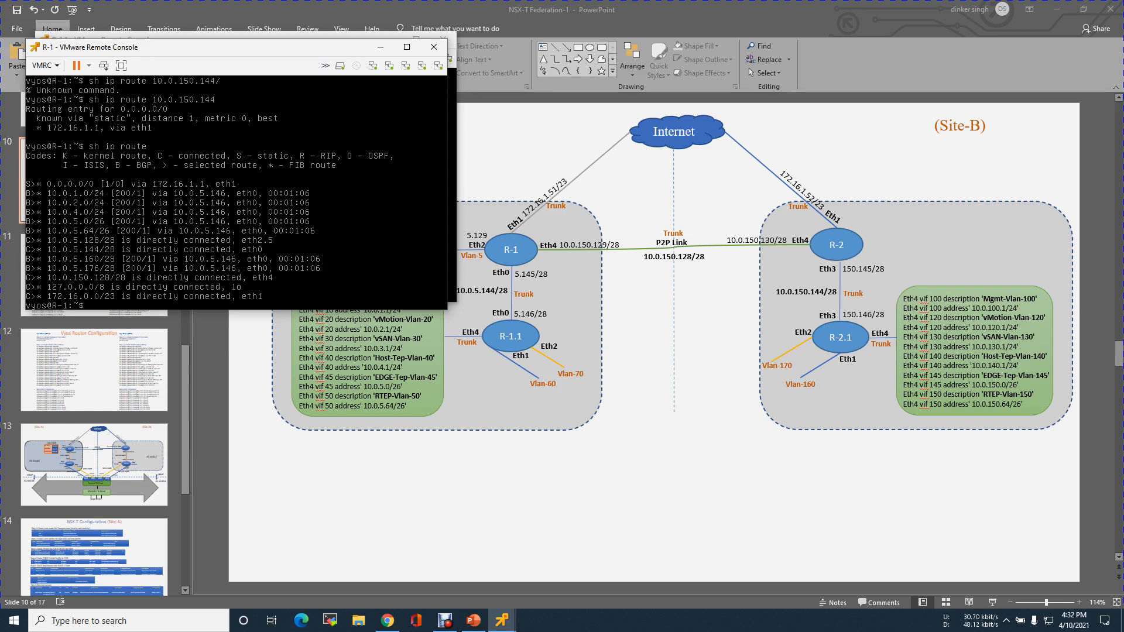